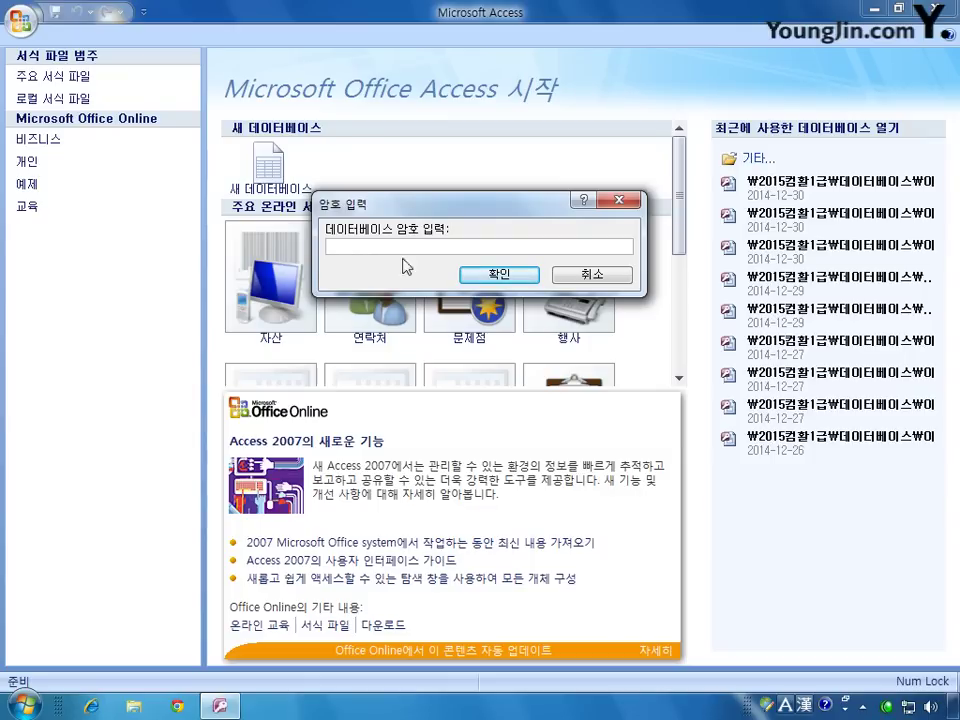
# Step: Enter the database password to open it and bring up the security warning options
pyautogui.write('ㅂ')
pyautogui.press('Hangul')
pyautogui.write('werty')
pyautogui.click(499, 274)
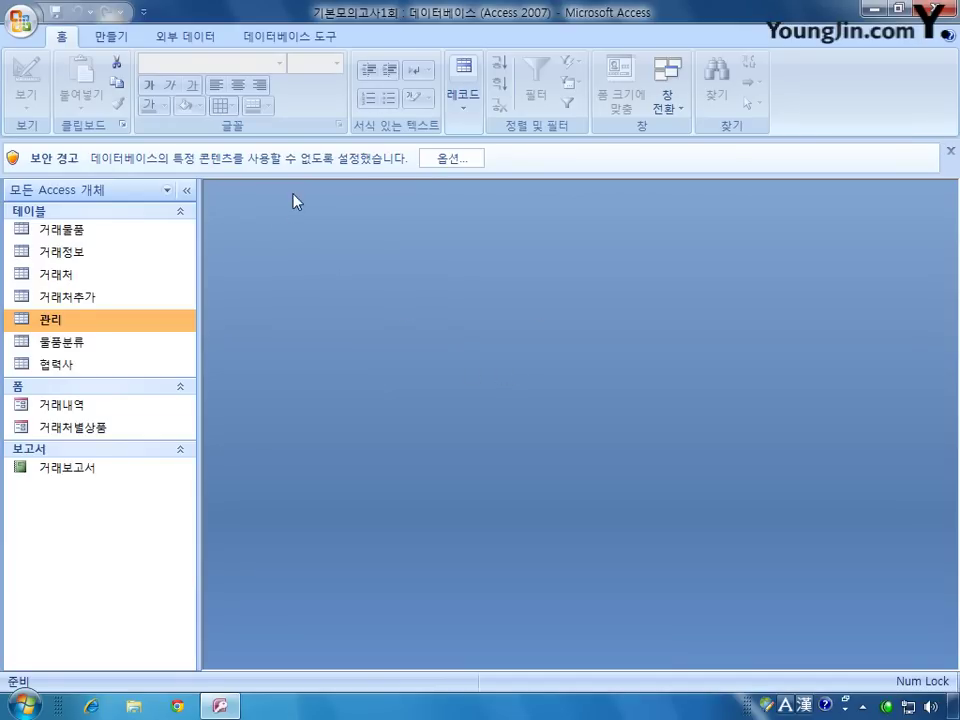
pyautogui.click(452, 159)
# Step: Enable the database's blocked content and select the 거래물품 table
pyautogui.click(345, 396)
pyautogui.click(560, 525)
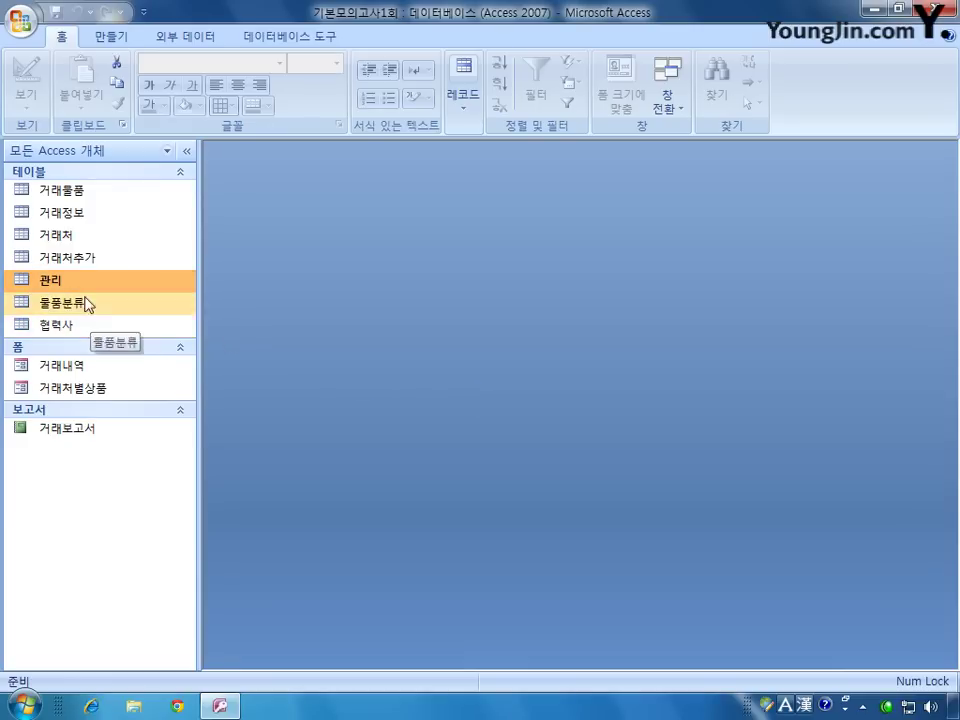
pyautogui.click(80, 195)
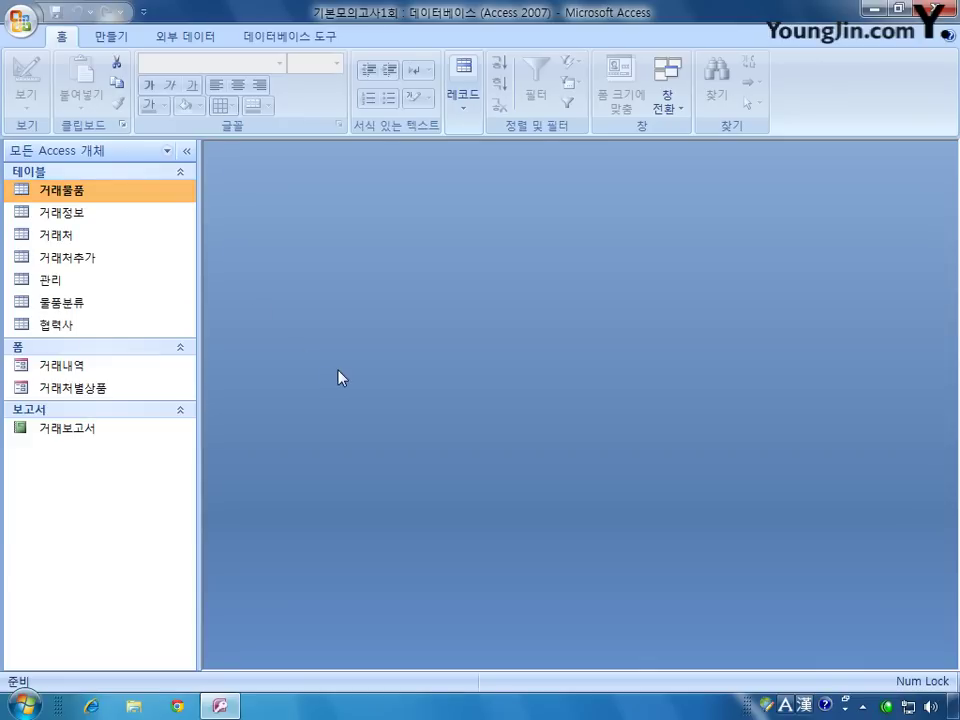
pyautogui.doubleClick(80, 281)
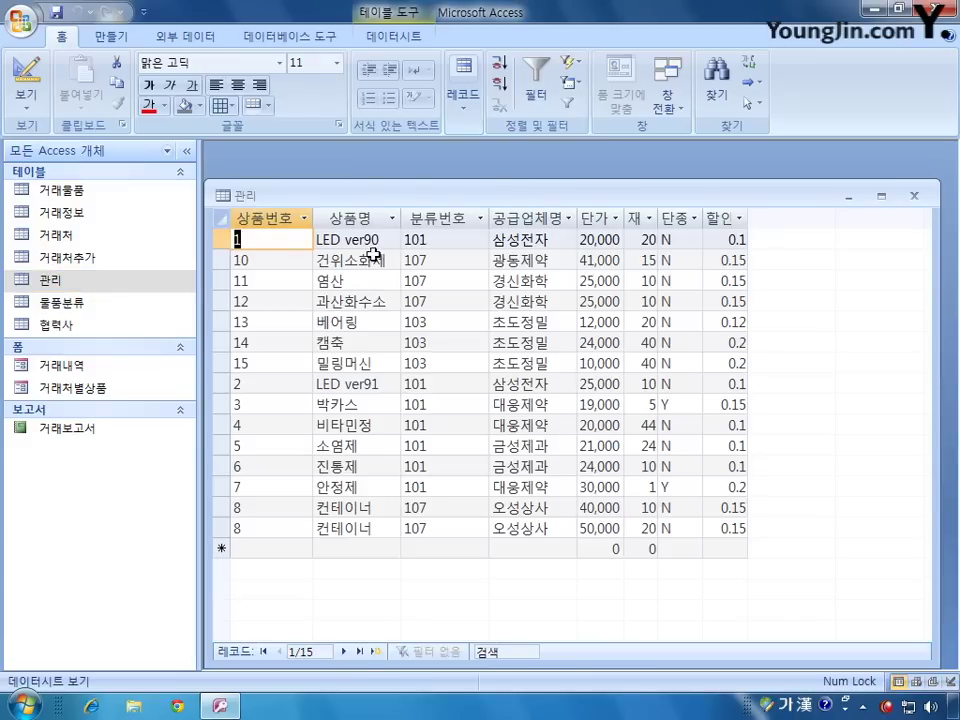
pyautogui.moveTo(493, 199); pyautogui.dragTo(506, 180)
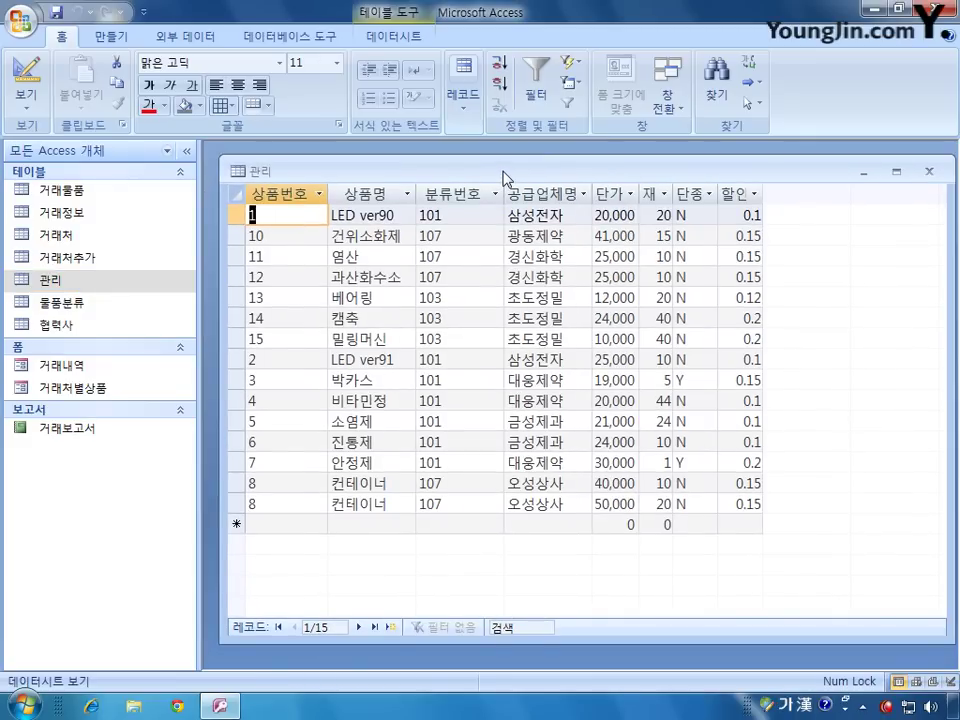
pyautogui.click(80, 197)
pyautogui.doubleClick(80, 199)
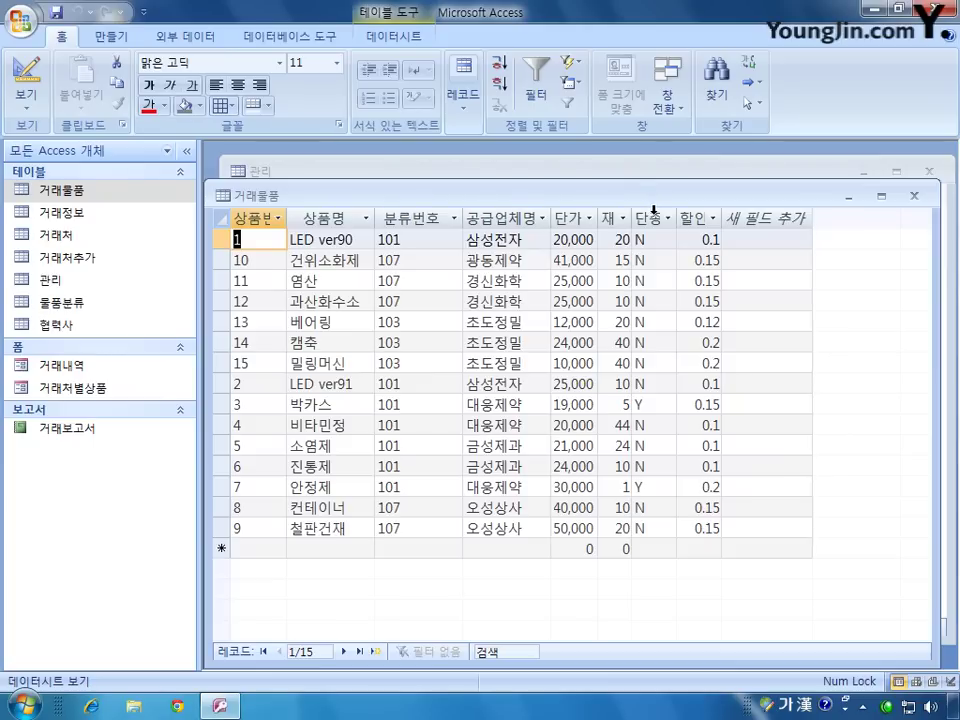
pyautogui.click(915, 196)
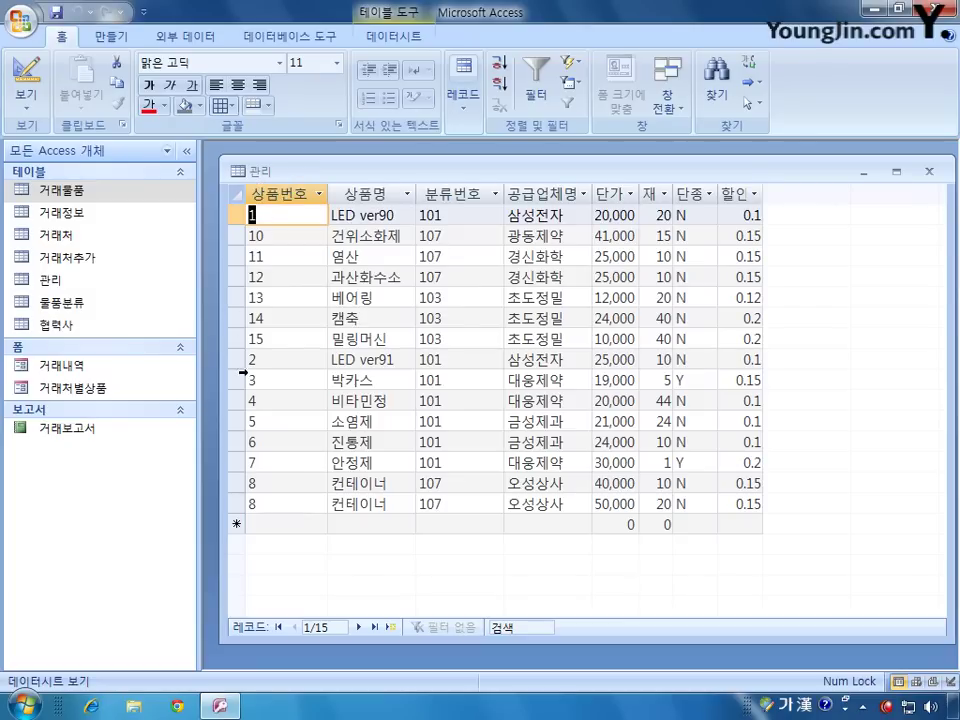
pyautogui.moveTo(232, 484); pyautogui.dragTo(234, 496)
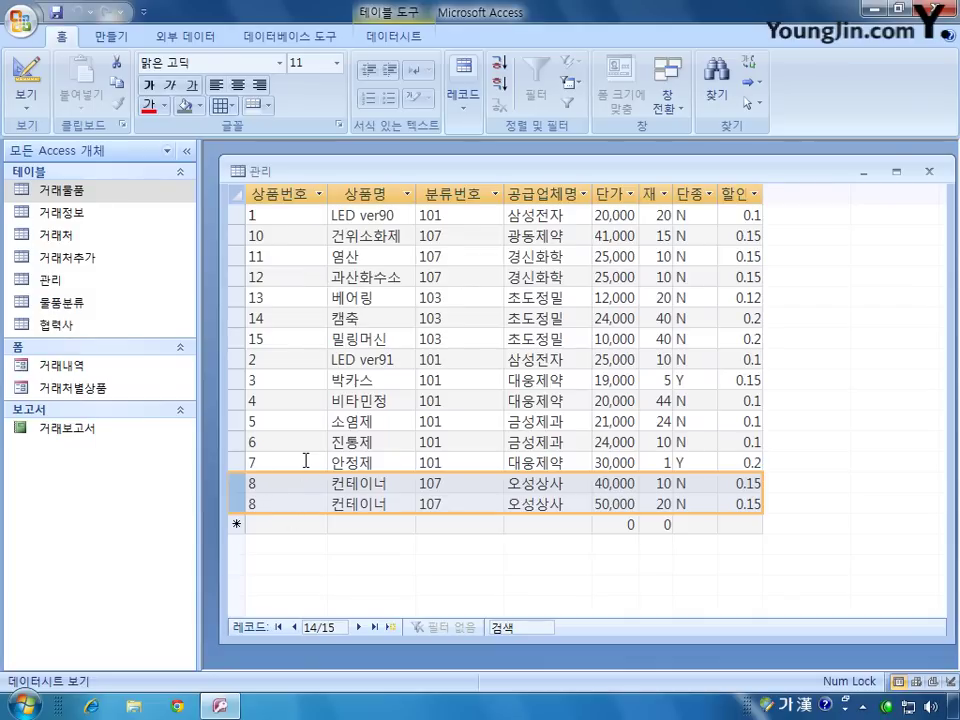
pyautogui.click(928, 171)
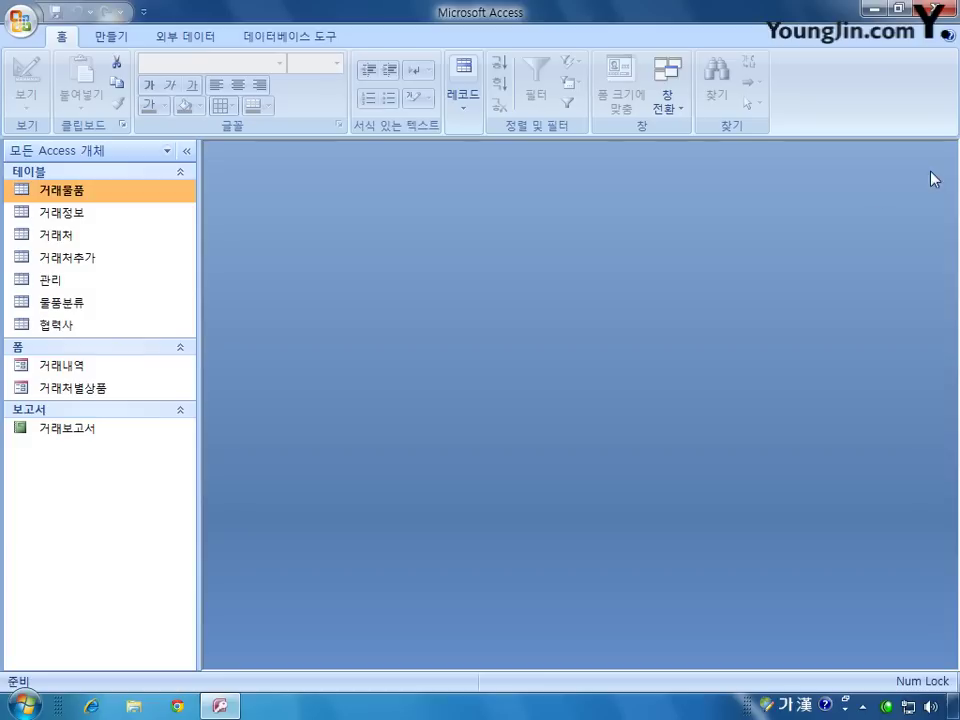
pyautogui.rightClick(68, 281)
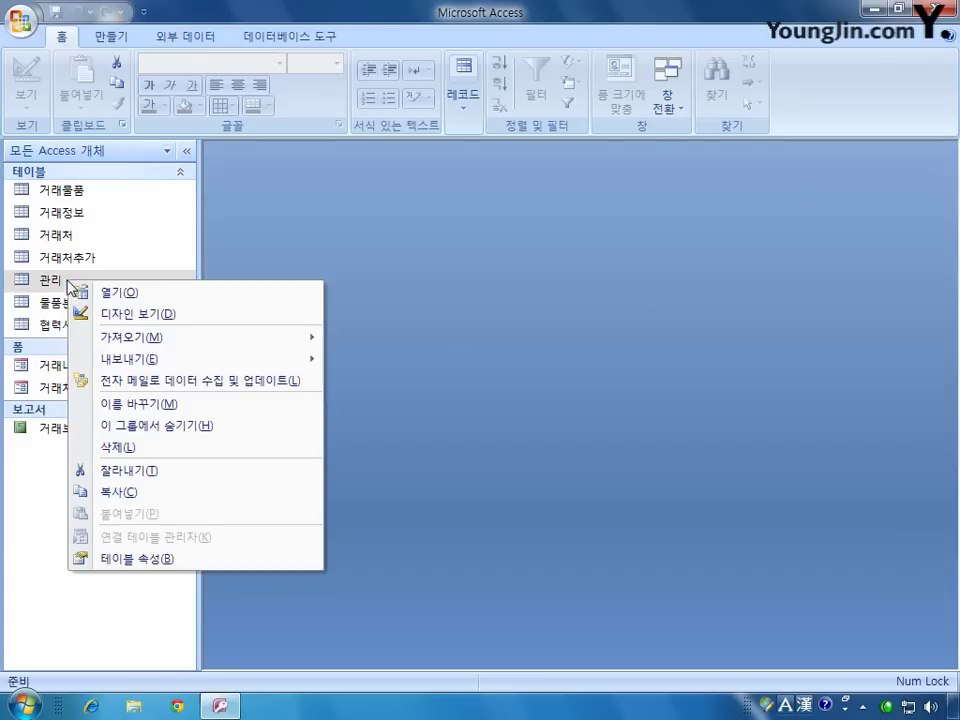
pyautogui.click(141, 316)
pyautogui.moveTo(534, 201); pyautogui.dragTo(546, 183)
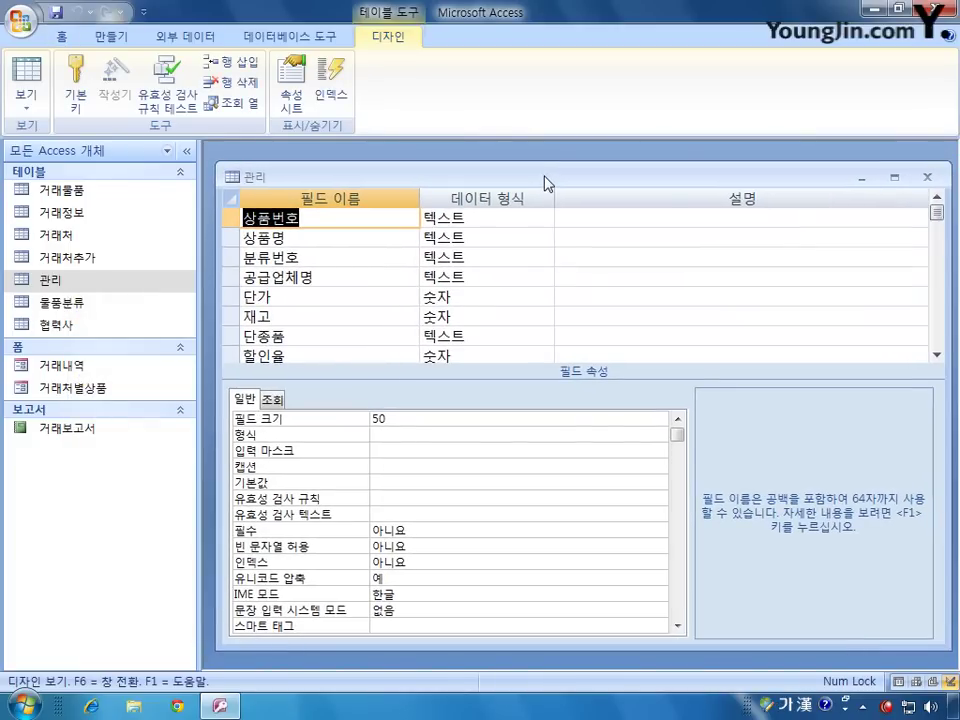
pyautogui.keyDown('shift'); pyautogui.click(237, 241); pyautogui.keyUp('shift')
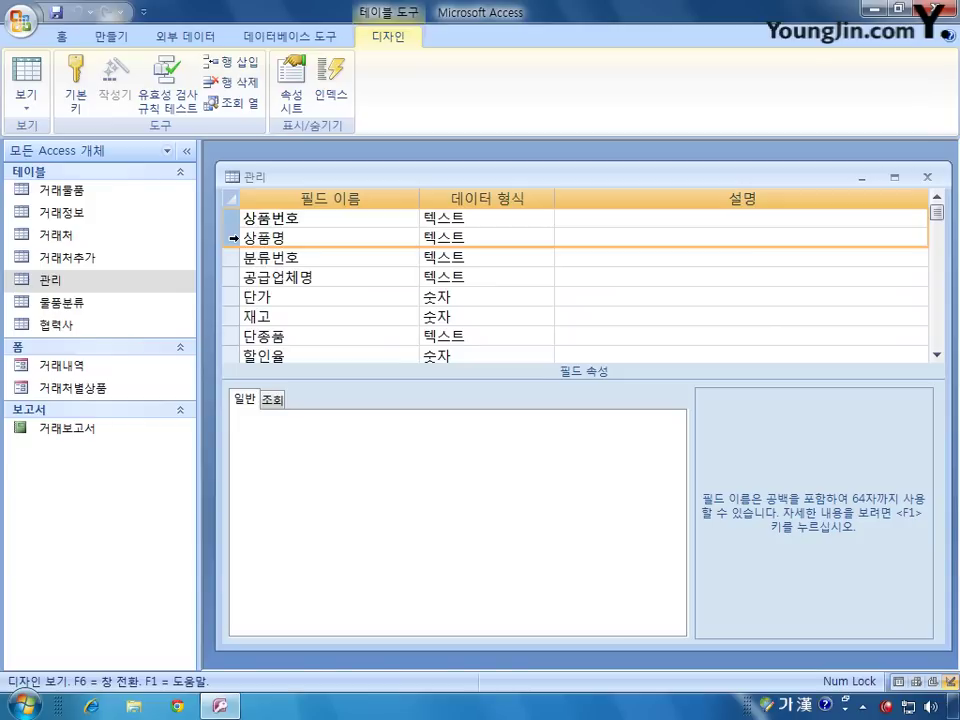
pyautogui.rightClick(232, 244)
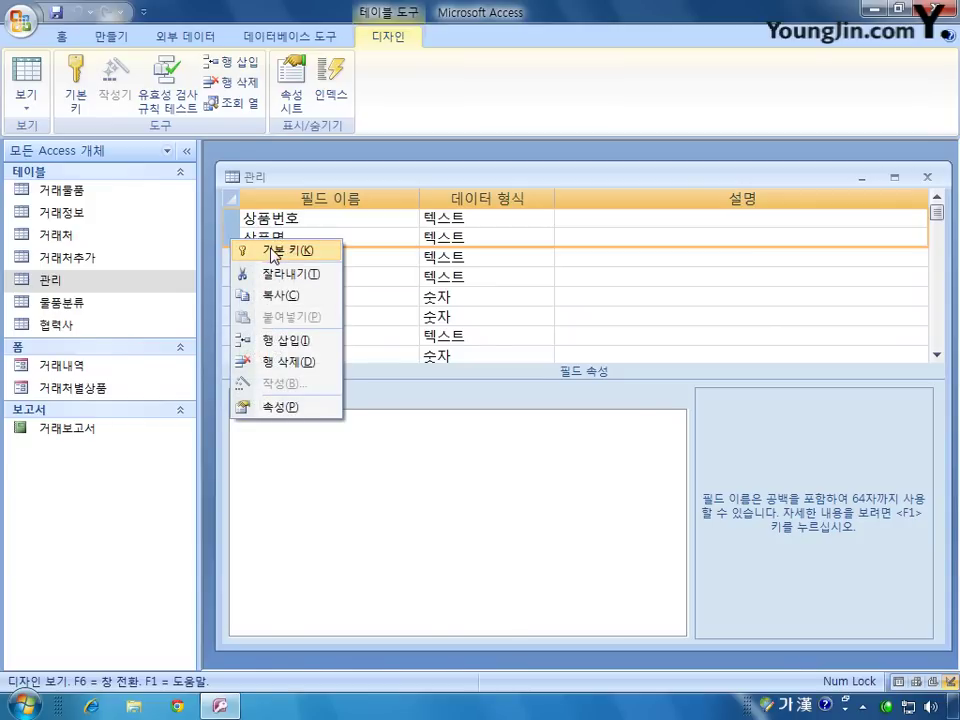
pyautogui.click(272, 250)
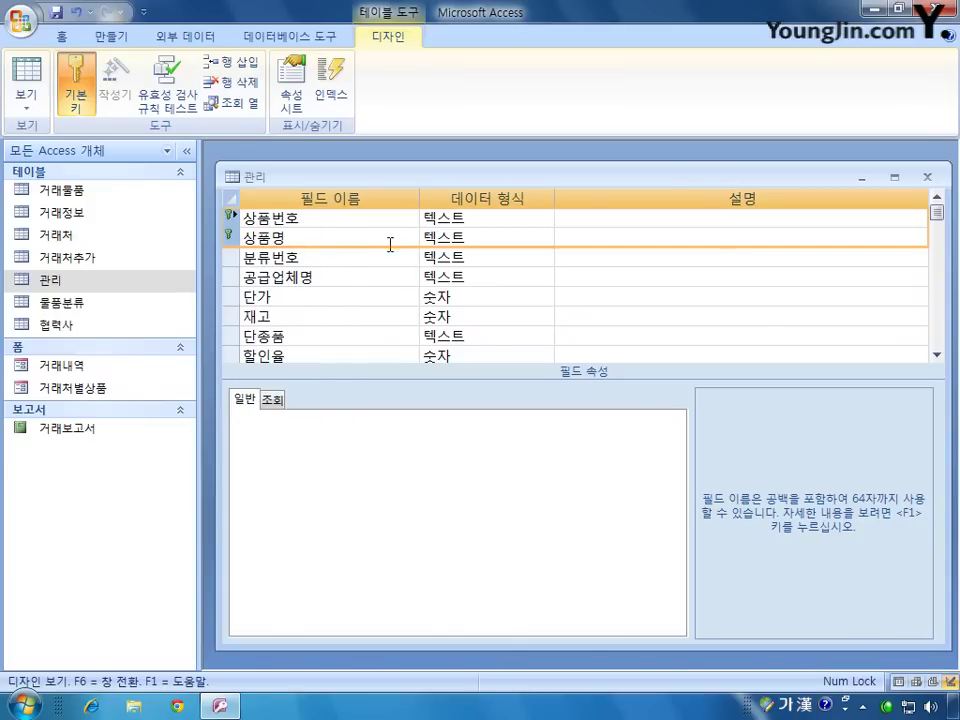
pyautogui.click(927, 178)
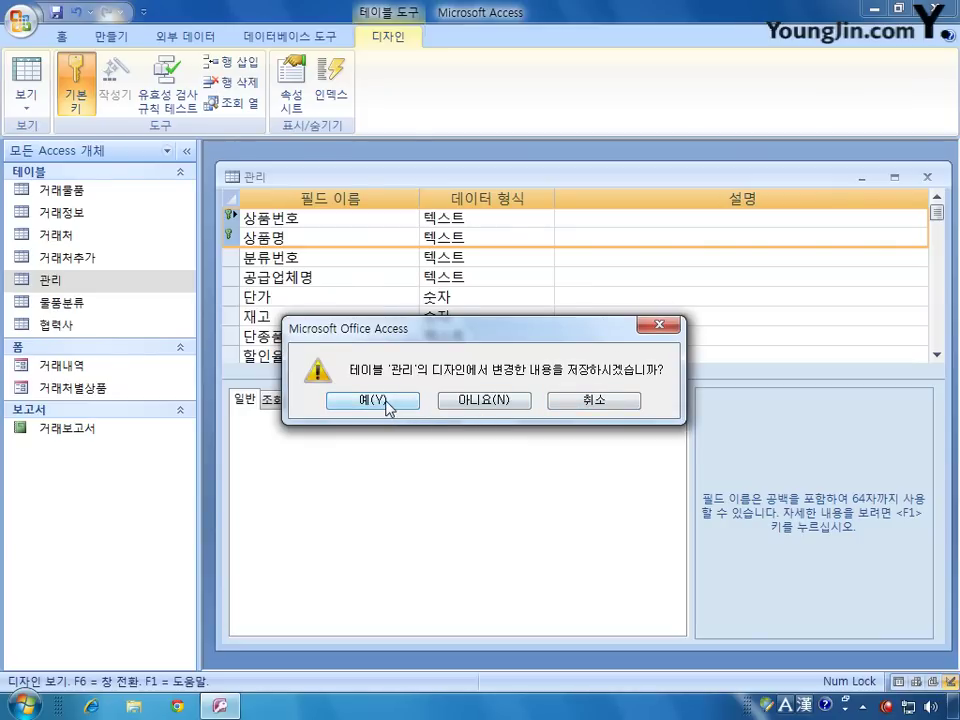
pyautogui.click(388, 400)
pyautogui.moveTo(514, 336); pyautogui.dragTo(558, 270)
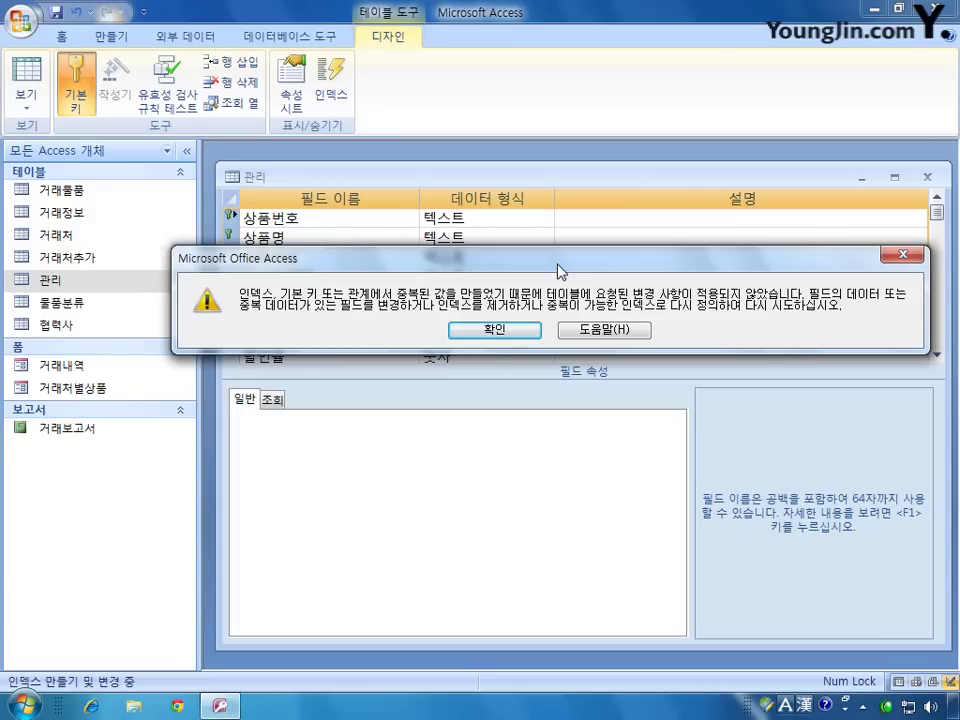
pyautogui.click(510, 334)
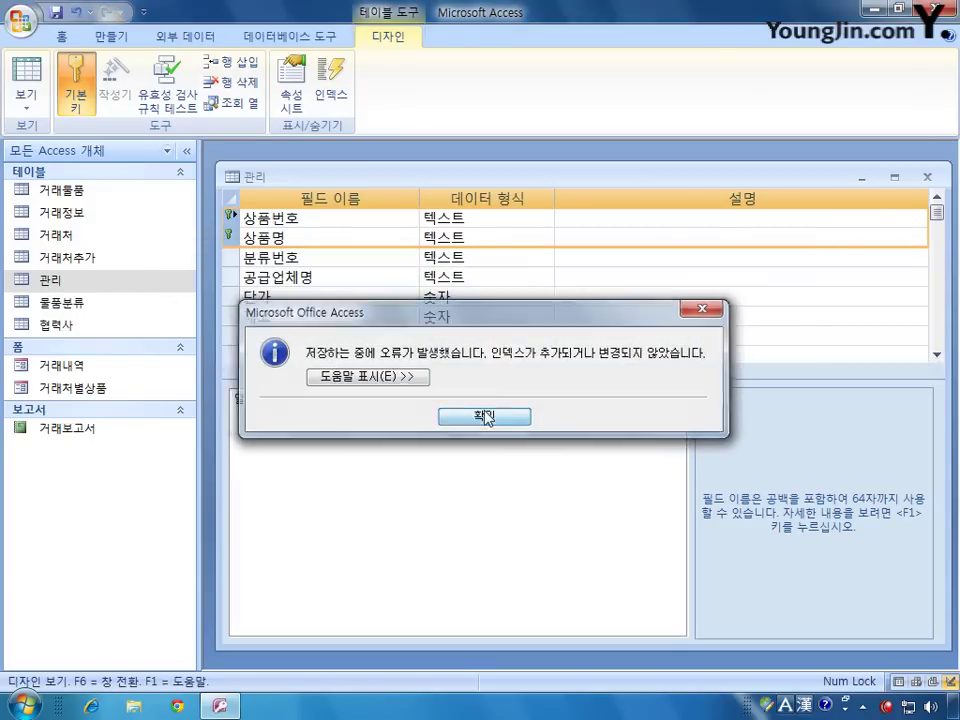
pyautogui.click(489, 415)
pyautogui.click(927, 177)
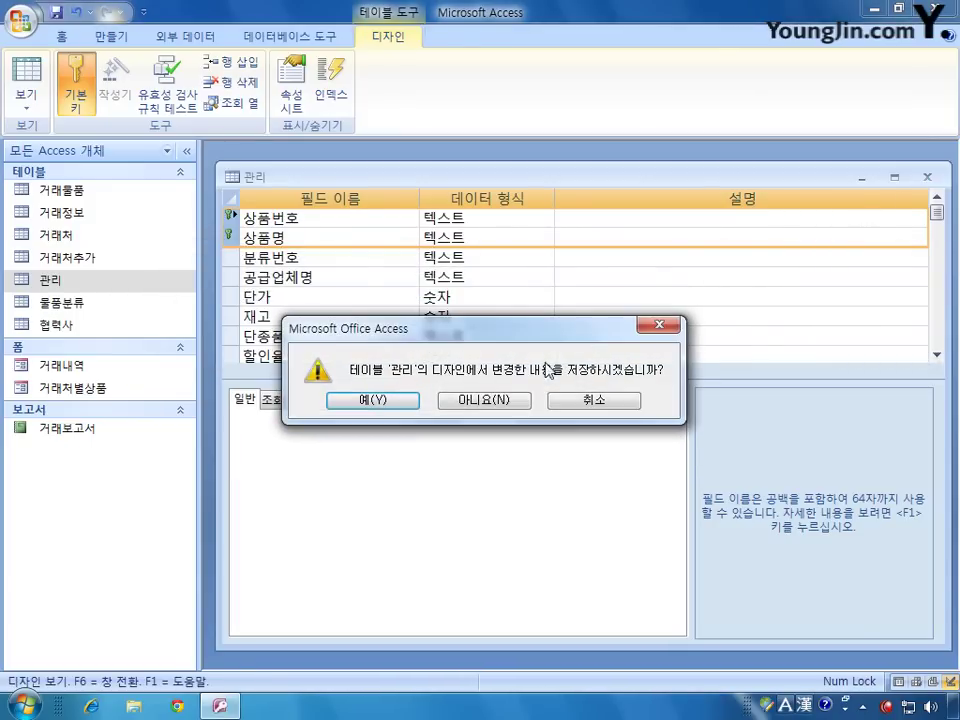
pyautogui.click(486, 401)
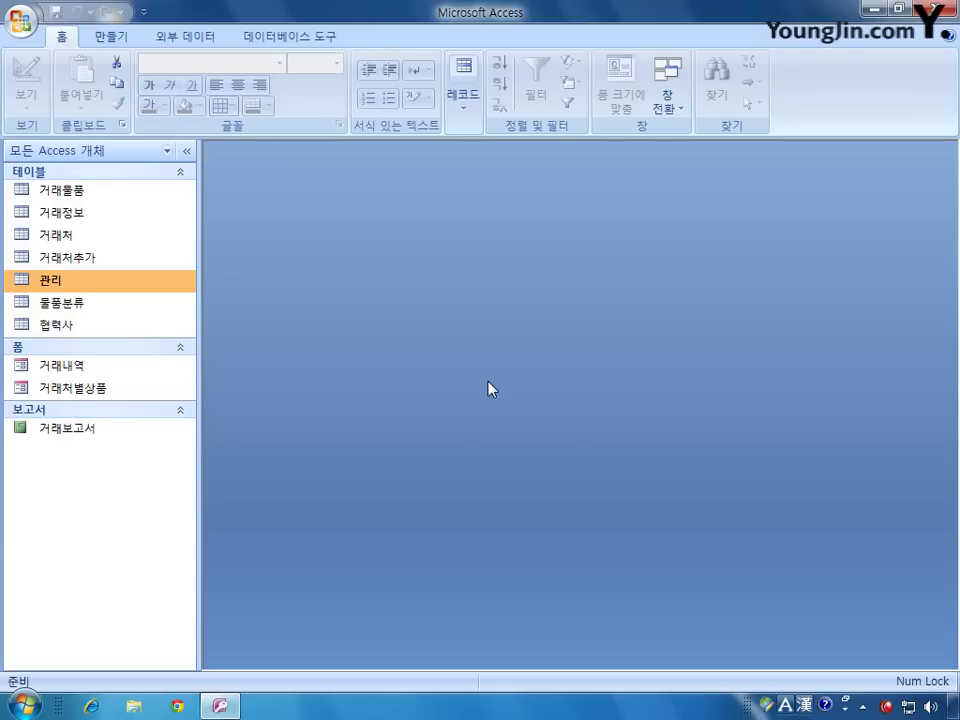
# Step: Start the duplicate-find query wizard on the 관리 table
pyautogui.click(124, 40)
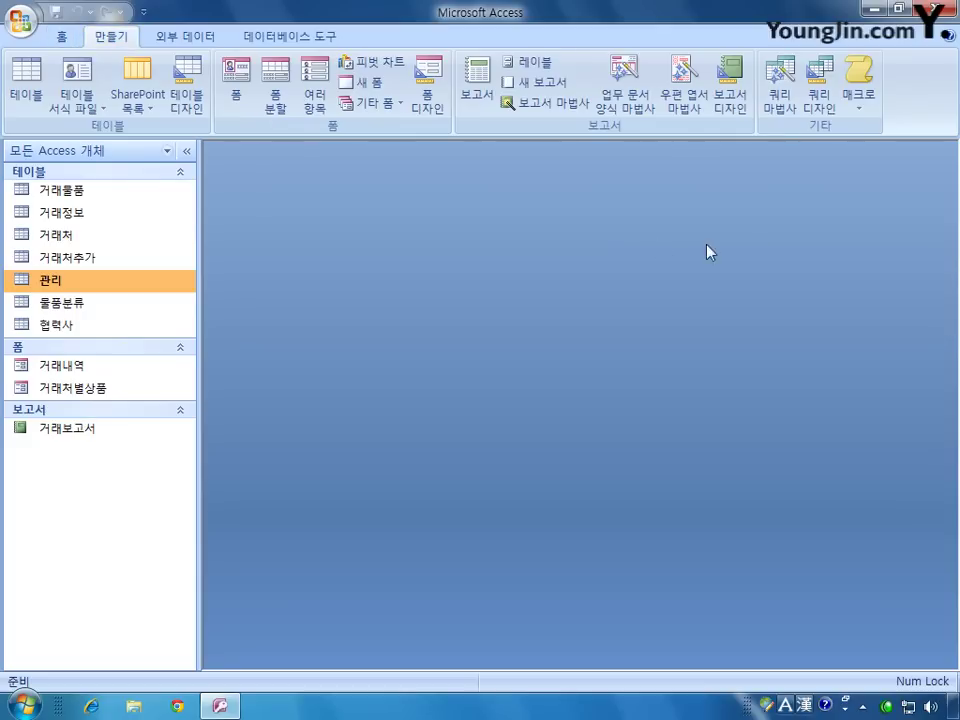
pyautogui.click(781, 100)
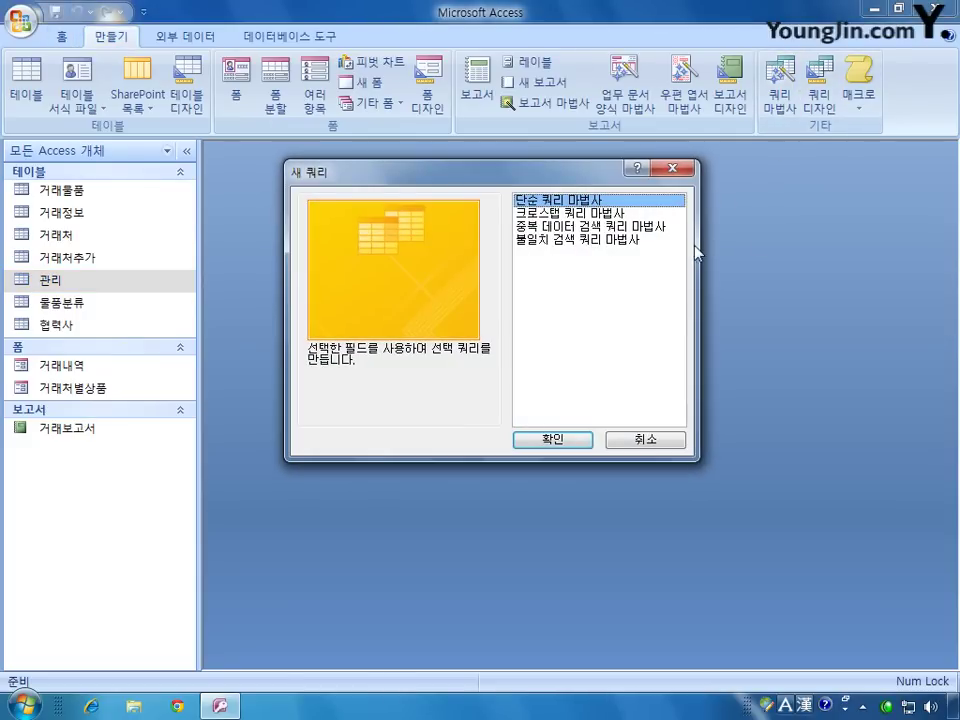
pyautogui.click(600, 227)
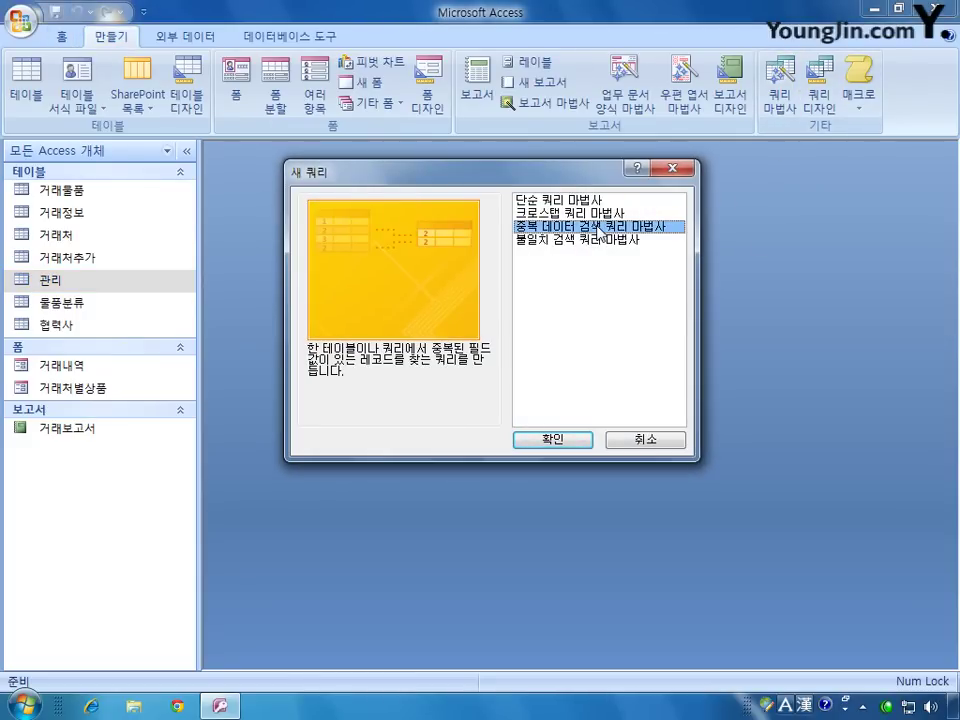
pyautogui.click(556, 440)
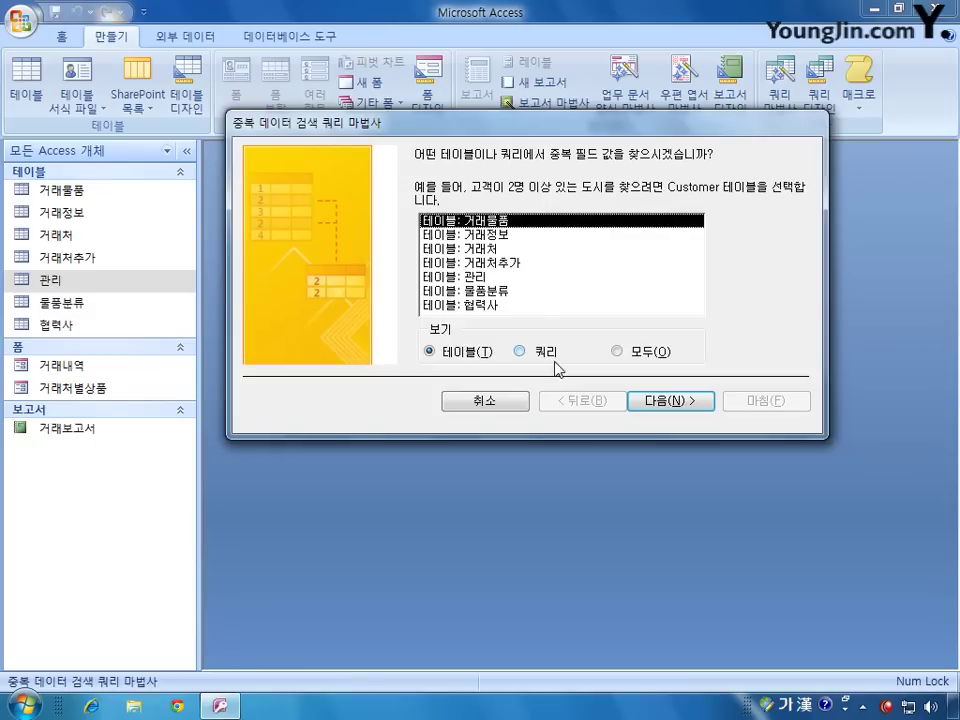
pyautogui.click(500, 276)
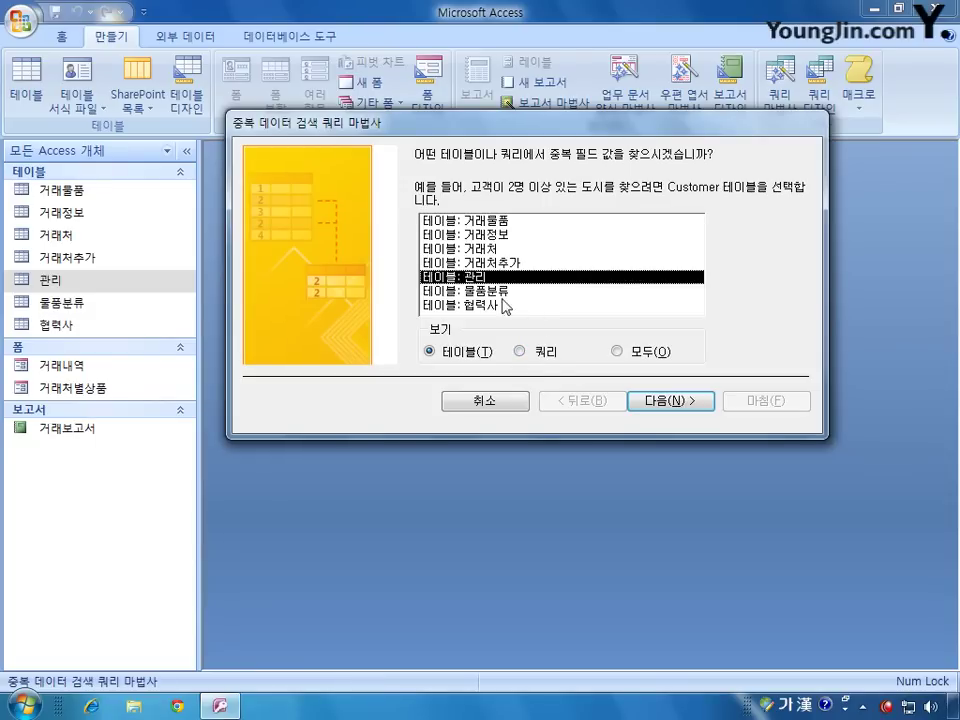
pyautogui.click(678, 400)
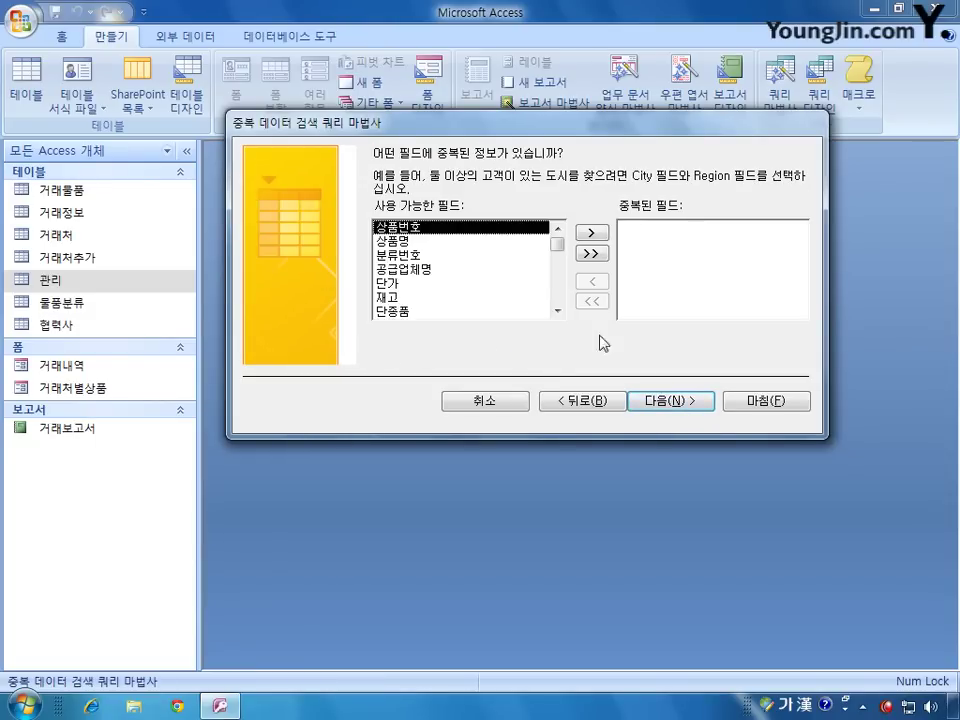
# Step: Check duplicates on 상품번호 and 상품명 and name the query 동일상품
pyautogui.click(591, 232)
pyautogui.doubleClick(453, 233)
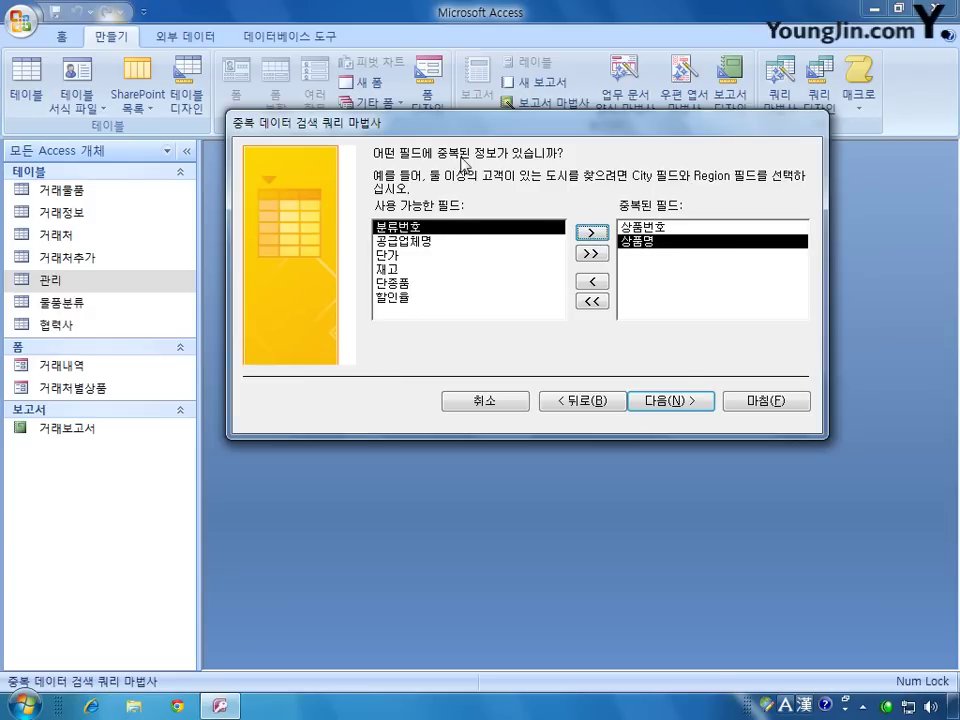
pyautogui.click(658, 420)
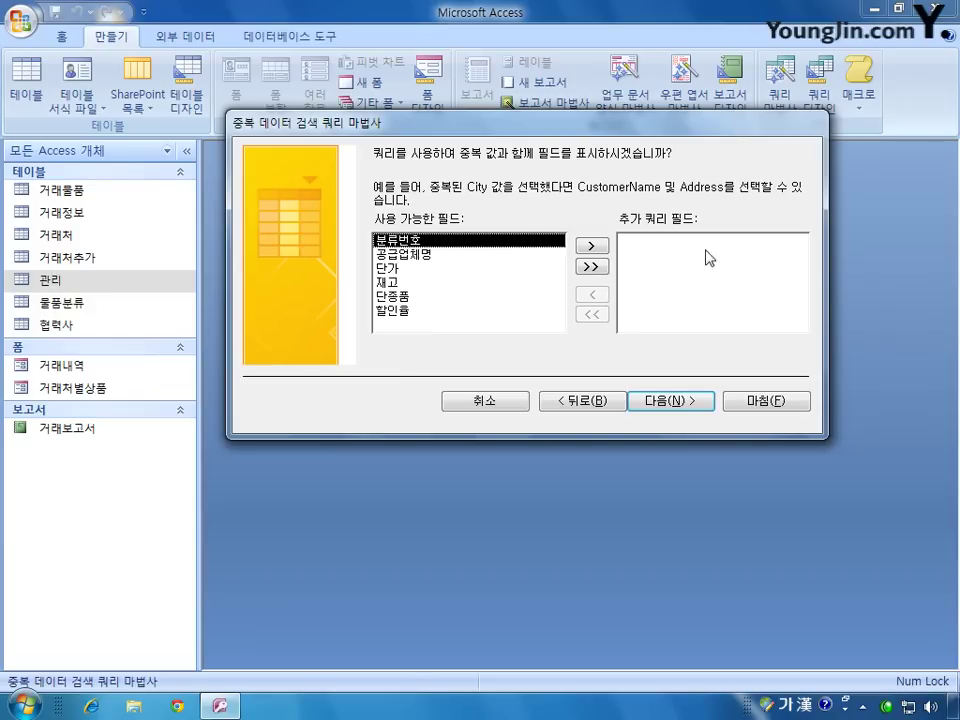
pyautogui.click(686, 401)
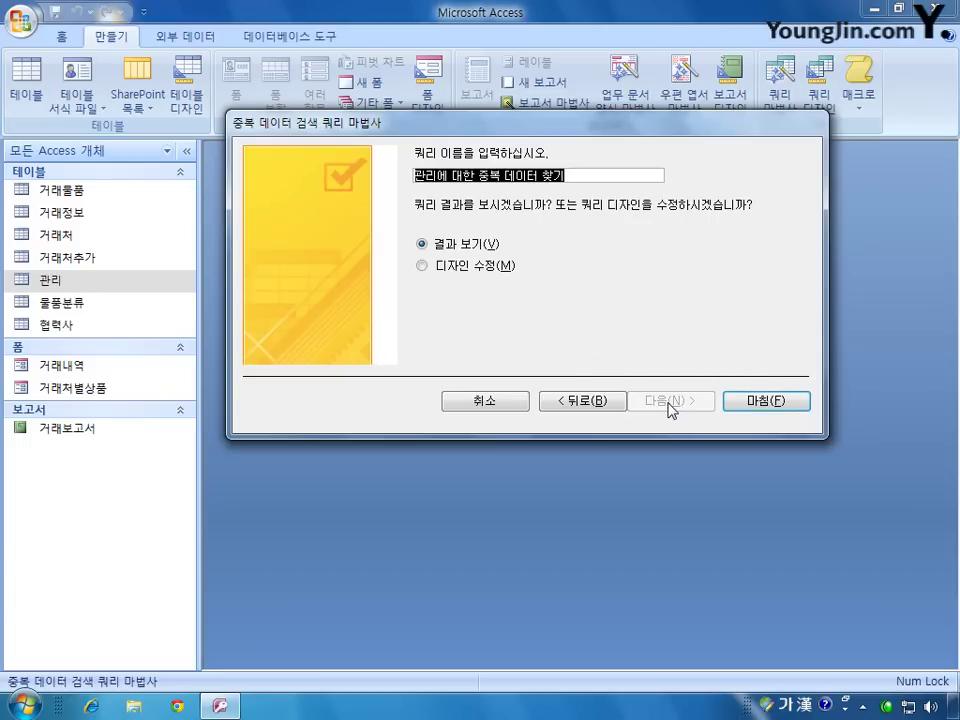
pyautogui.write('도ㅇ일상품')
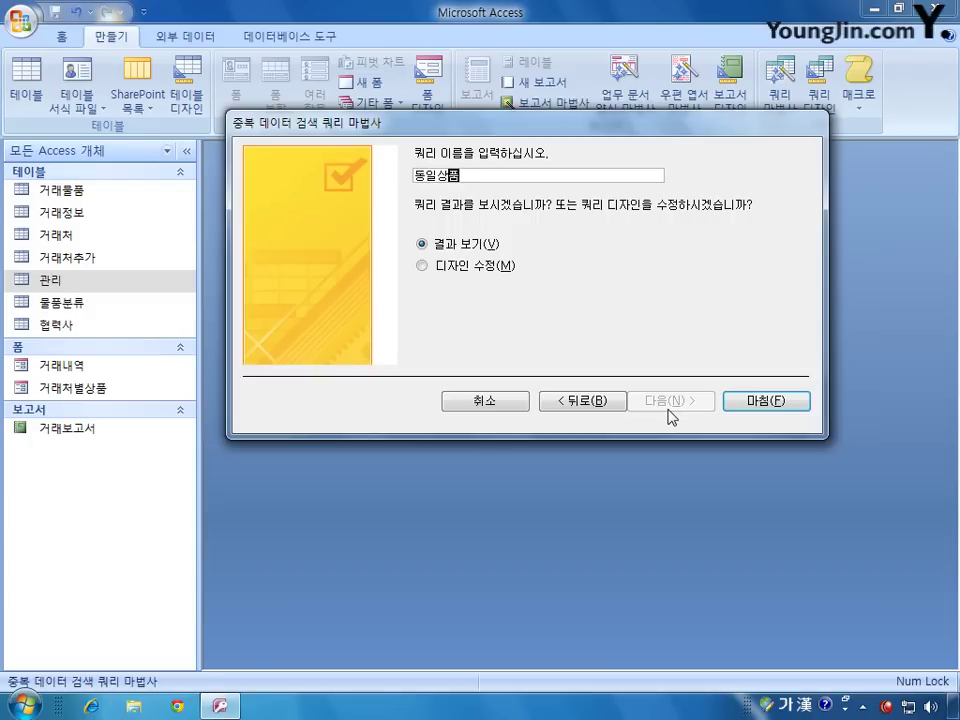
pyautogui.click(775, 402)
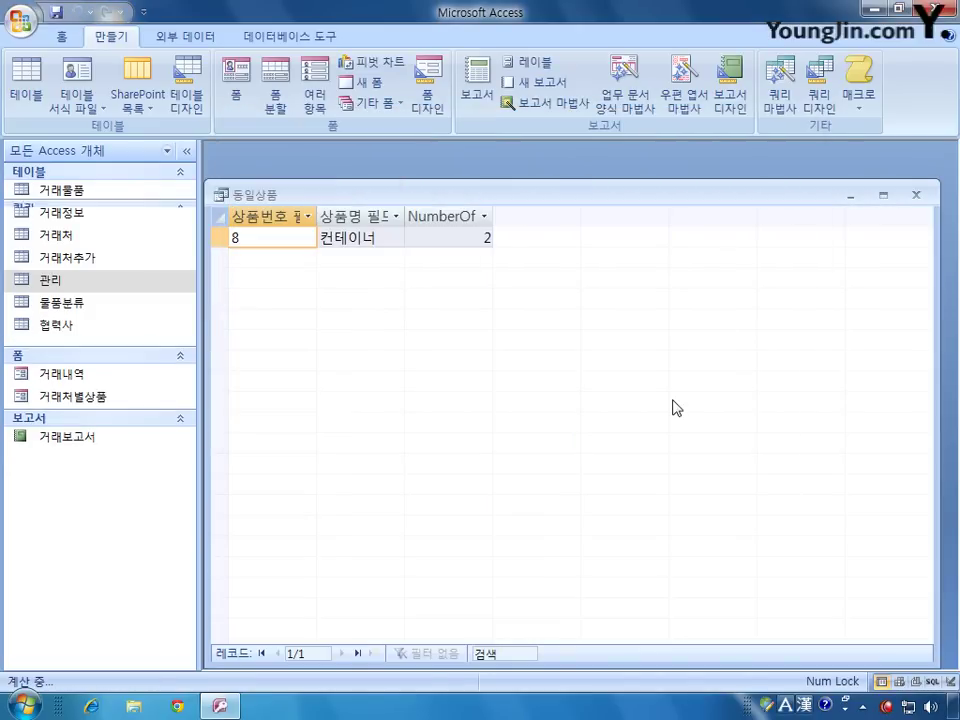
# Step: Auto-fit the 상품번호 필드, 상품명 필드 and NumberOfDups columns, then save and close the query
pyautogui.moveTo(513, 189); pyautogui.dragTo(519, 169)
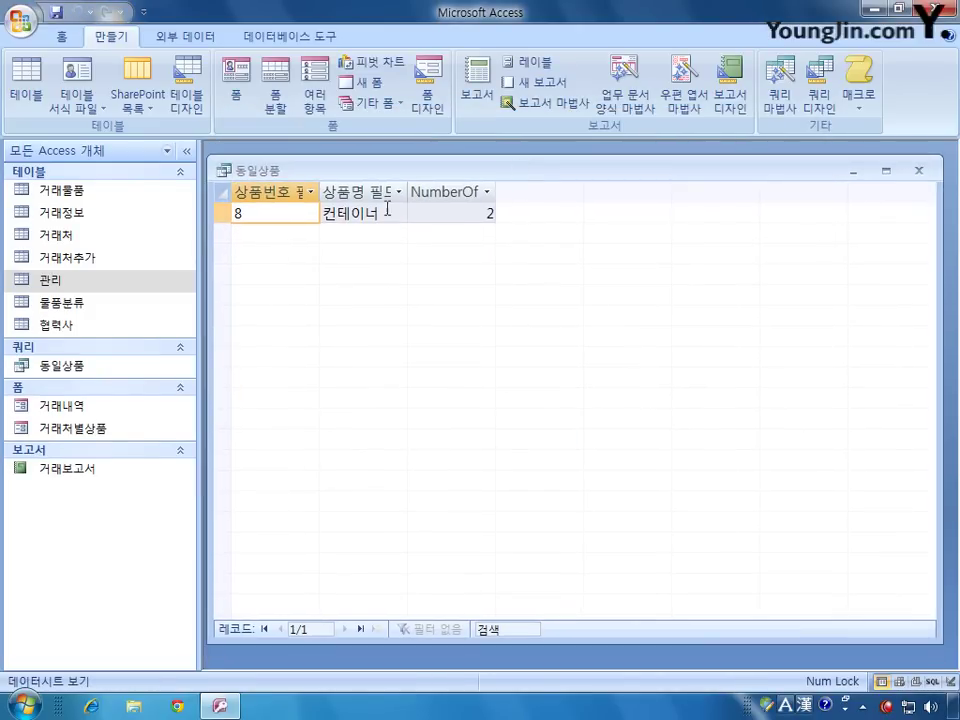
pyautogui.doubleClick(321, 191)
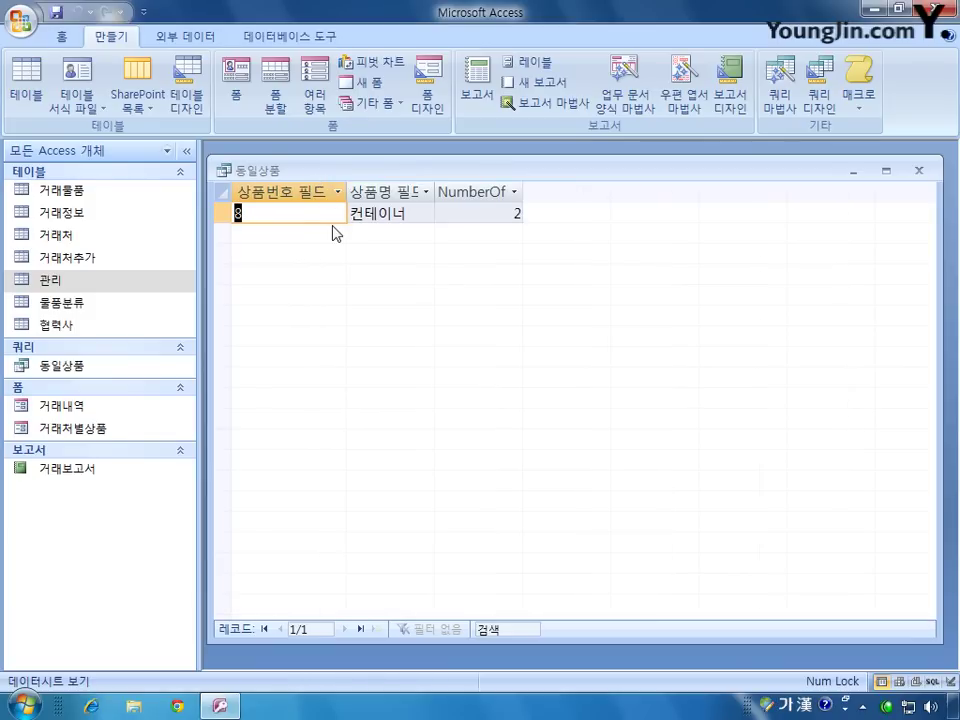
pyautogui.doubleClick(434, 185)
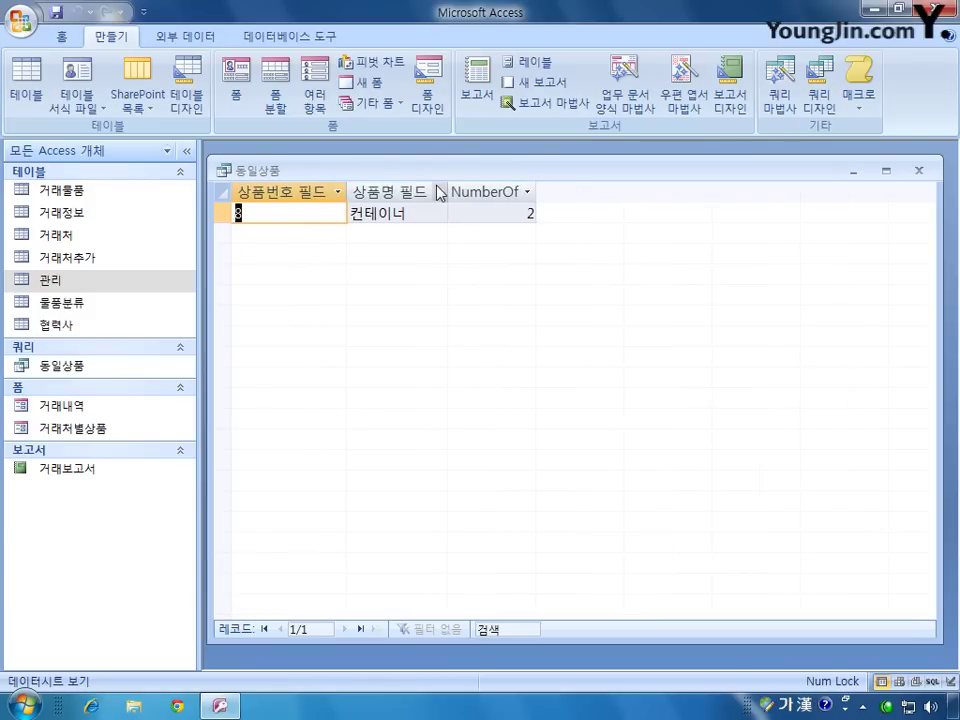
pyautogui.doubleClick(536, 187)
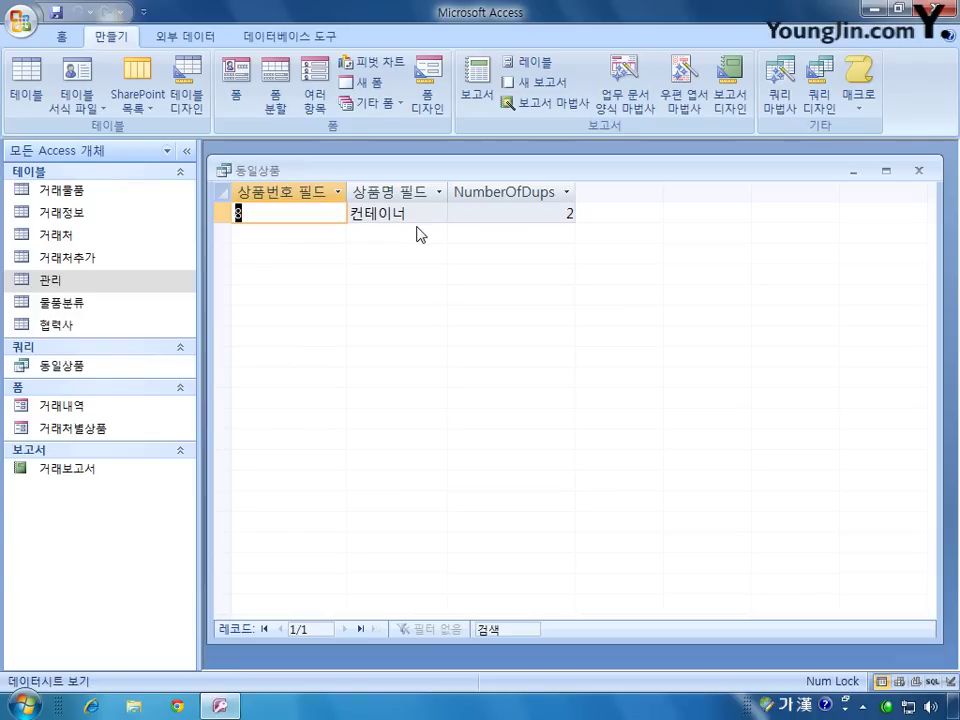
pyautogui.click(918, 170)
pyautogui.click(325, 399)
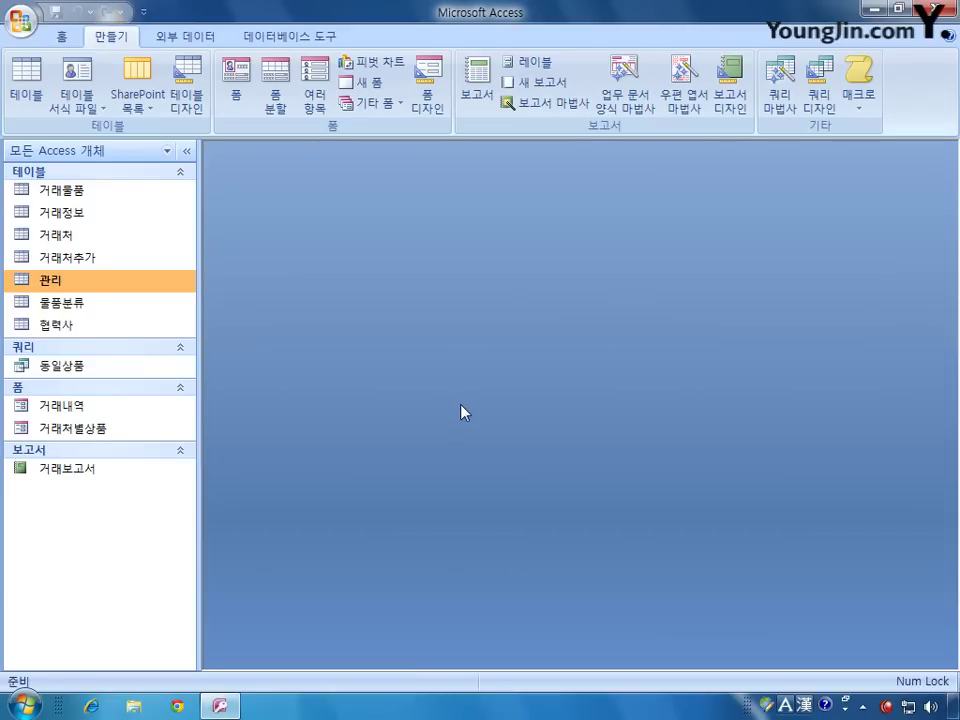
# Step: Change the last 관리 record to 상품번호 9 and 상품명 철판강재, then close the table
pyautogui.doubleClick(75, 281)
pyautogui.click(234, 528)
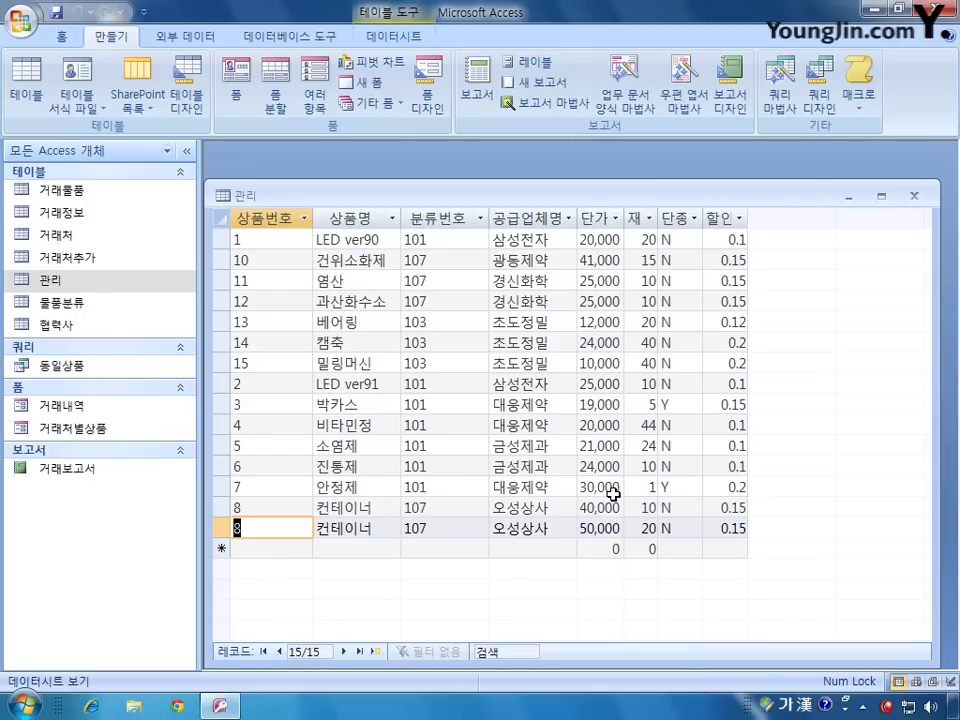
pyautogui.write('9')
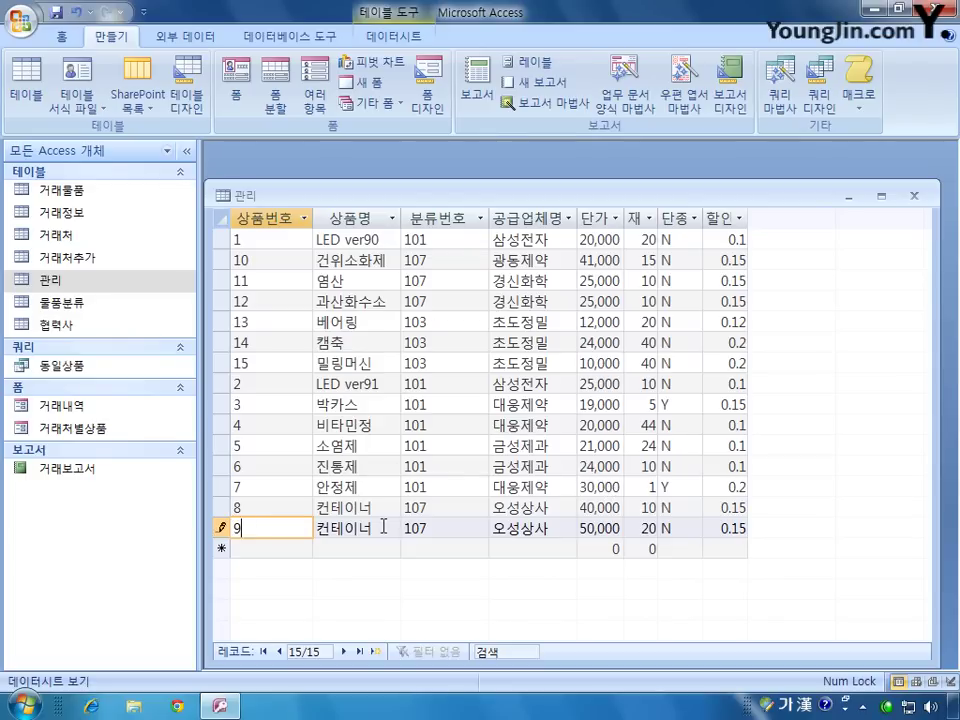
pyautogui.click(318, 526)
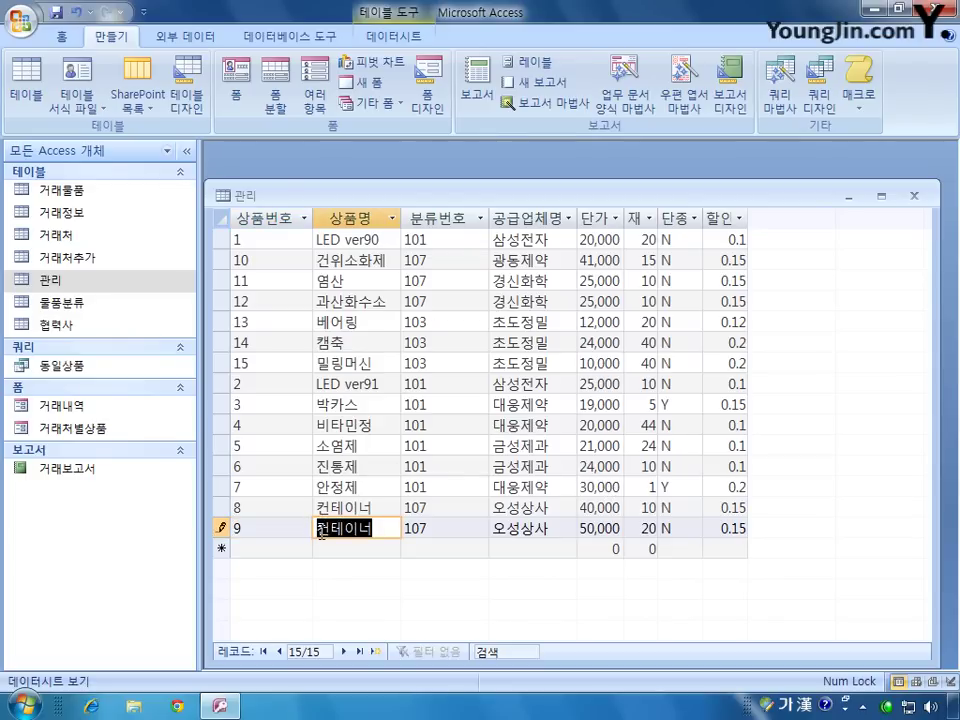
pyautogui.write('철판강')
pyautogui.write('재')
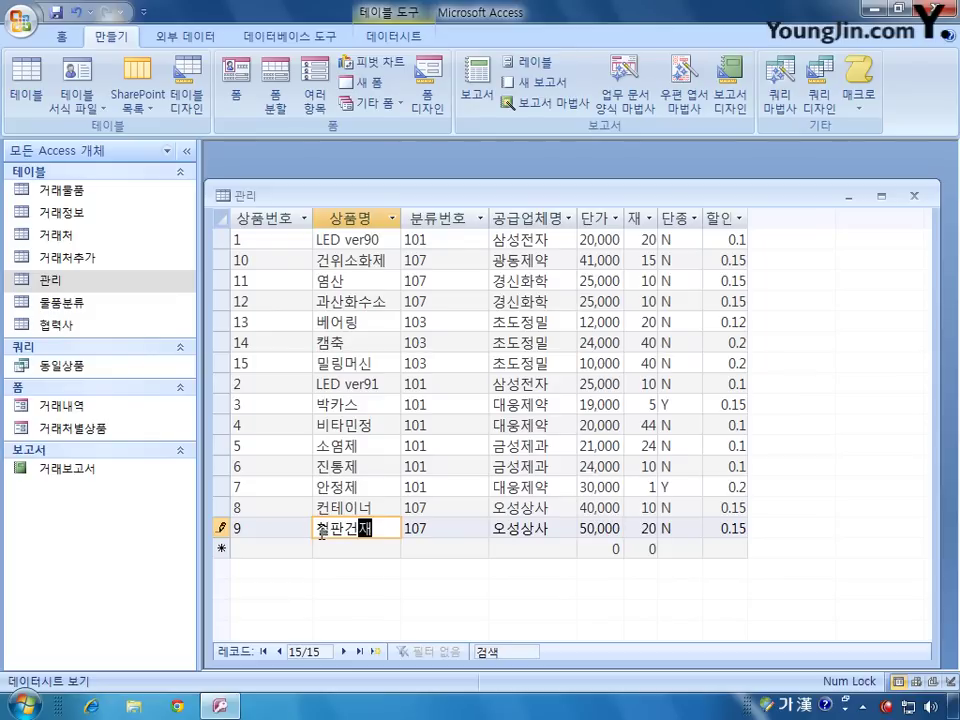
pyautogui.click(913, 195)
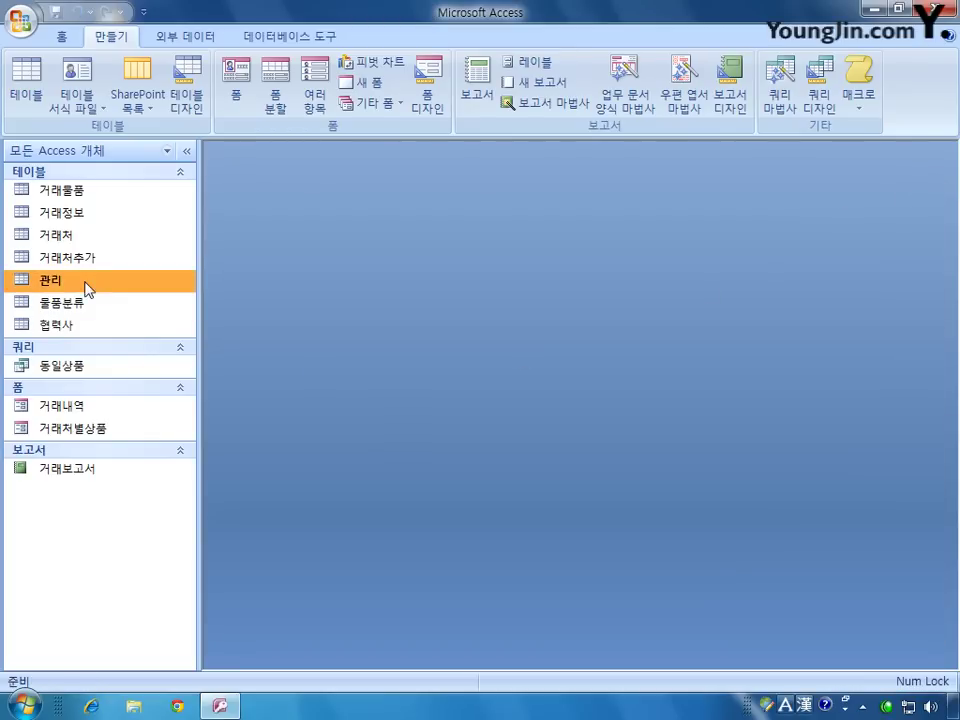
# Step: Set 상품번호 and 상품명 as the 관리 table's combined primary key and save the design
pyautogui.rightClick(86, 281)
pyautogui.click(135, 311)
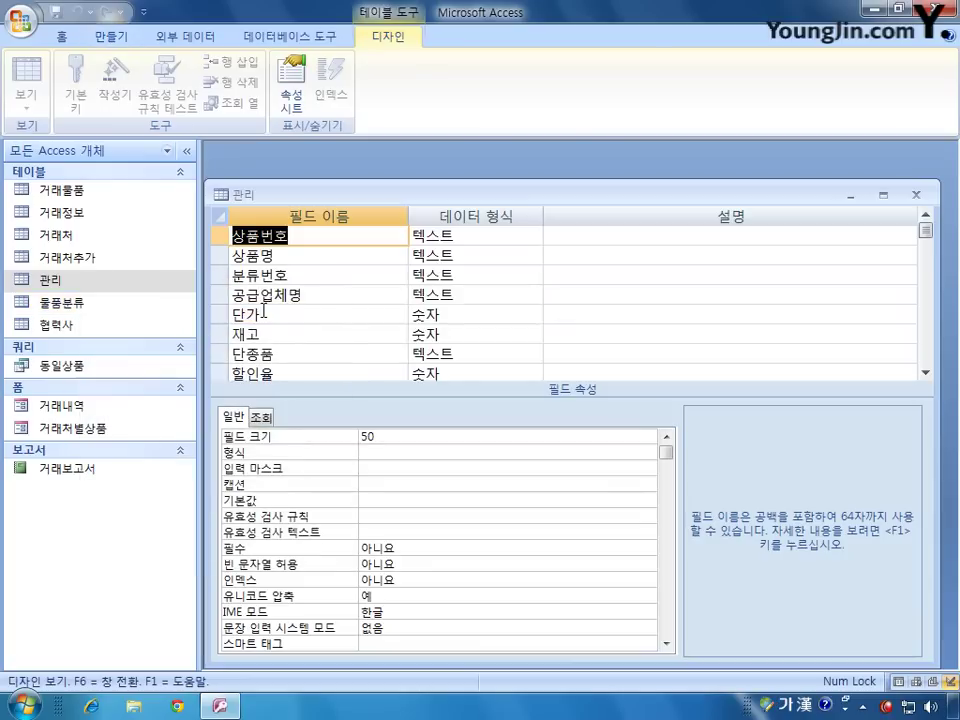
pyautogui.click(222, 256)
pyautogui.rightClick(222, 258)
pyautogui.click(262, 269)
pyautogui.click(915, 196)
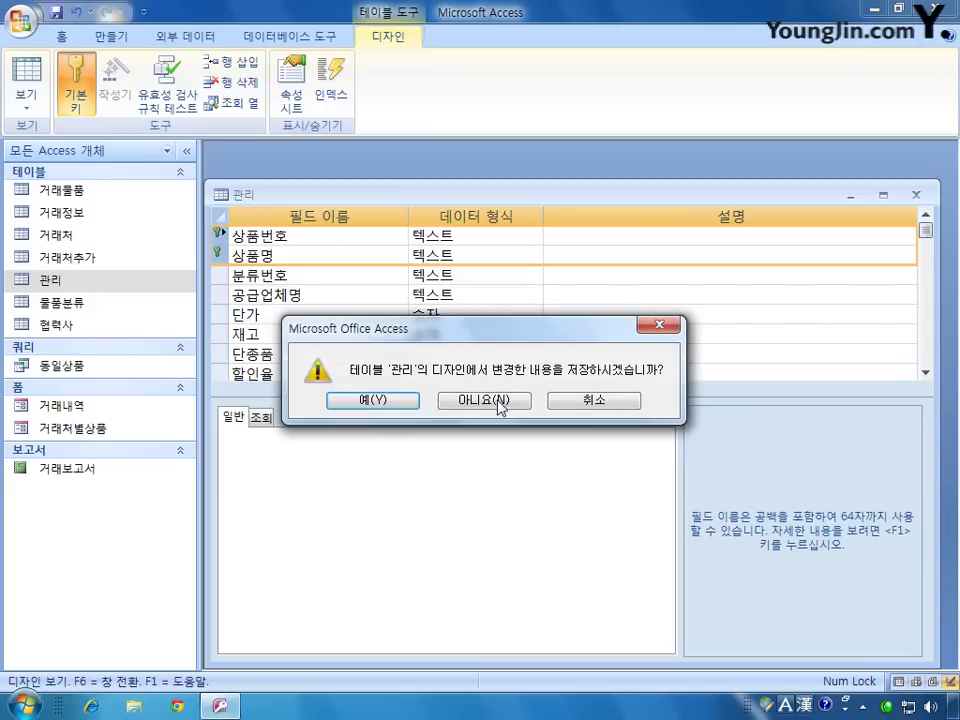
pyautogui.click(387, 401)
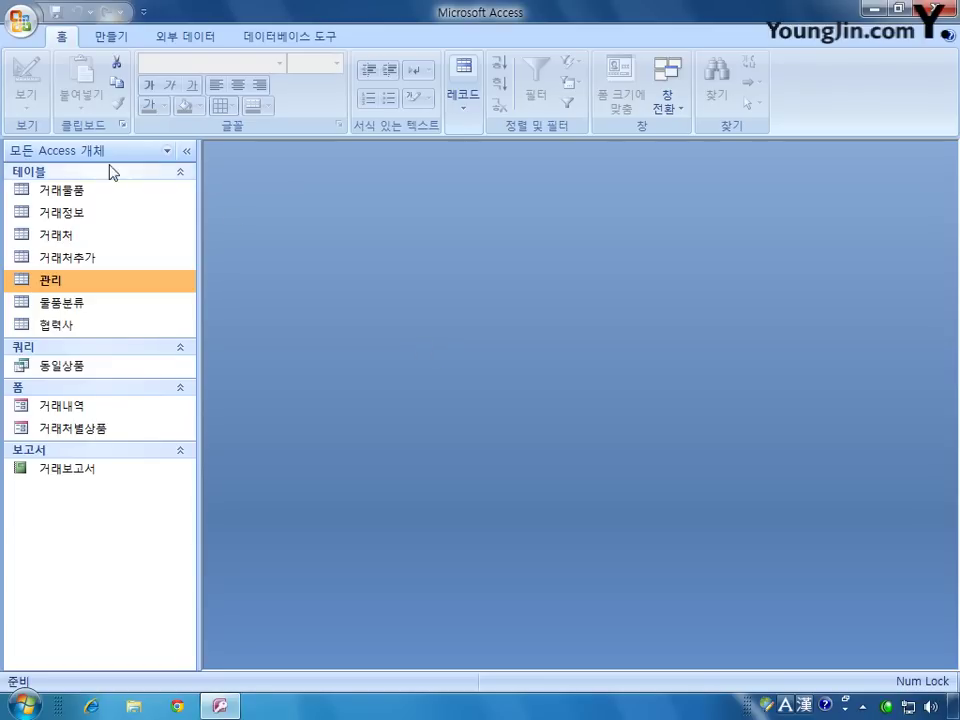
# Step: Open 거래물품 in design view and give the 재고 field the validation rule >=0
pyautogui.rightClick(65, 188)
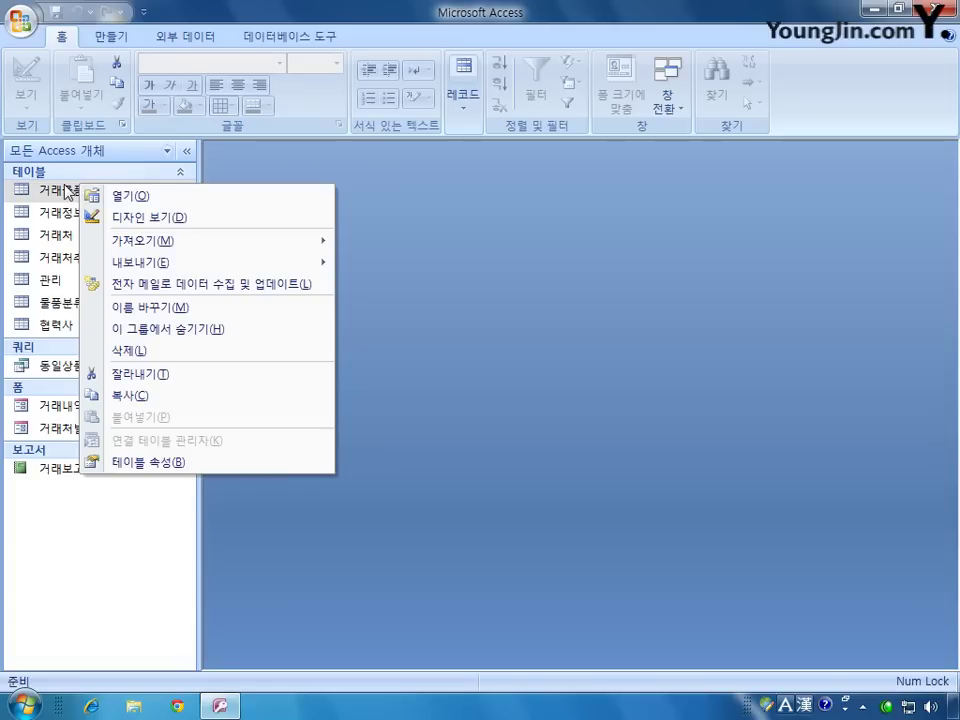
pyautogui.click(110, 216)
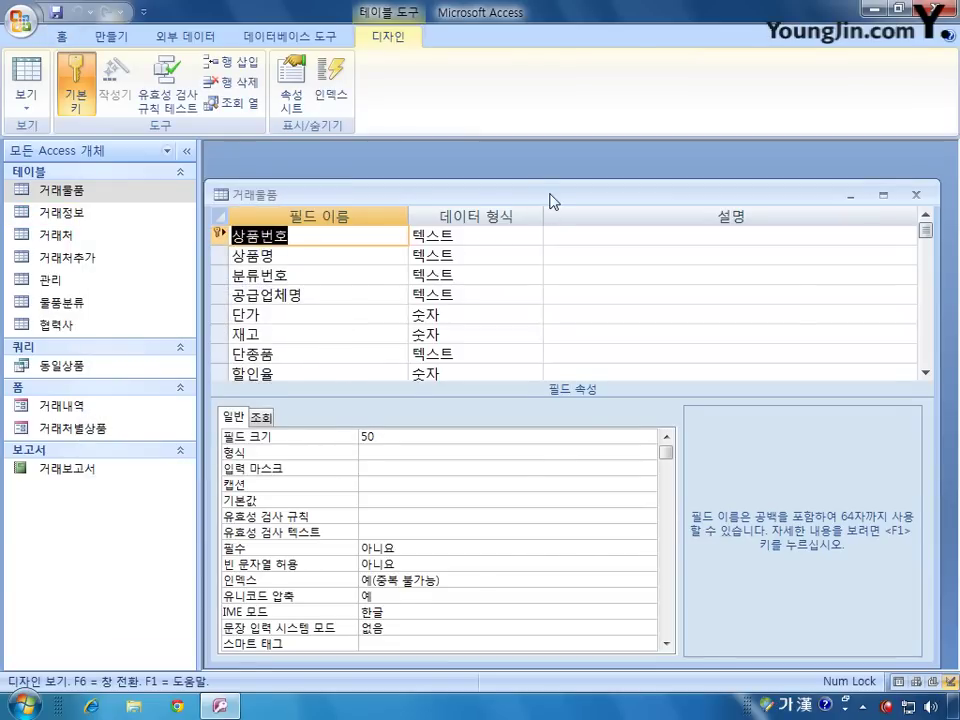
pyautogui.moveTo(553, 199); pyautogui.dragTo(555, 180)
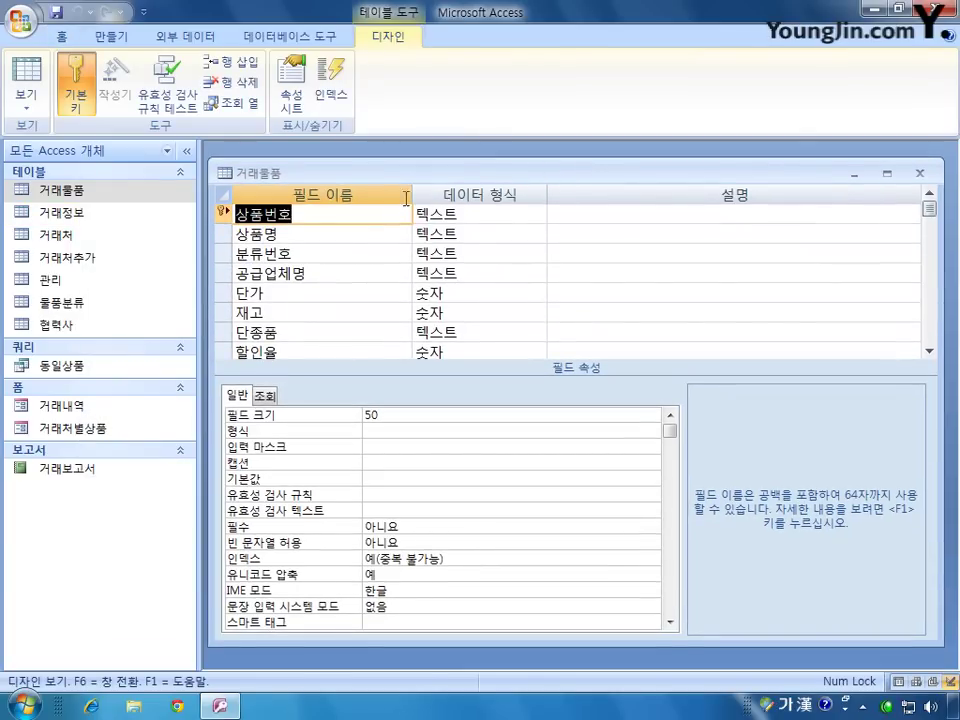
pyautogui.click(225, 312)
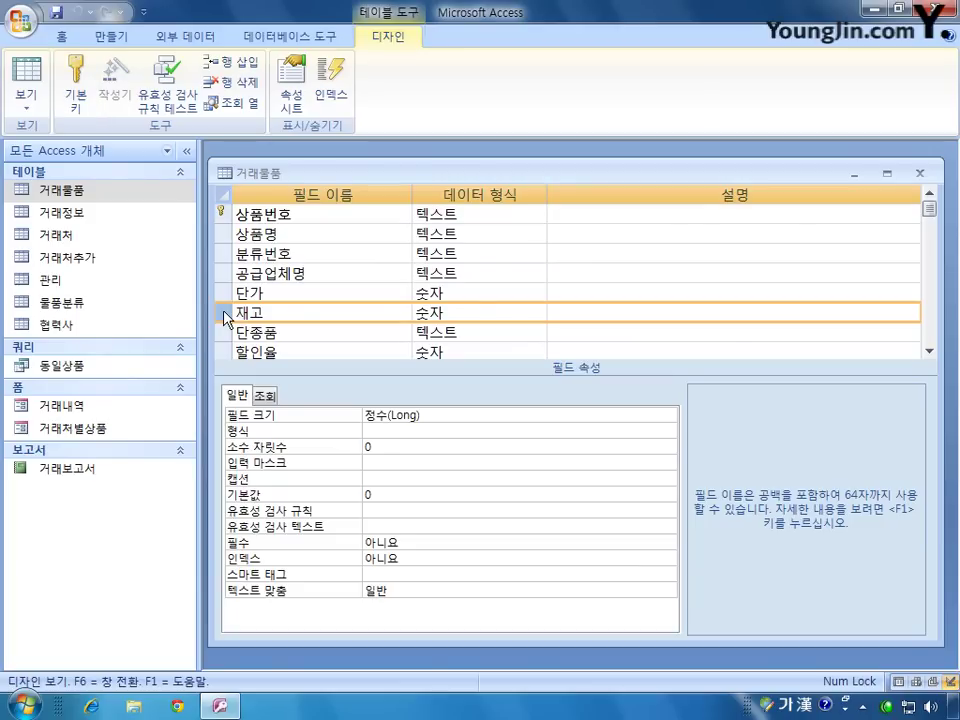
pyautogui.click(366, 510)
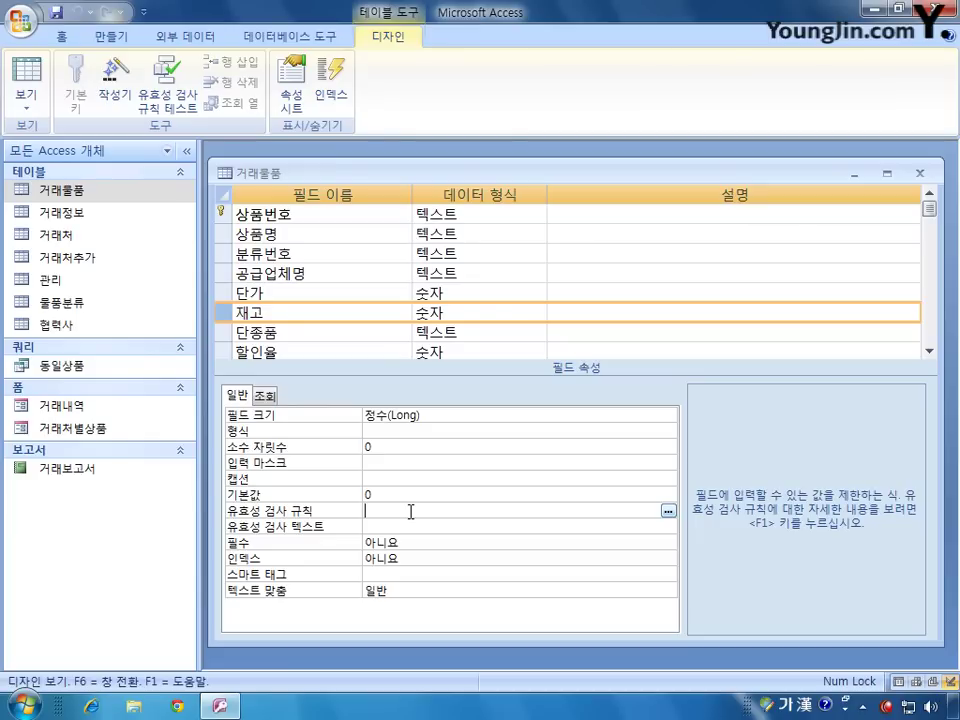
pyautogui.write('>=0')
pyautogui.click(220, 353)
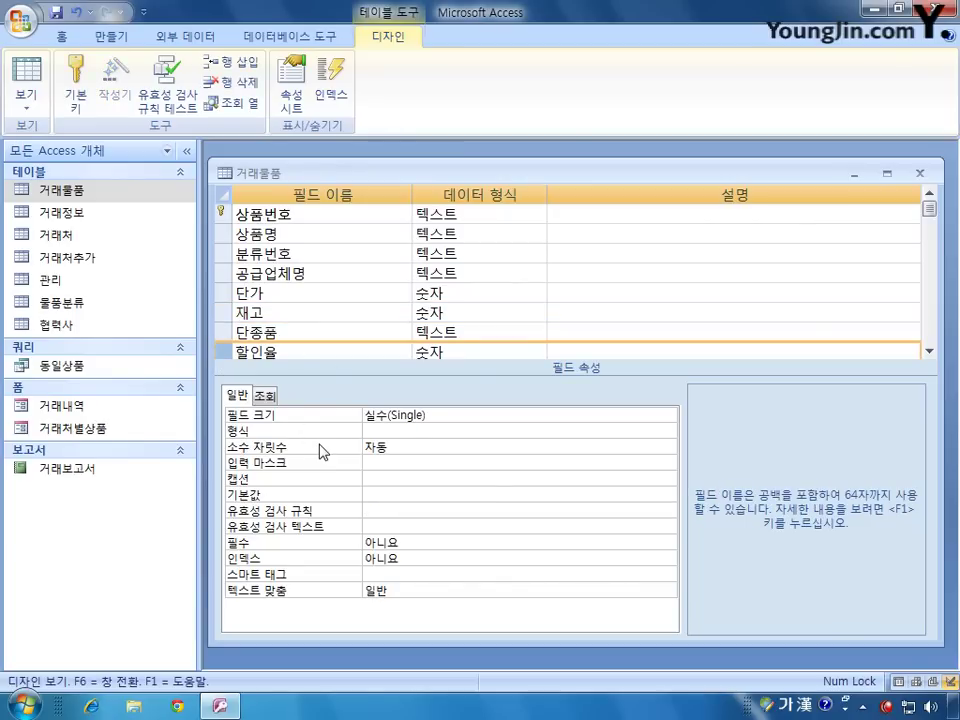
# Step: Format 할인율 as a percentage with 0 decimal places and a default value of 0.1
pyautogui.click(403, 431)
pyautogui.click(668, 431)
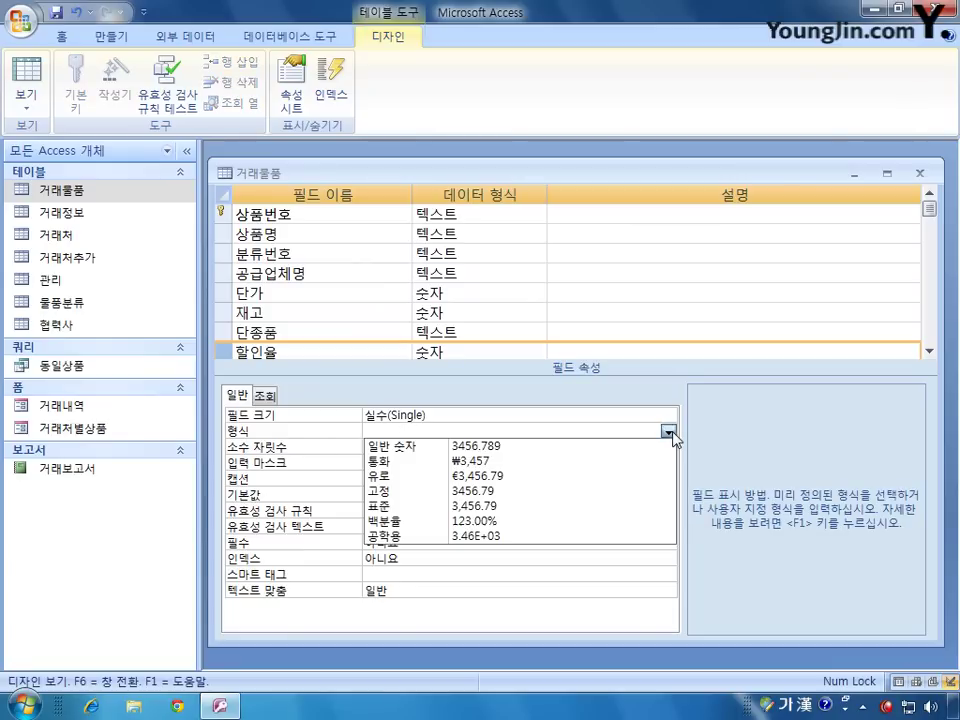
pyautogui.click(559, 520)
pyautogui.click(453, 445)
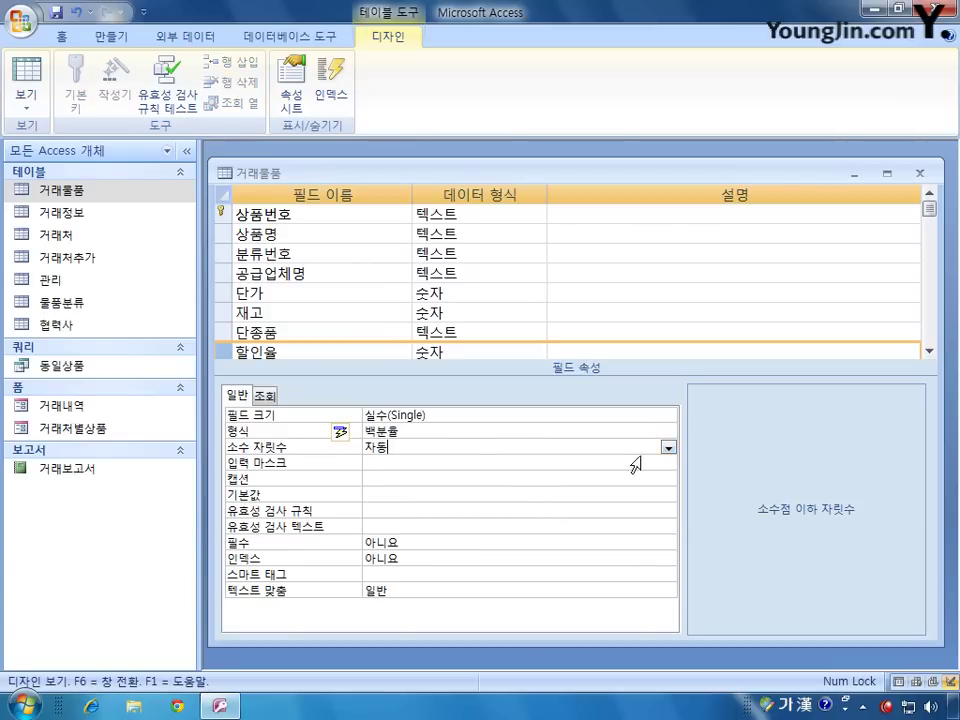
pyautogui.click(668, 449)
pyautogui.click(545, 237)
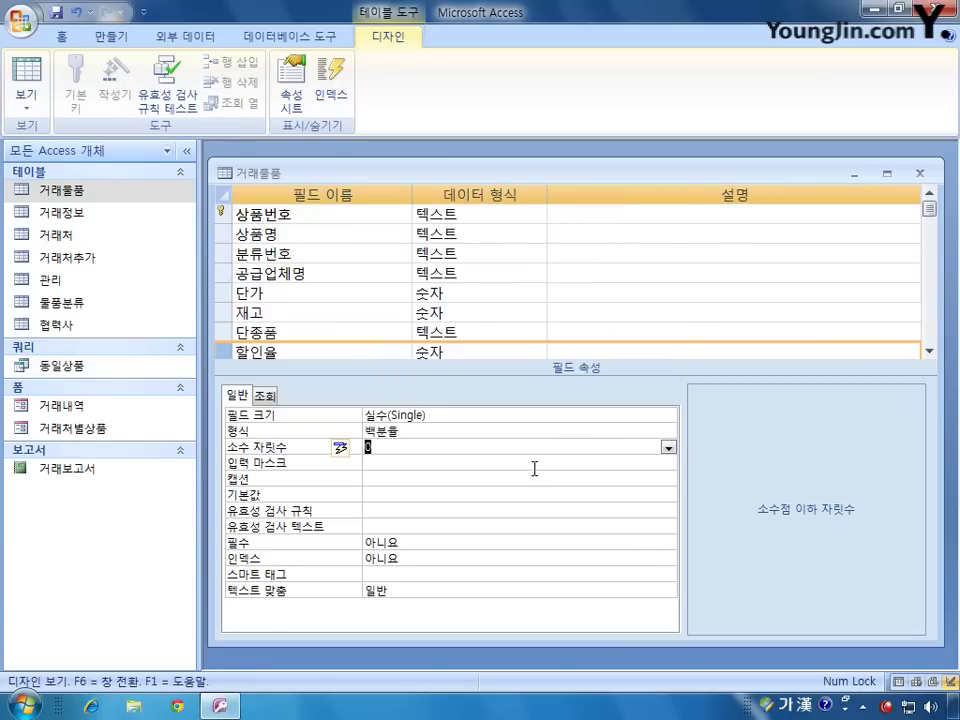
pyautogui.click(391, 495)
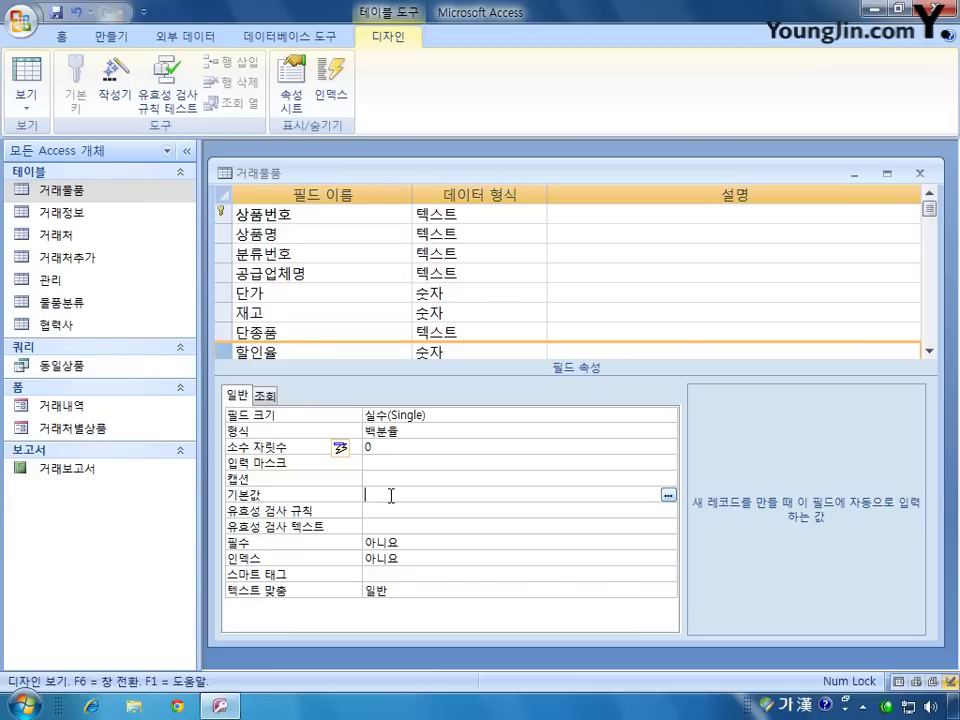
pyautogui.write('0.1')
# Step: Give 단종품 a default value of N and the validation rule Y or N
pyautogui.click(228, 338)
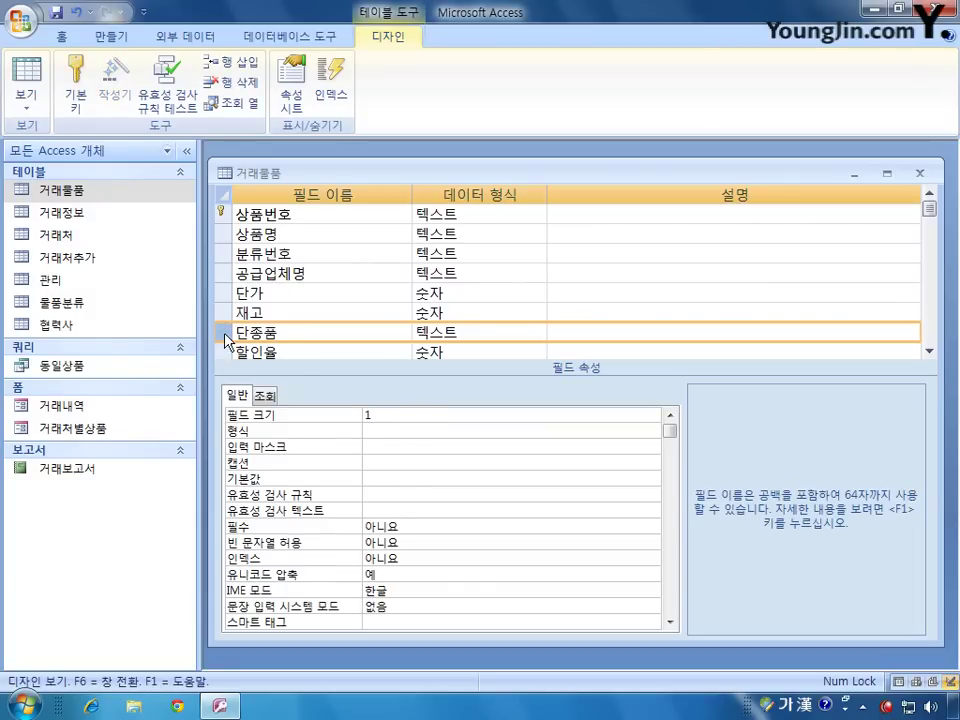
pyautogui.click(416, 484)
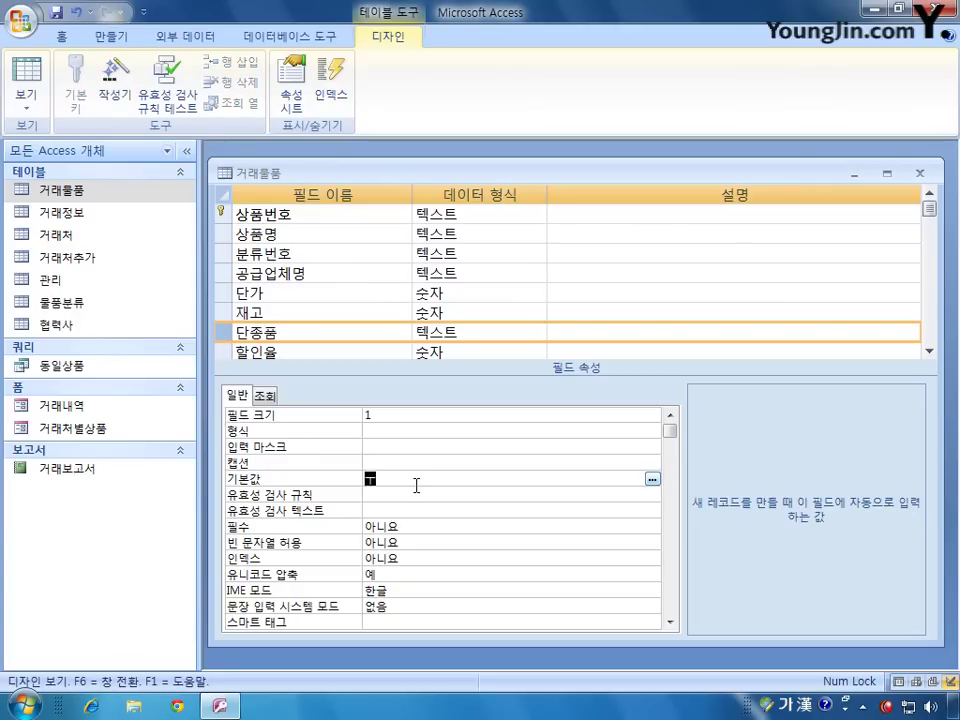
pyautogui.press('Hangul')
pyautogui.write('N')
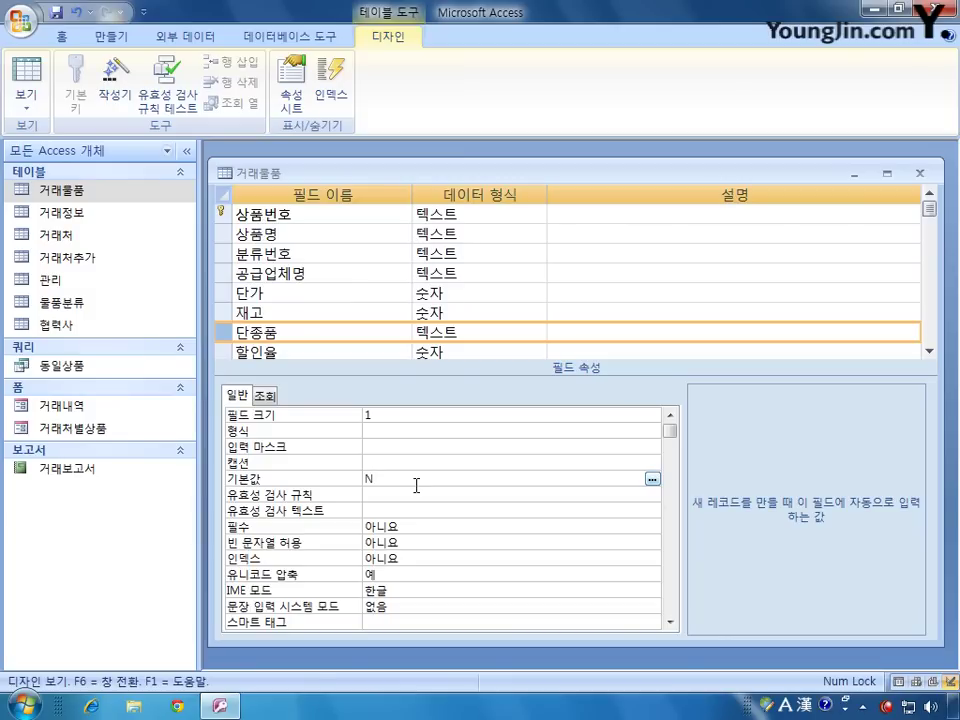
pyautogui.click(385, 494)
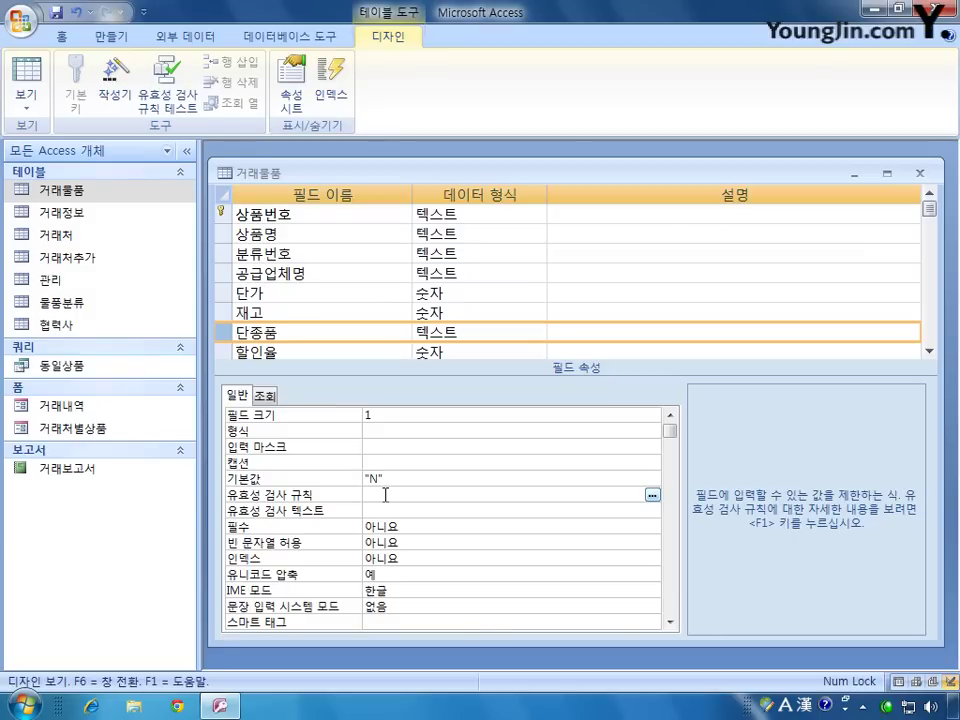
pyautogui.write('Y or N')
pyautogui.click(410, 480)
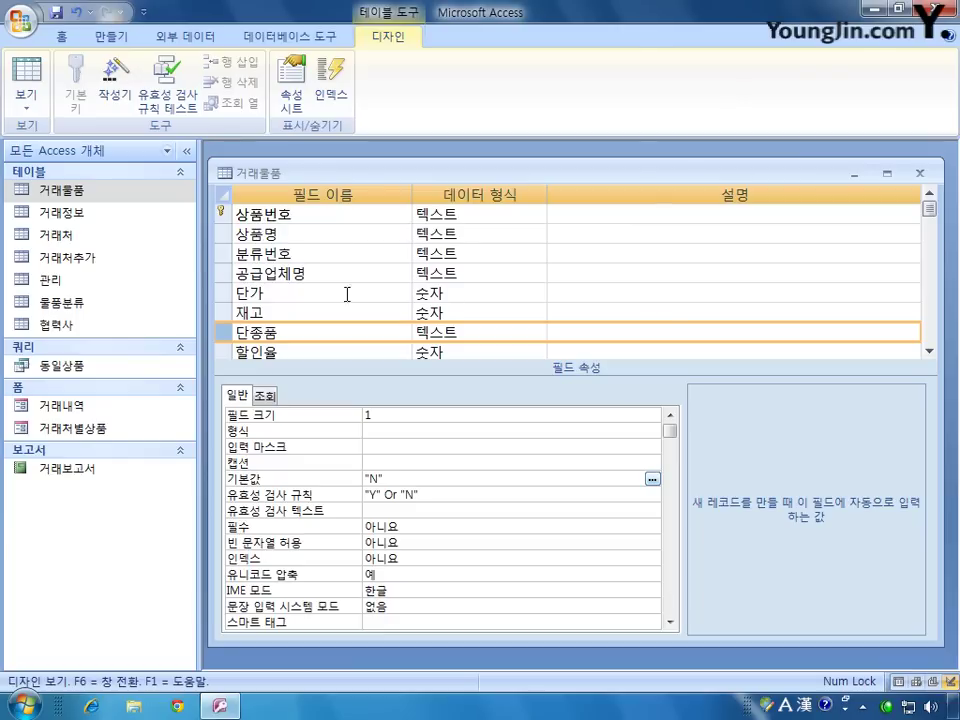
pyautogui.click(928, 350)
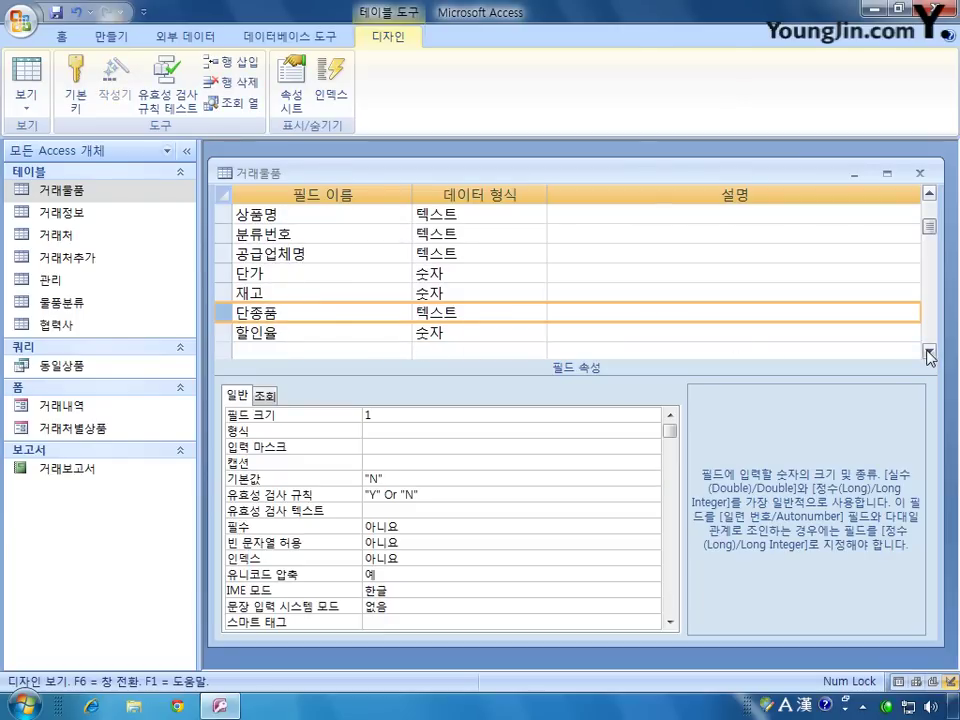
pyautogui.click(928, 352)
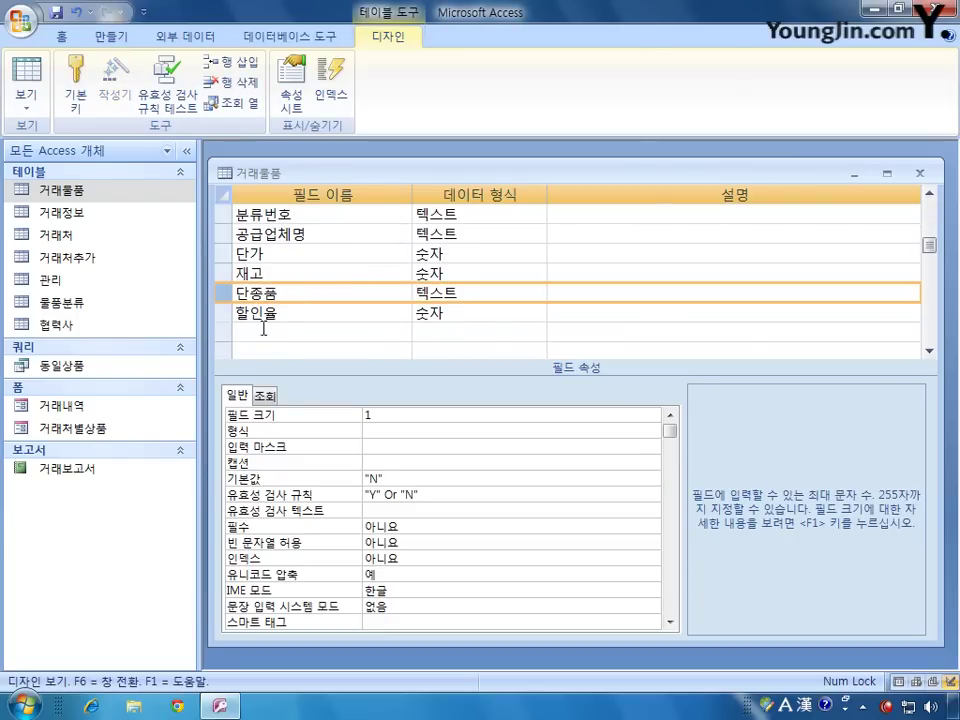
# Step: Add a 비고 field below 할인율 with the 메모 data type
pyautogui.click(263, 331)
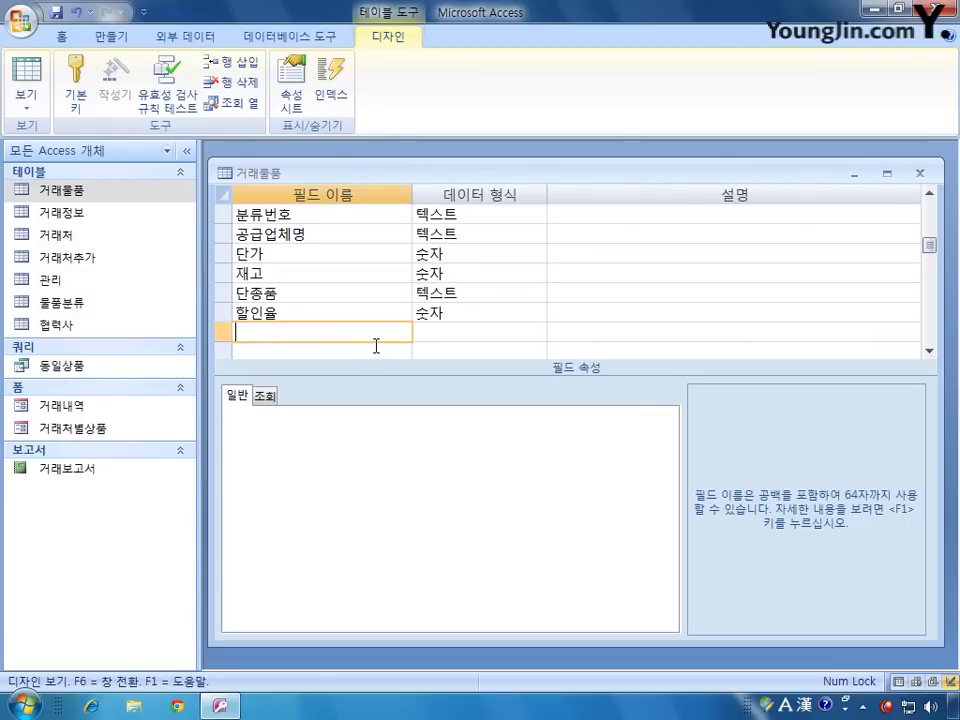
pyautogui.write('ㅇ')
pyautogui.write('비고')
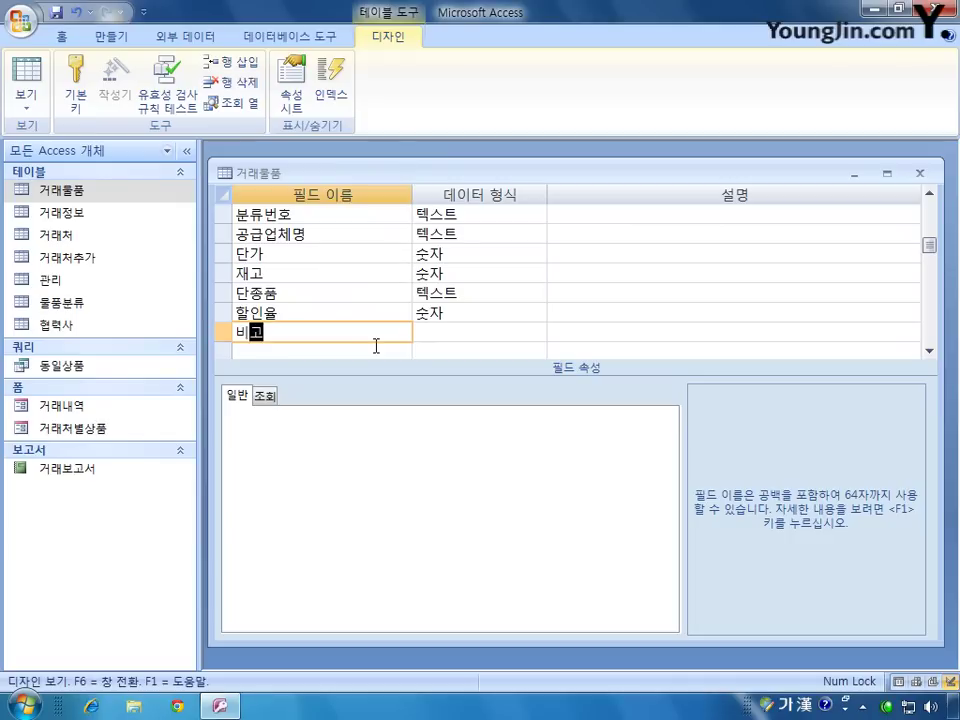
pyautogui.press('Return')
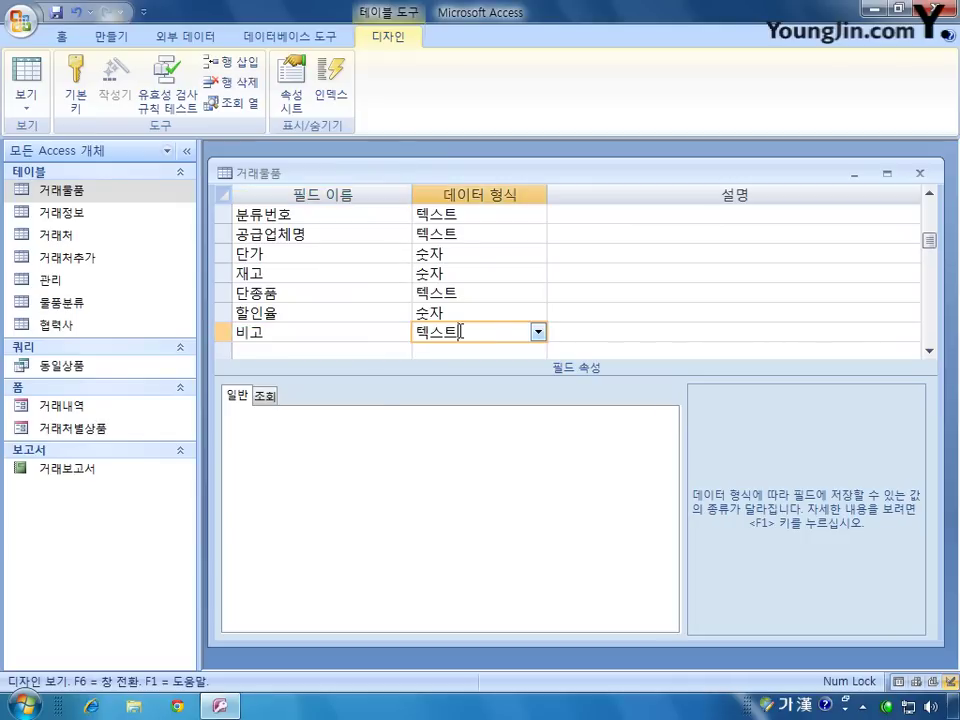
pyautogui.click(538, 332)
pyautogui.click(505, 373)
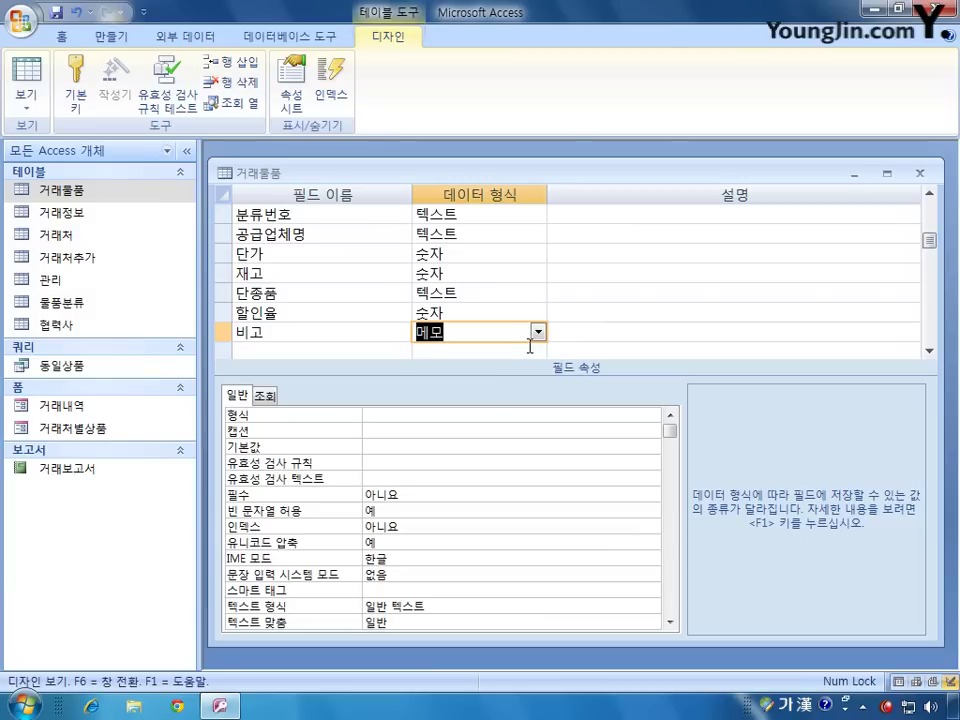
# Step: Save and close the 거래물품 design, agreeing to test existing data against the new rules
pyautogui.click(923, 175)
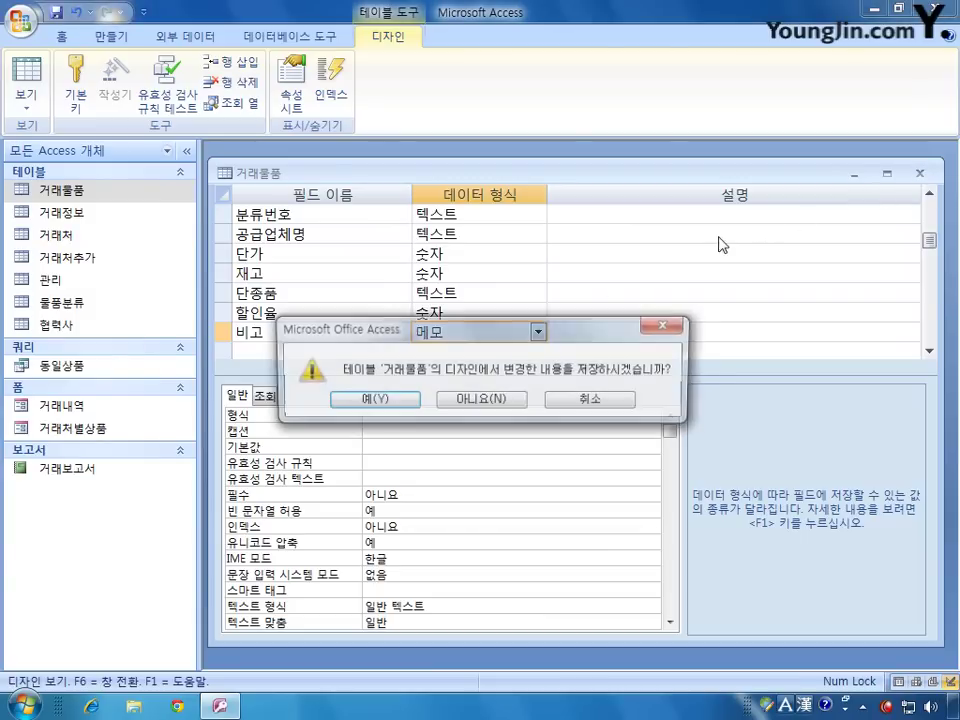
pyautogui.click(375, 397)
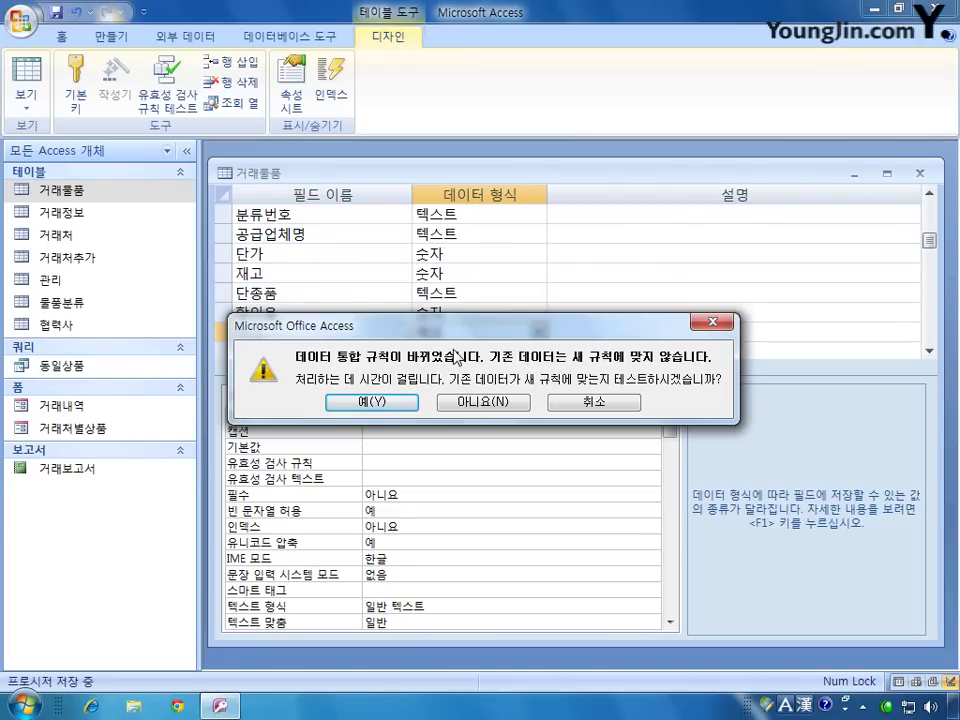
pyautogui.click(384, 402)
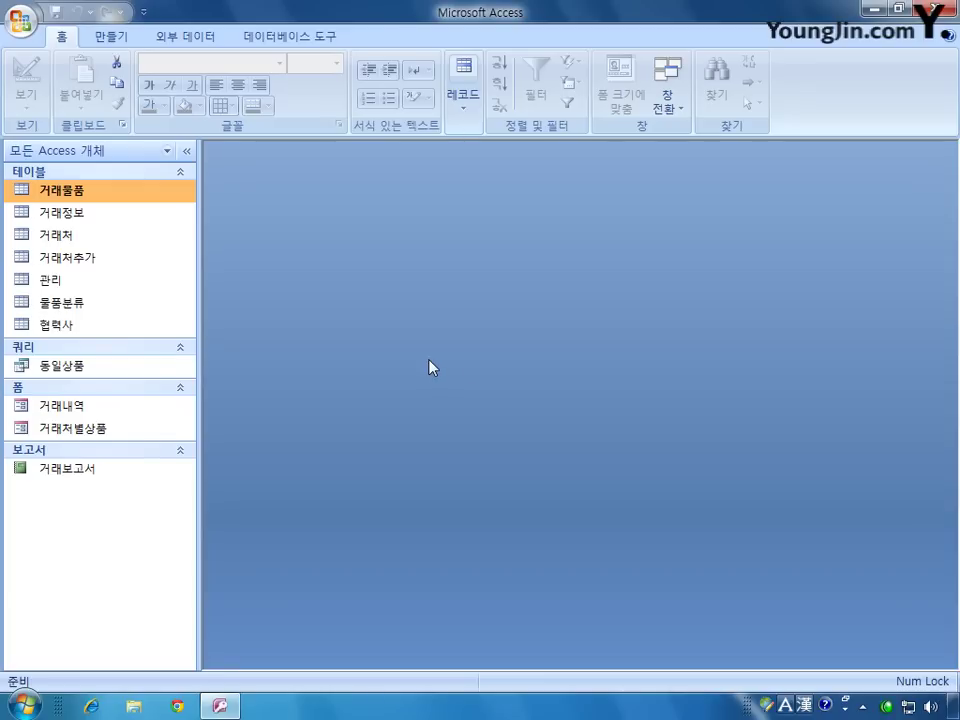
pyautogui.doubleClick(92, 259)
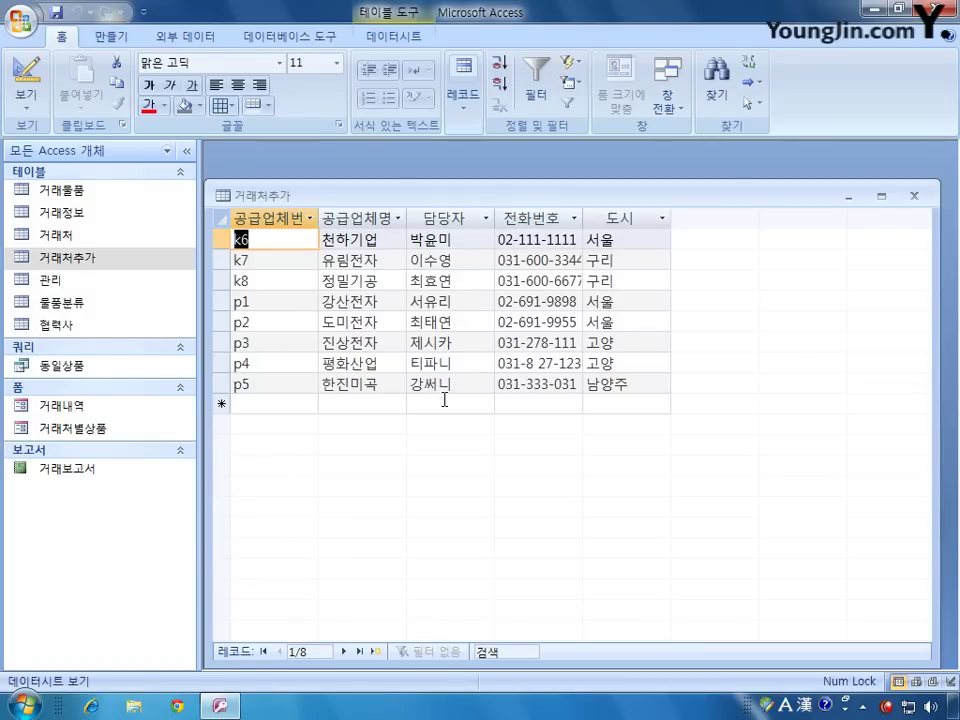
pyautogui.doubleClick(60, 235)
pyautogui.moveTo(428, 192); pyautogui.dragTo(463, 325)
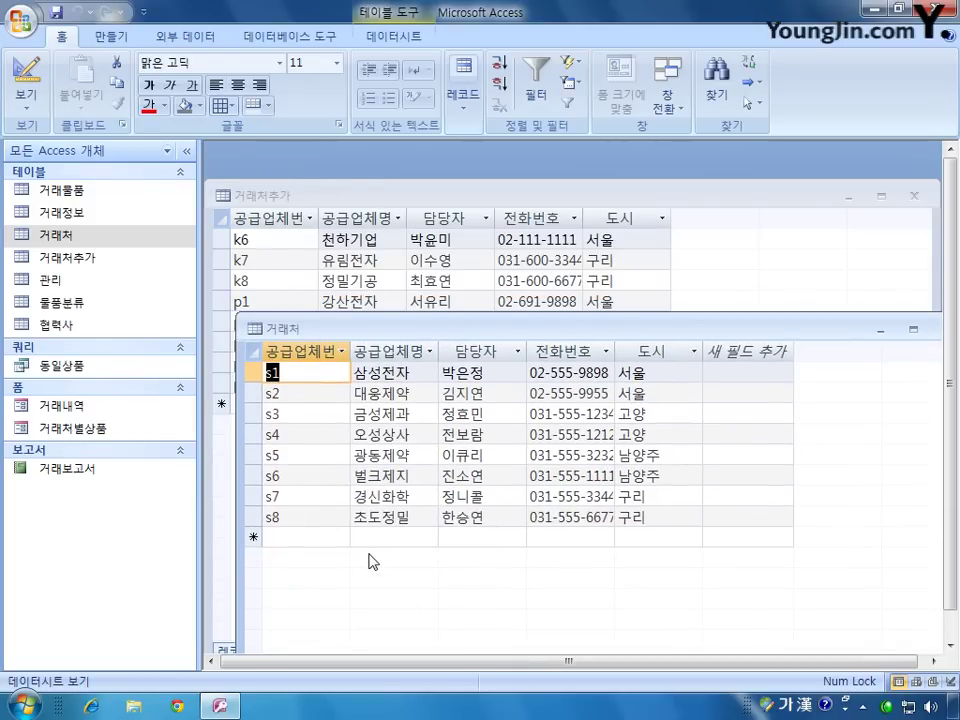
pyautogui.moveTo(439, 330); pyautogui.dragTo(455, 452)
pyautogui.moveTo(347, 450); pyautogui.dragTo(398, 426)
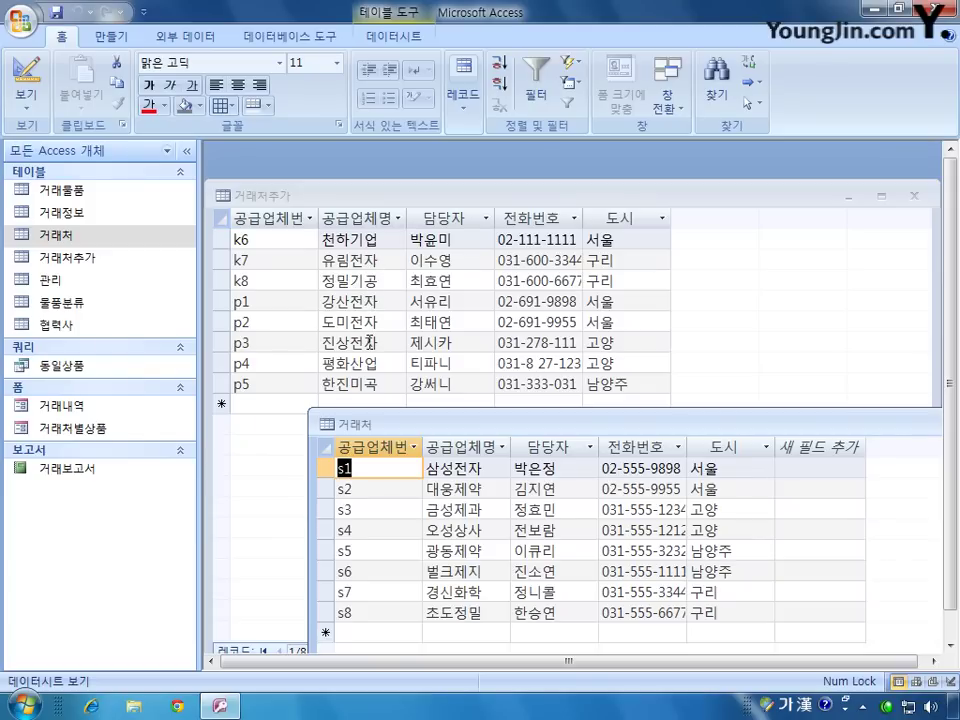
pyautogui.moveTo(540, 430); pyautogui.dragTo(446, 176)
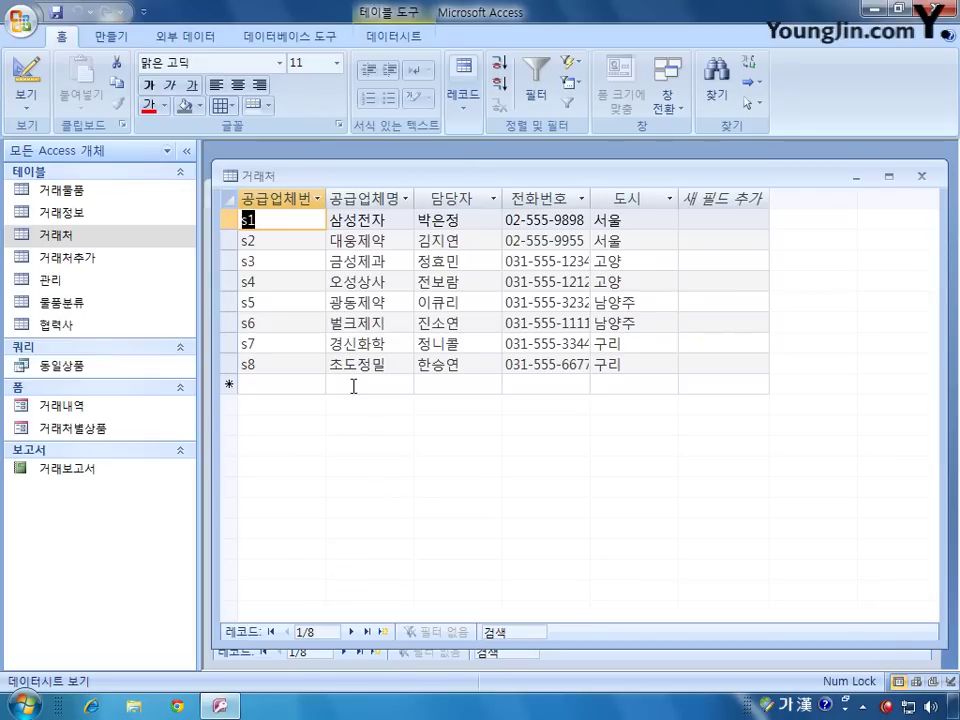
pyautogui.click(923, 178)
pyautogui.click(911, 193)
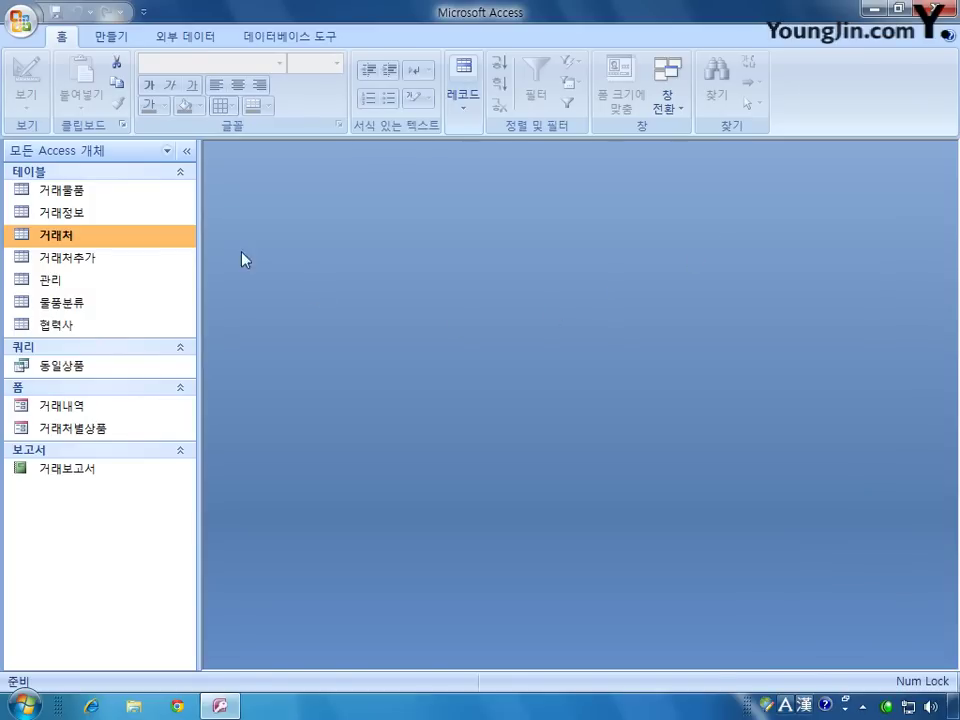
# Step: Start a blank query in design view and select 거래처추가 in the table list
pyautogui.click(112, 37)
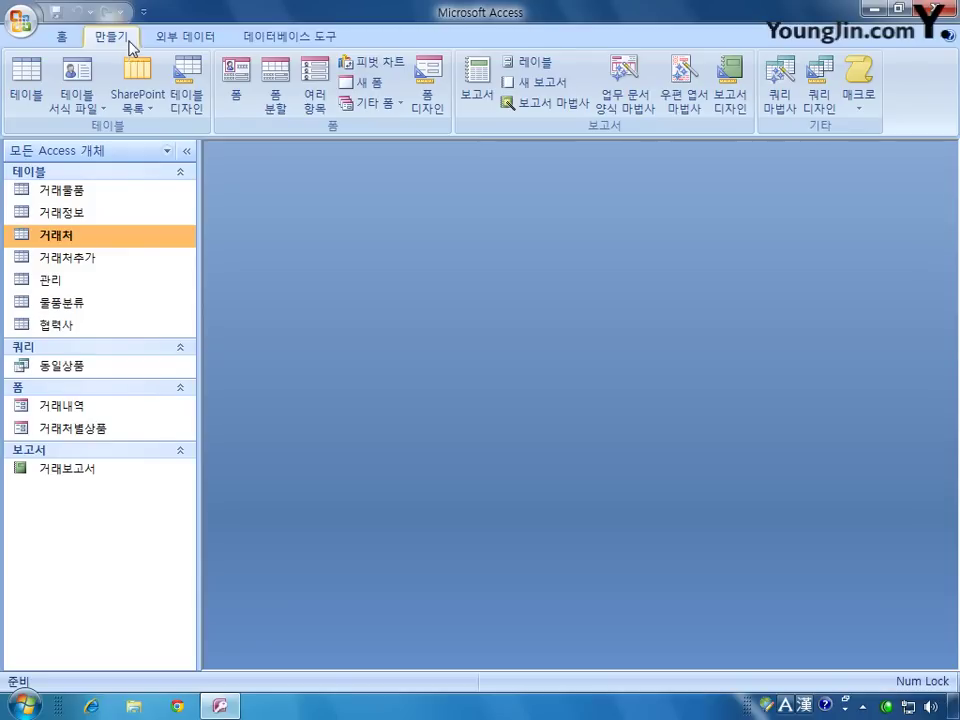
pyautogui.click(820, 100)
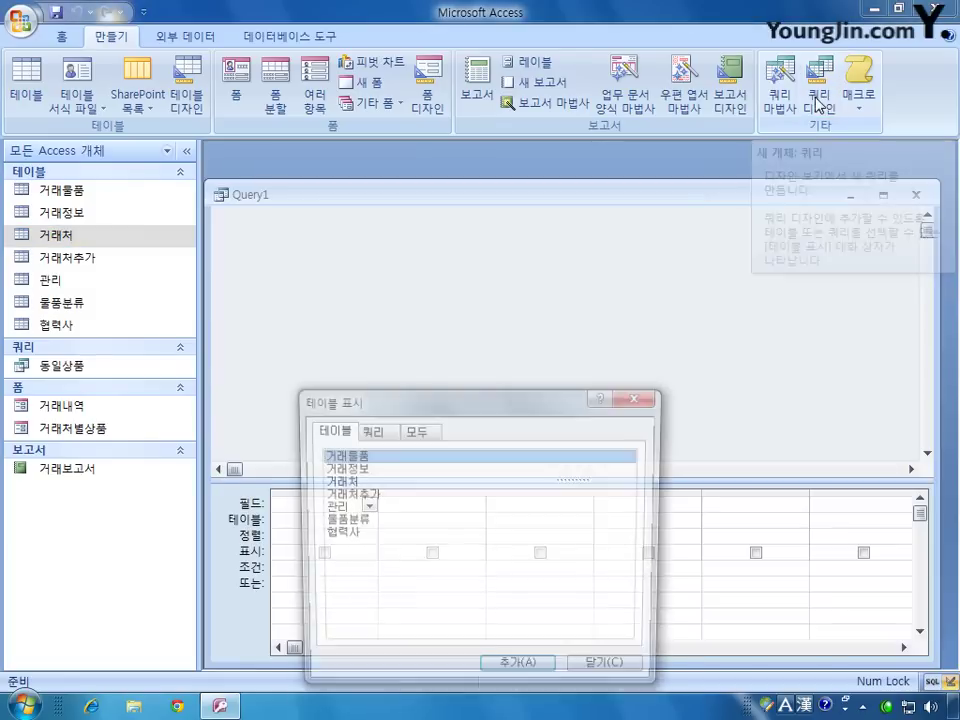
pyautogui.moveTo(463, 414); pyautogui.dragTo(530, 298)
pyautogui.click(434, 380)
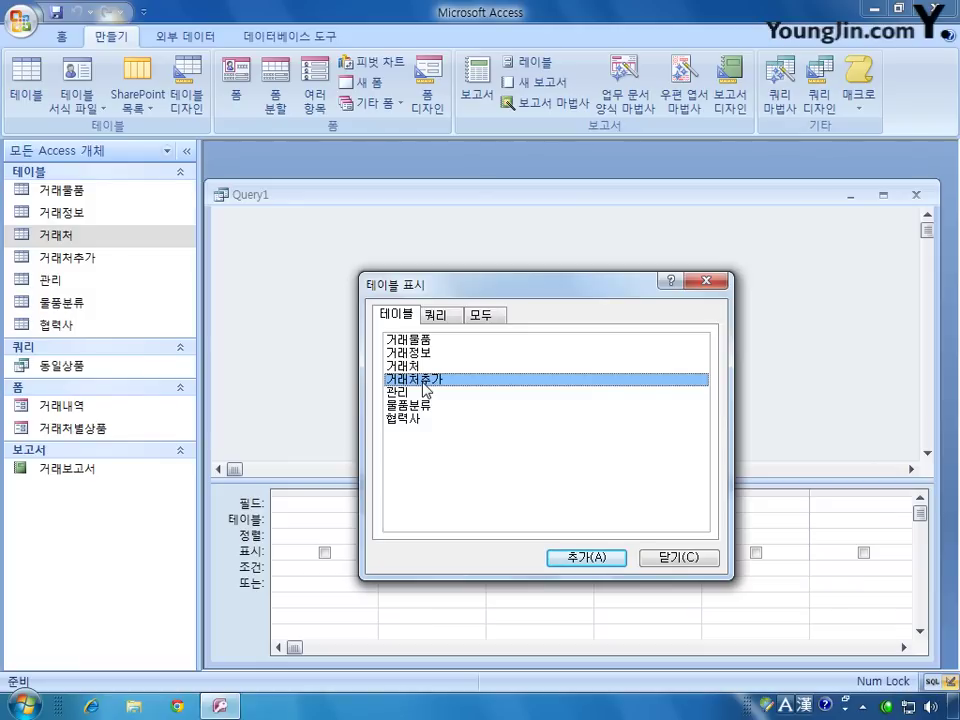
# Step: Add 거래처추가 to the query and make it an append query targeting the 거래처 table
pyautogui.click(584, 558)
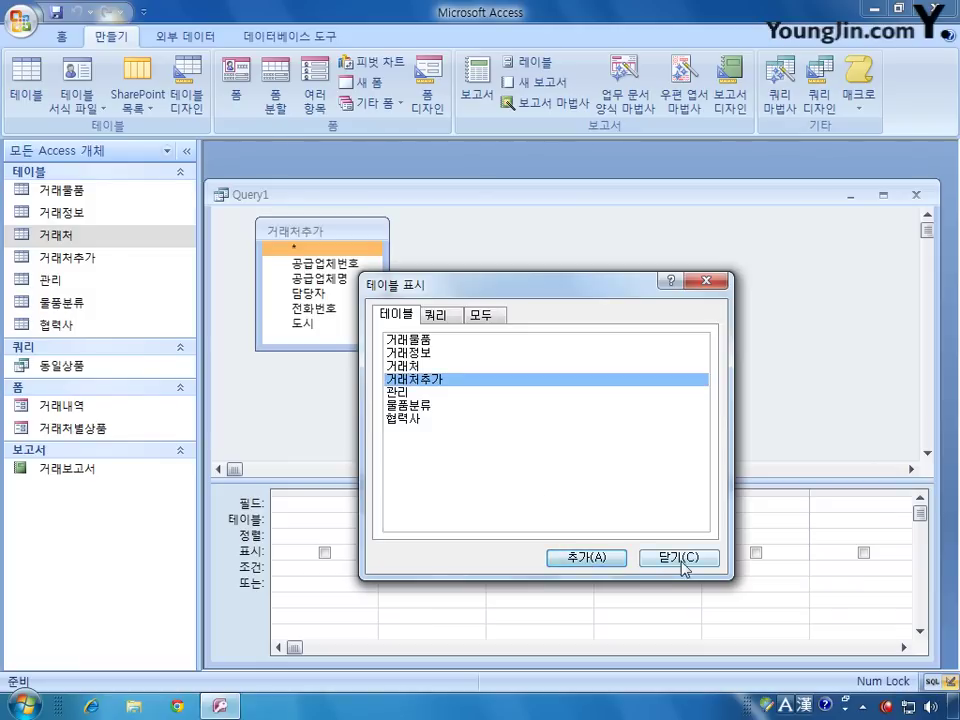
pyautogui.click(680, 562)
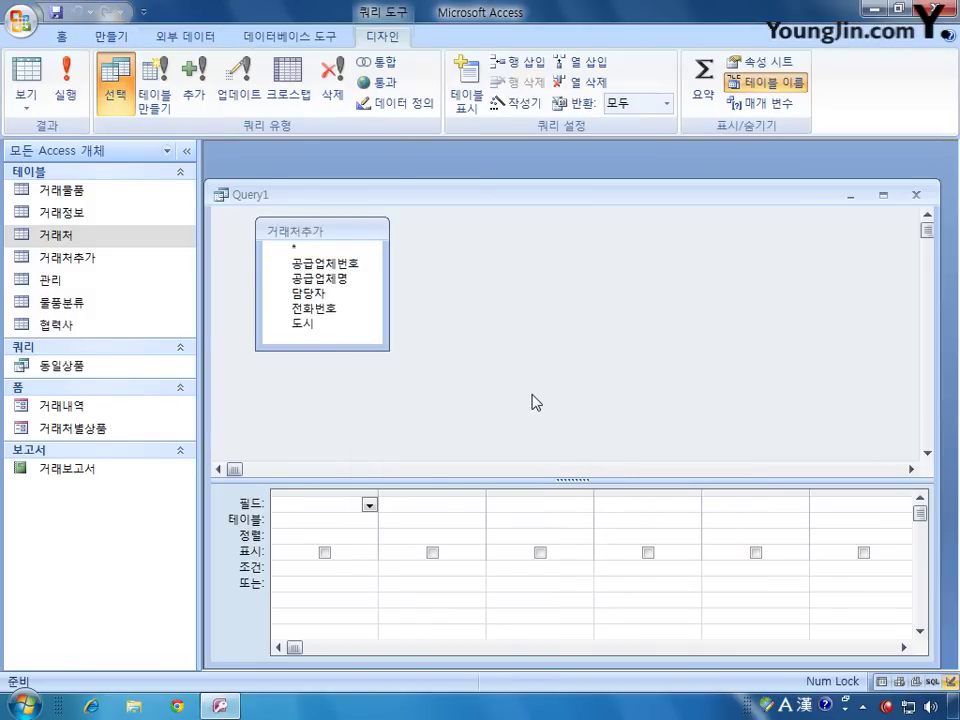
pyautogui.rightClick(499, 281)
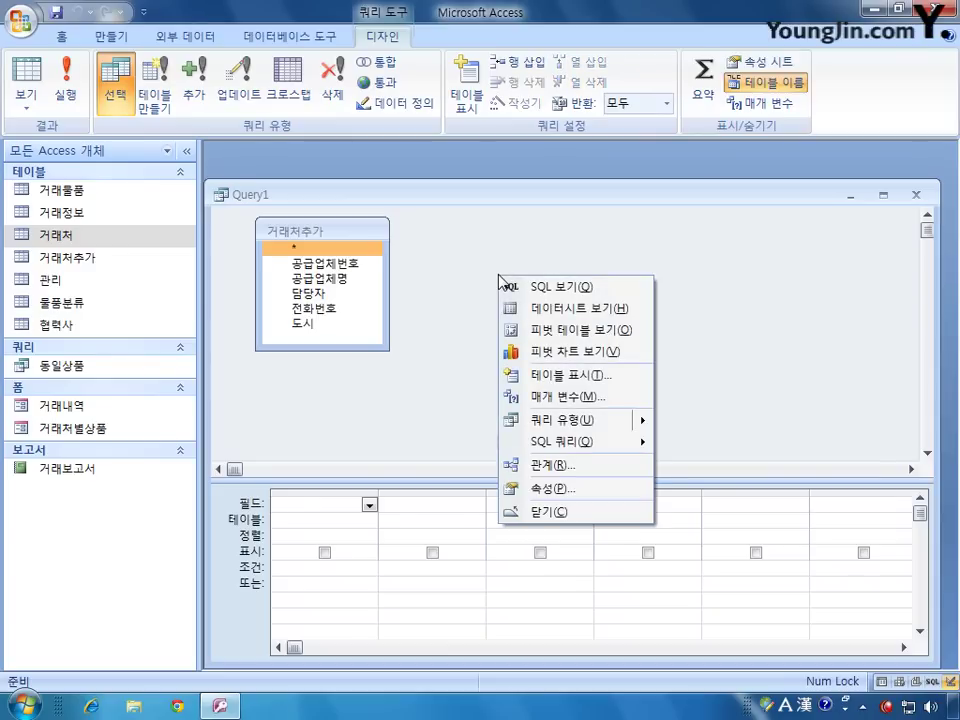
pyautogui.moveTo(643, 421)
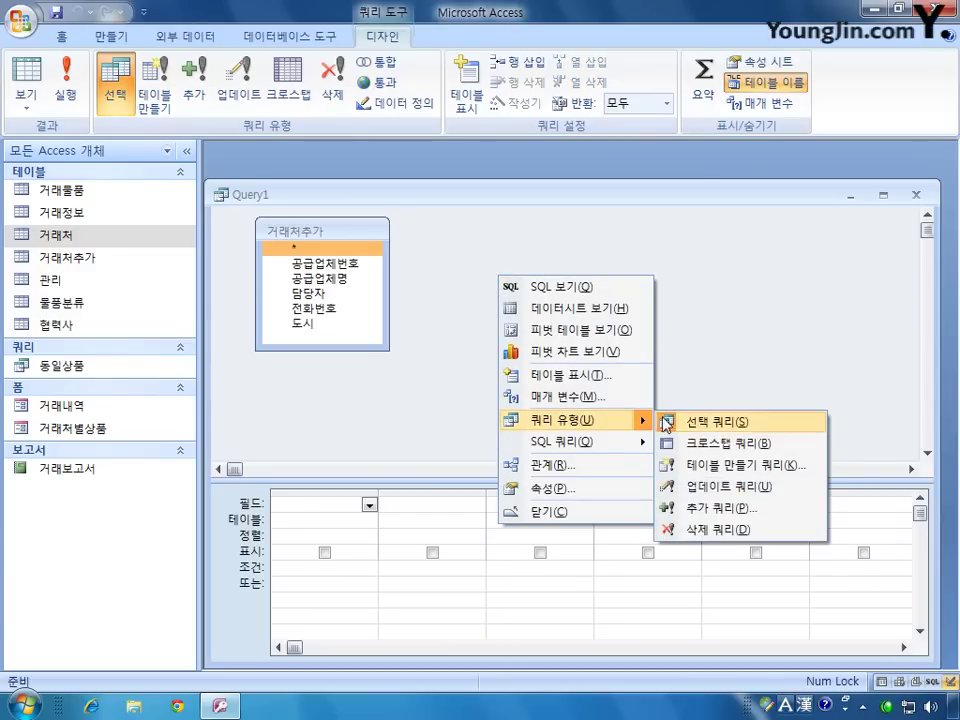
pyautogui.click(733, 510)
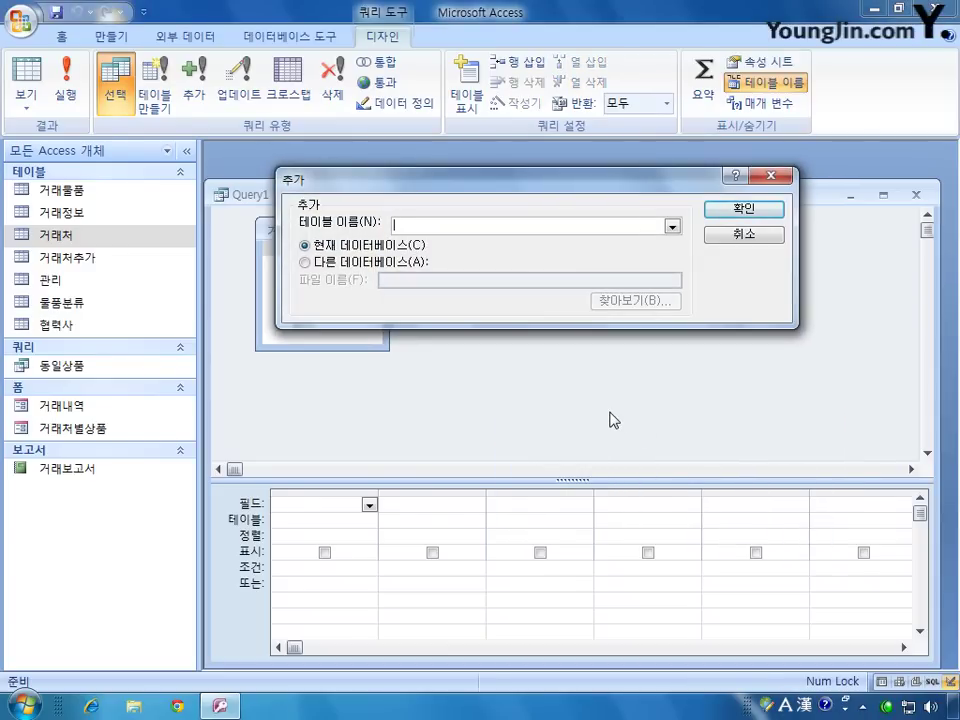
pyautogui.moveTo(558, 190); pyautogui.dragTo(622, 397)
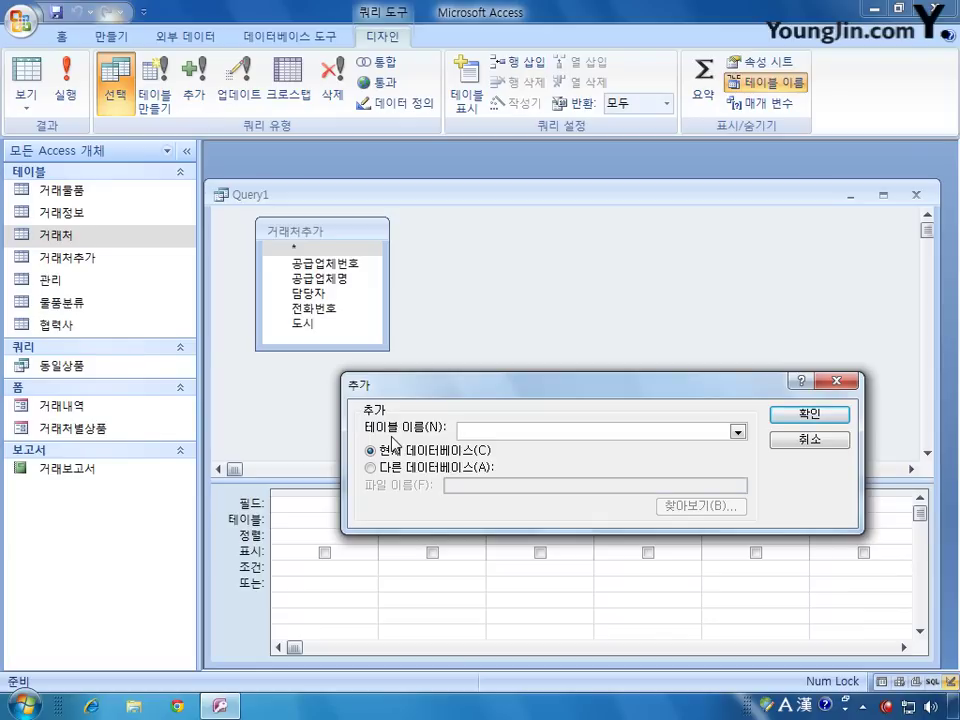
pyautogui.click(738, 432)
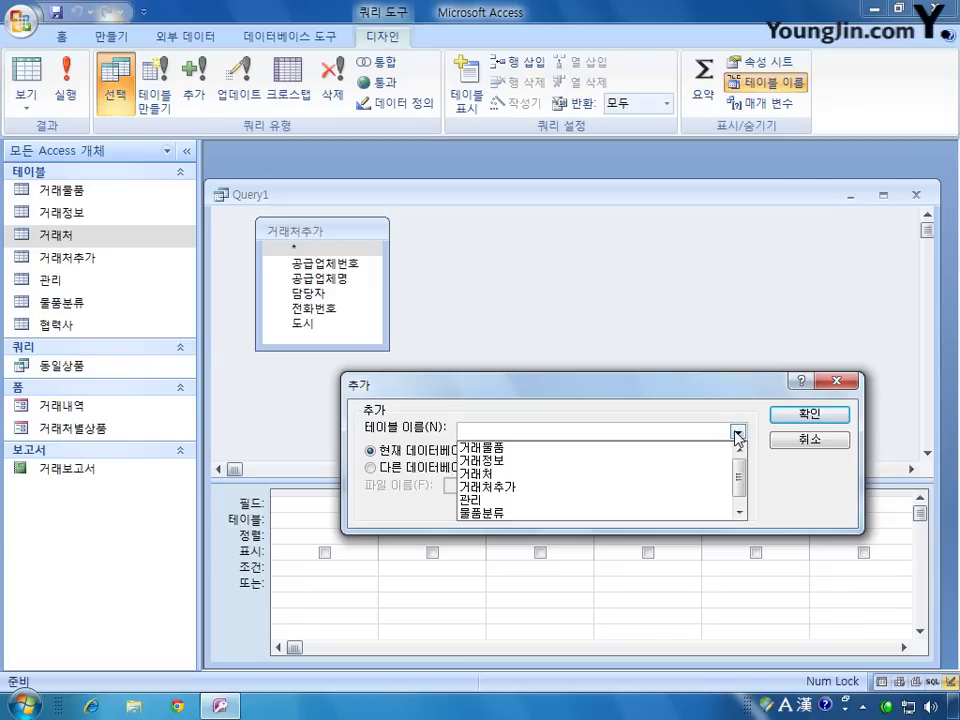
pyautogui.click(663, 474)
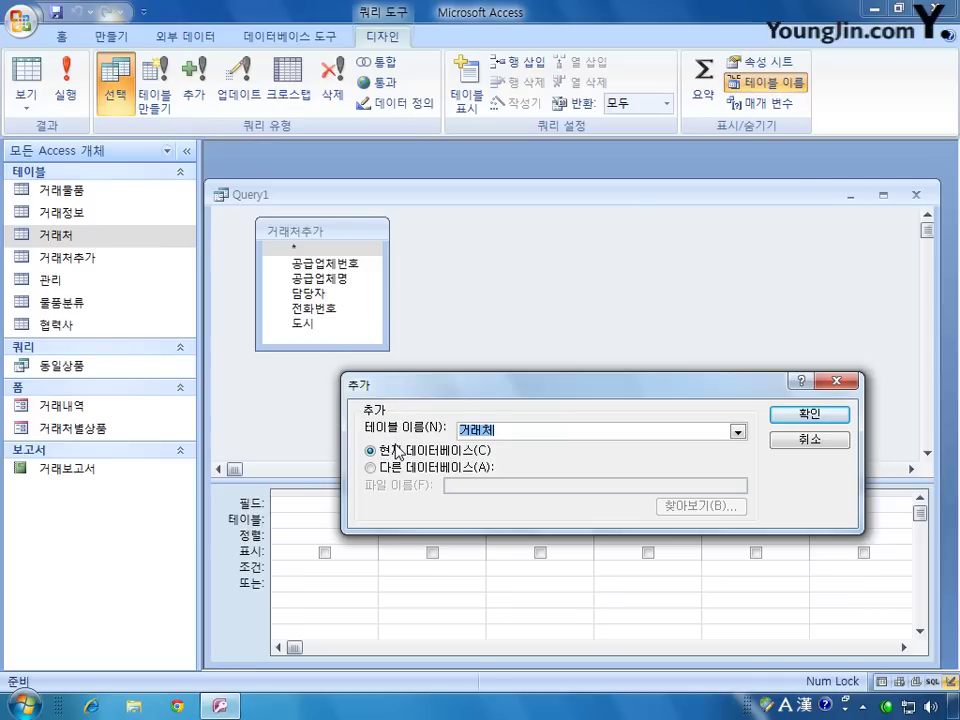
pyautogui.click(802, 415)
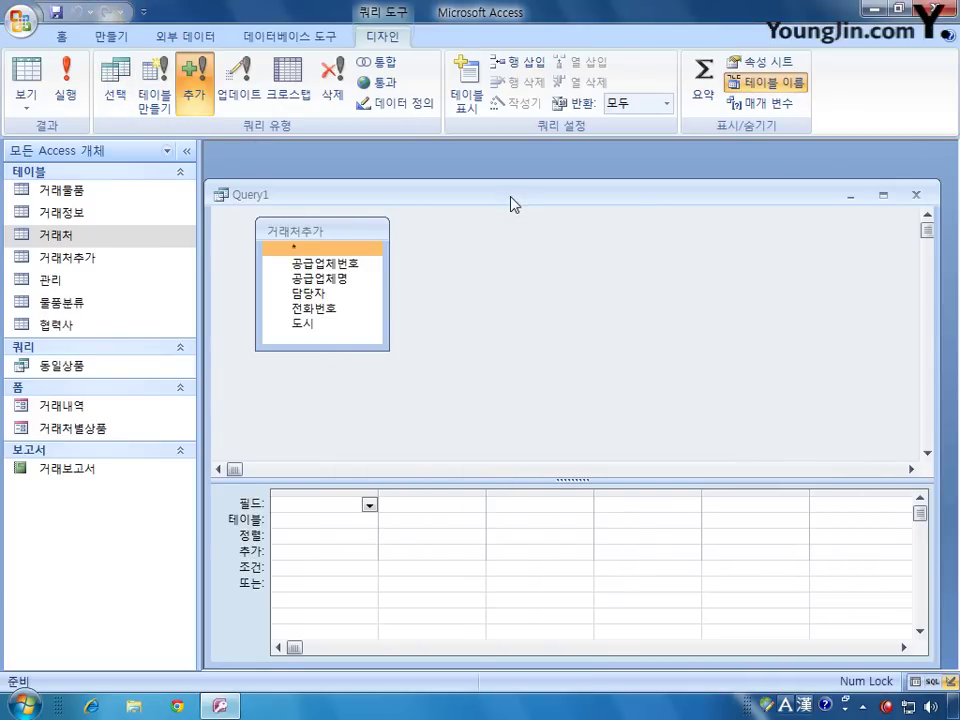
# Step: Add 공급업체번호, 공급업체명, 담당자, 전화번호 and 도시 to the query grid
pyautogui.moveTo(512, 198); pyautogui.dragTo(516, 171)
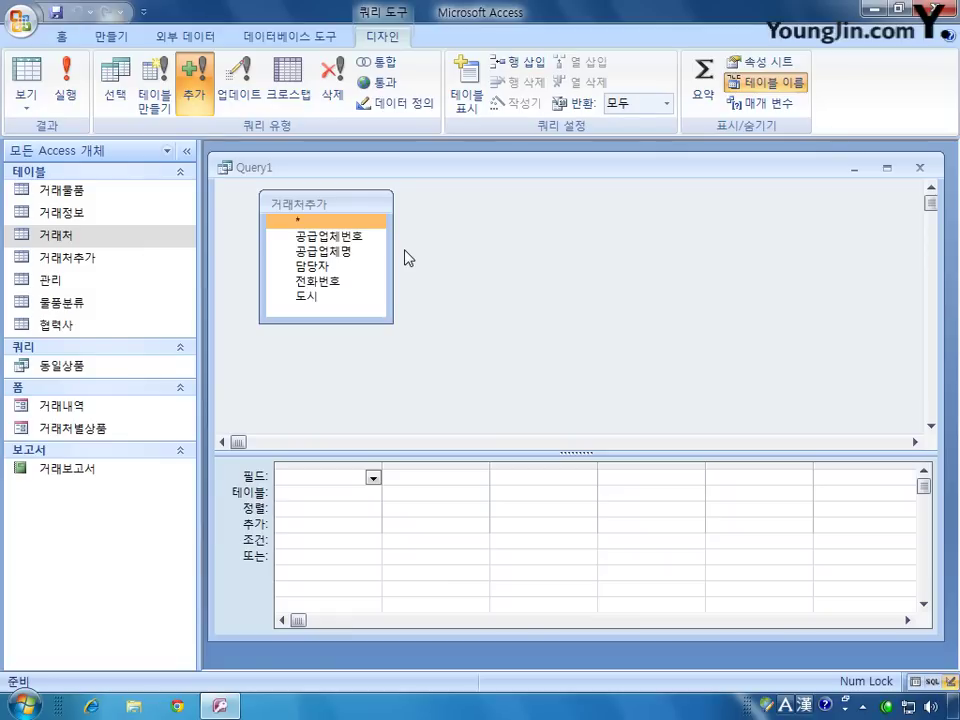
pyautogui.doubleClick(345, 237)
pyautogui.doubleClick(343, 251)
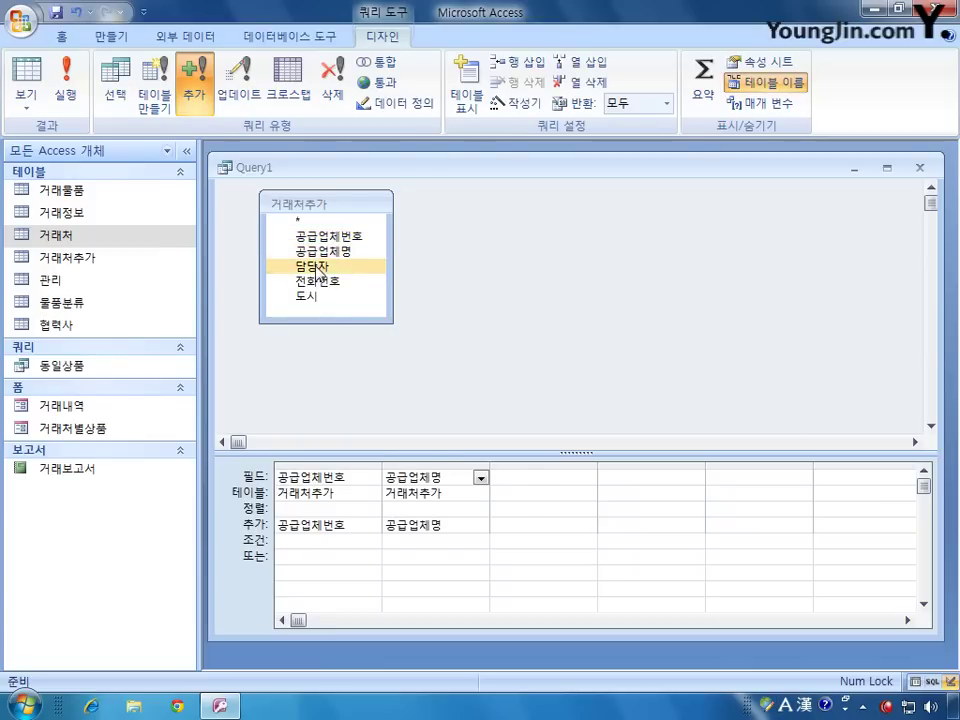
pyautogui.doubleClick(316, 267)
pyautogui.doubleClick(318, 281)
pyautogui.doubleClick(310, 296)
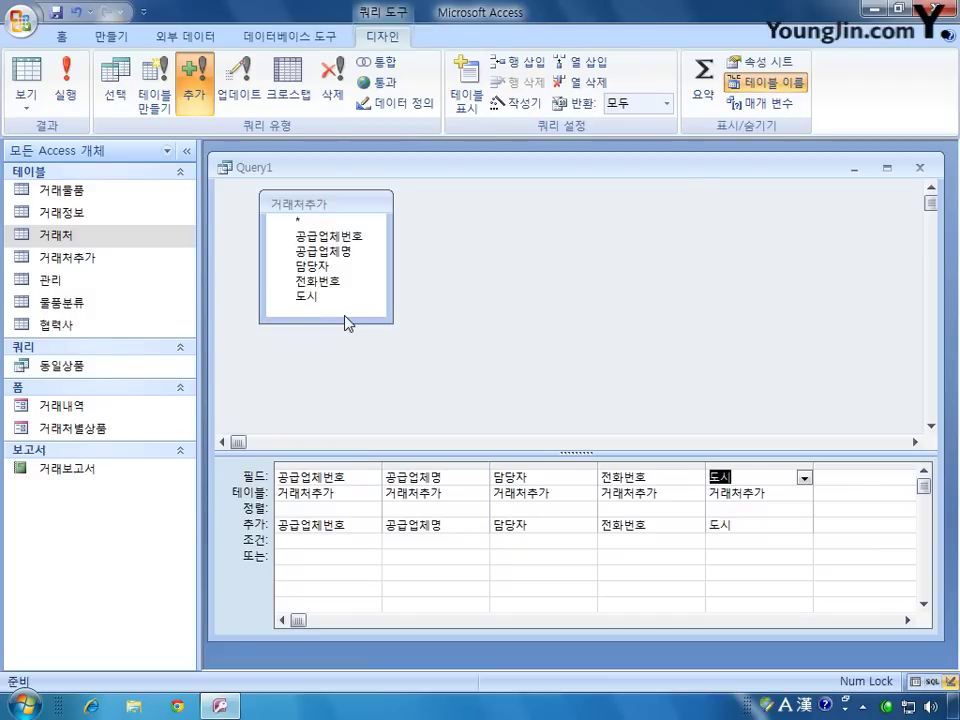
# Step: Widen the 공급업체명 column and select its criterion cell
pyautogui.click(343, 298)
pyautogui.click(346, 334)
pyautogui.moveTo(490, 467); pyautogui.dragTo(675, 485)
pyautogui.click(398, 542)
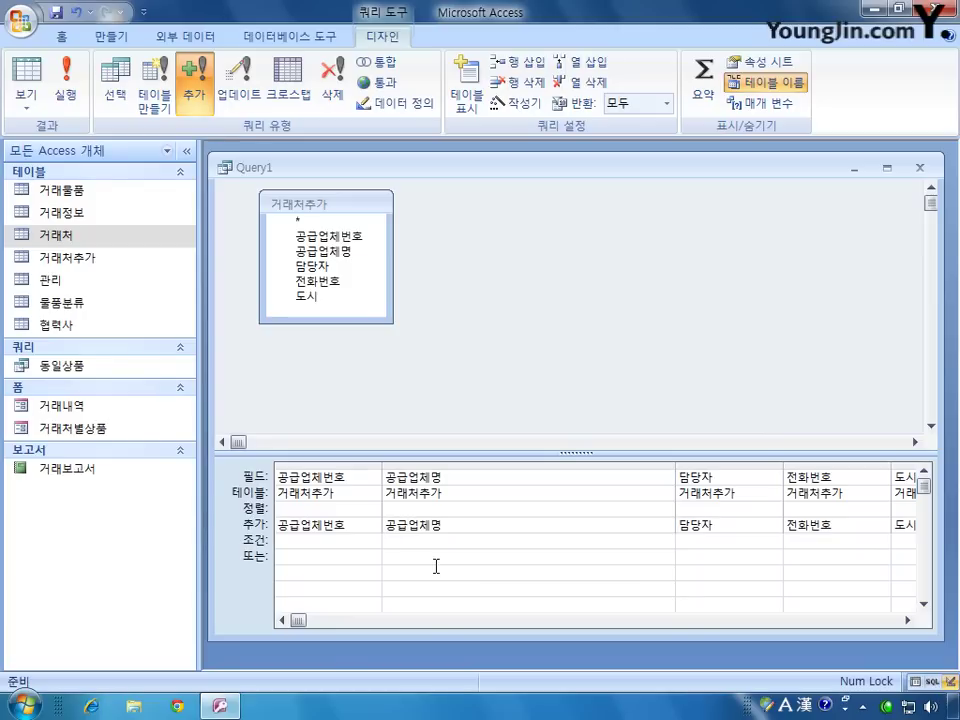
# Step: Enter the 공급업체명 criterion 'not in (select 공급업체명 from 거래처추가 where )' and widen the column
pyautogui.write('not in ()')
pyautogui.press('Left')
pyautogui.hotkey('shift', 'Right')
pyautogui.write('select 공급업체명 from 거래처추가')
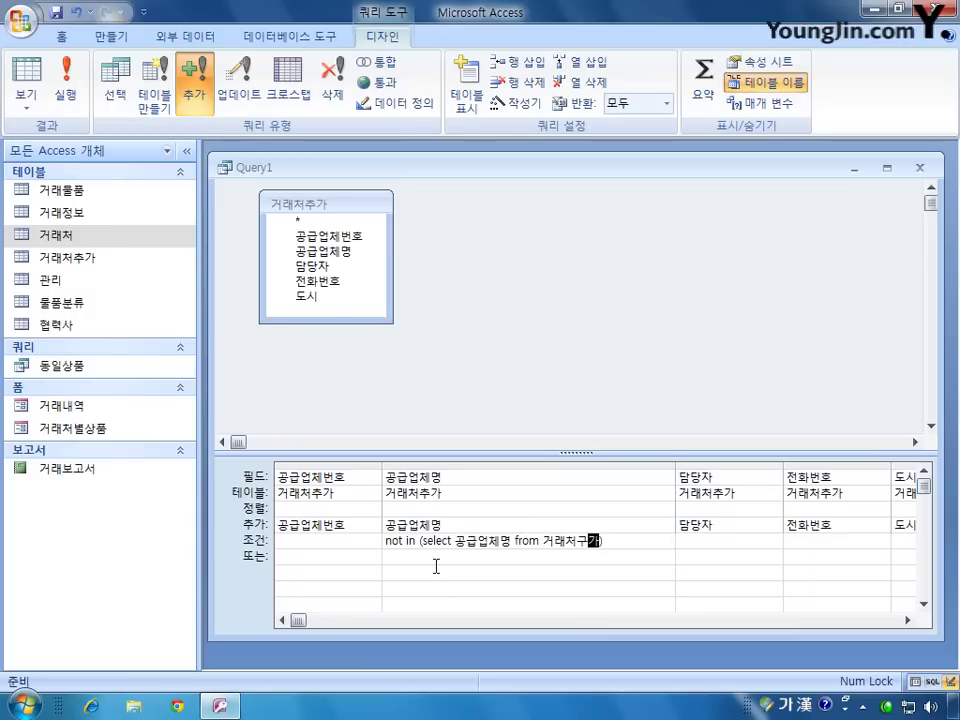
pyautogui.press('BackSpace')
pyautogui.press('BackSpace')
pyautogui.press('BackSpace')
pyautogui.write('추가')
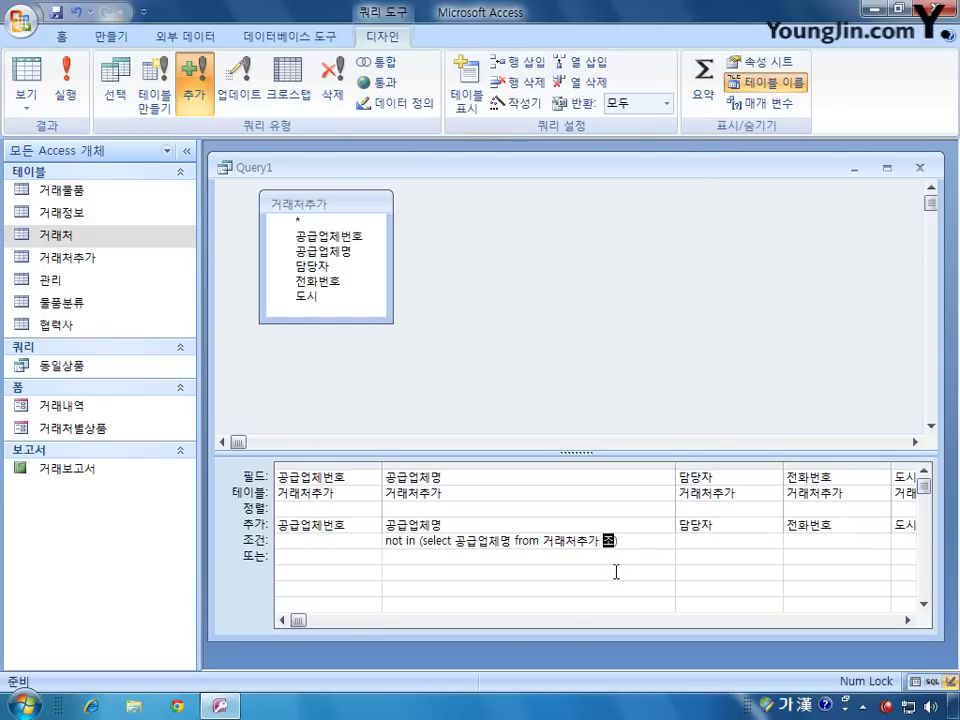
pyautogui.press('Hangul')
pyautogui.write('where')
pyautogui.moveTo(675, 464); pyautogui.dragTo(816, 410)
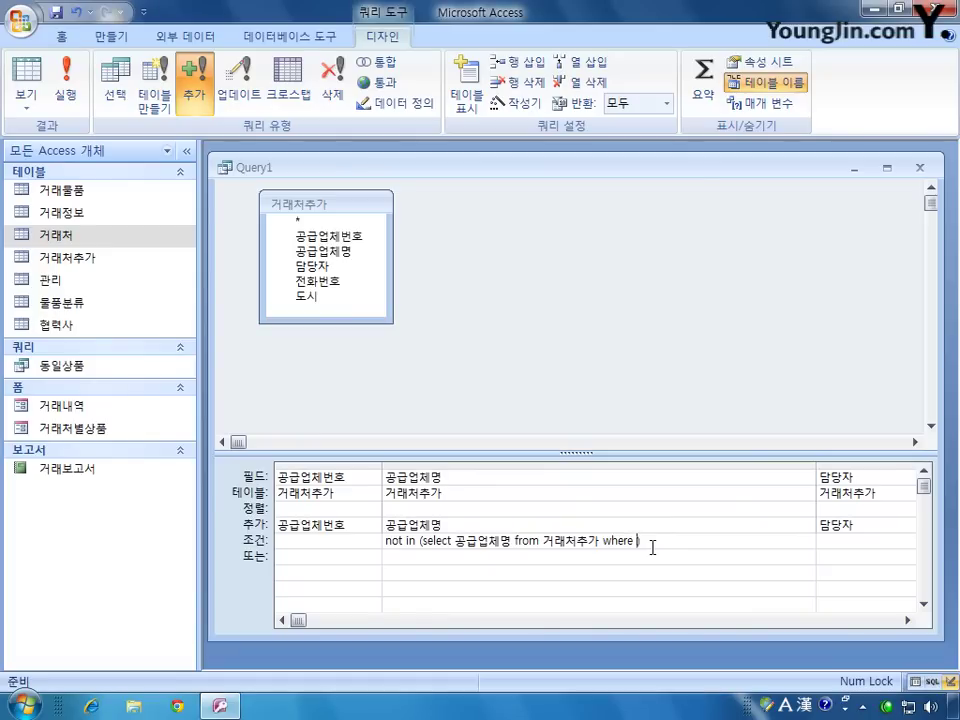
# Step: Fill the where clause with right([공급업체명],2)="전자" and select it for review
pyautogui.write('right')
pyautogui.write('()')
pyautogui.press('Left')
pyautogui.write('[n')
pyautogui.press('BackSpace')
pyautogui.press('Hangul')
pyautogui.write('고')
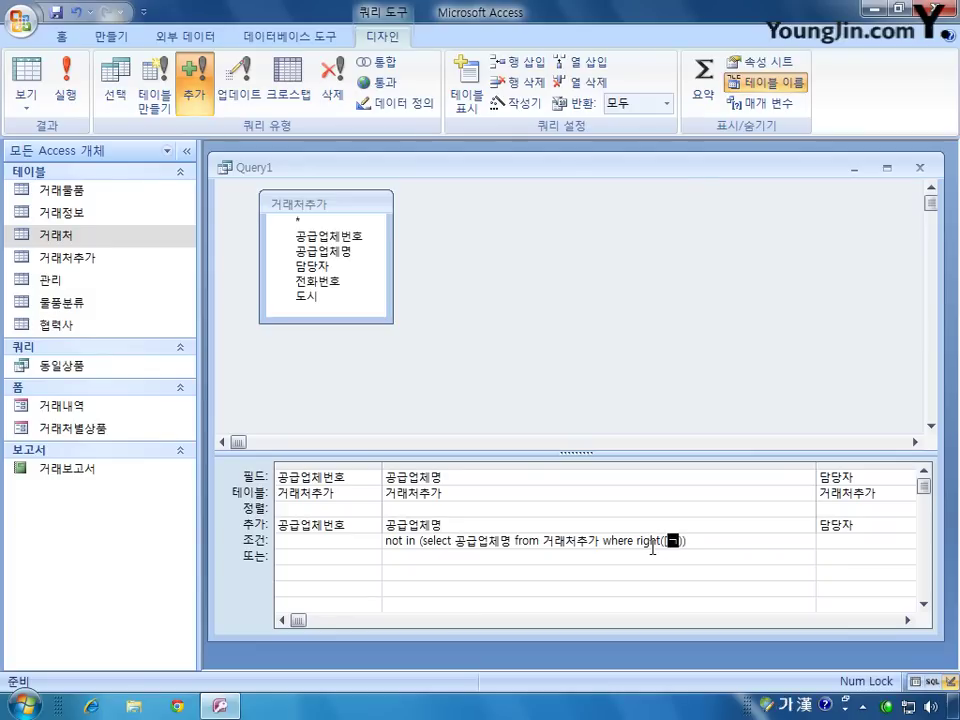
pyautogui.press('BackSpace')
pyautogui.press('BackSpace')
pyautogui.write('공급)')
pyautogui.write('업체명')
pyautogui.write(']')
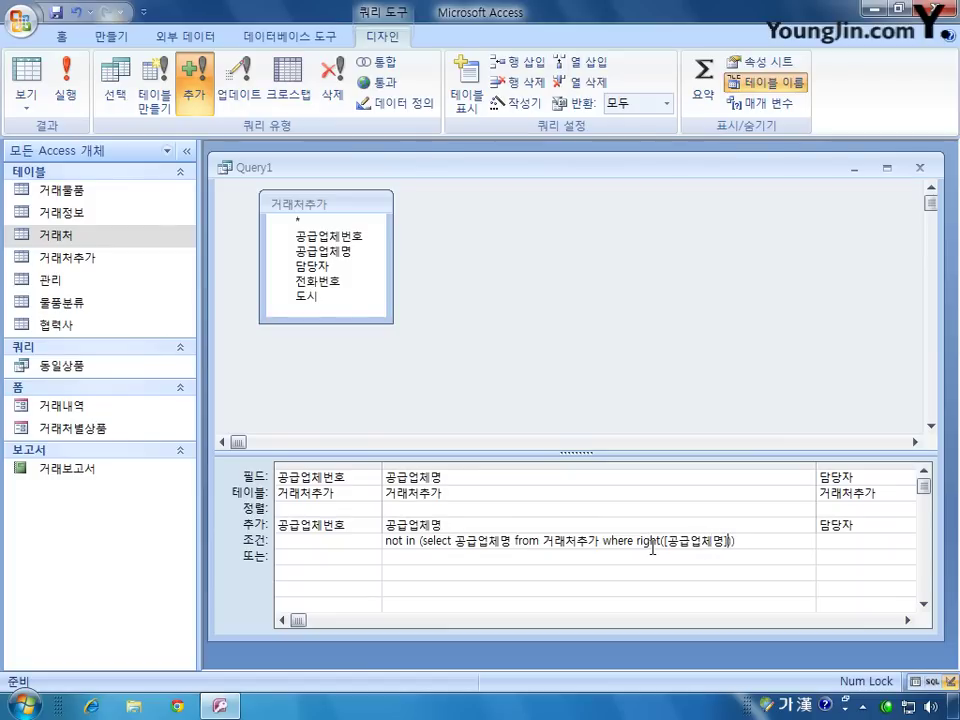
pyautogui.write(',')
pyautogui.write('2')
pyautogui.write('=')
pyautogui.write('""')
pyautogui.write('전자')
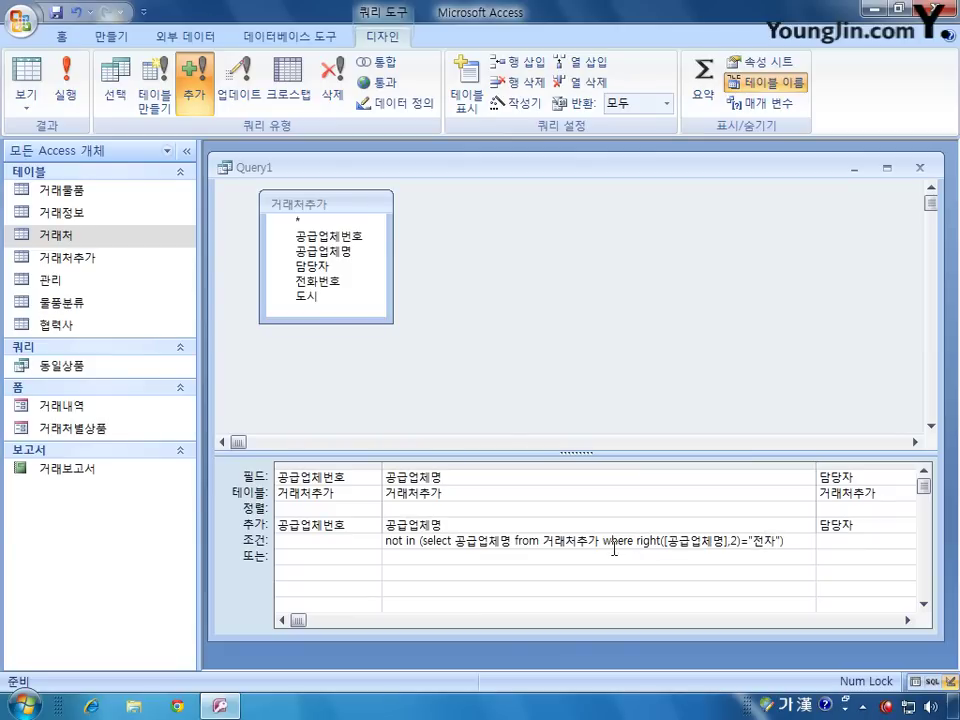
pyautogui.click(637, 540)
pyautogui.moveTo(604, 541); pyautogui.dragTo(783, 540)
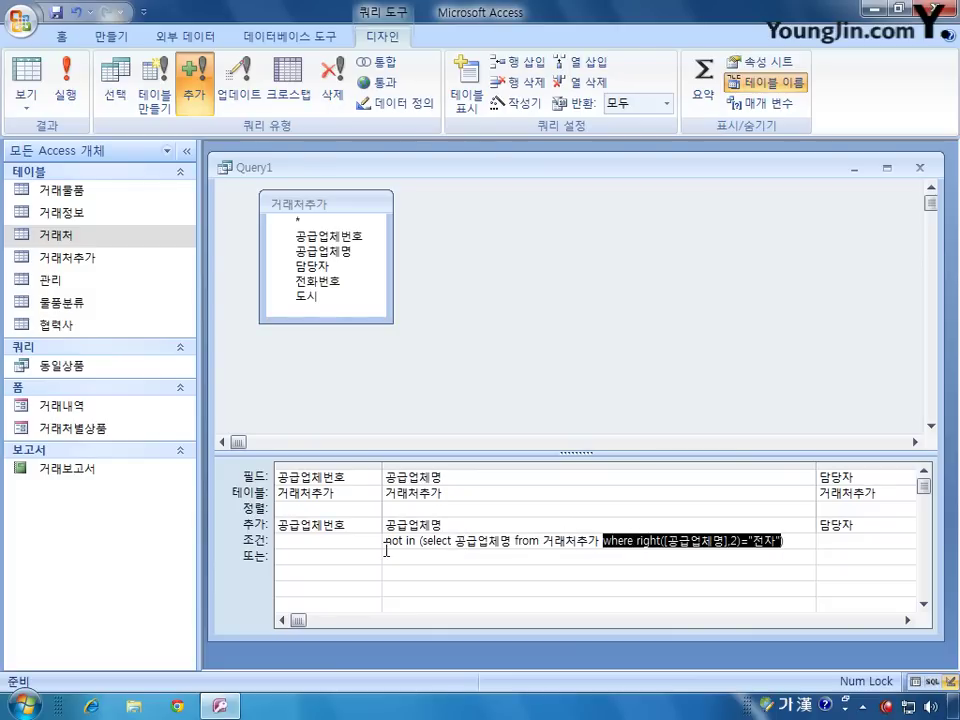
# Step: Close the query design and save it as 전자제외추가
pyautogui.click(919, 168)
pyautogui.press('Return')
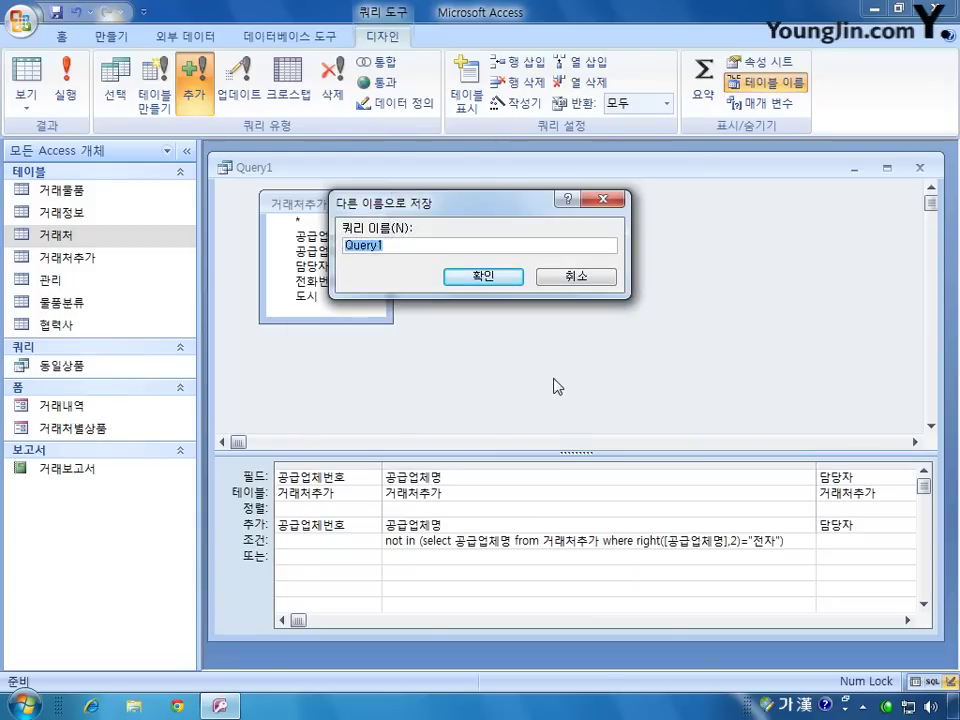
pyautogui.write('전자제외추가')
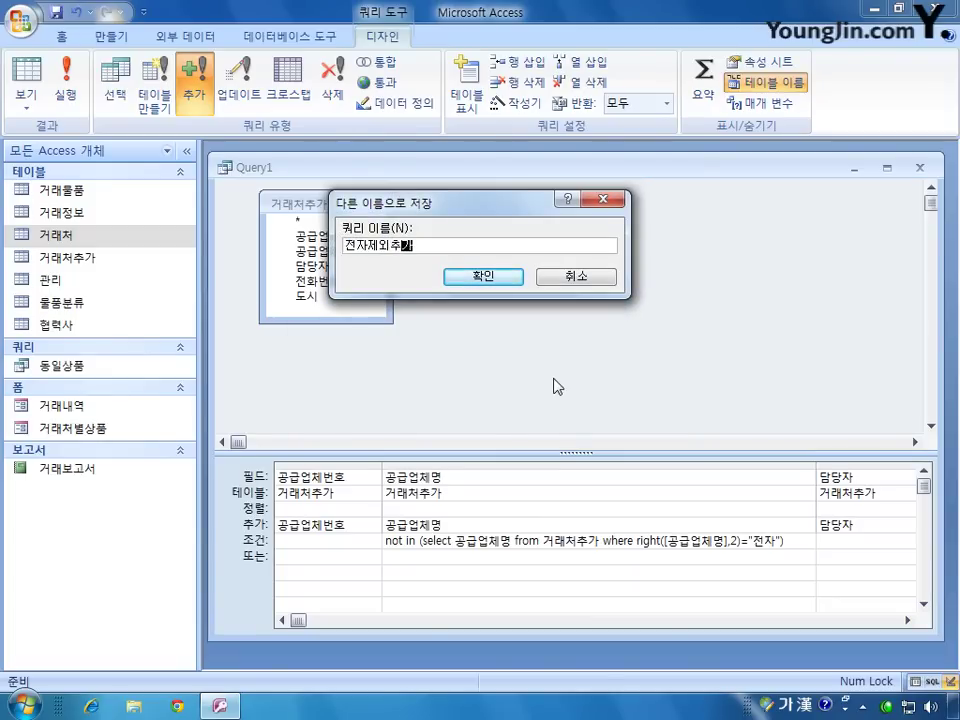
pyautogui.press('Return')
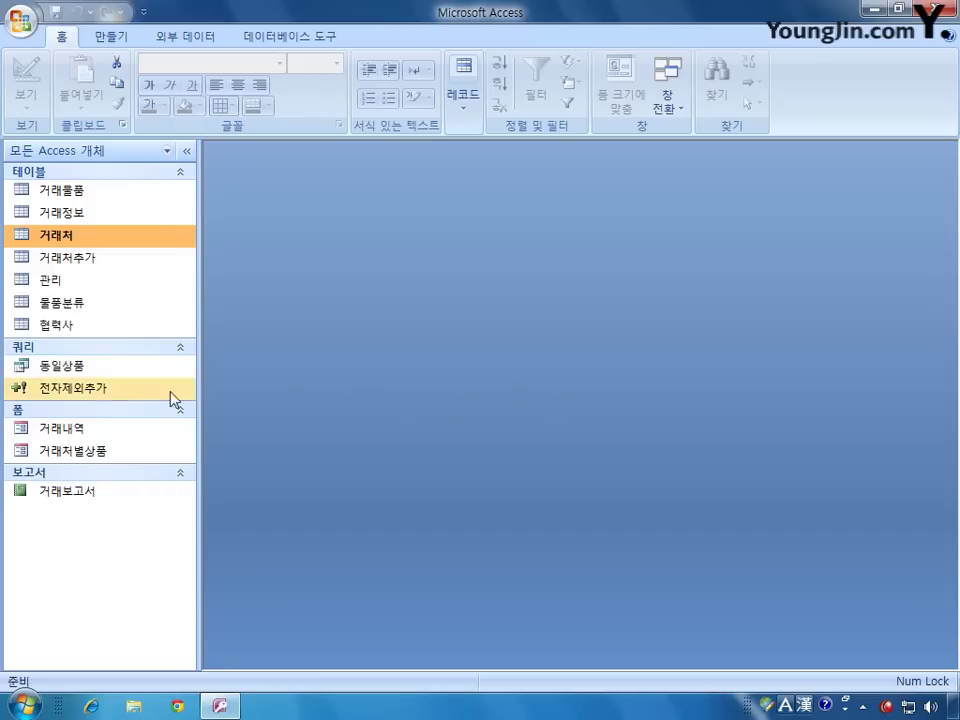
# Step: Run 전자제외추가, confirm appending the 4 rows, and open 거래처 to verify
pyautogui.doubleClick(122, 388)
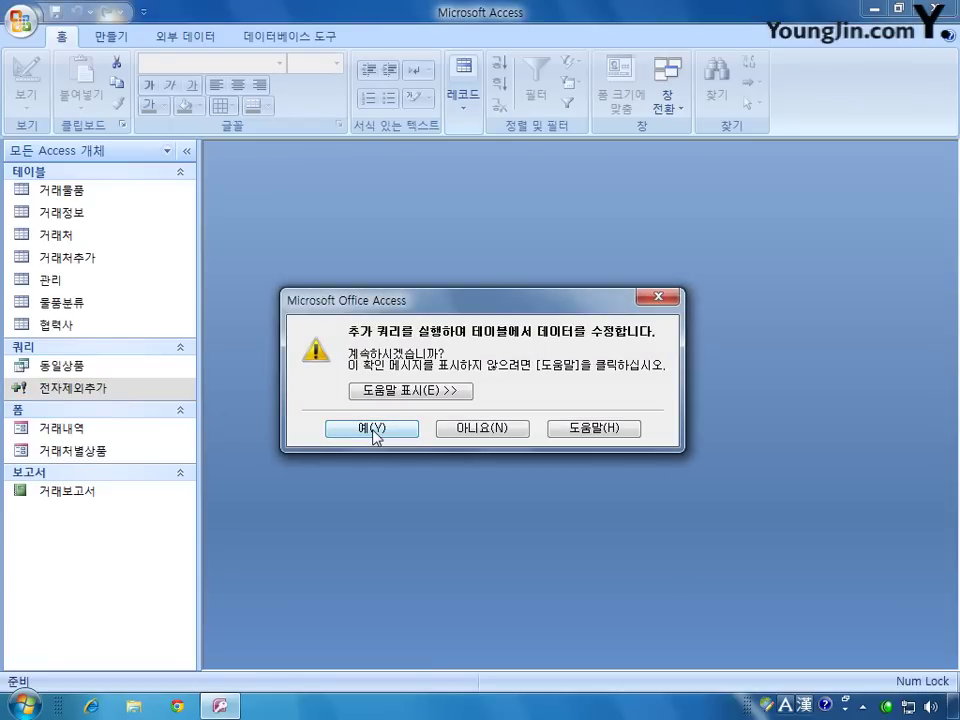
pyautogui.click(376, 428)
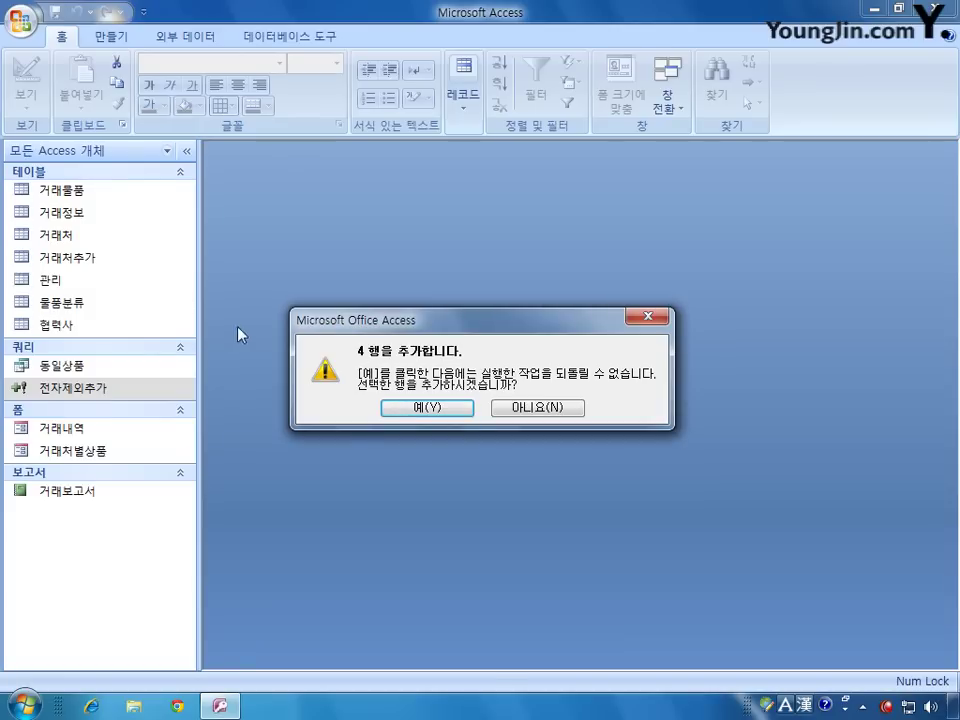
pyautogui.click(420, 410)
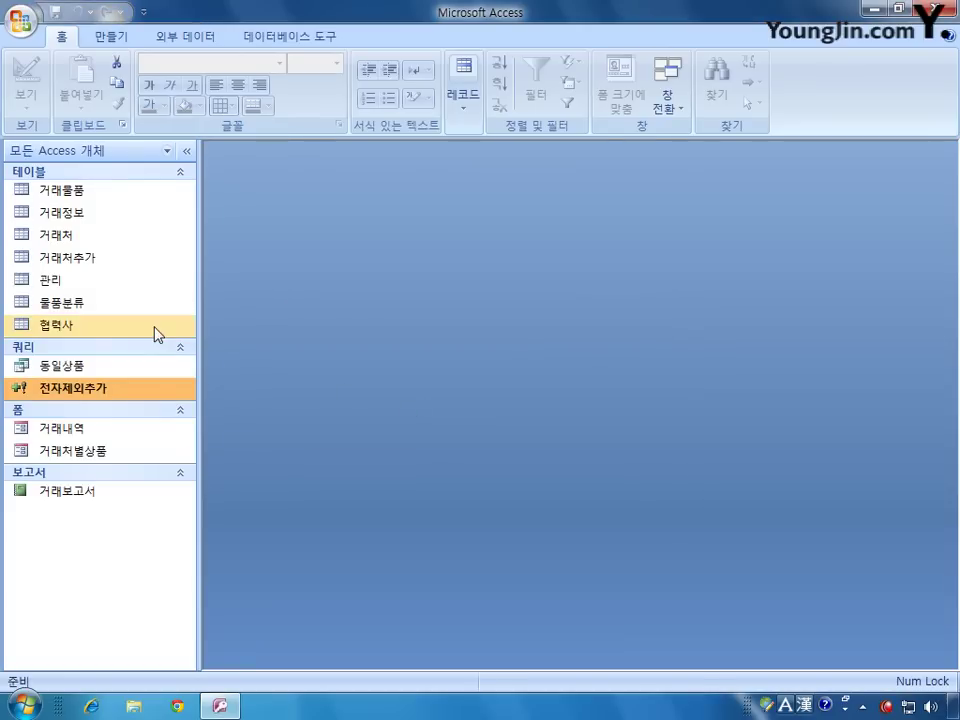
pyautogui.doubleClick(105, 235)
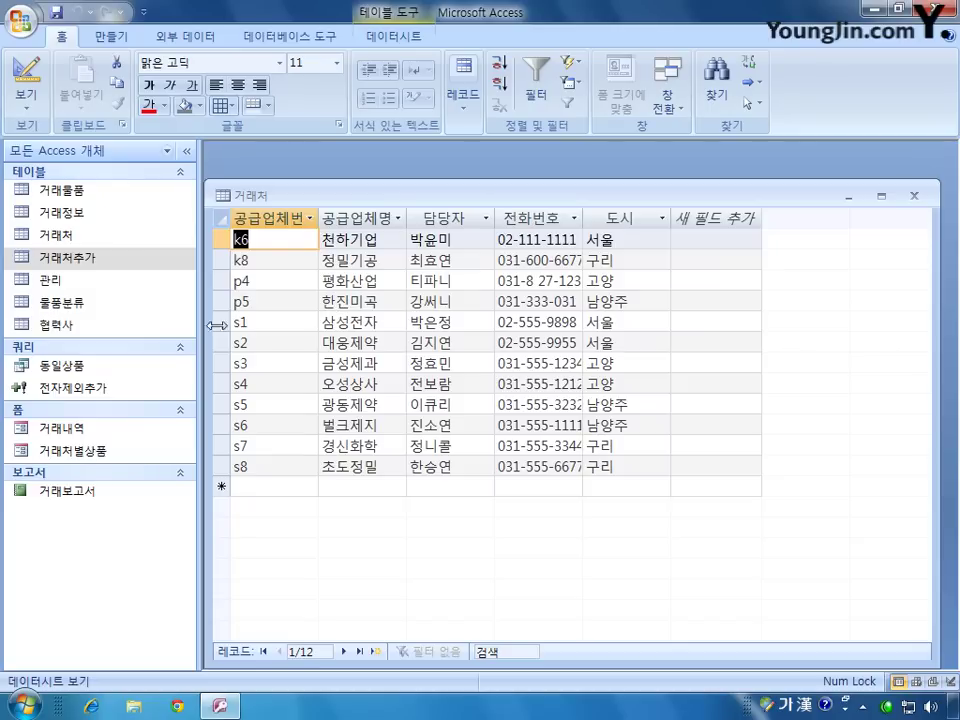
pyautogui.doubleClick(110, 258)
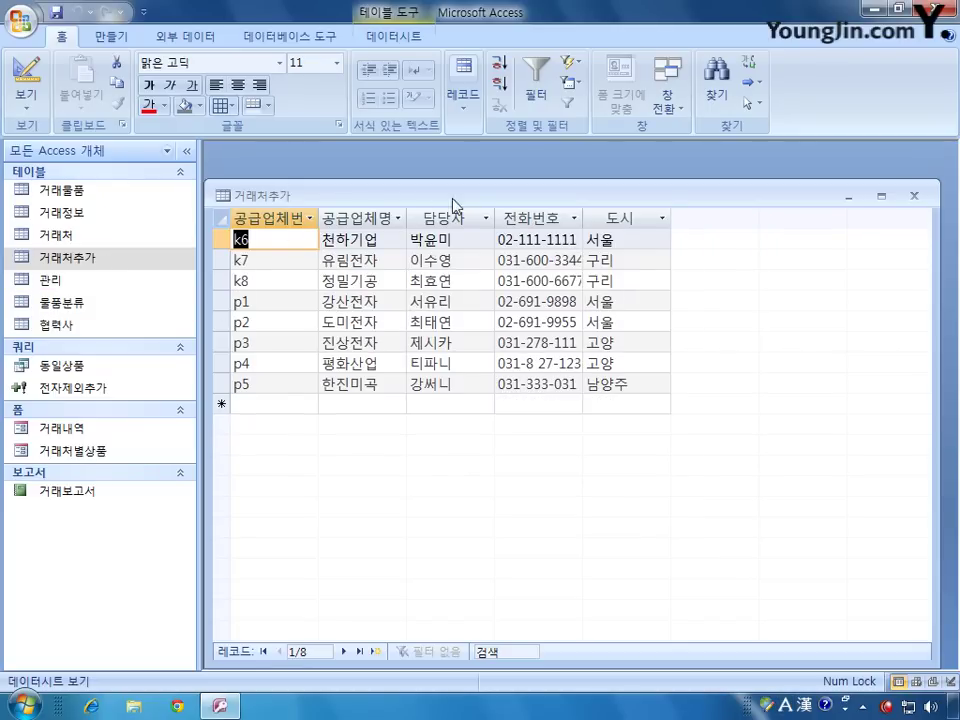
pyautogui.moveTo(471, 201); pyautogui.dragTo(703, 258)
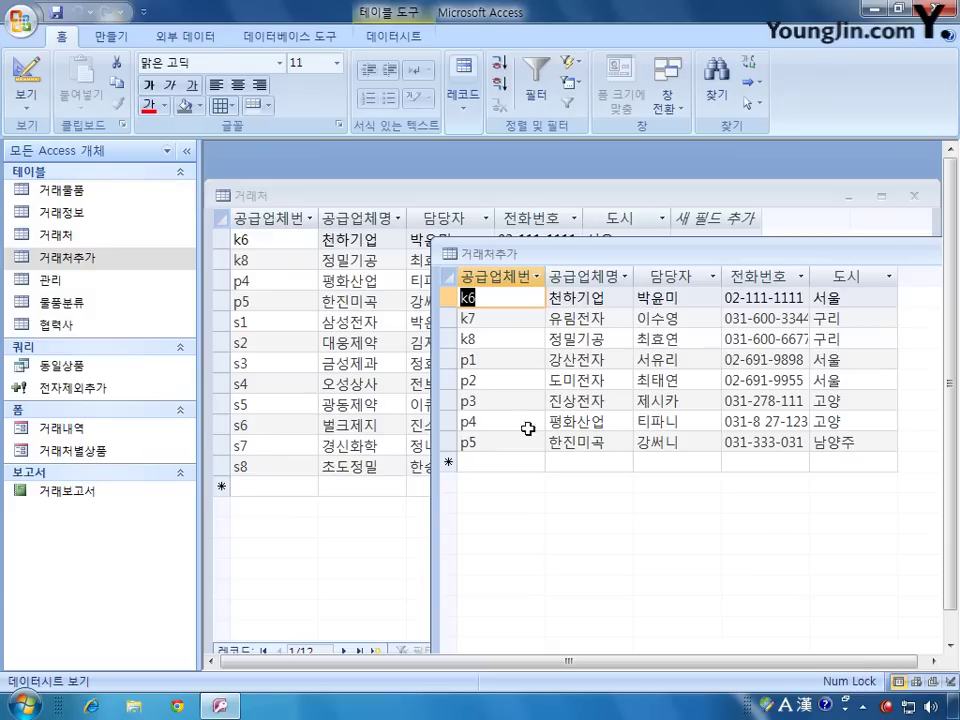
pyautogui.moveTo(840, 257); pyautogui.dragTo(525, 260)
pyautogui.click(827, 254)
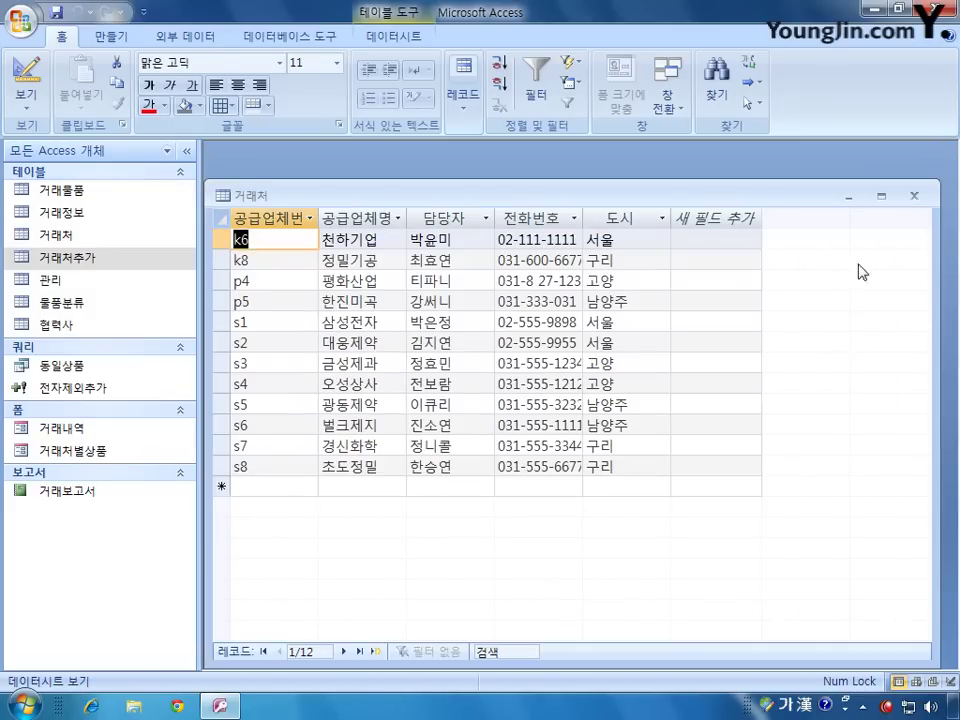
pyautogui.click(914, 195)
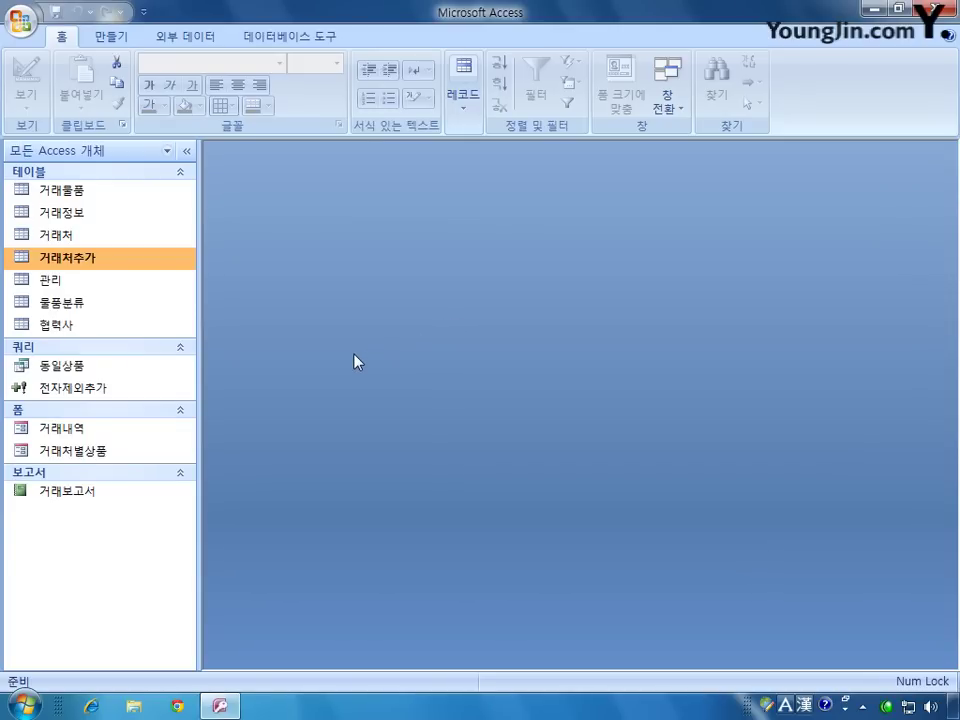
# Step: Open 거래물품 in design view and set 분류번호's lookup display control to 목록 상자
pyautogui.rightClick(78, 192)
pyautogui.click(122, 221)
pyautogui.moveTo(460, 198); pyautogui.dragTo(476, 174)
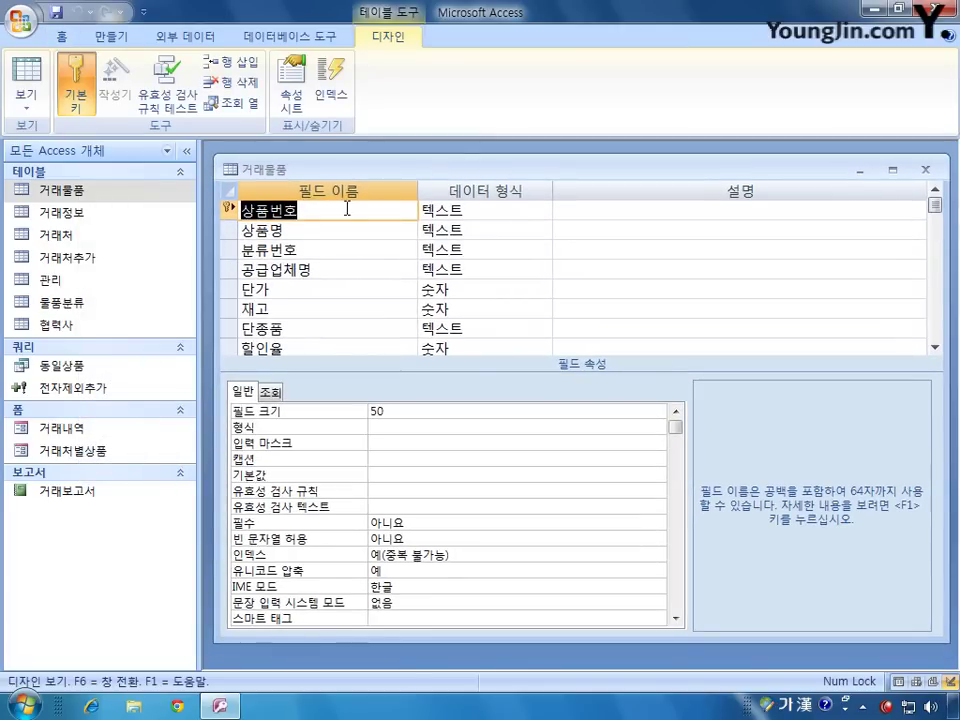
pyautogui.click(231, 250)
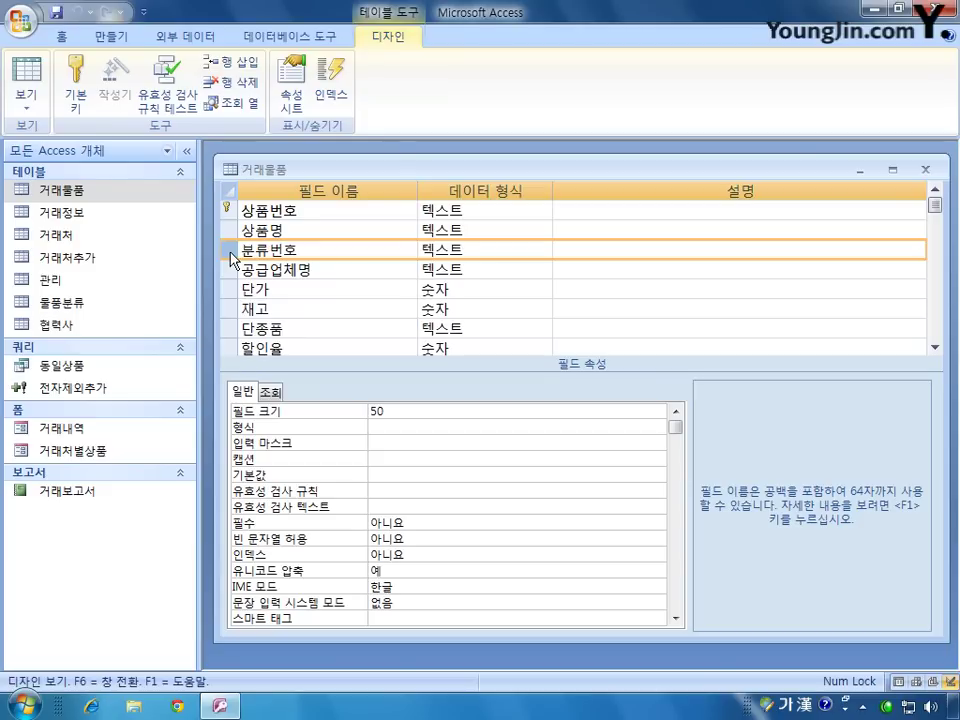
pyautogui.click(270, 392)
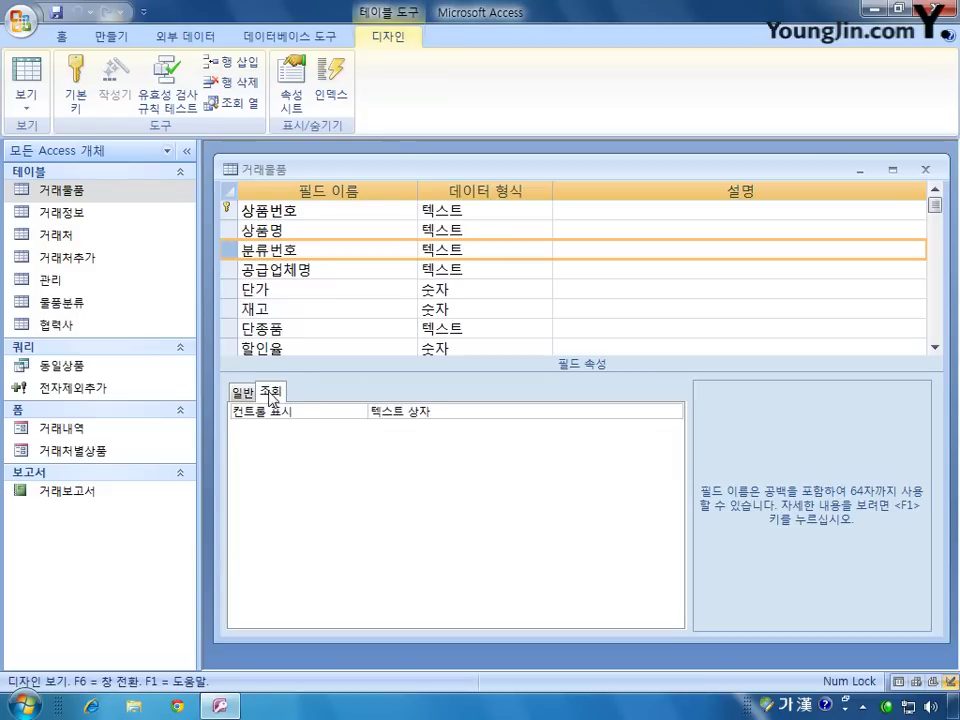
pyautogui.click(672, 412)
pyautogui.click(674, 412)
pyautogui.click(655, 441)
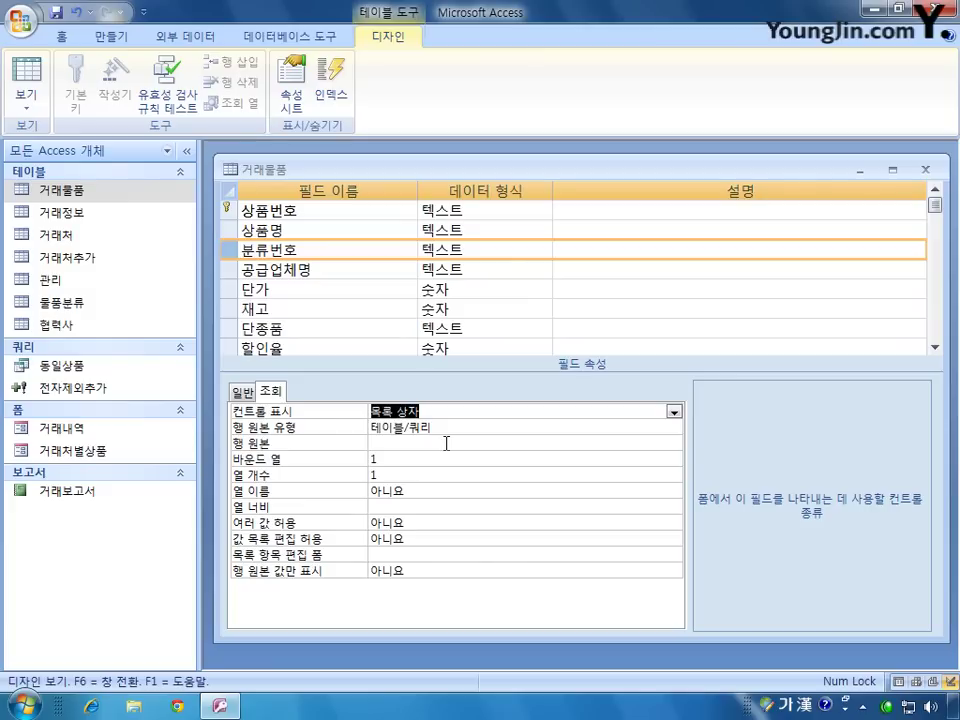
pyautogui.click(435, 443)
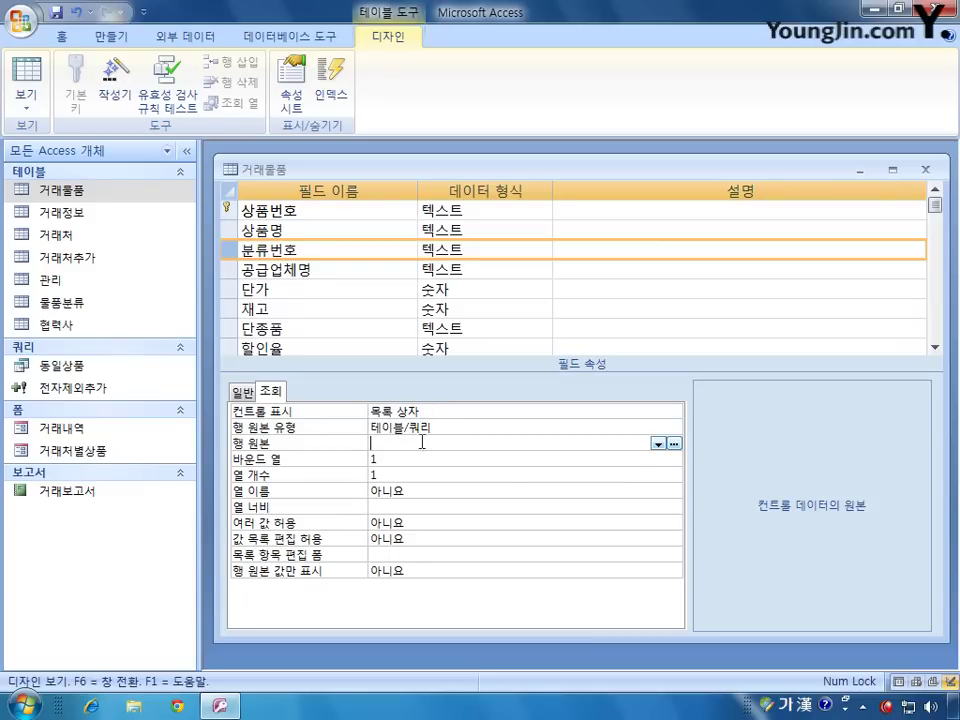
# Step: Set 분류번호's row source to a query selecting 분류번호 from 물품분류
pyautogui.click(675, 443)
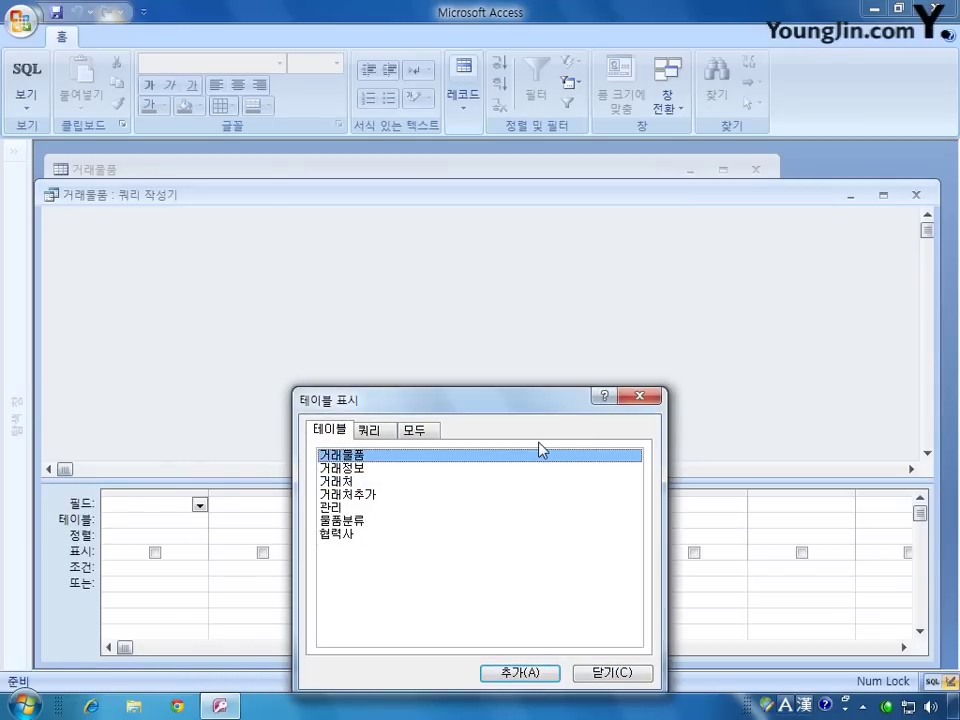
pyautogui.click(359, 522)
pyautogui.click(521, 674)
pyautogui.click(636, 679)
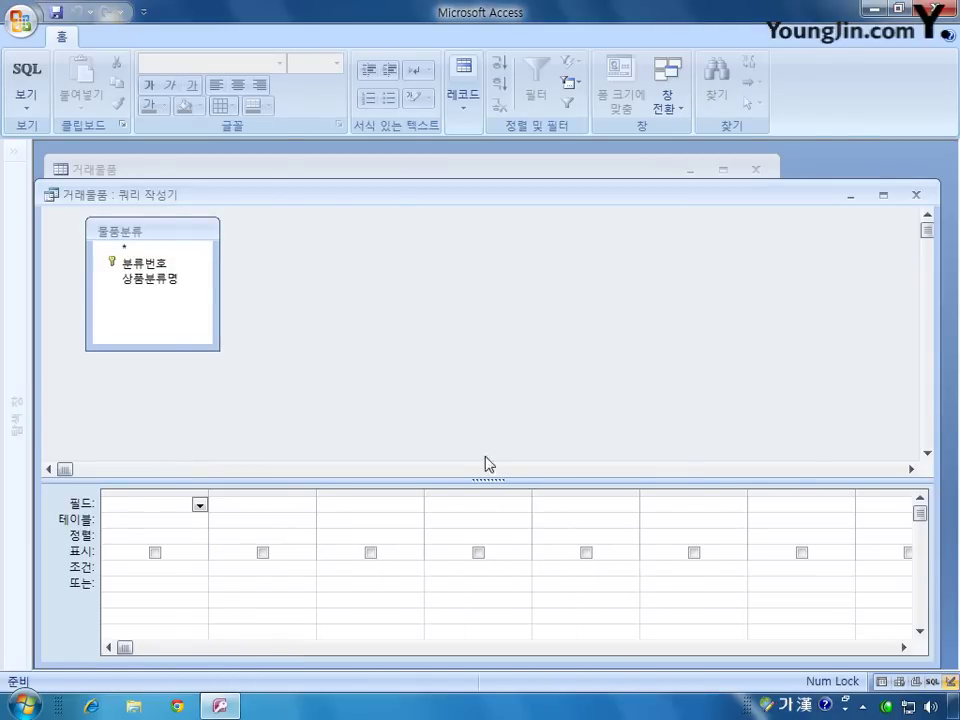
pyautogui.doubleClick(145, 263)
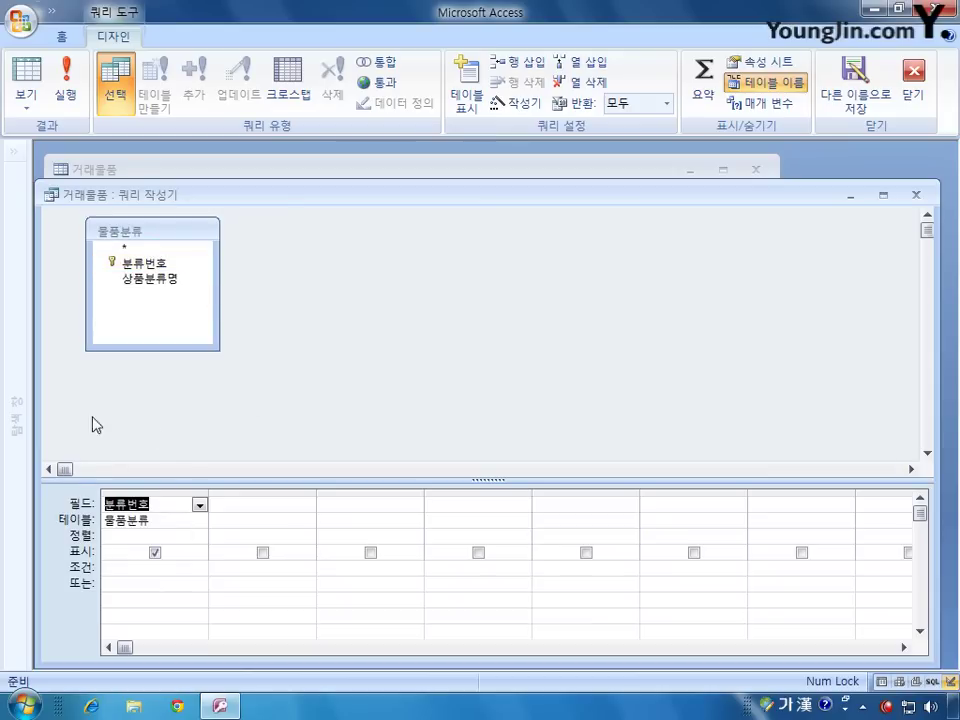
pyautogui.click(915, 194)
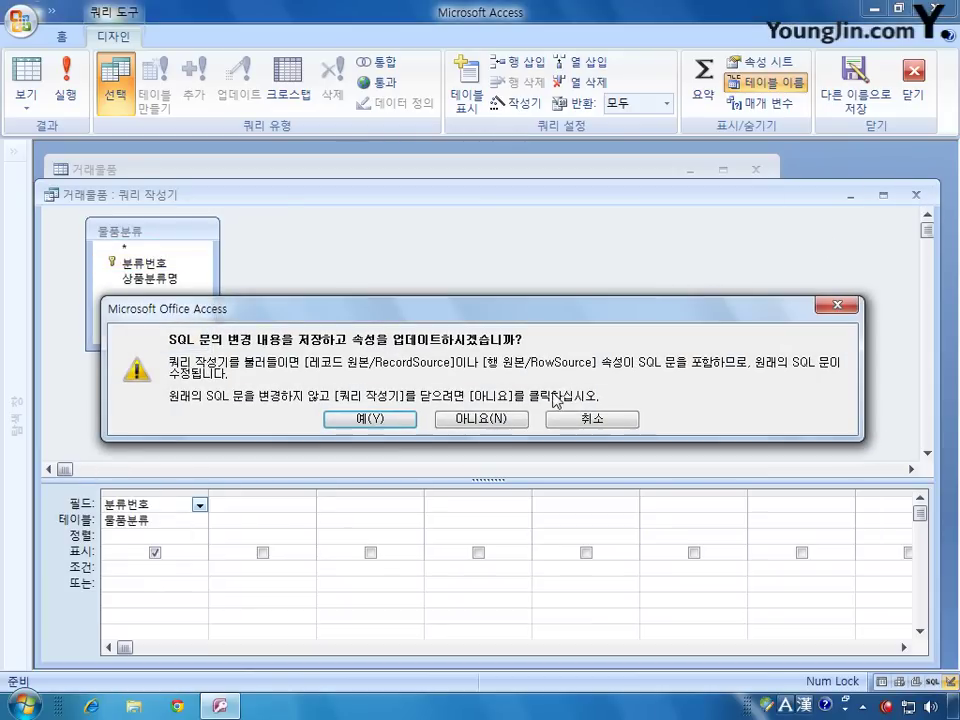
pyautogui.click(369, 418)
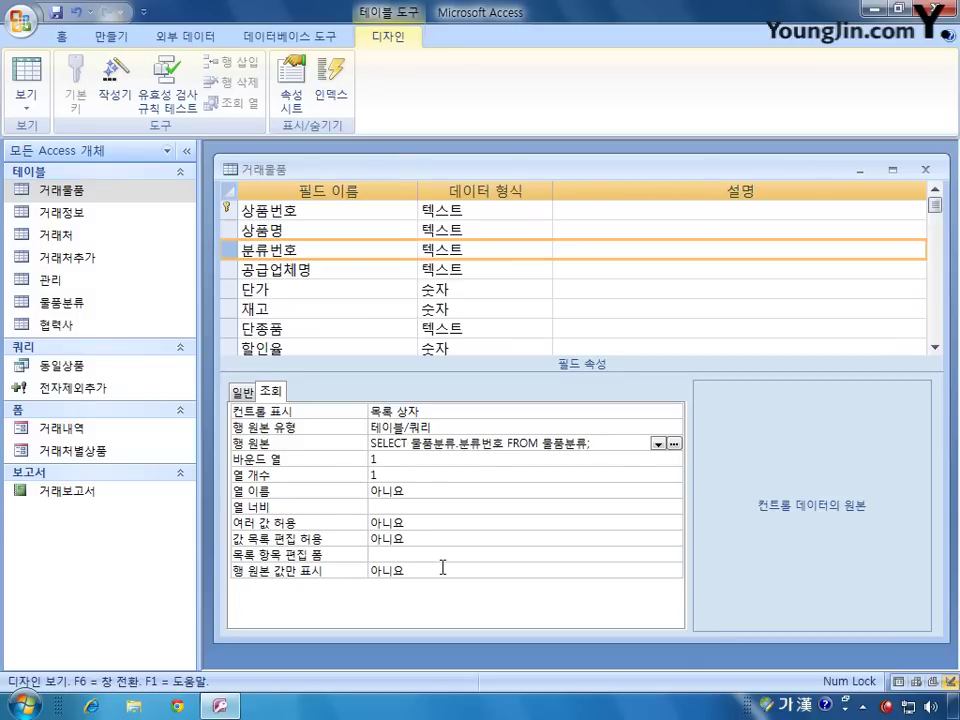
# Step: Save the 거래물품 table design and reopen the table in datasheet view
pyautogui.click(925, 169)
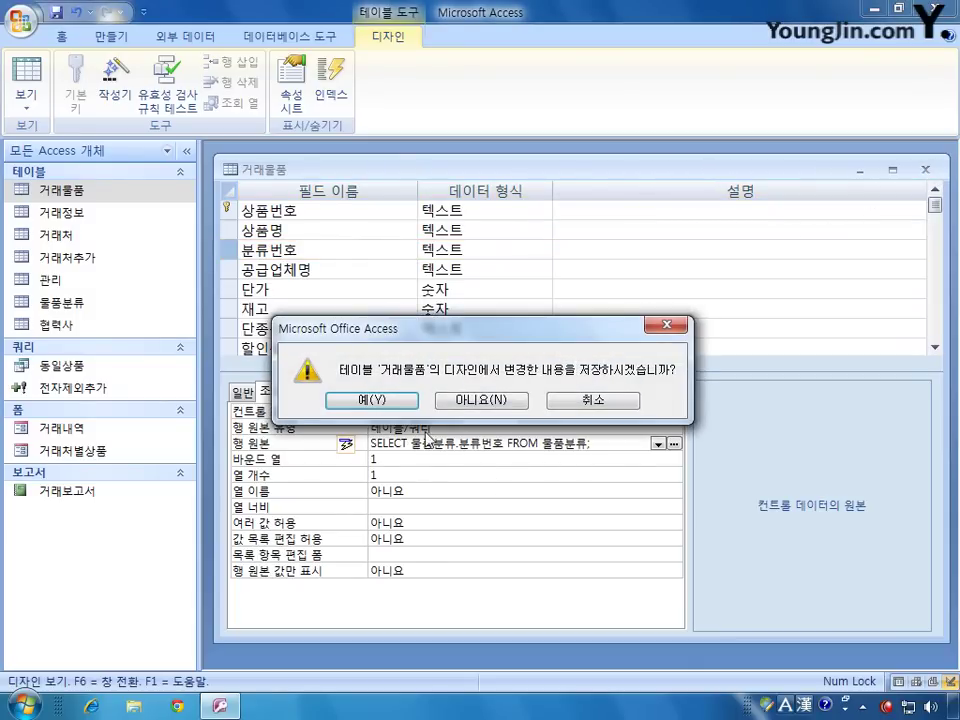
pyautogui.click(370, 400)
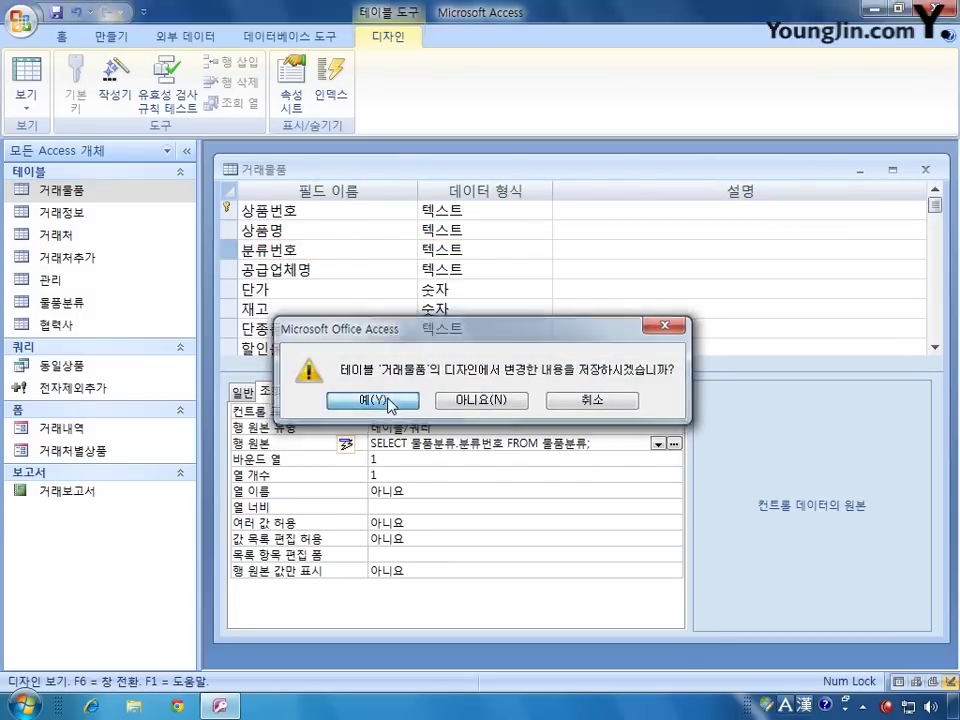
pyautogui.doubleClick(85, 192)
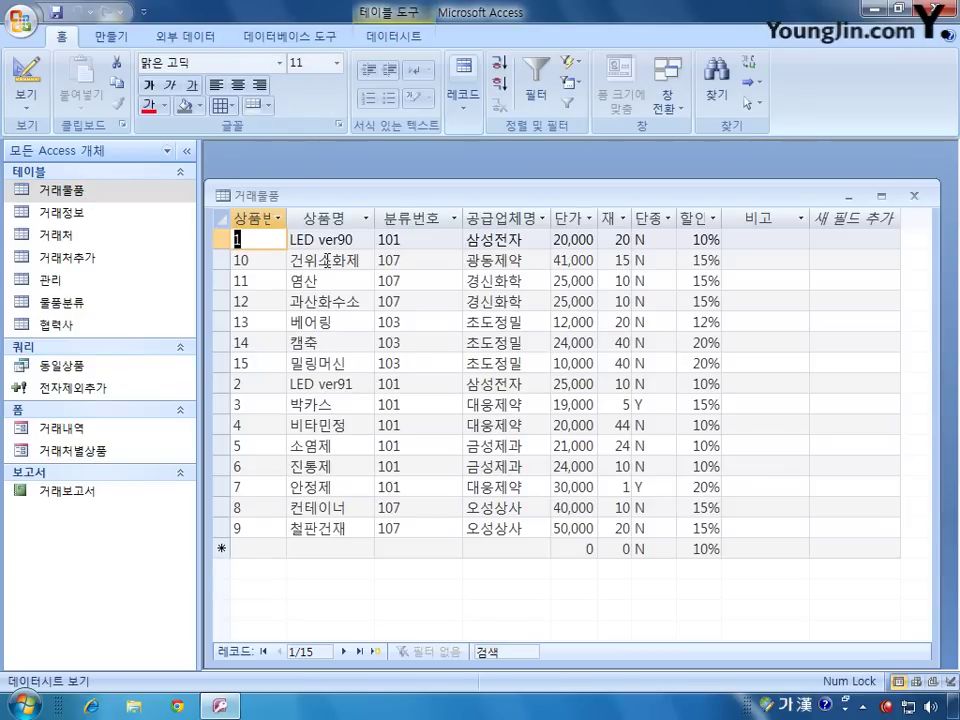
# Step: Confirm the first record's 분류번호 dropdown lists 101–108, then close 거래물품
pyautogui.click(411, 240)
pyautogui.click(452, 239)
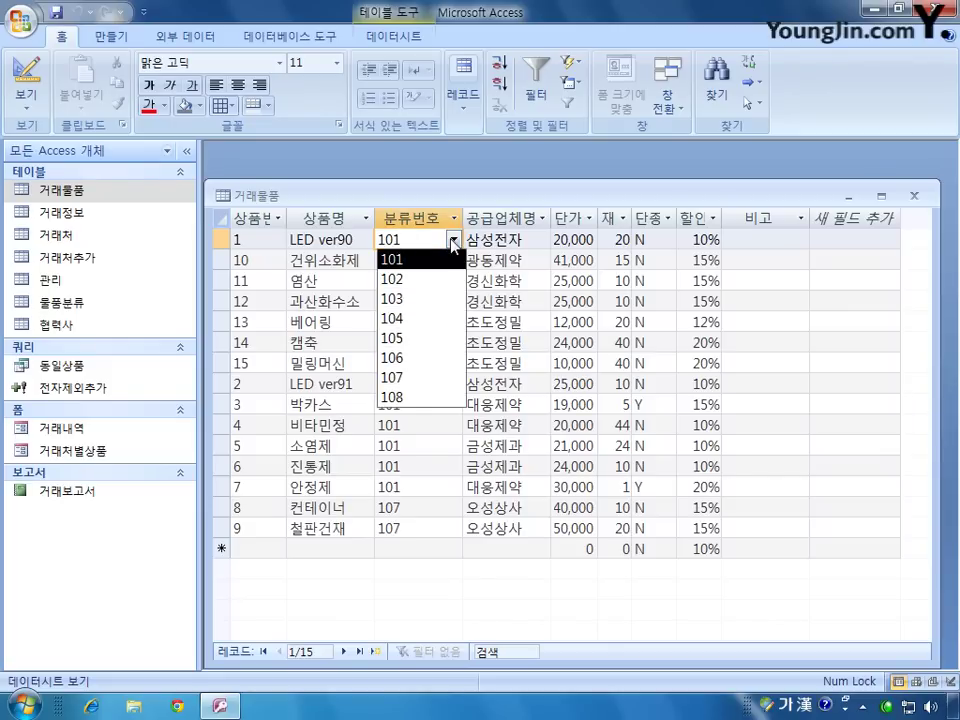
pyautogui.click(454, 241)
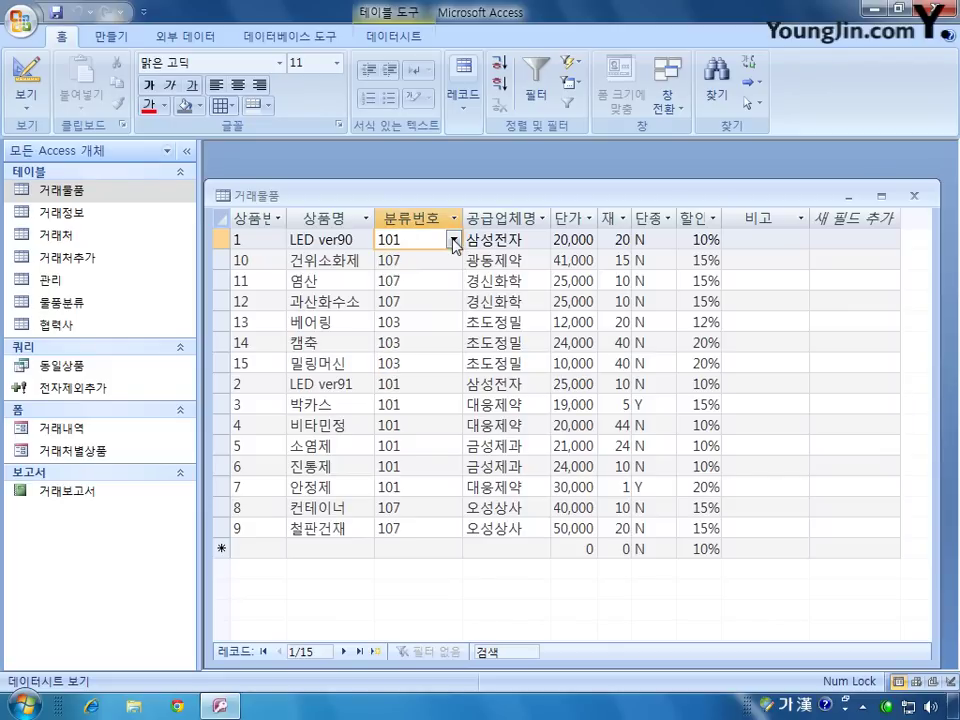
pyautogui.click(913, 195)
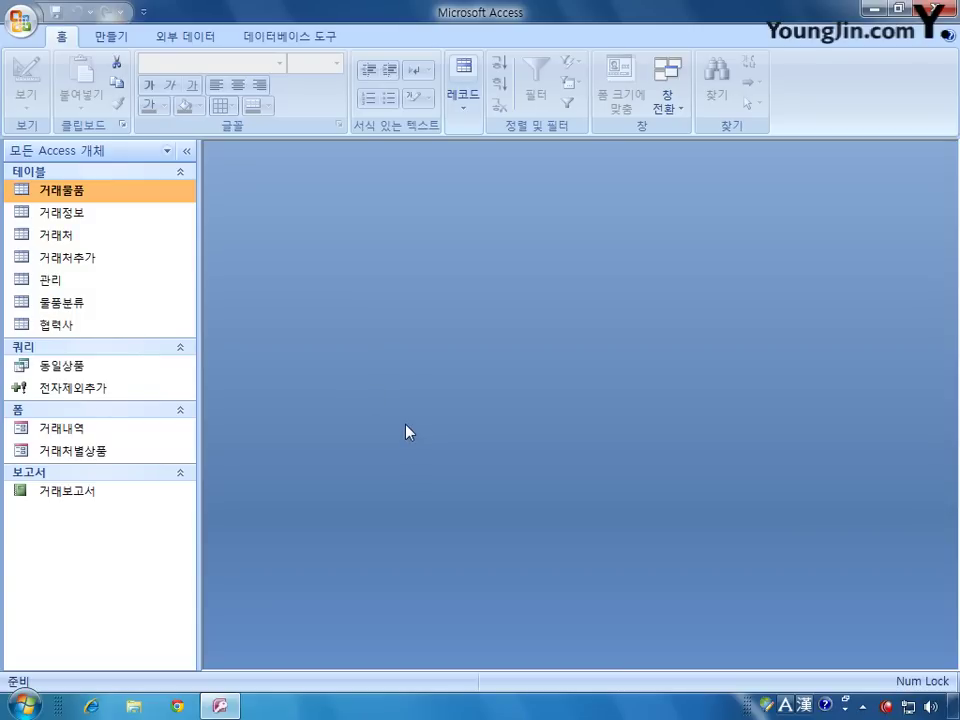
# Step: Open the 거래내역 form in design view, enlarge it, and start building its 레코드 원본 query
pyautogui.rightClick(68, 431)
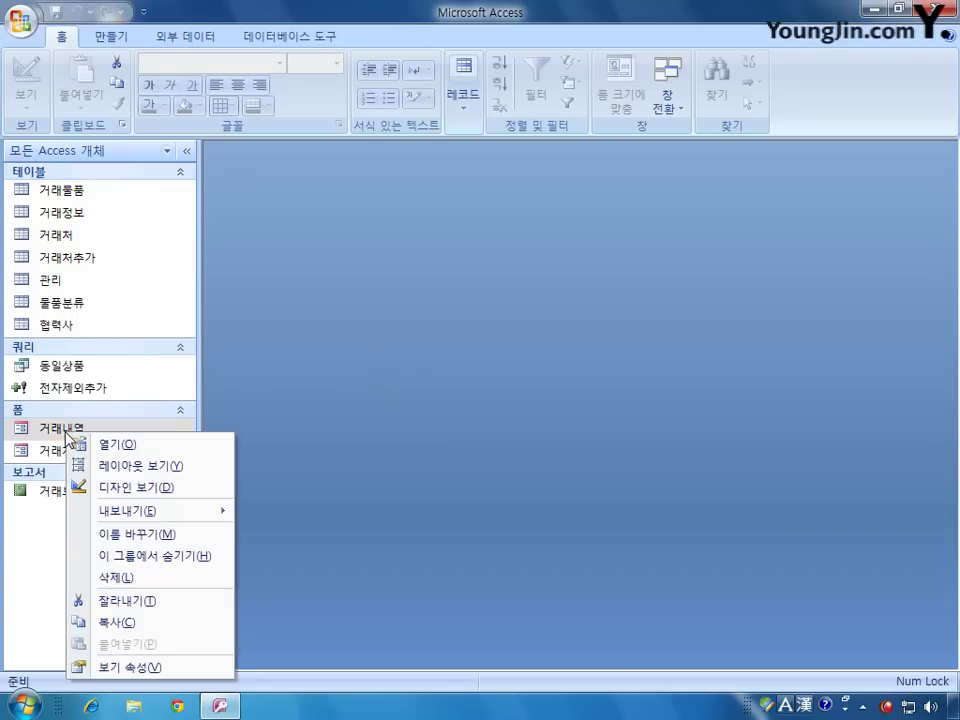
pyautogui.click(130, 489)
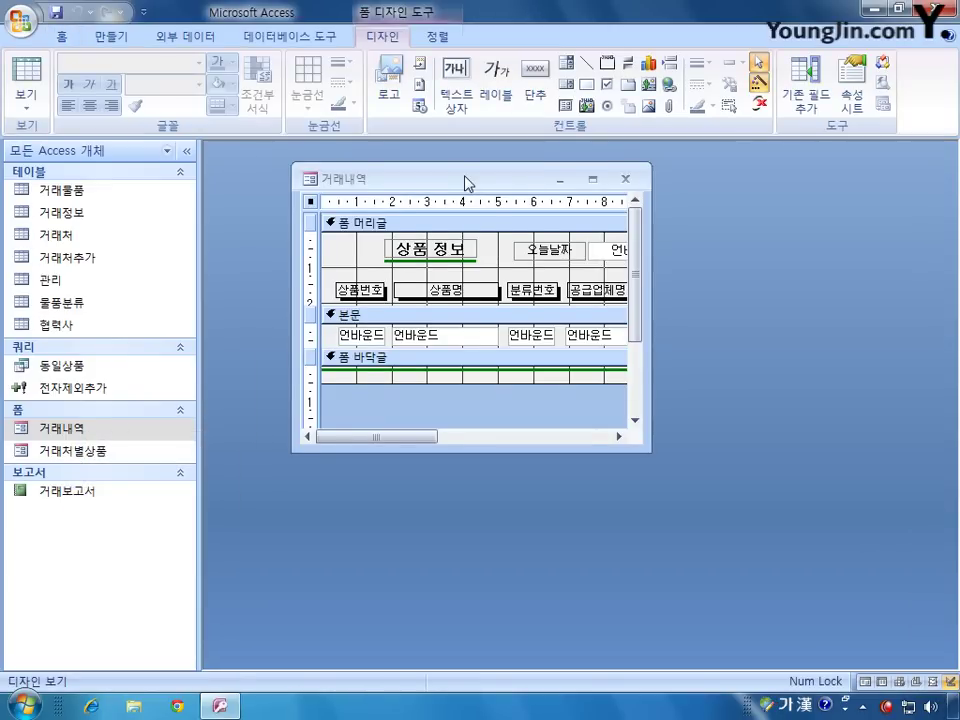
pyautogui.moveTo(609, 445); pyautogui.dragTo(860, 491)
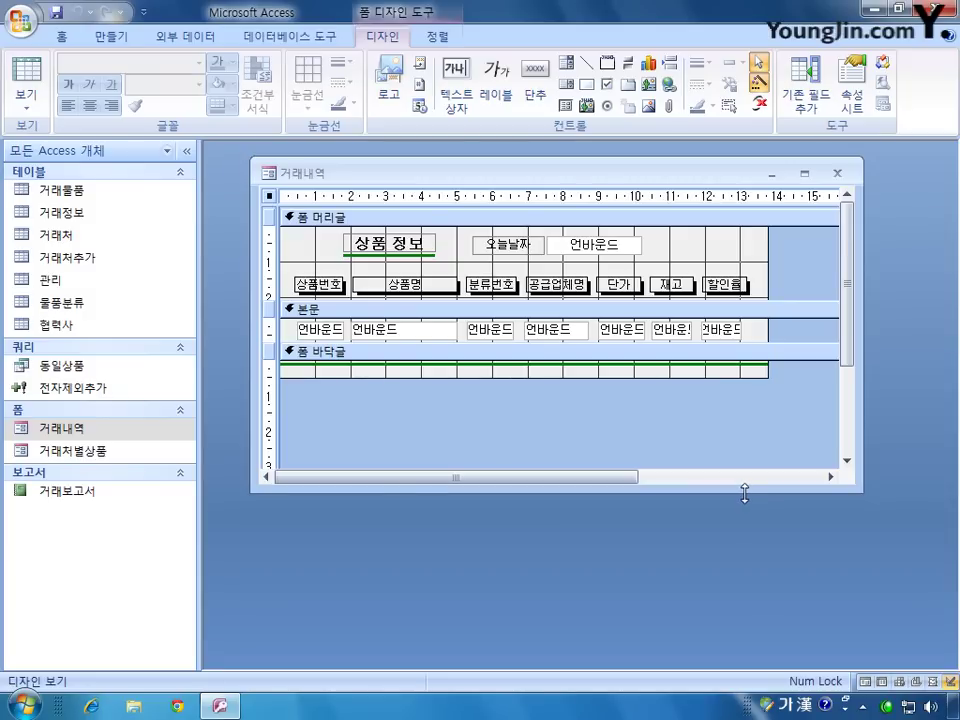
pyautogui.click(852, 86)
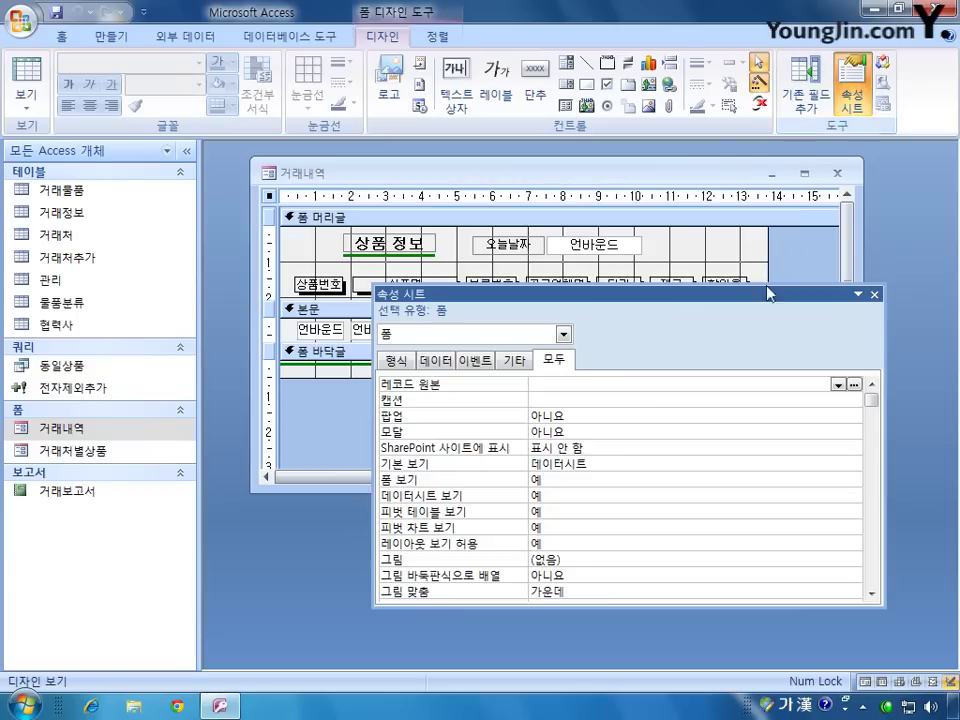
pyautogui.click(561, 387)
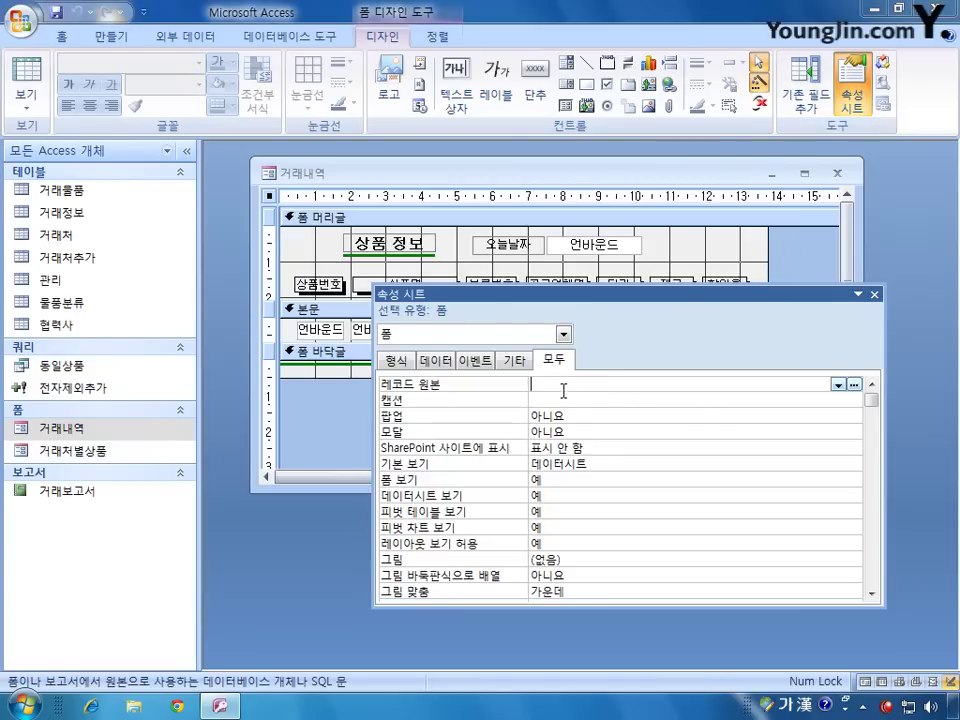
pyautogui.click(853, 384)
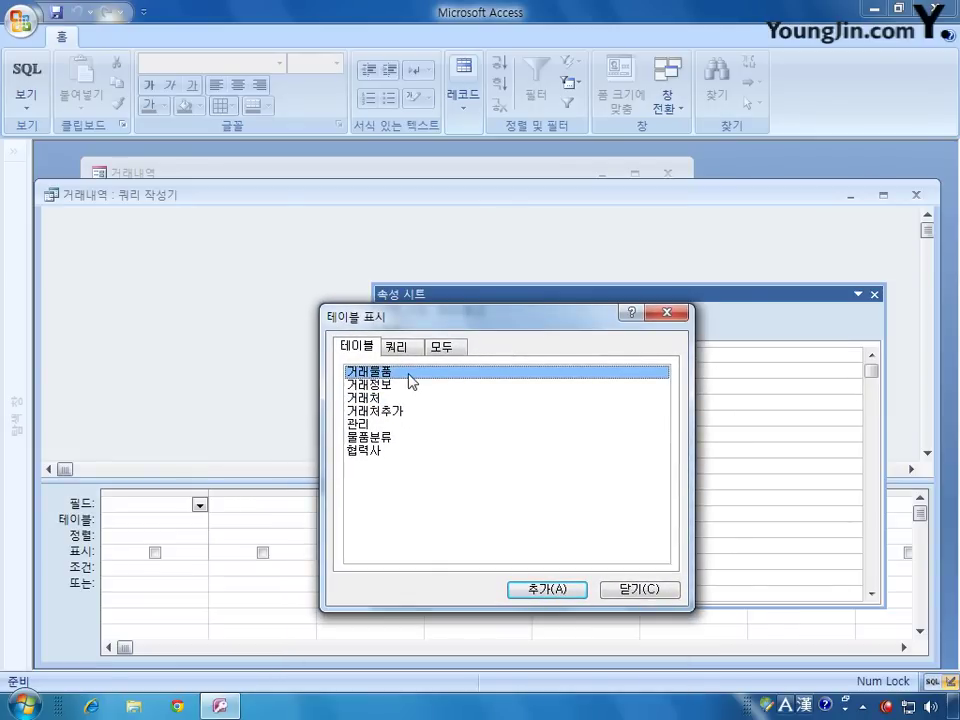
# Step: Add the 거래물품 table to the query with its * and 상품명 fields
pyautogui.click(538, 590)
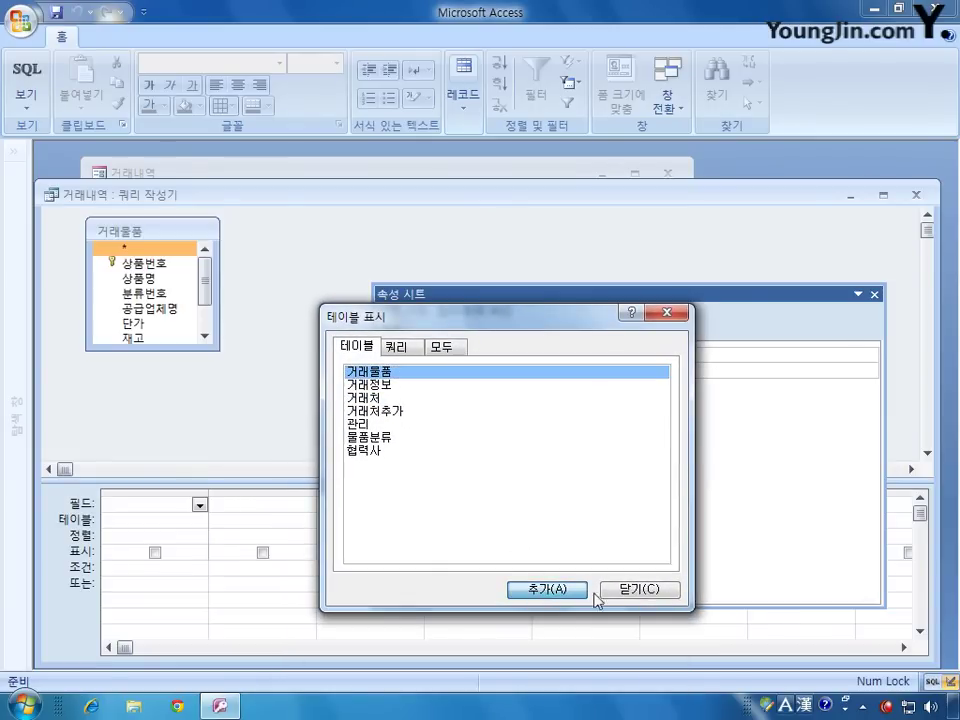
pyautogui.click(655, 589)
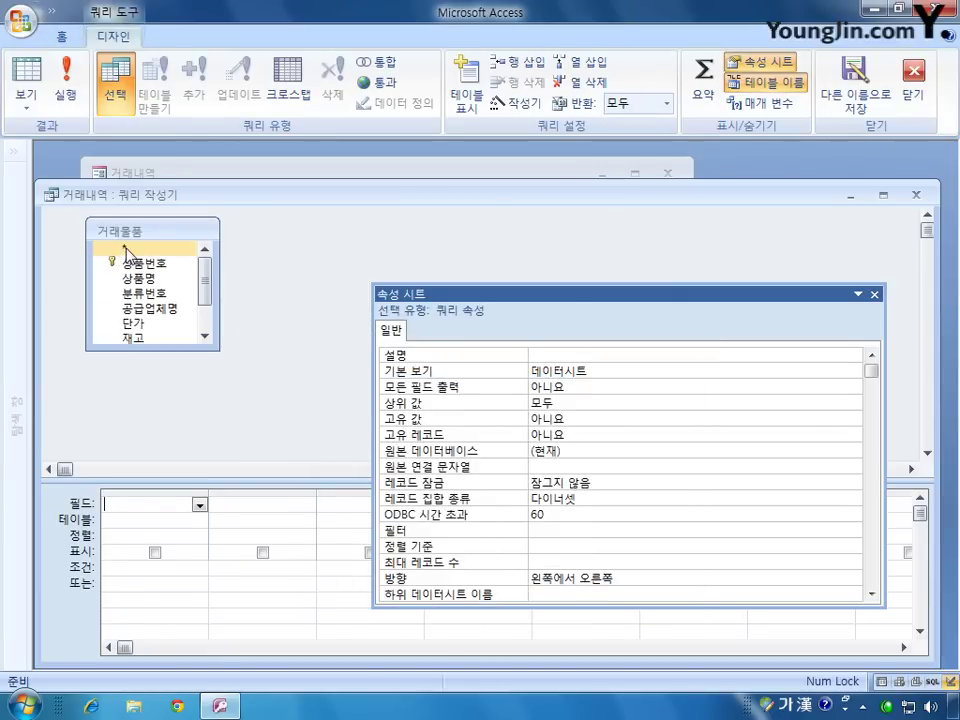
pyautogui.doubleClick(125, 250)
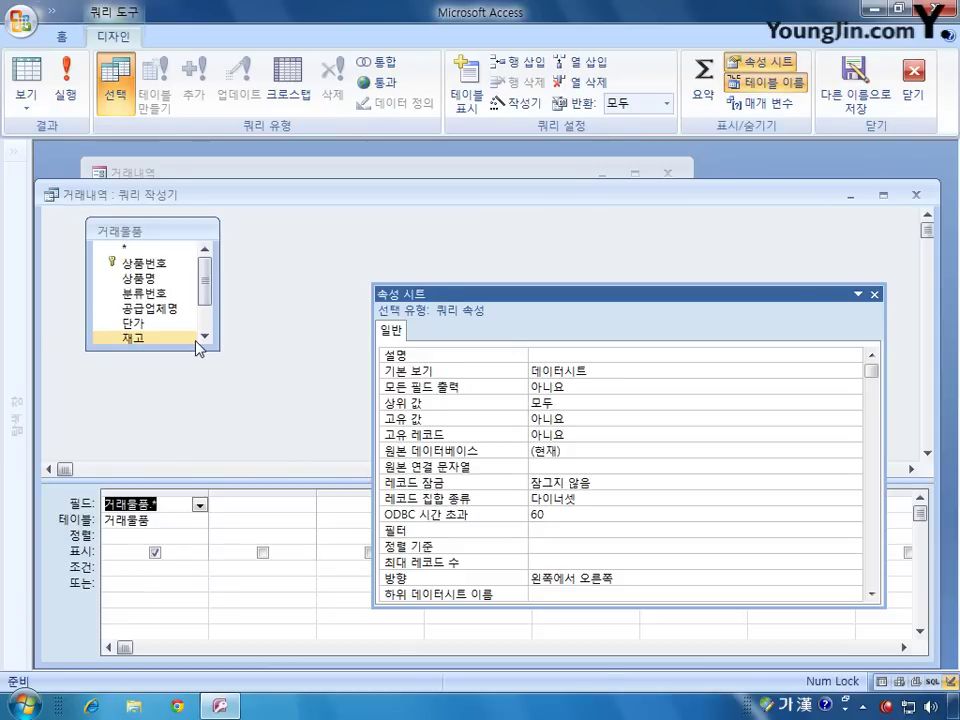
pyautogui.doubleClick(182, 277)
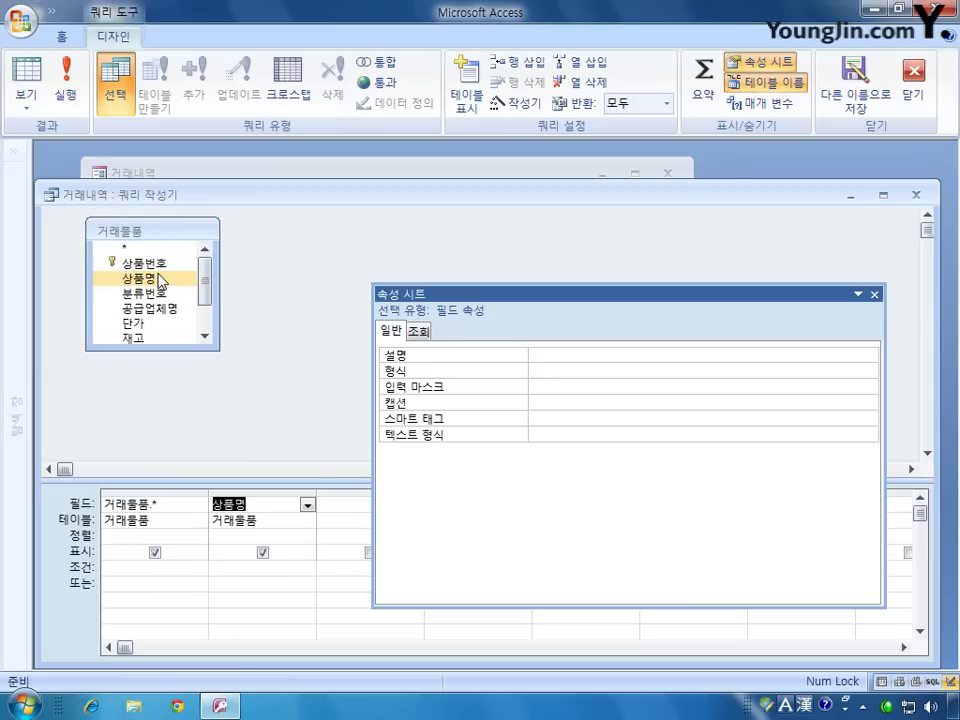
# Step: Hide 상품명, sort it 오름차순, and save the query as the form's record source
pyautogui.click(263, 553)
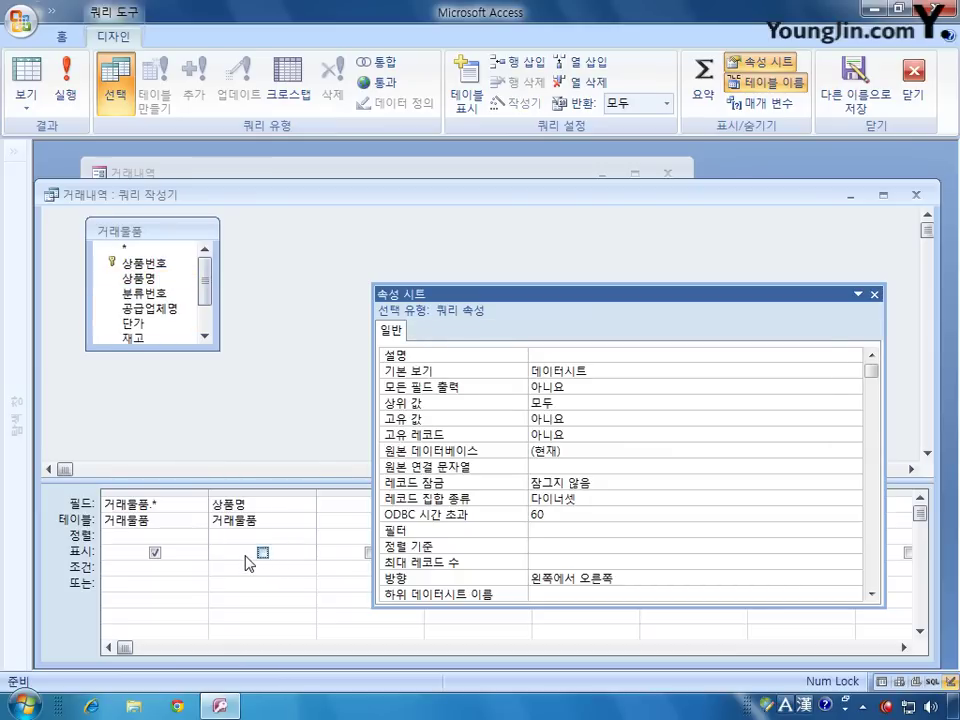
pyautogui.click(298, 538)
pyautogui.click(307, 537)
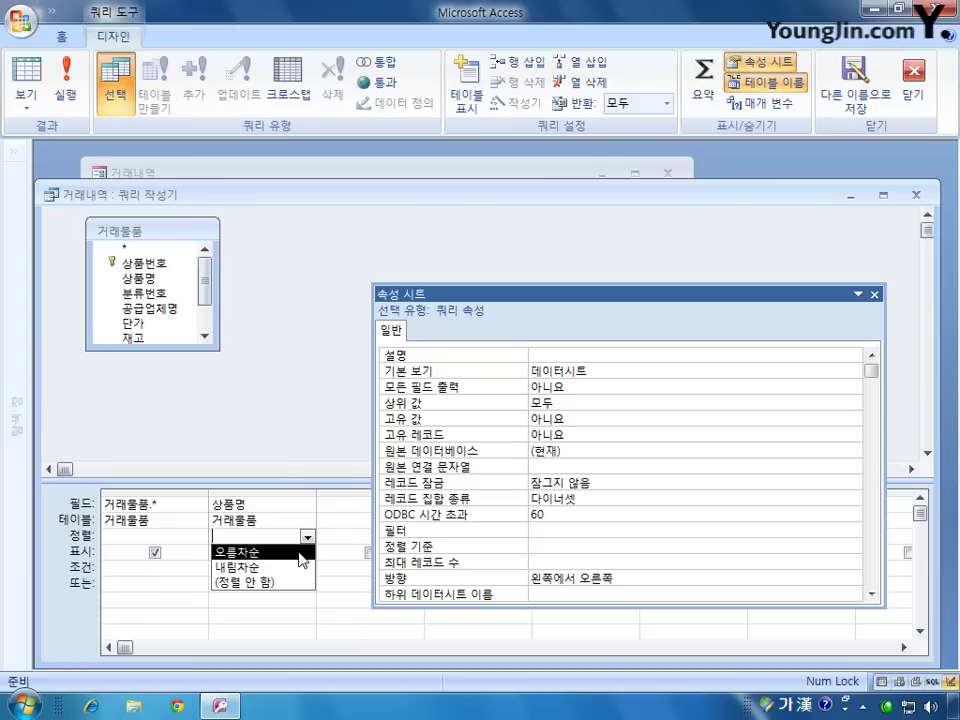
pyautogui.click(299, 552)
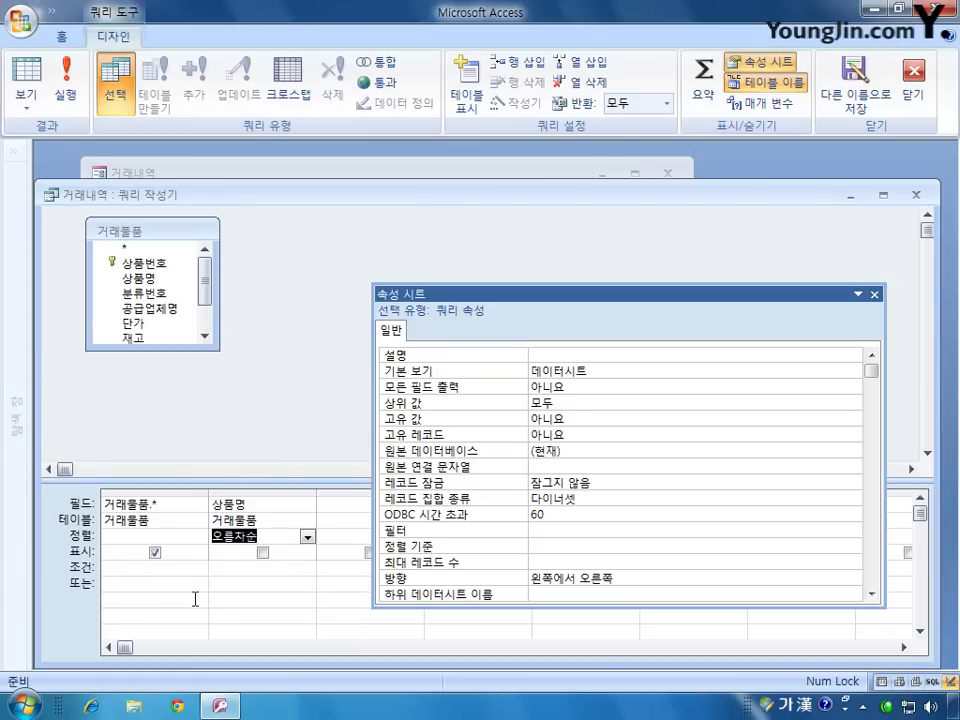
pyautogui.click(913, 85)
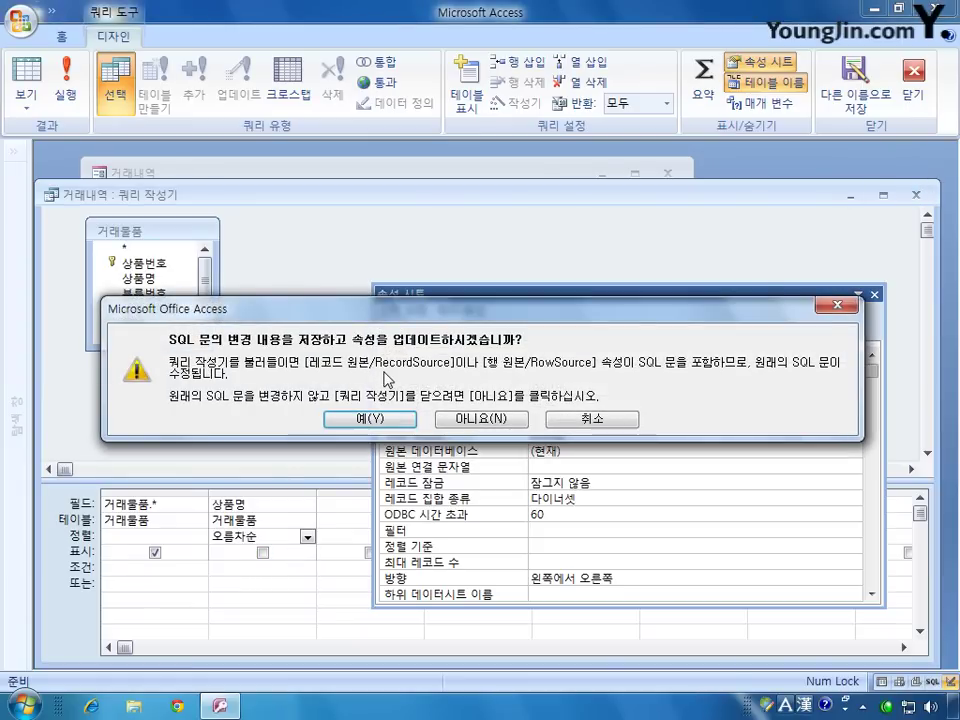
pyautogui.click(372, 420)
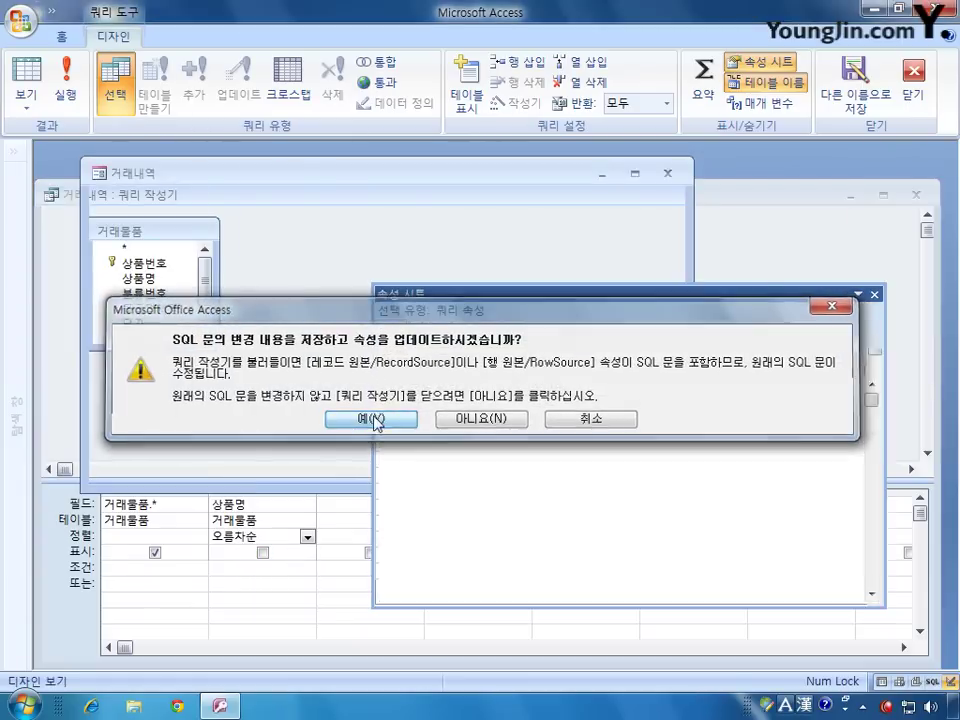
pyautogui.click(372, 420)
pyautogui.moveTo(765, 386); pyautogui.dragTo(497, 375)
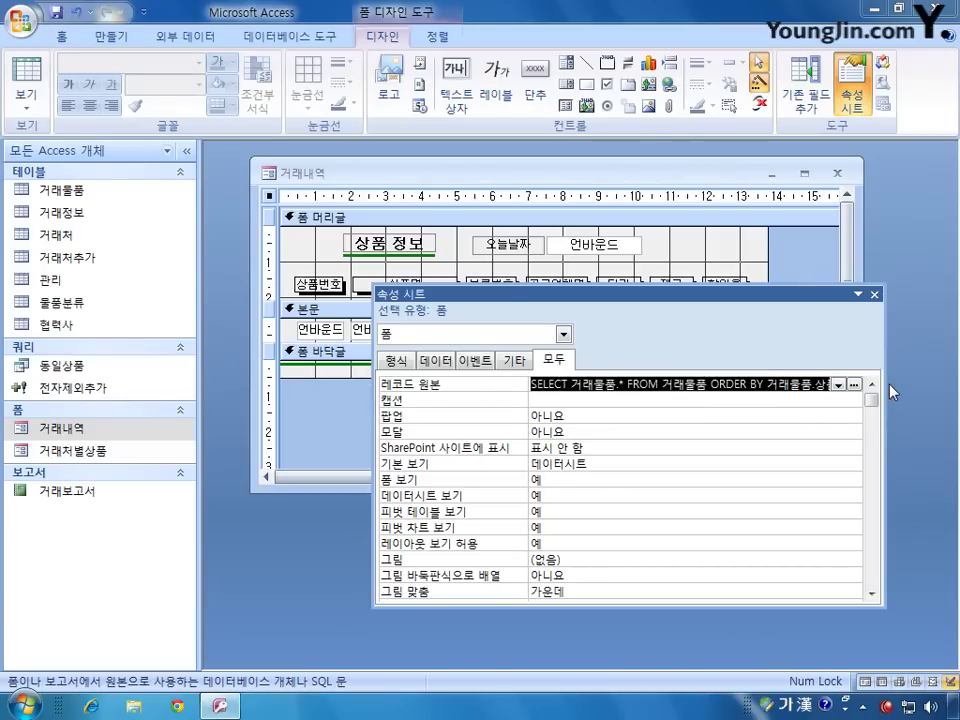
# Step: Widen the Property Sheet to read through the full record source SQL
pyautogui.moveTo(882, 383); pyautogui.dragTo(927, 383)
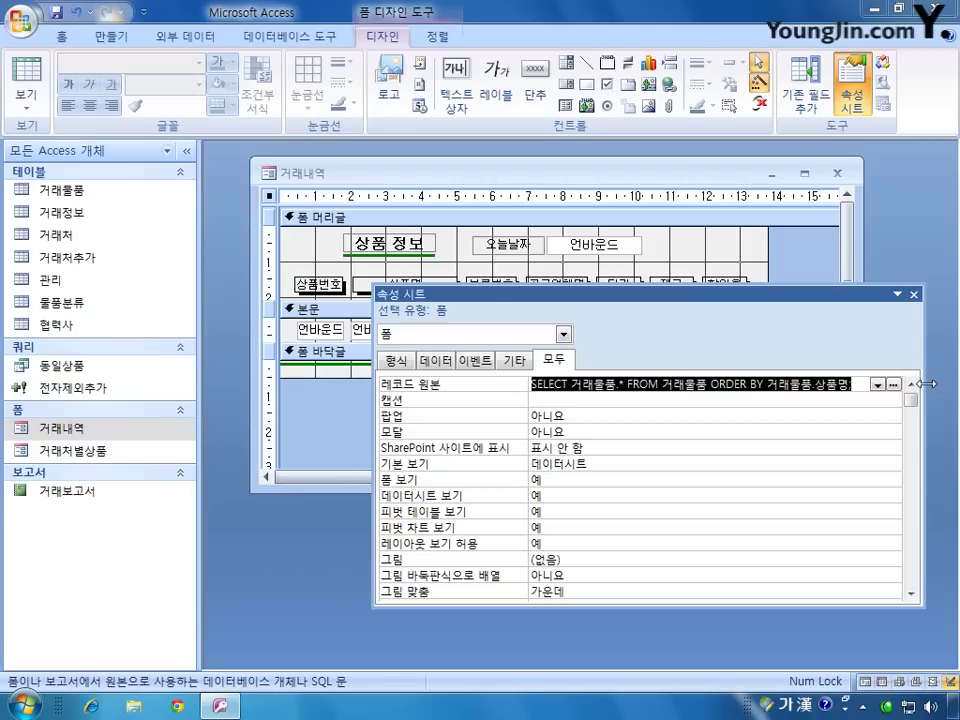
pyautogui.click(708, 385)
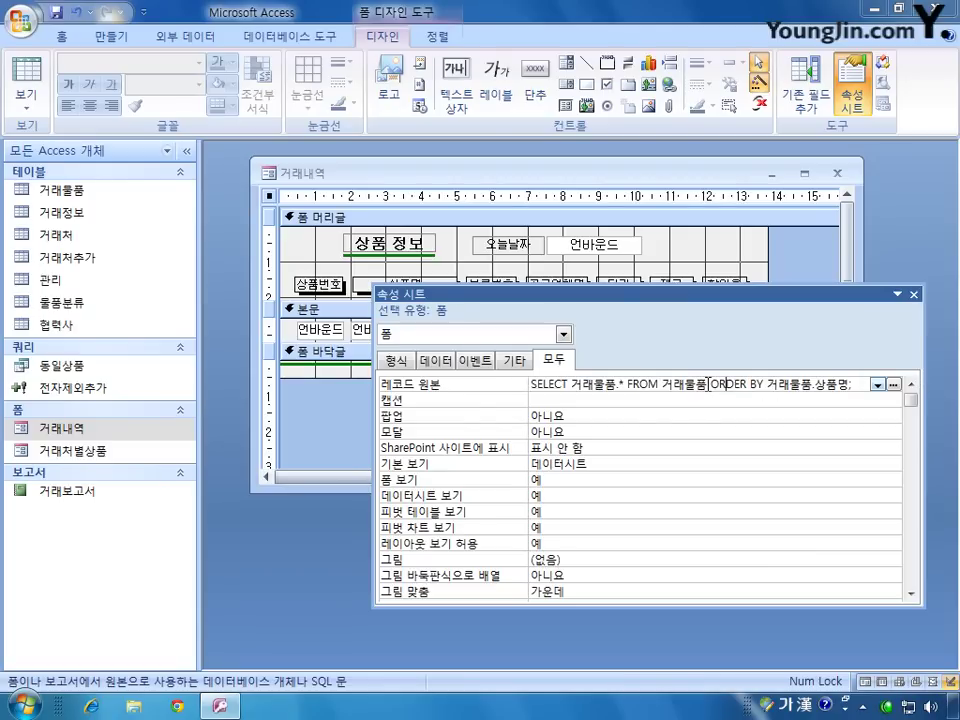
pyautogui.press('Right')
pyautogui.press('Right')
# Step: Set the form's 기본 보기 to 연속 폼
pyautogui.click(603, 465)
pyautogui.click(893, 464)
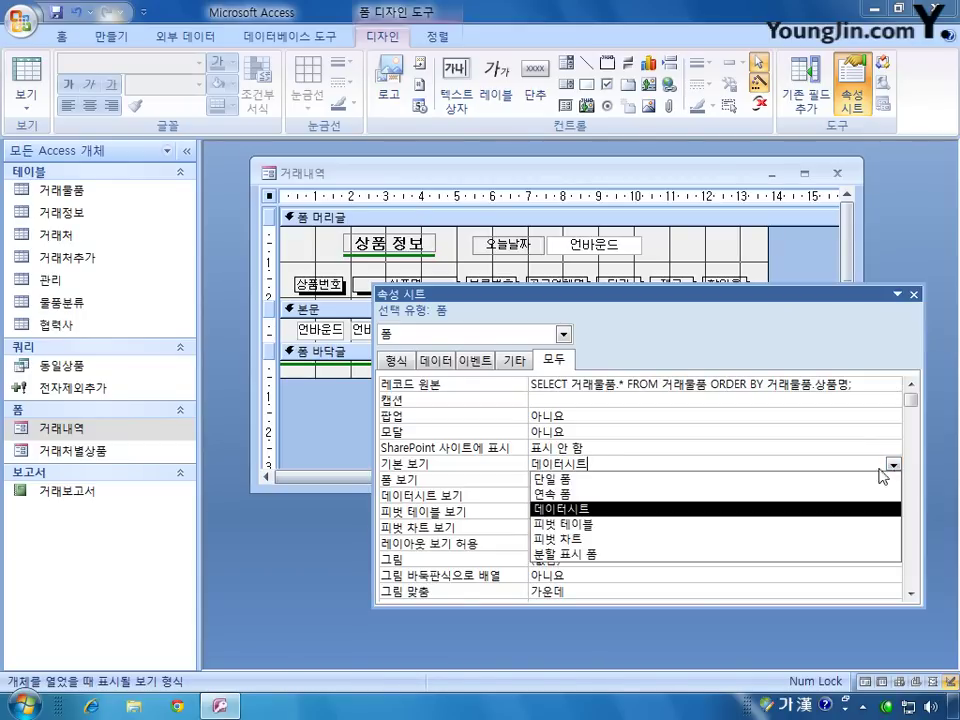
pyautogui.click(826, 494)
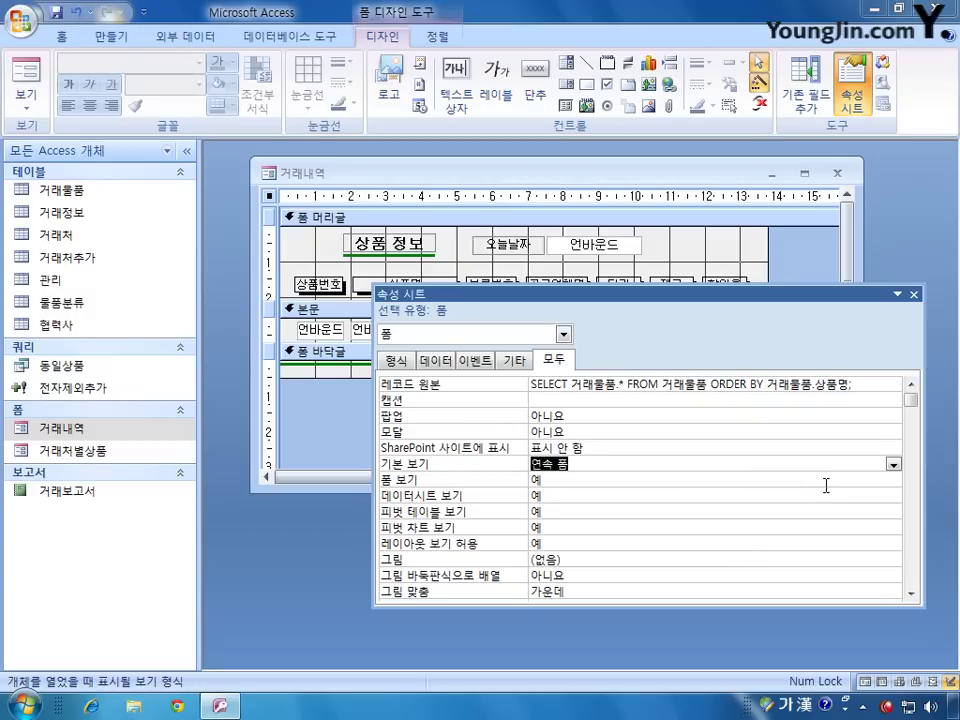
# Step: Bind the txt상품번호 text box's 컨트롤 원본 to the 상품번호 field
pyautogui.click(564, 334)
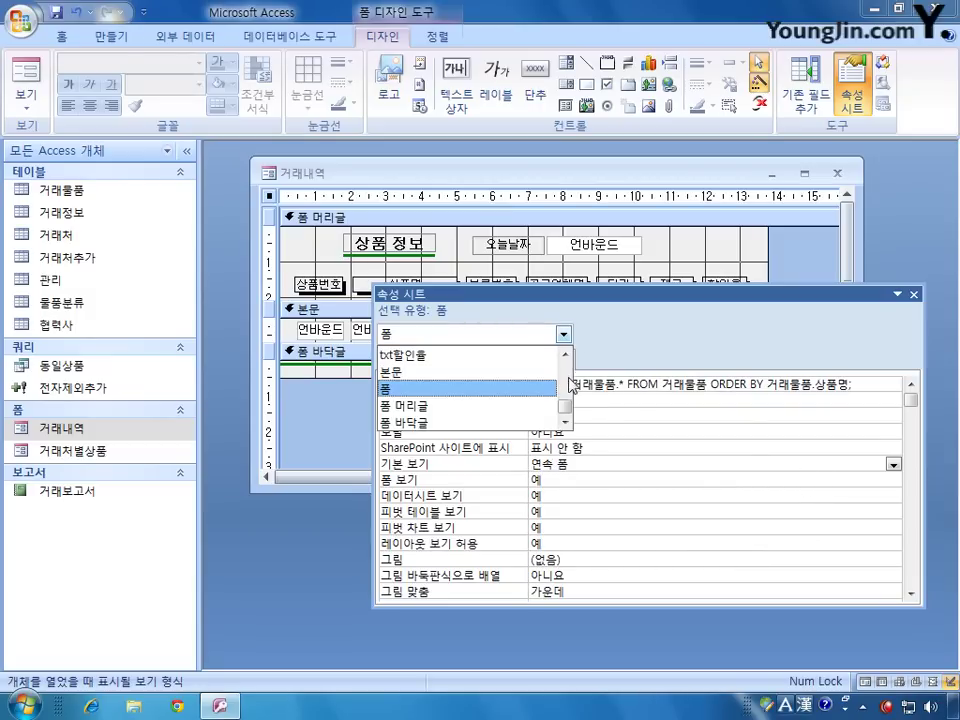
pyautogui.moveTo(566, 405)
pyautogui.mouseDown()
pyautogui.moveTo(564, 390)
pyautogui.moveTo(568, 402)
pyautogui.mouseUp()
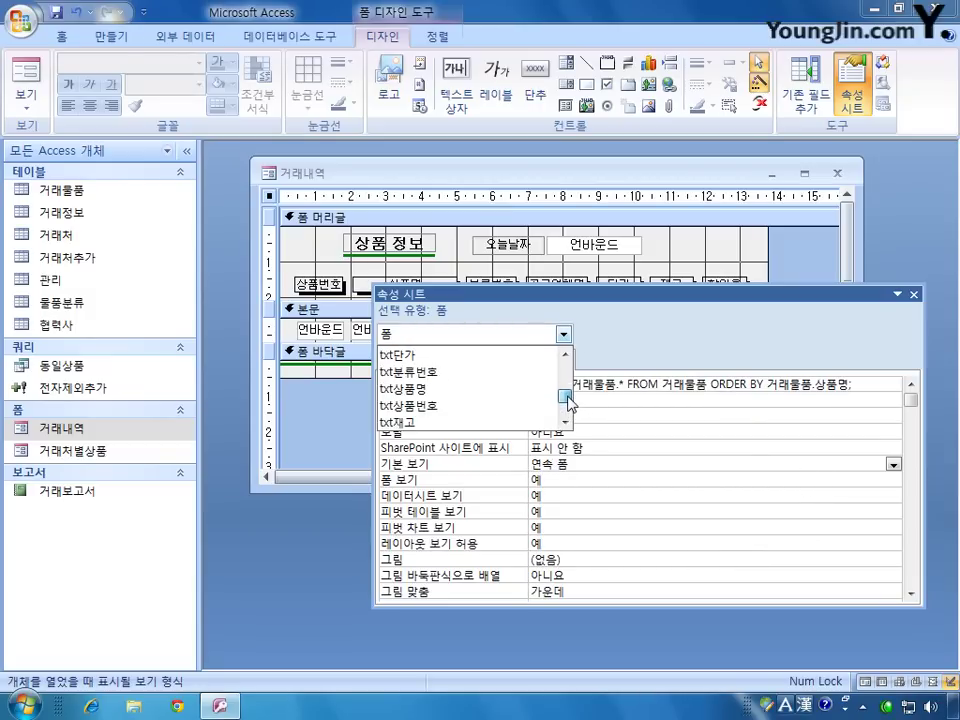
pyautogui.click(514, 405)
pyautogui.moveTo(601, 299); pyautogui.dragTo(603, 364)
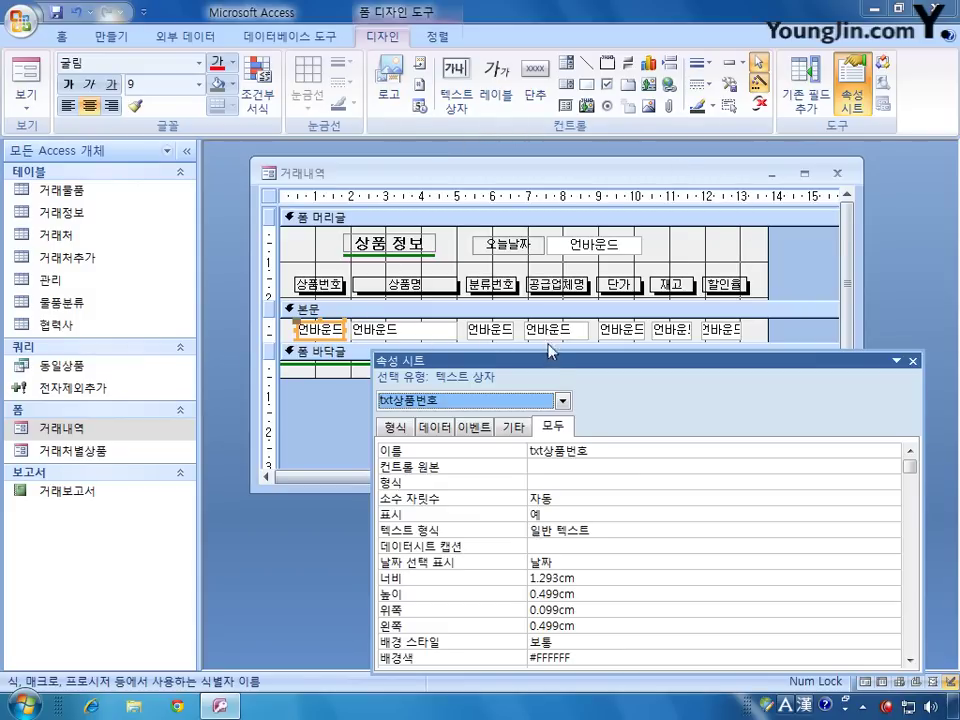
pyautogui.click(544, 468)
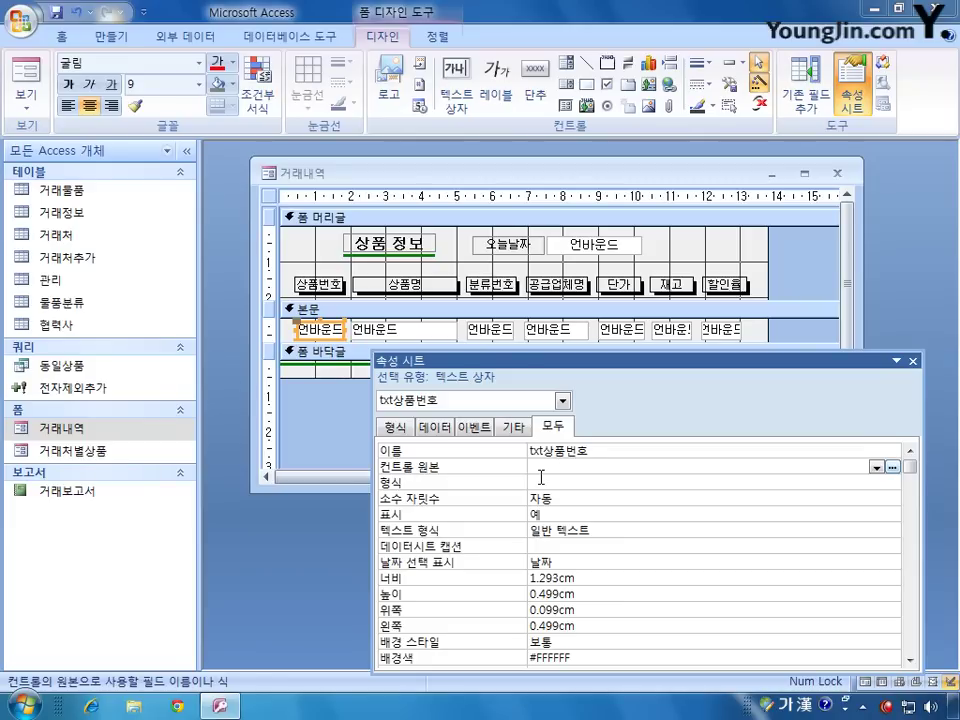
pyautogui.click(876, 467)
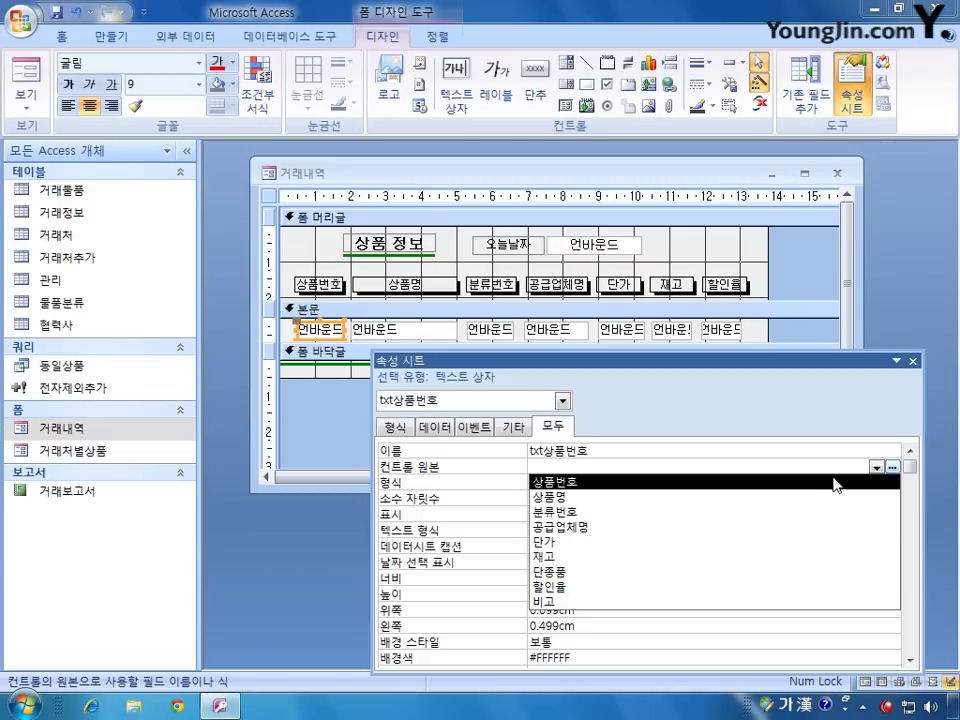
pyautogui.click(836, 484)
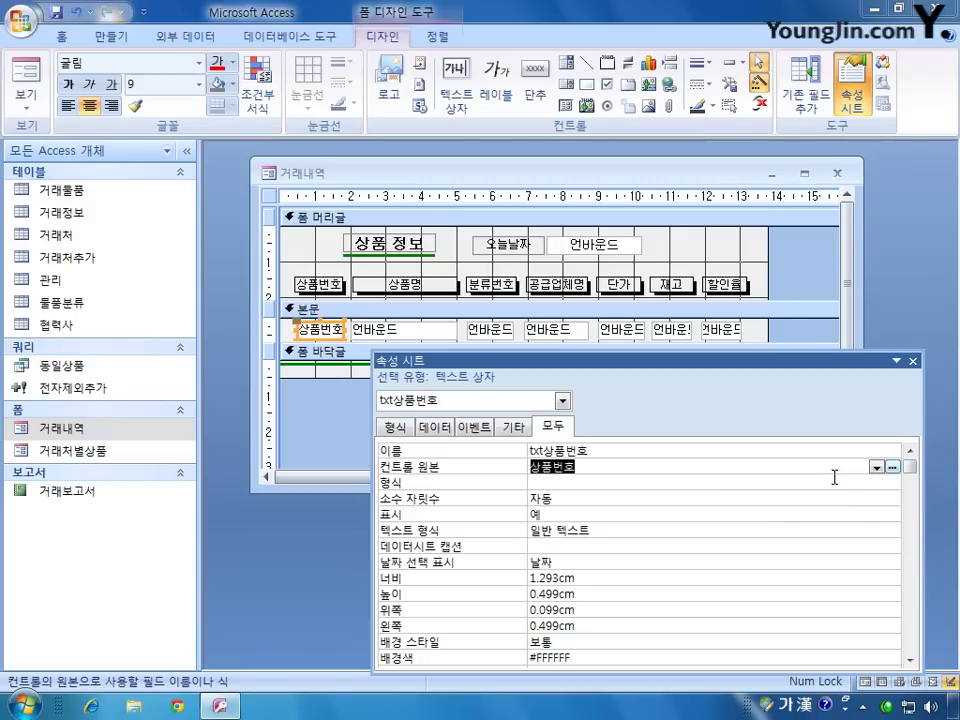
# Step: Bind txt상품명, txt분류번호 and txt공급업체명 to the 상품명, 분류번호 and 공급업체명 fields
pyautogui.click(418, 330)
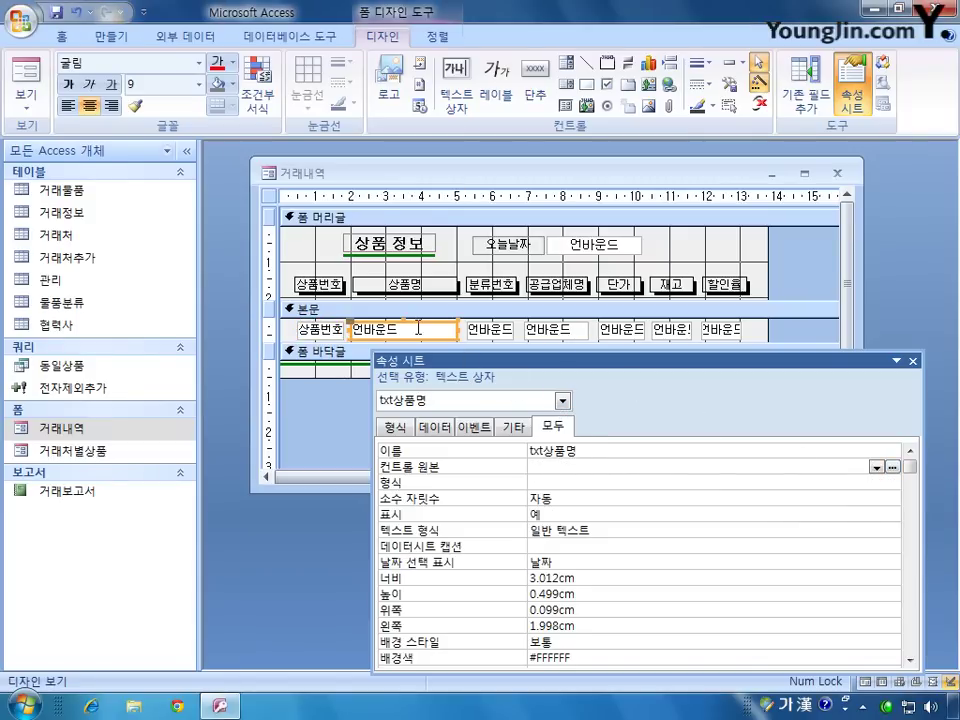
pyautogui.click(876, 467)
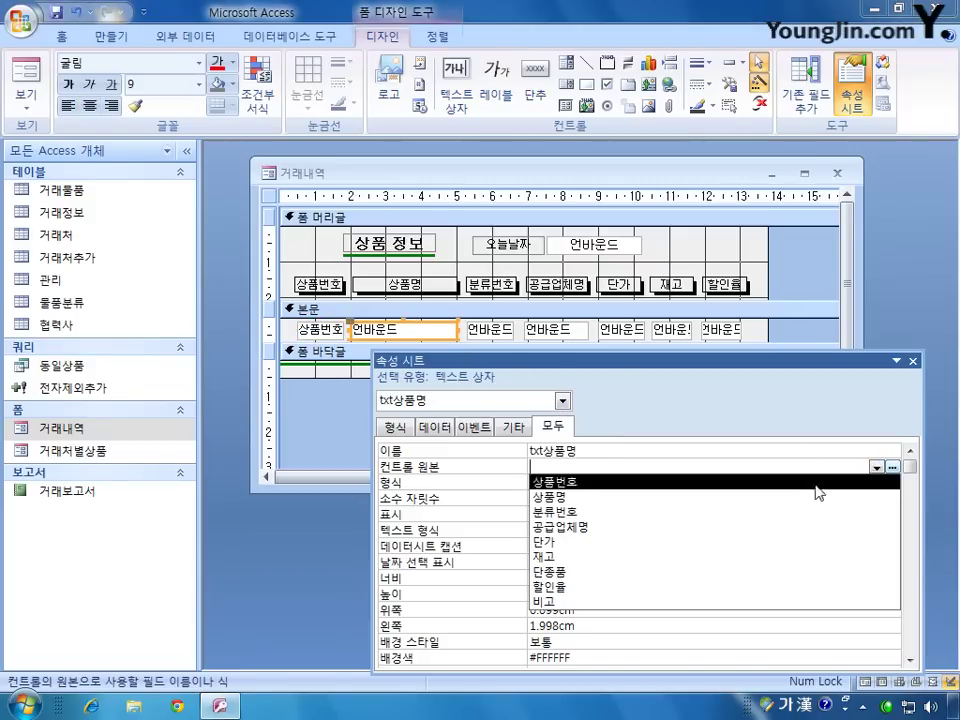
pyautogui.click(798, 498)
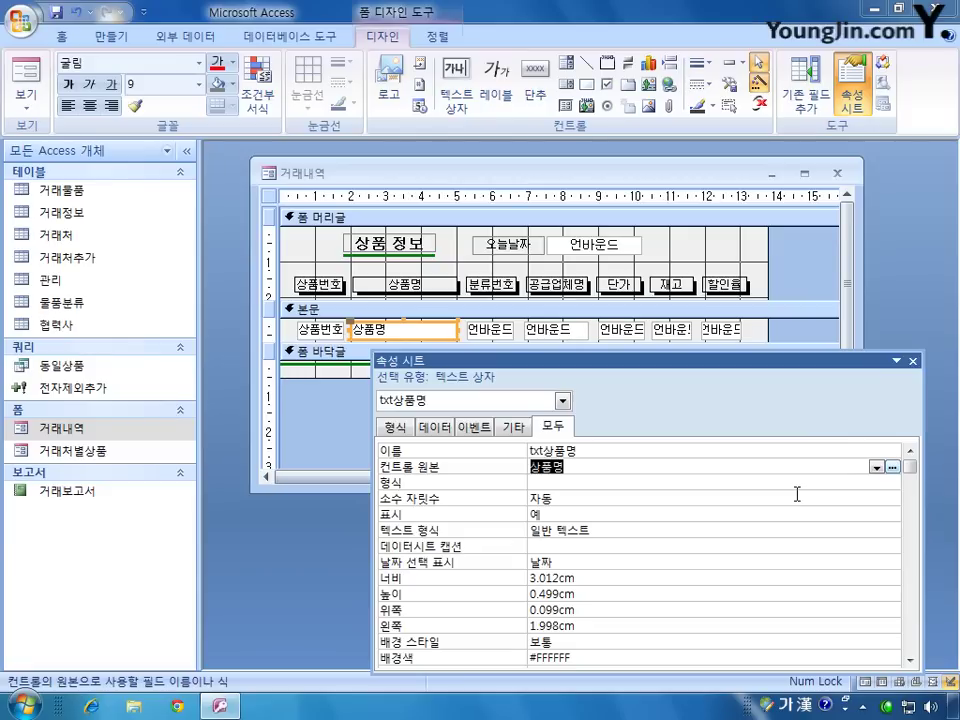
pyautogui.click(493, 330)
pyautogui.click(876, 466)
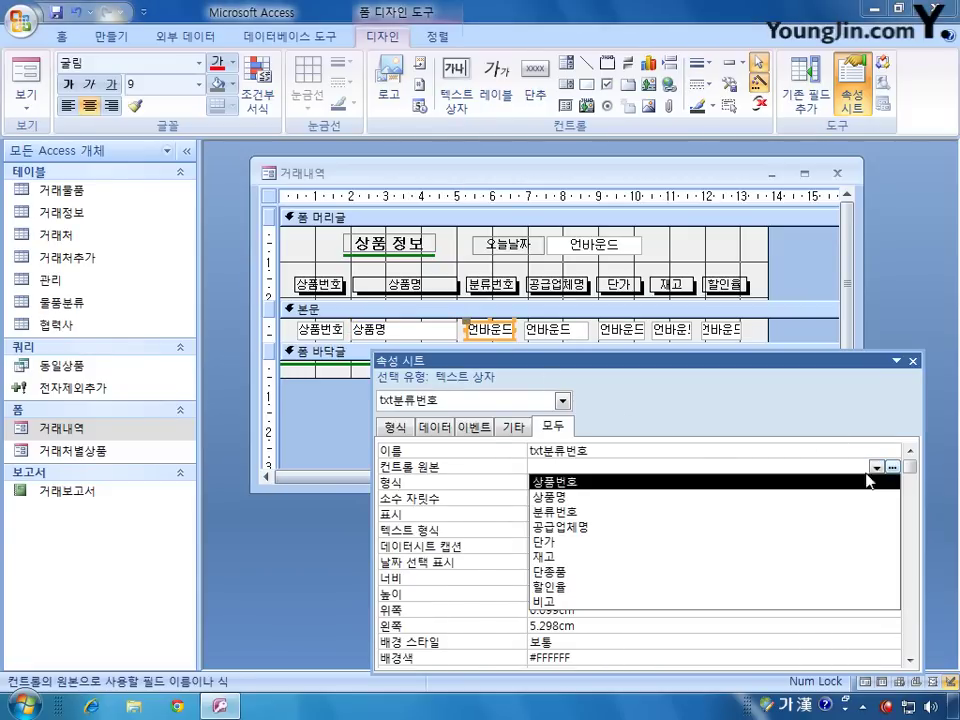
pyautogui.click(801, 512)
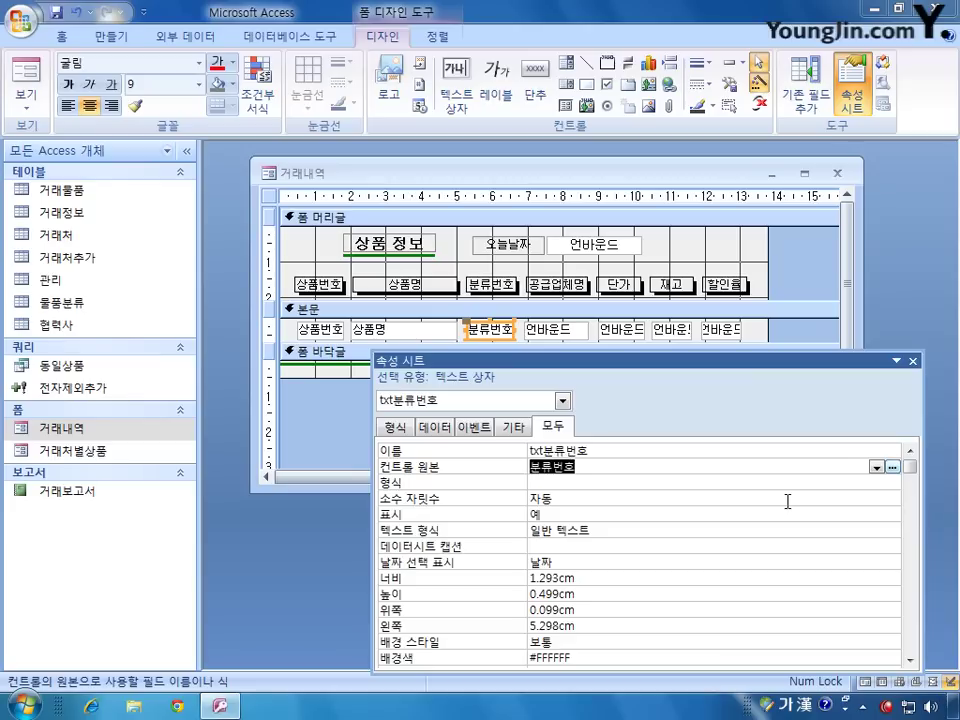
pyautogui.click(555, 329)
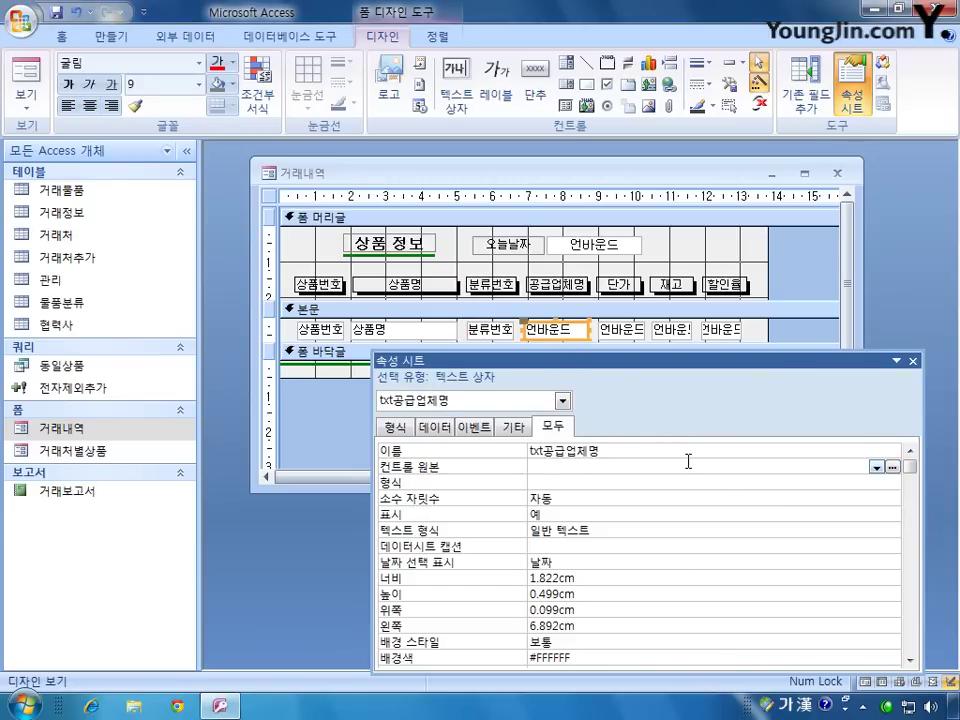
pyautogui.click(851, 468)
pyautogui.click(876, 467)
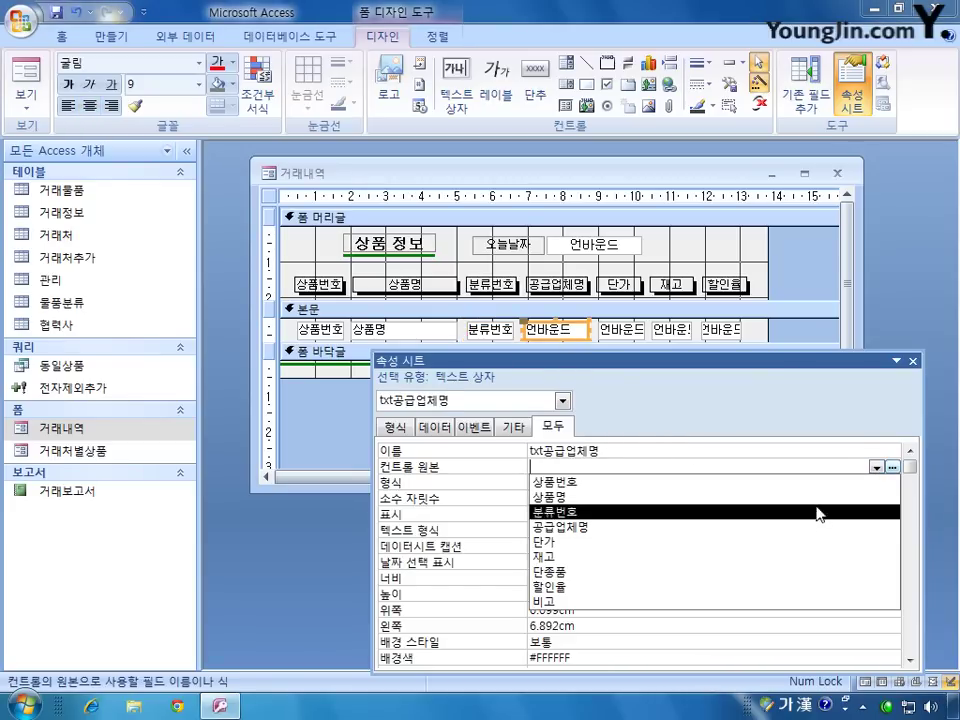
pyautogui.click(797, 526)
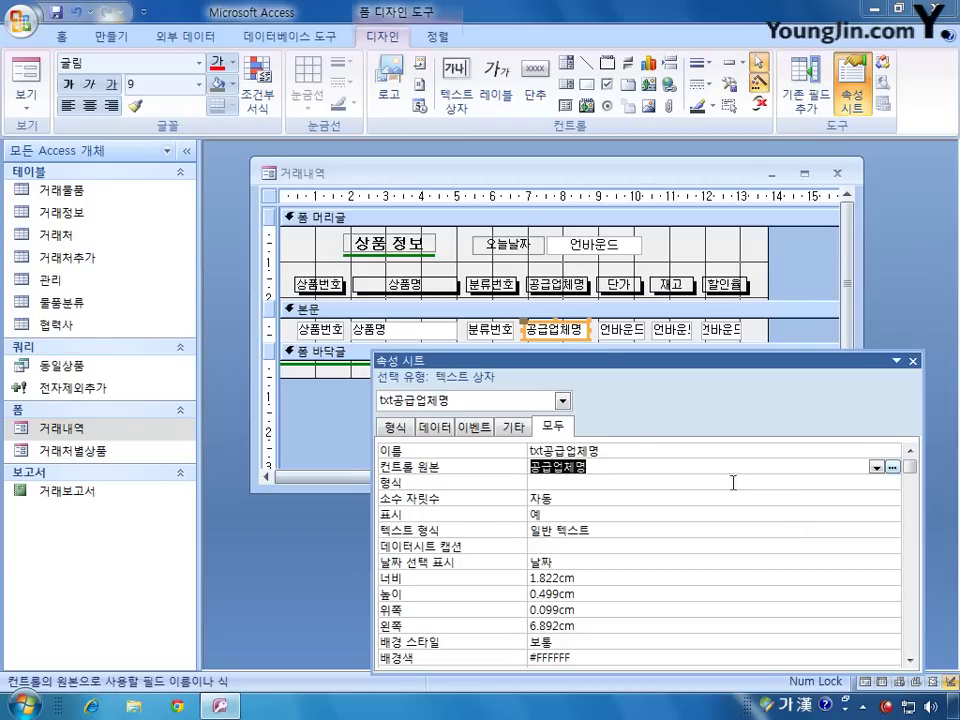
# Step: Bind txt단가, txt재고 and txt할인율 to the 단가, 재고 and 할인율 fields
pyautogui.click(621, 330)
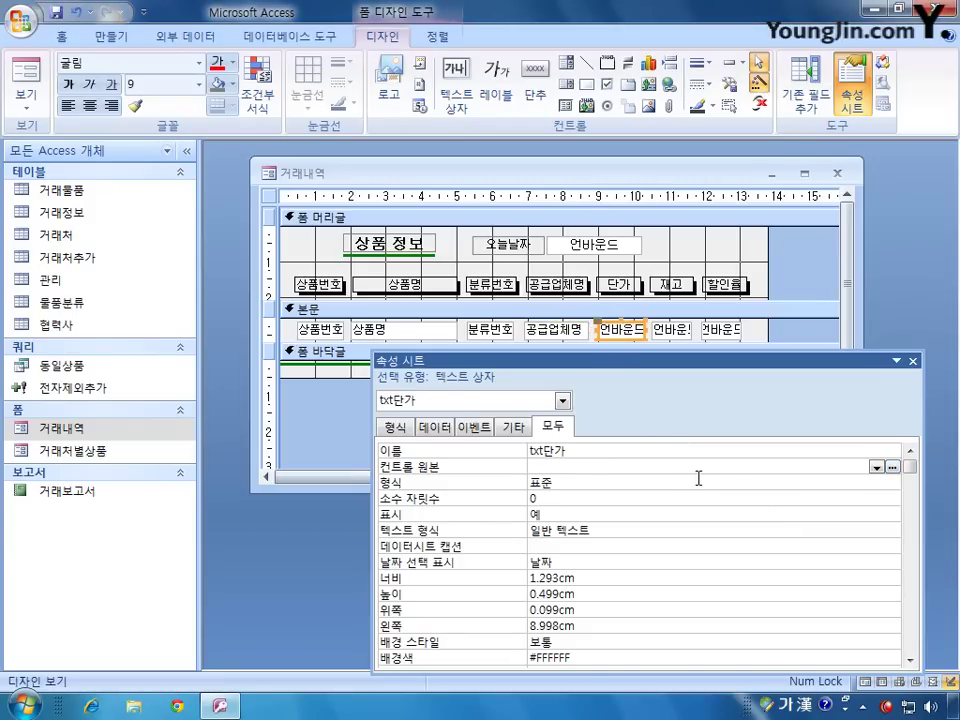
pyautogui.click(876, 467)
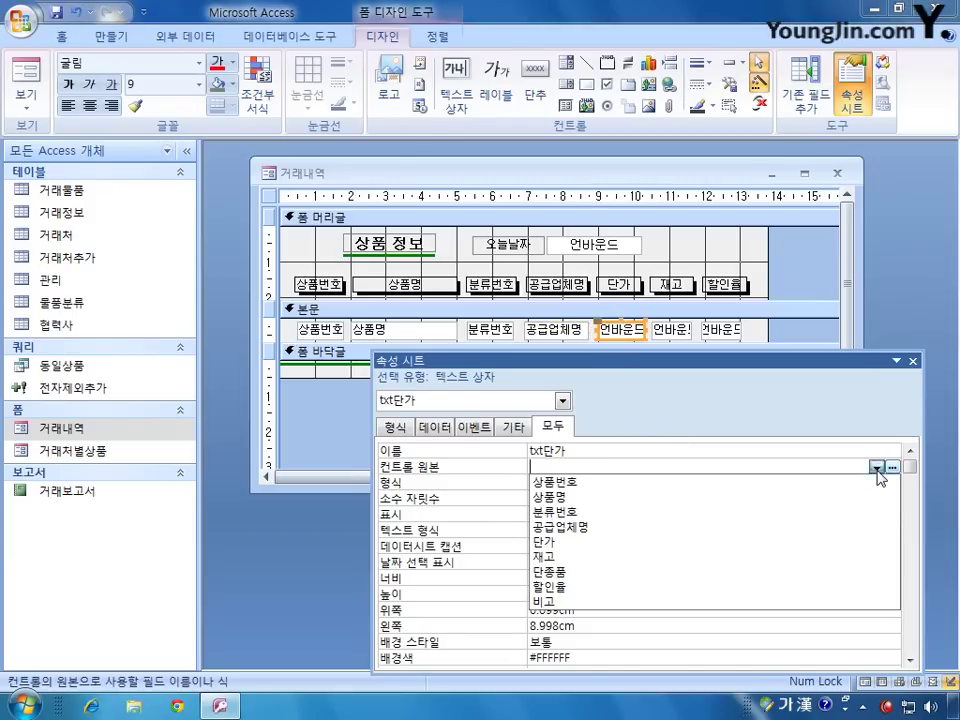
pyautogui.click(791, 541)
pyautogui.click(680, 331)
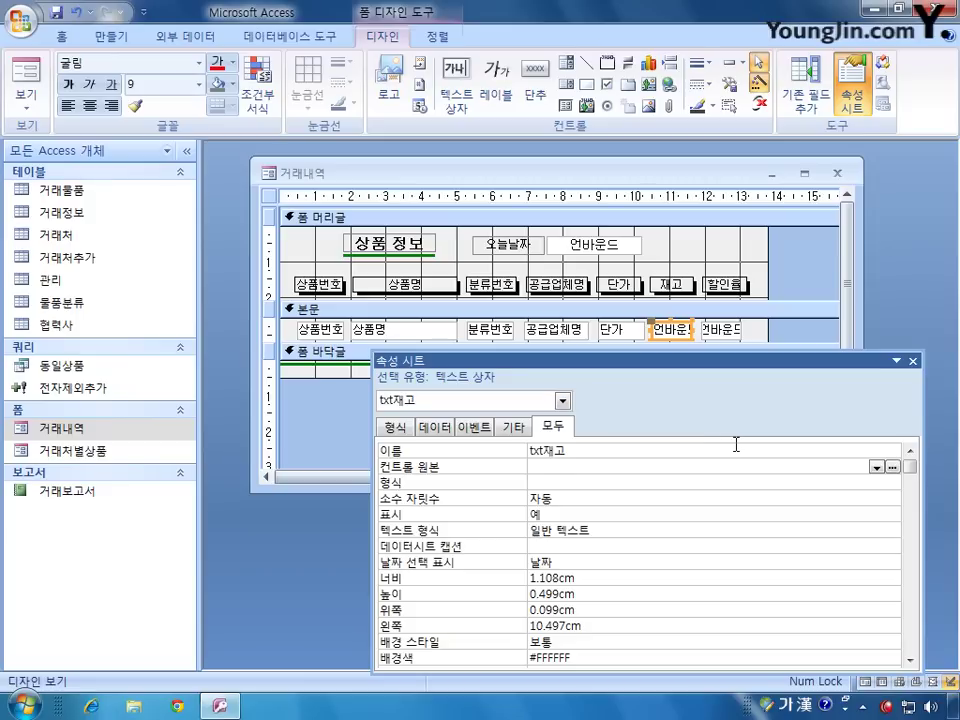
pyautogui.click(876, 467)
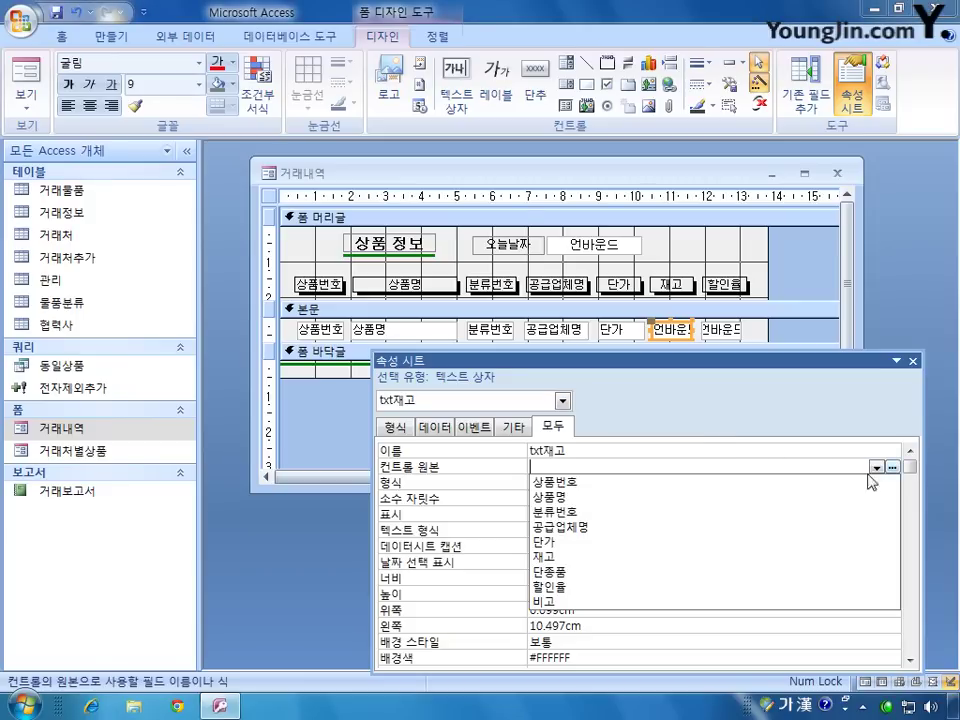
pyautogui.click(783, 556)
pyautogui.click(724, 330)
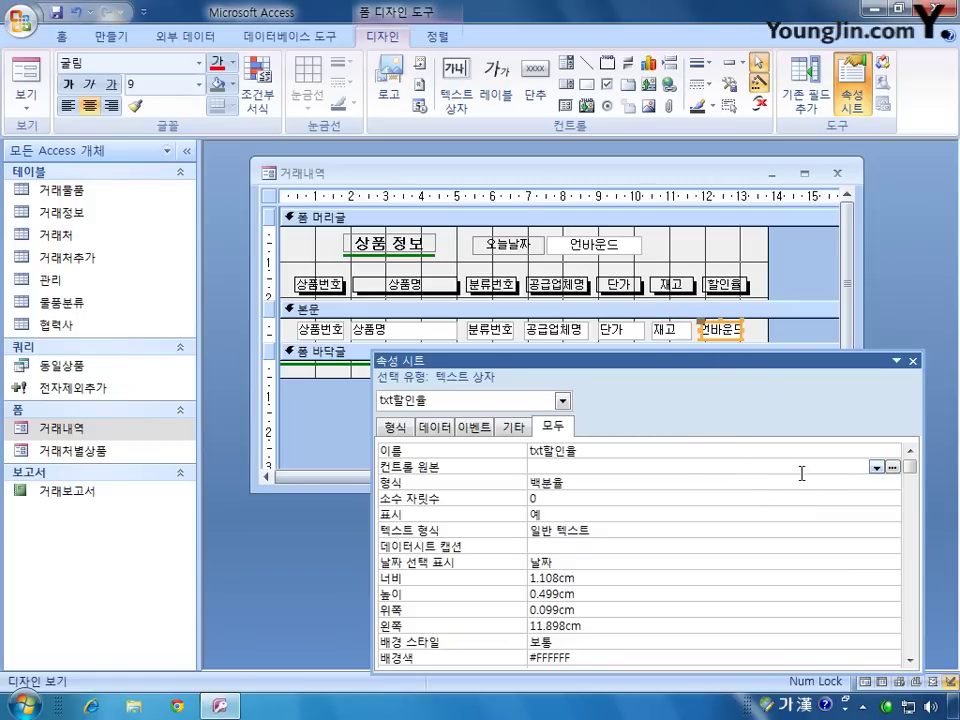
pyautogui.click(890, 467)
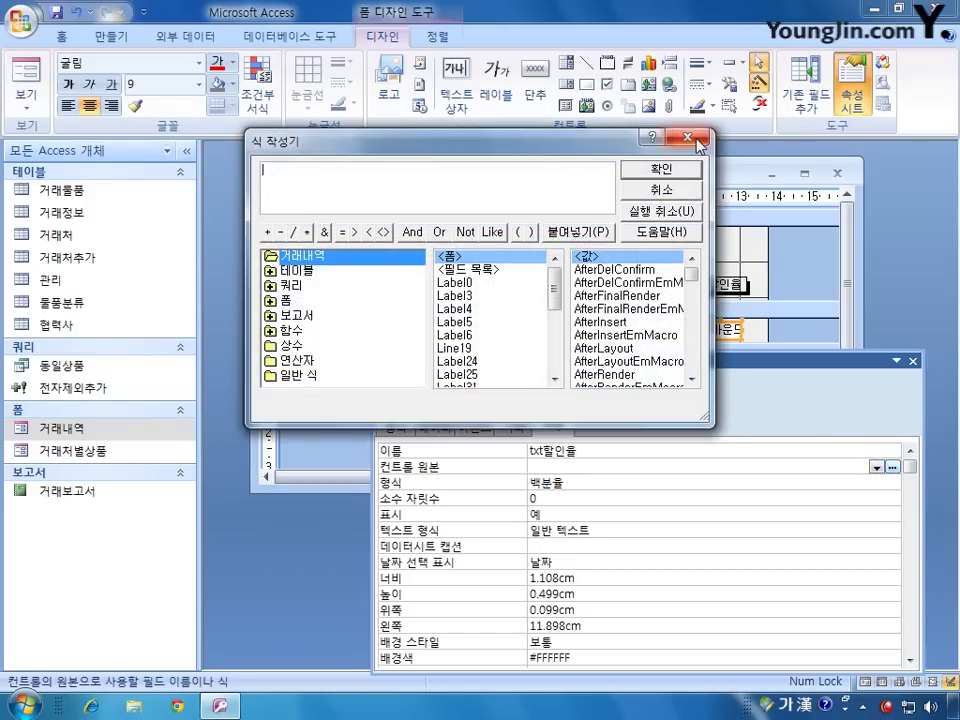
pyautogui.click(661, 189)
pyautogui.click(876, 467)
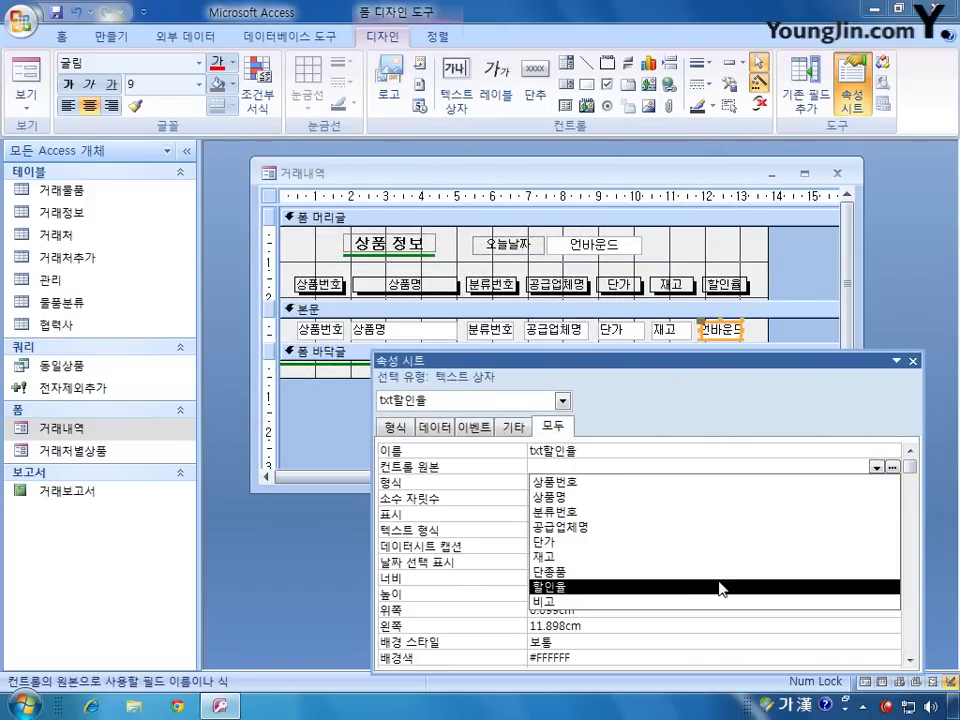
pyautogui.click(830, 586)
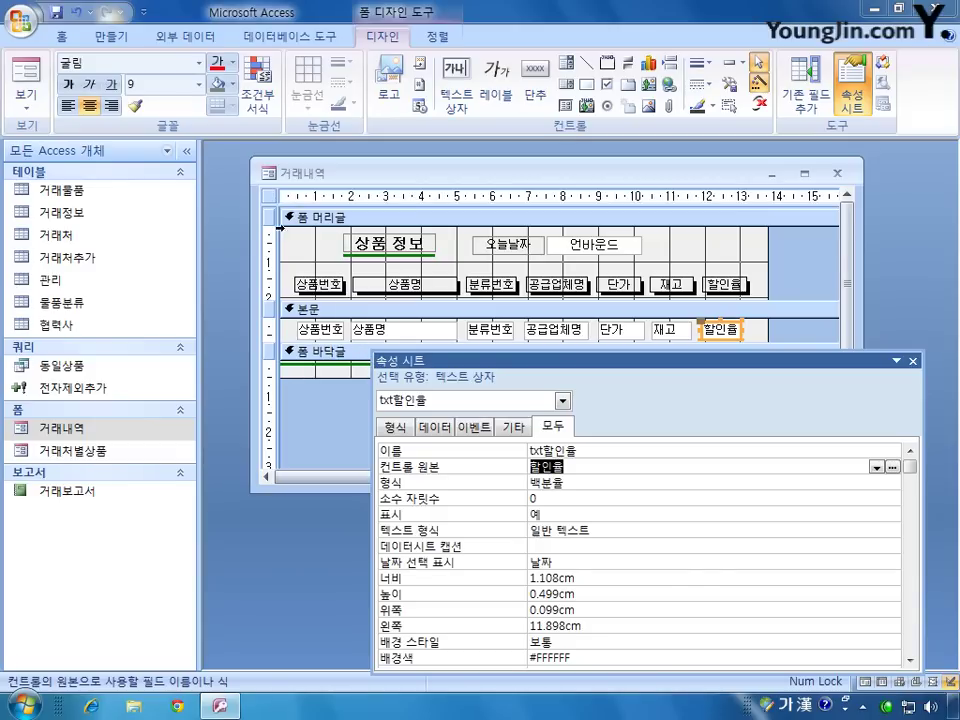
pyautogui.click(269, 197)
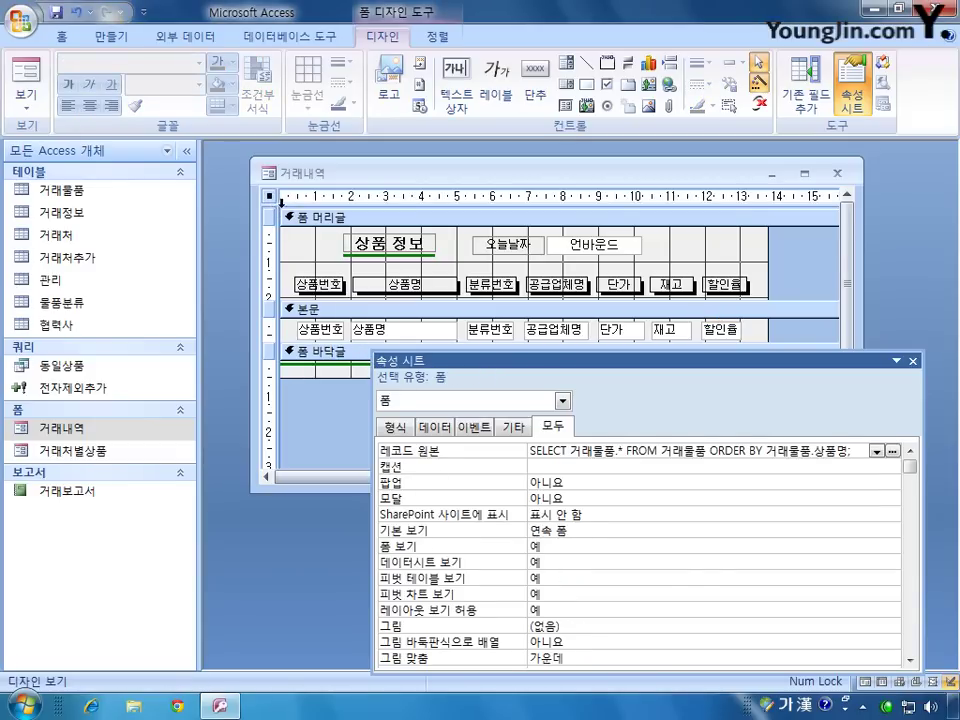
# Step: Set both 탐색 단추 and 구분 선 to 아니요 on the 거래내역 form
pyautogui.moveTo(533, 360); pyautogui.dragTo(549, 338)
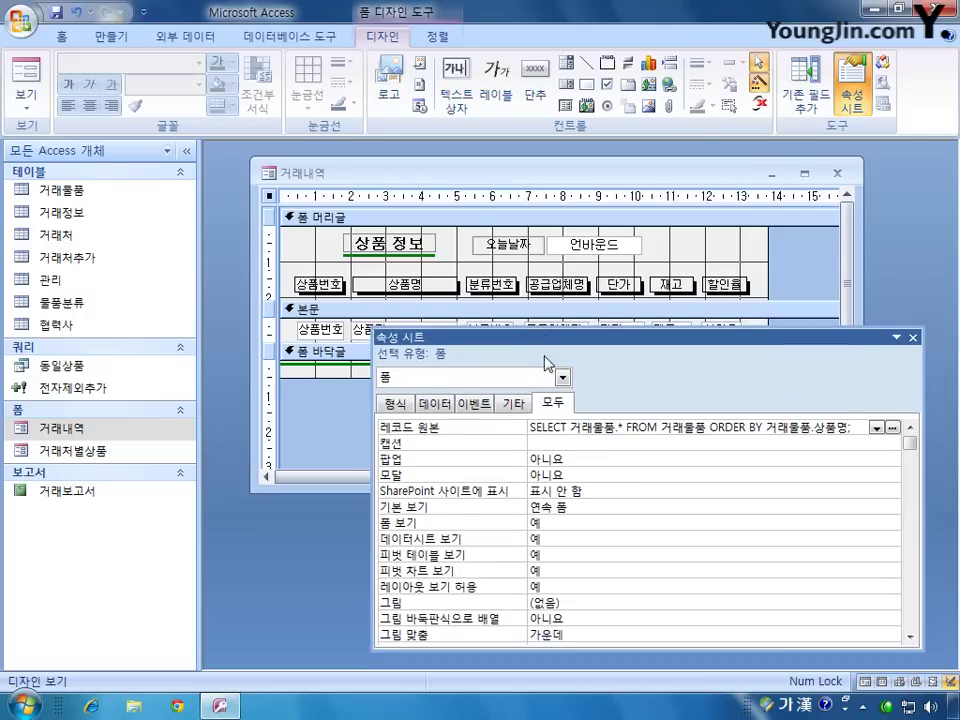
pyautogui.click(564, 377)
pyautogui.click(564, 377)
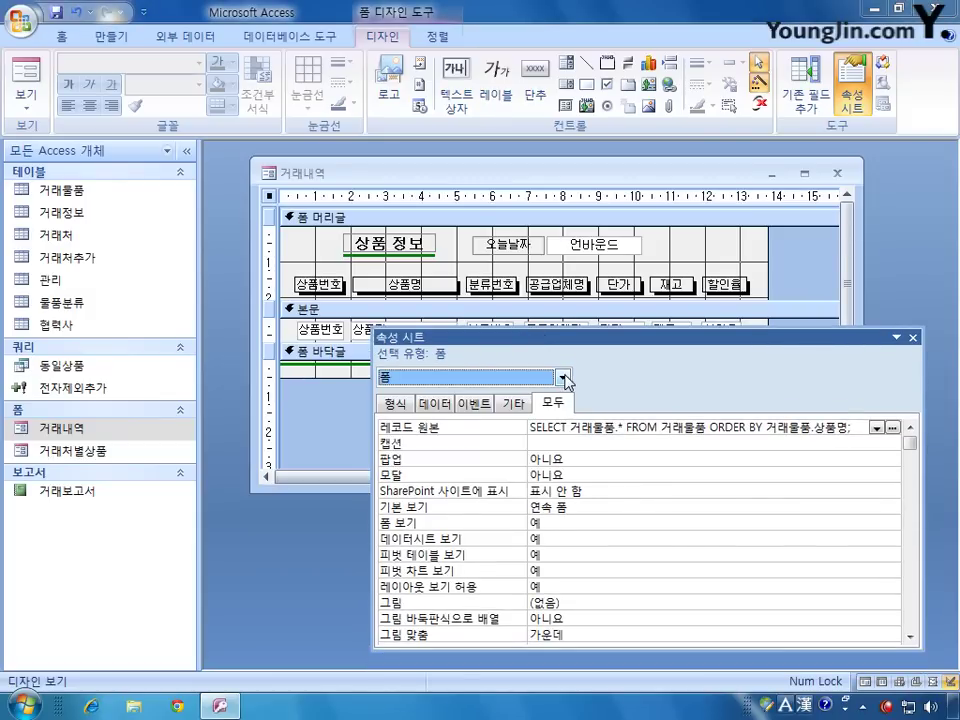
pyautogui.moveTo(910, 447); pyautogui.dragTo(912, 485)
pyautogui.click(565, 475)
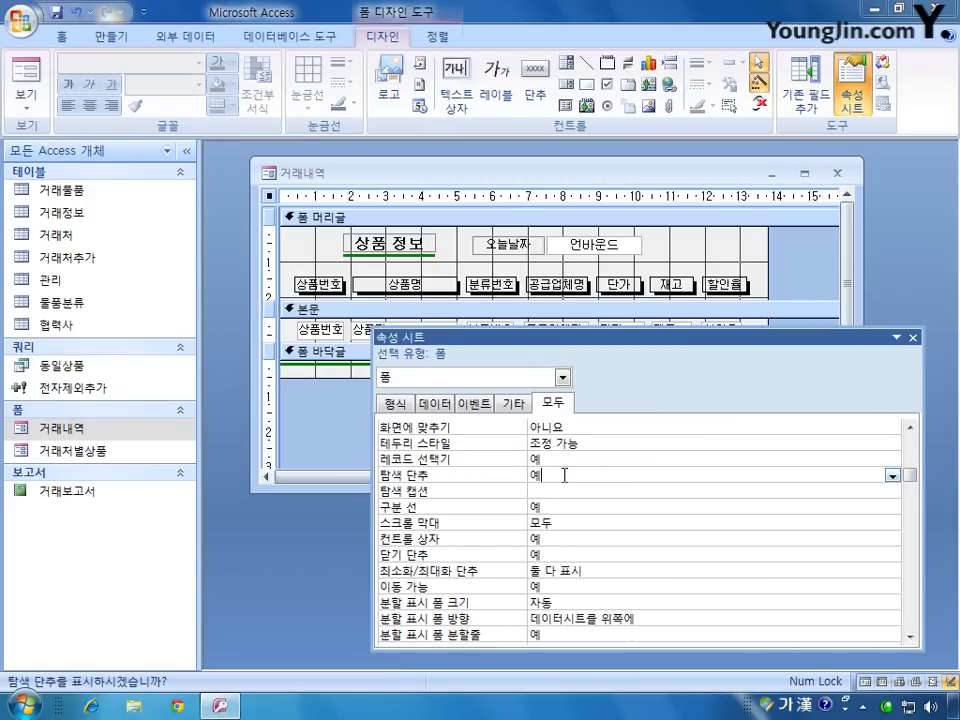
pyautogui.click(892, 477)
pyautogui.click(750, 506)
pyautogui.click(645, 507)
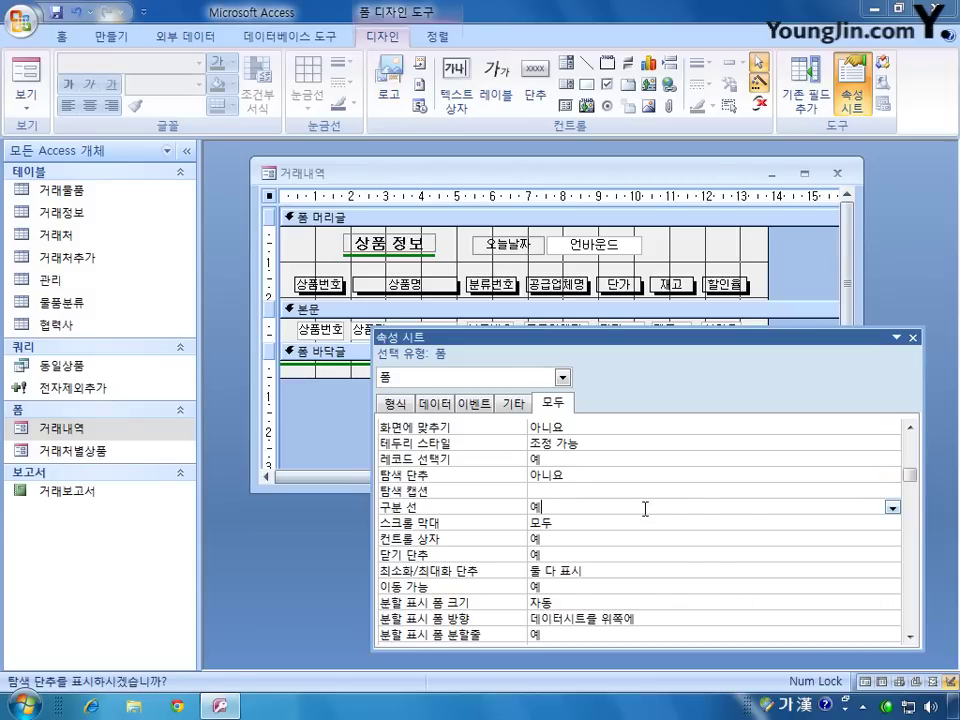
pyautogui.click(892, 507)
pyautogui.click(842, 532)
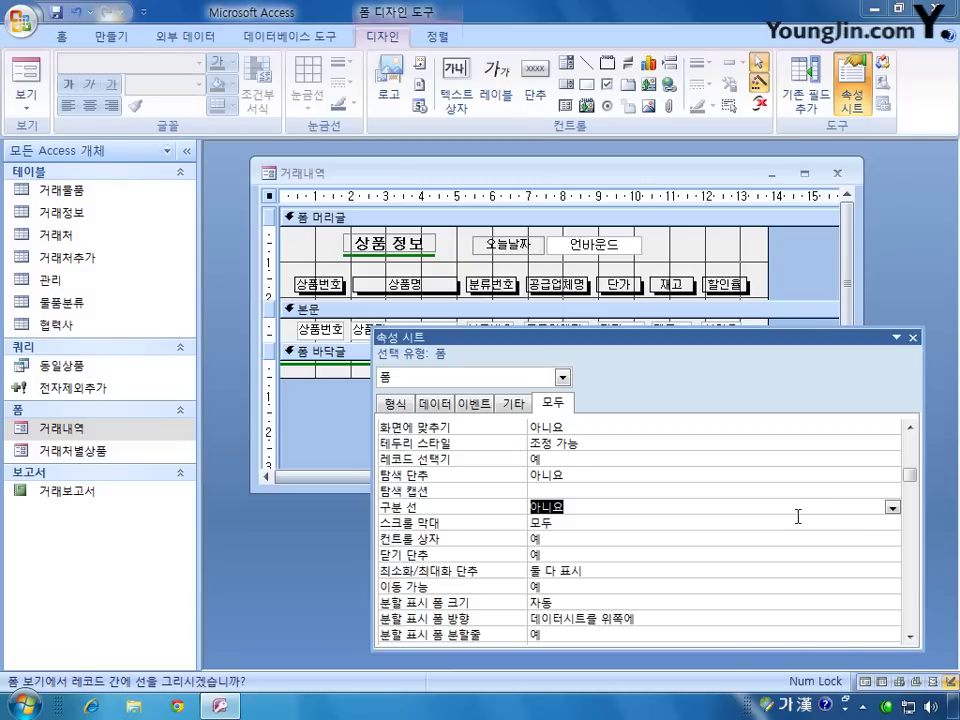
pyautogui.click(595, 244)
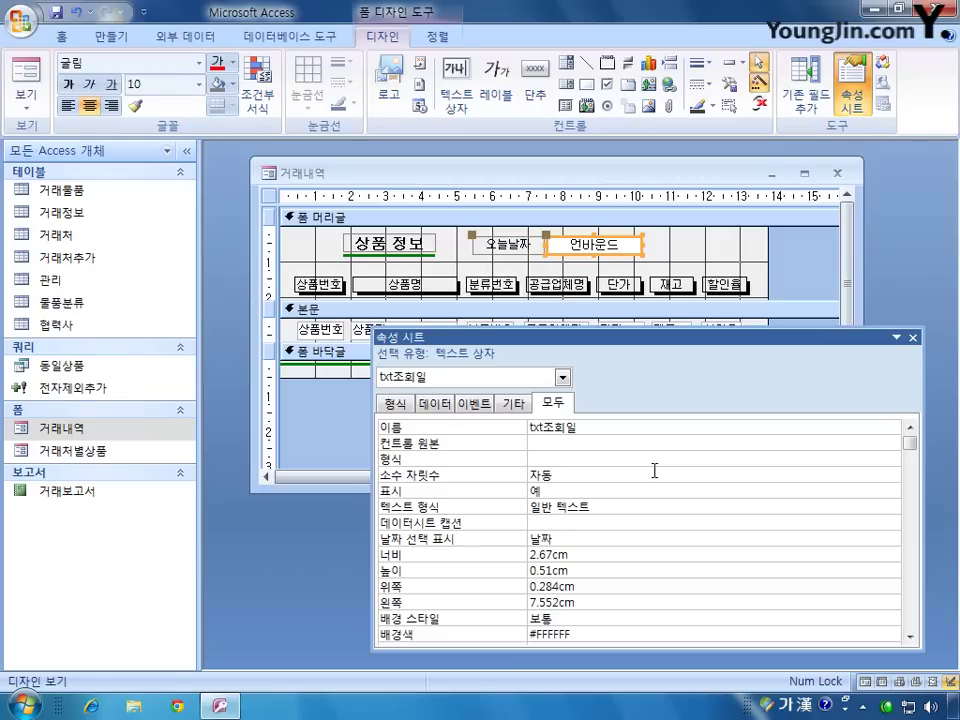
# Step: Give the 오늘날짜 box control source =Date() with yyyy-mm-dd format, then close the design
pyautogui.click(567, 438)
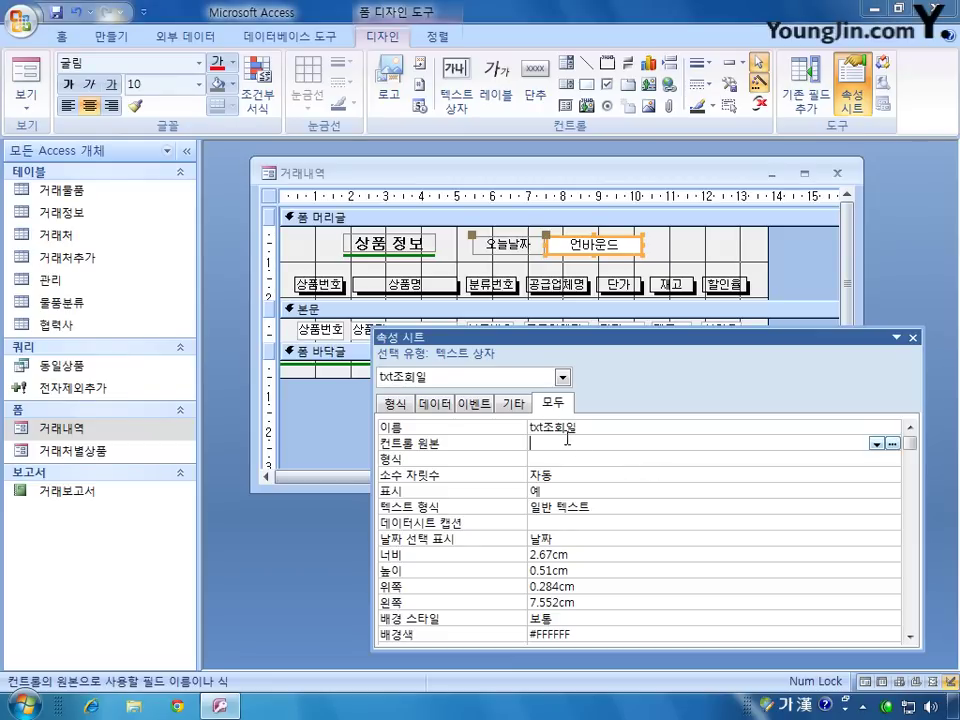
pyautogui.write('=ㅇㅁ')
pyautogui.press('Hangul')
pyautogui.write('date(')
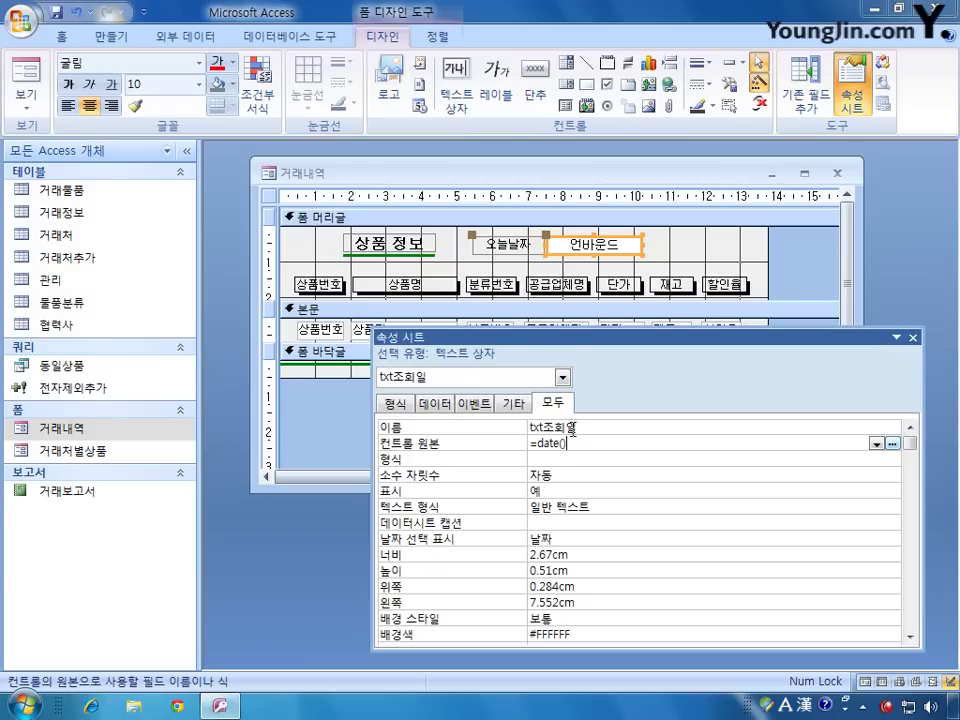
pyautogui.click(541, 461)
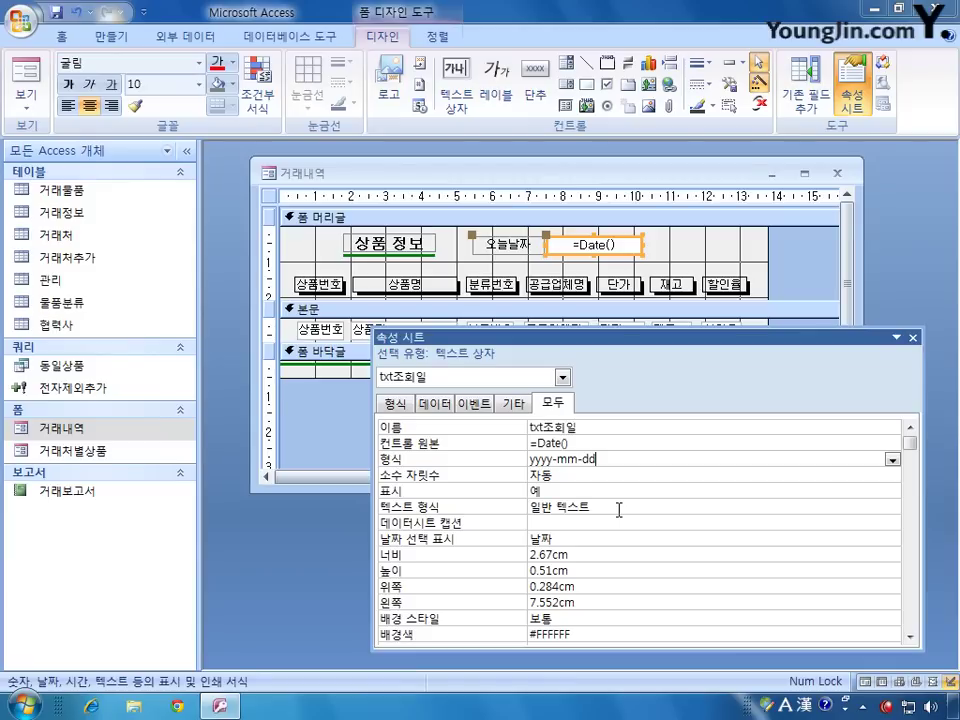
pyautogui.click(913, 340)
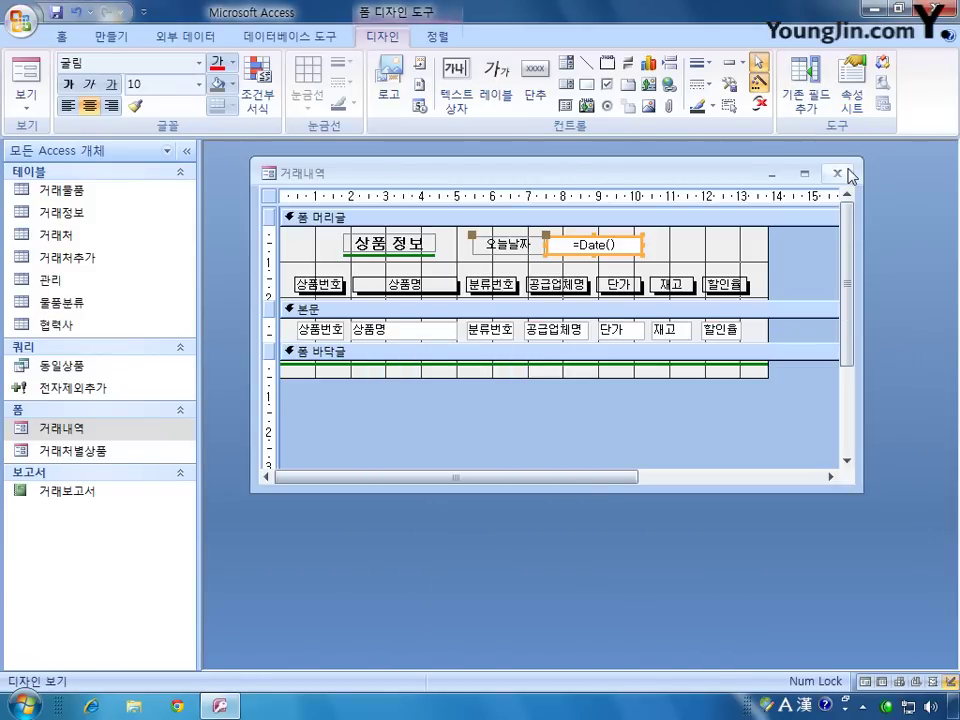
pyautogui.click(842, 172)
# Step: Save the 거래내역 design, open the form to check its data and date, then close it
pyautogui.click(401, 399)
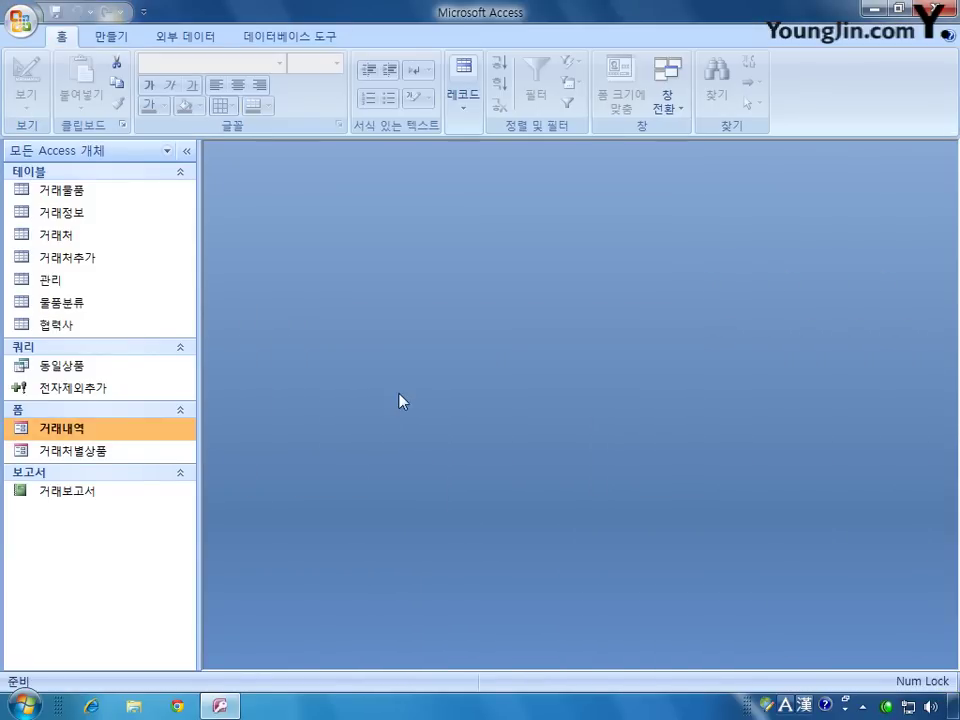
pyautogui.doubleClick(124, 430)
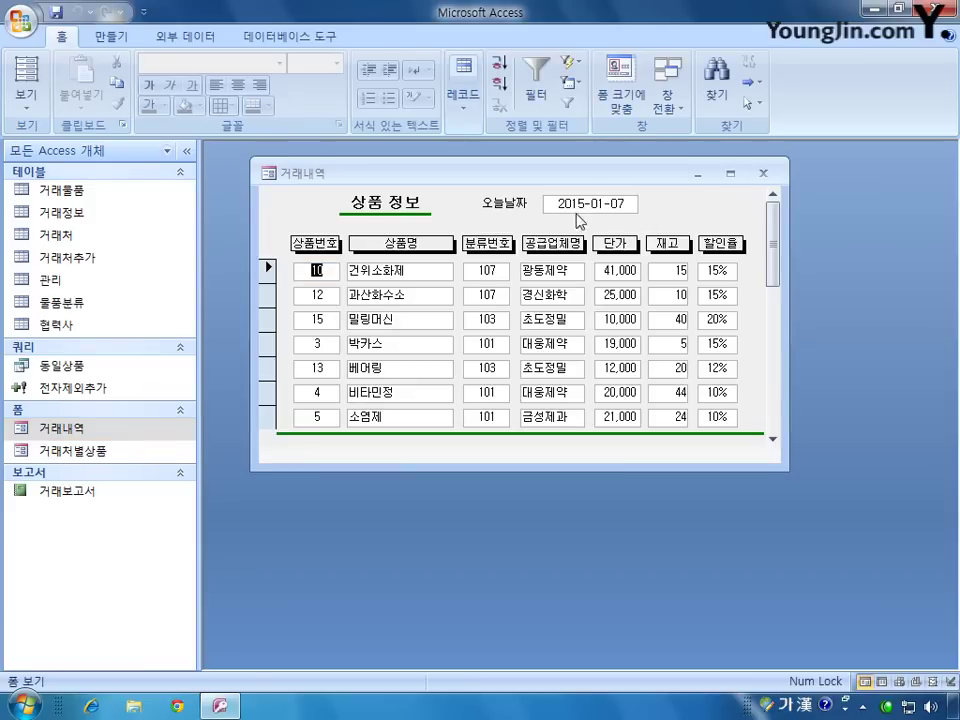
pyautogui.click(765, 175)
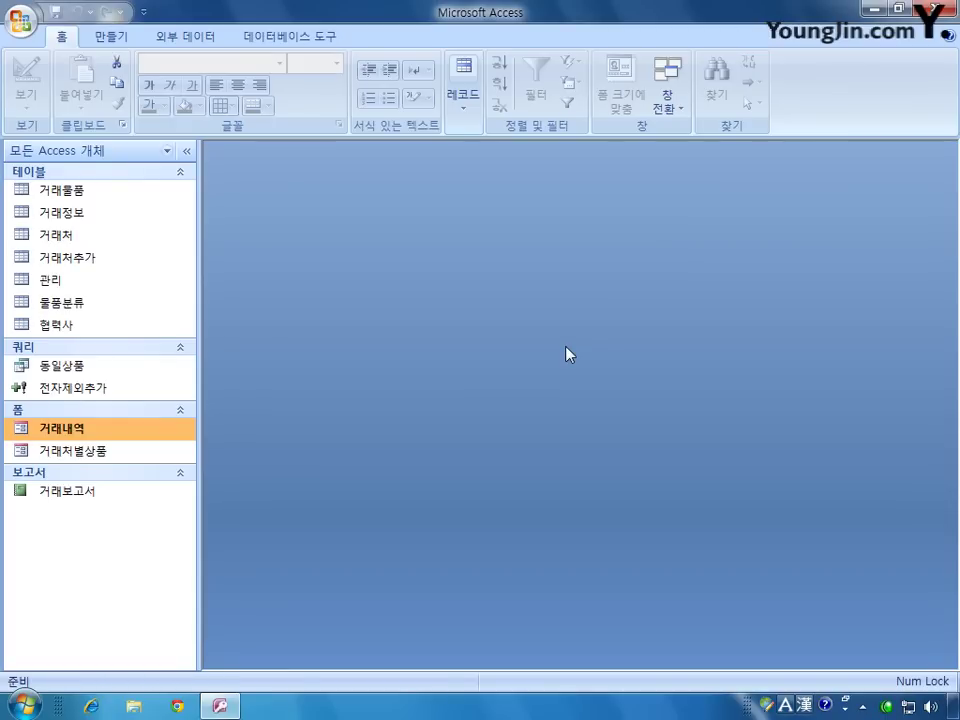
# Step: Open 거래처별상품 in design view, enlarge the window, and draw a subform control across 본문
pyautogui.rightClick(114, 455)
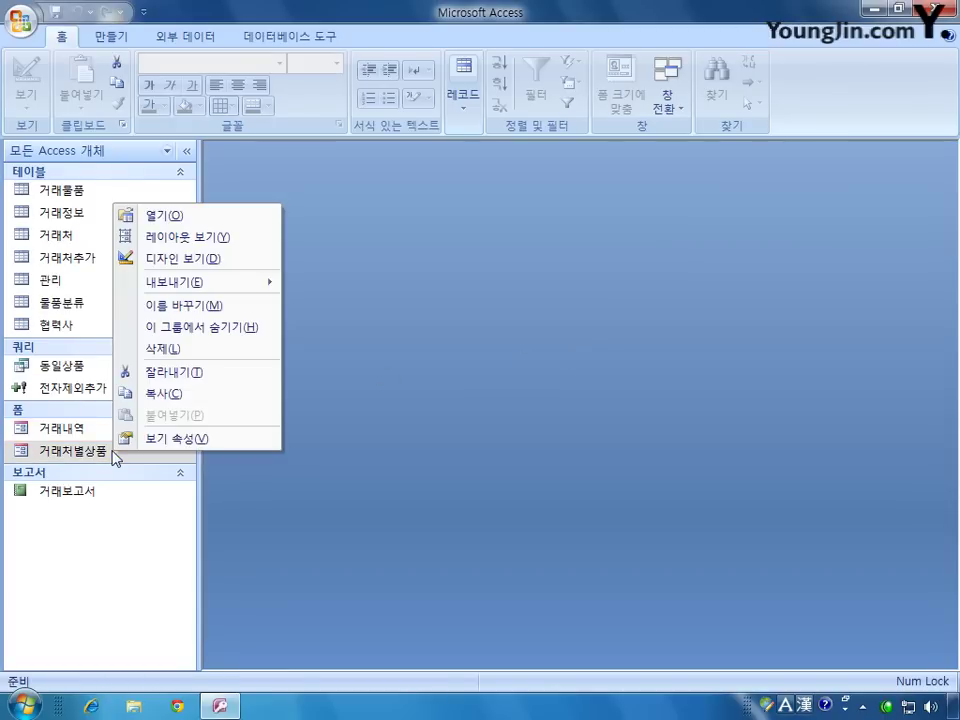
pyautogui.click(206, 260)
pyautogui.moveTo(574, 300); pyautogui.dragTo(343, 161)
pyautogui.moveTo(616, 480); pyautogui.dragTo(850, 640)
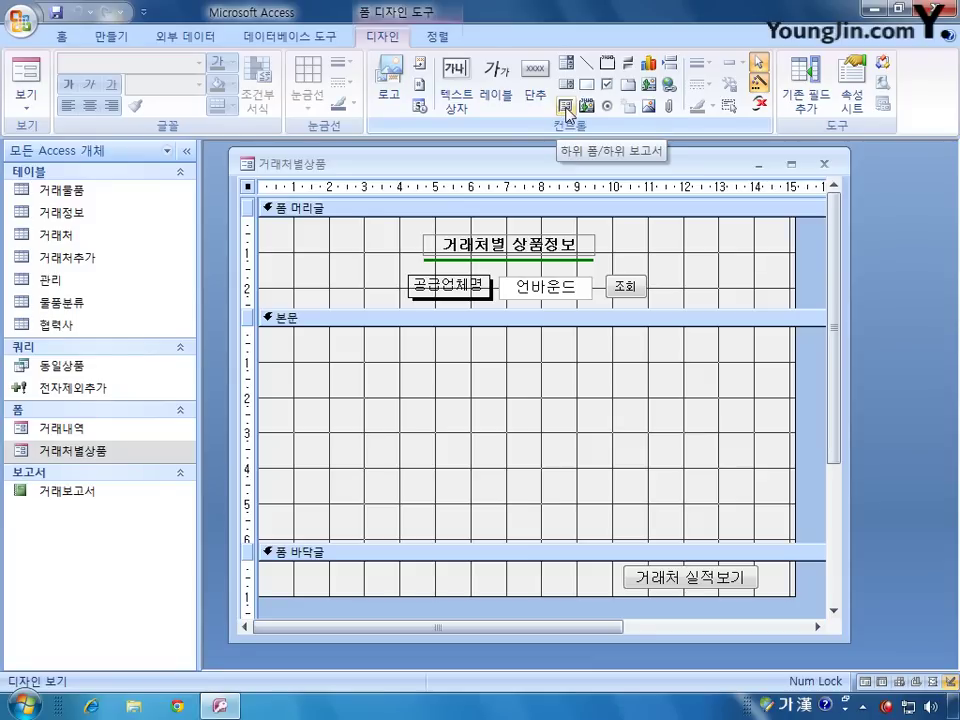
pyautogui.click(566, 107)
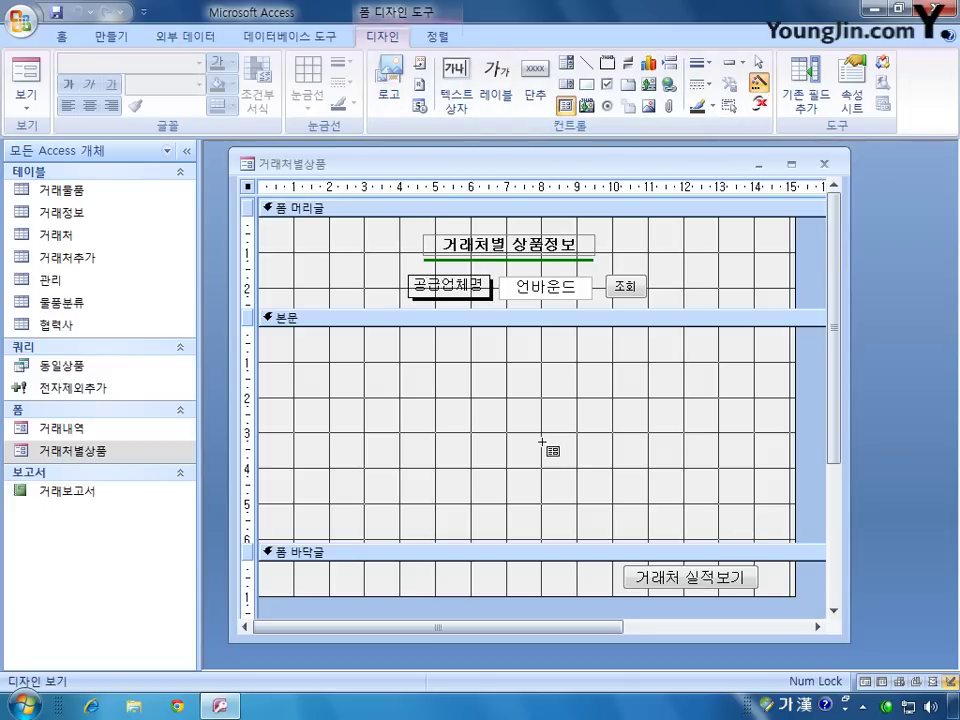
pyautogui.moveTo(280, 348); pyautogui.dragTo(761, 528)
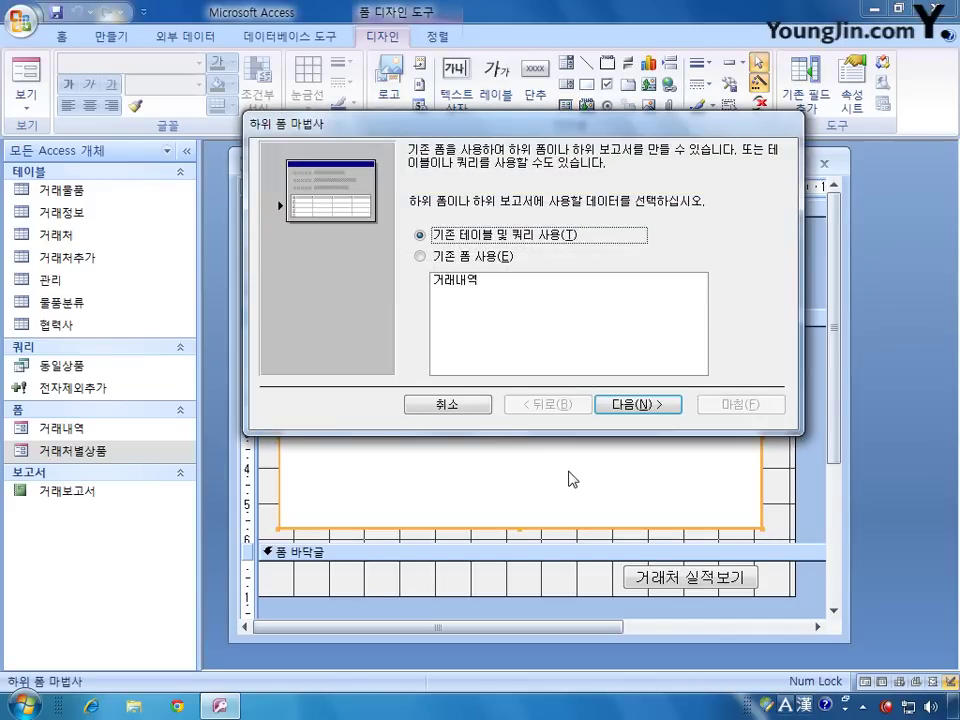
# Step: Base the subform on the existing 거래내역 form, linked by 공급업체명 to 공급업체명
pyautogui.click(448, 259)
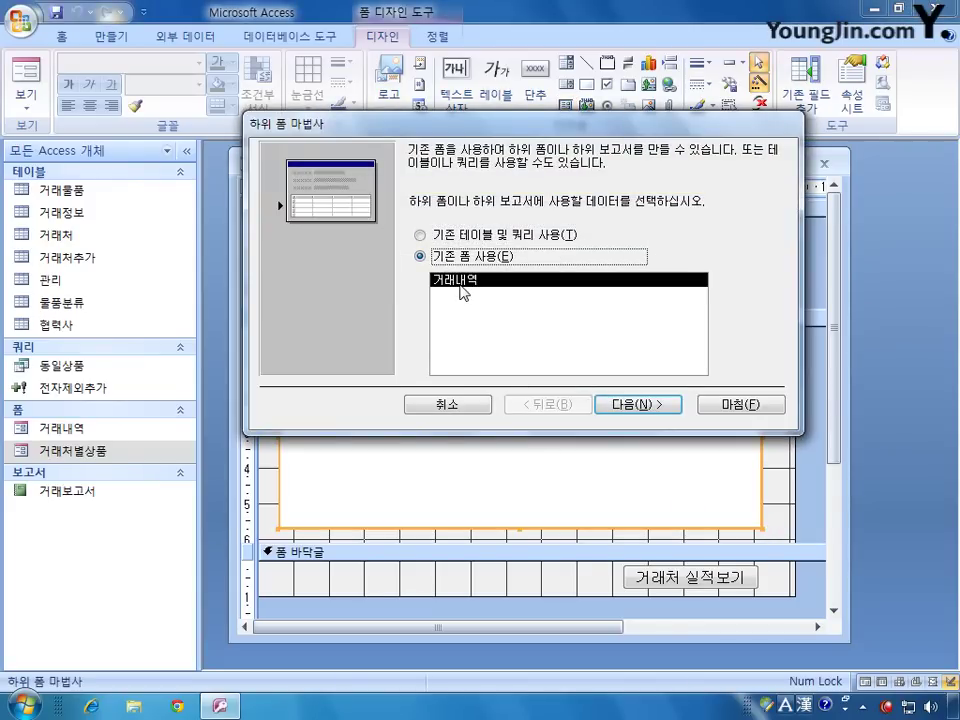
pyautogui.click(640, 406)
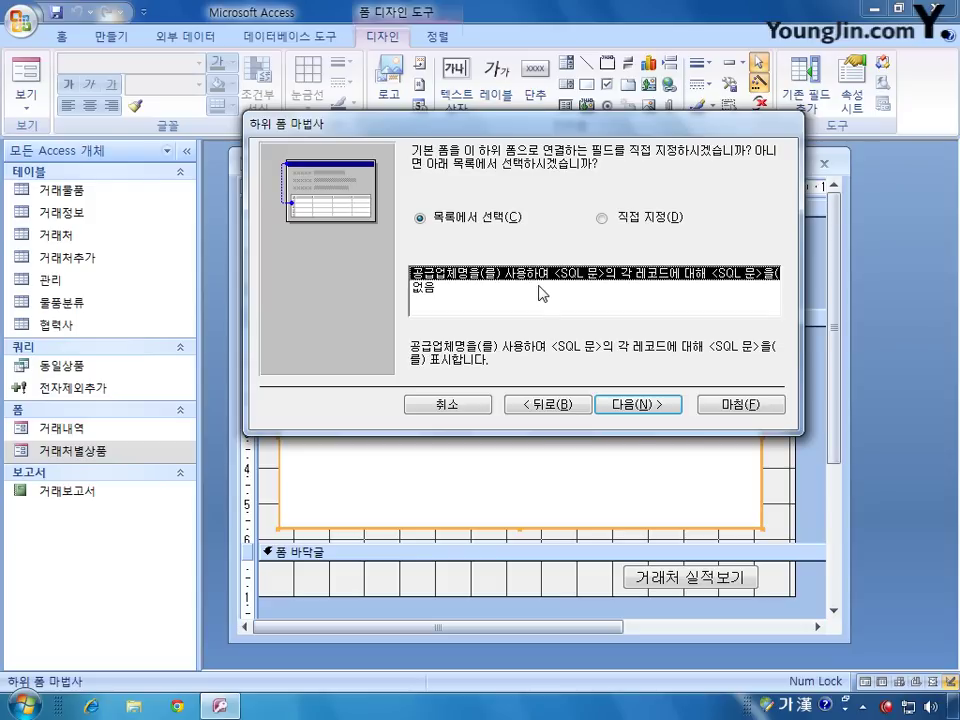
pyautogui.click(601, 217)
pyautogui.click(584, 273)
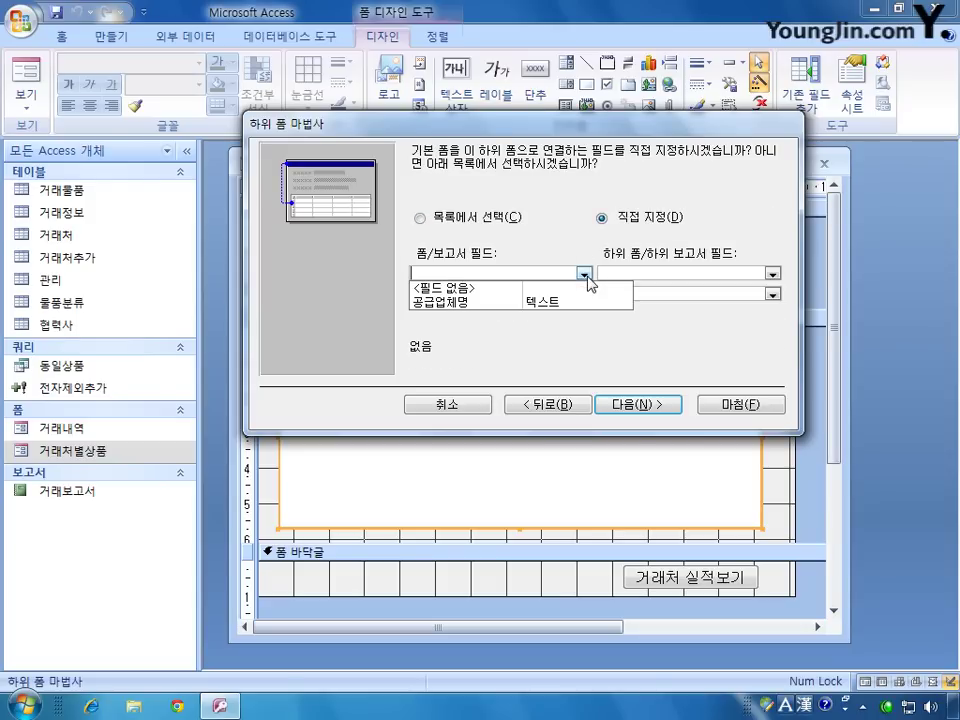
pyautogui.click(450, 301)
pyautogui.click(772, 273)
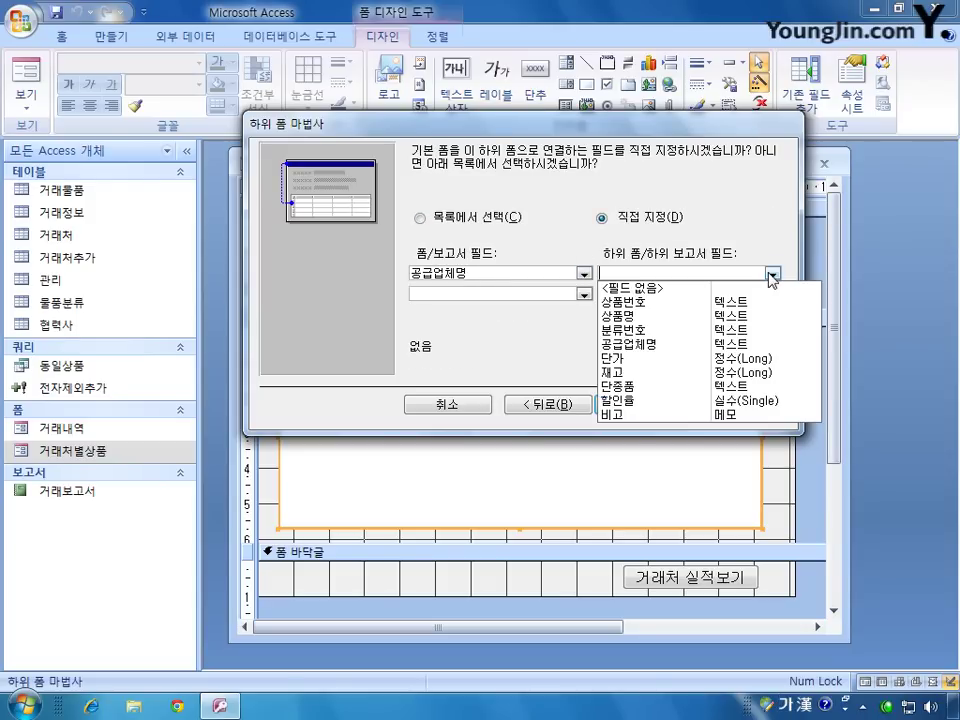
pyautogui.click(628, 343)
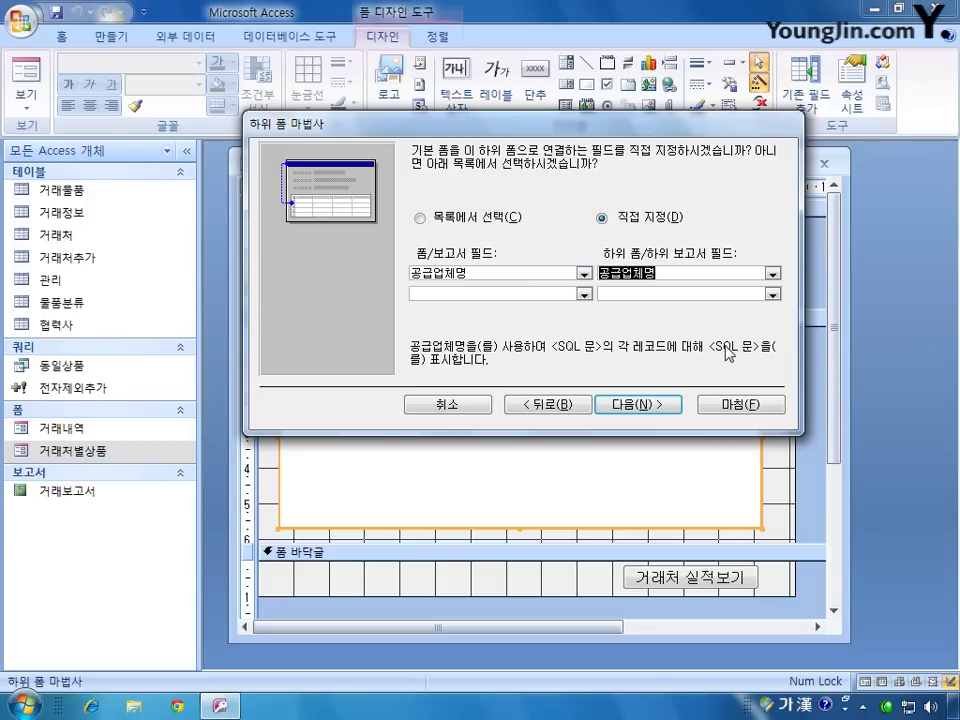
pyautogui.click(466, 218)
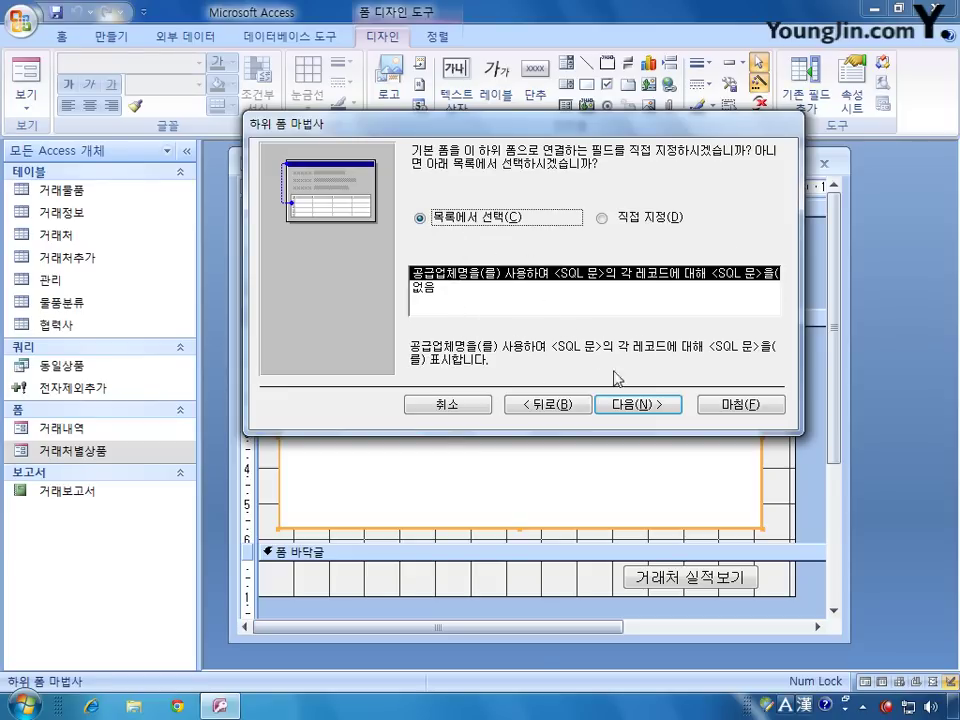
pyautogui.click(636, 405)
pyautogui.press('Hangul')
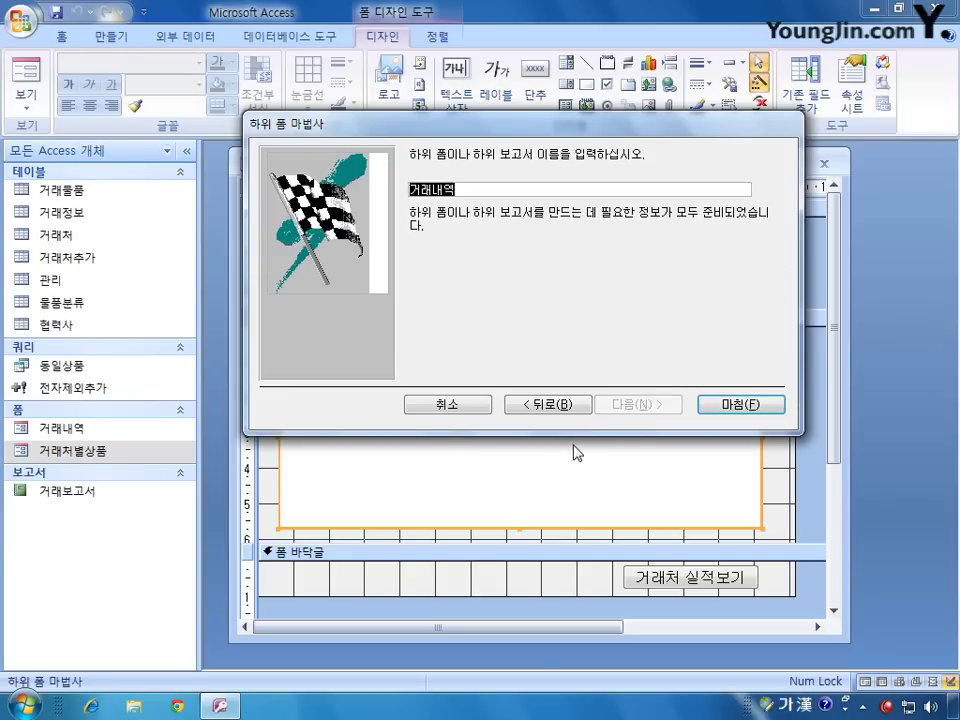
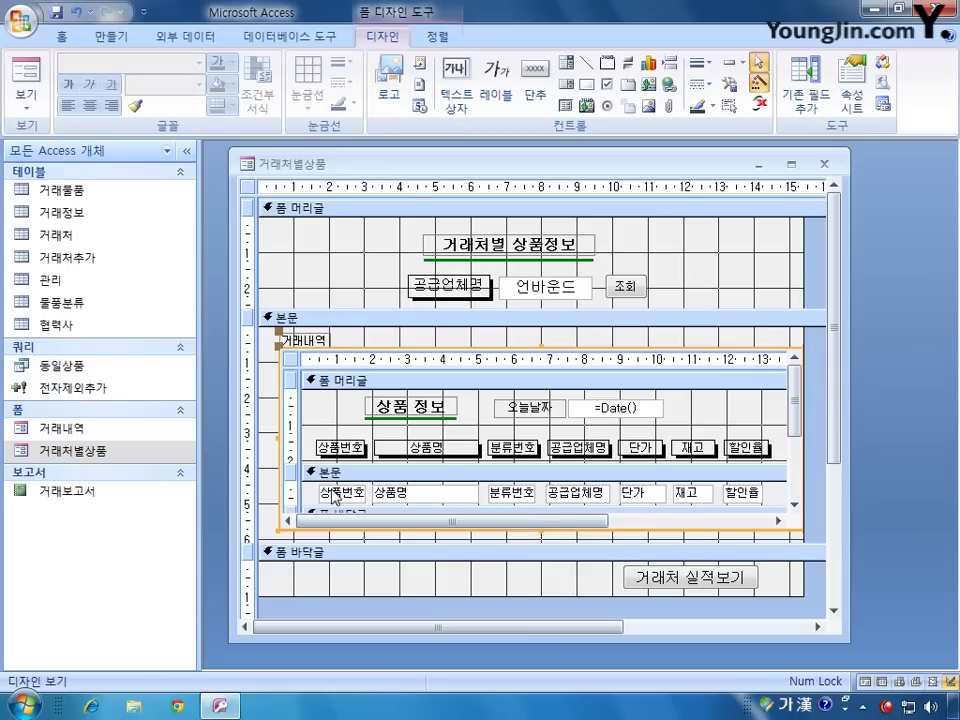
# Step: Delete the 거래내역 label sitting above the subform on the 거래처별상품 form
pyautogui.click(310, 340)
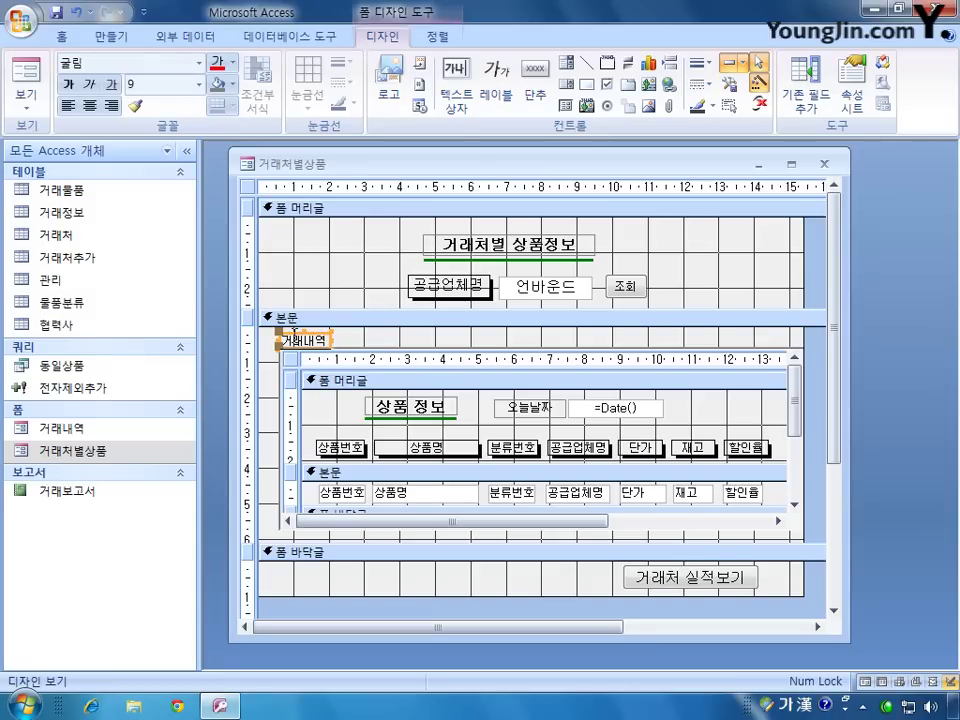
pyautogui.press('Delete')
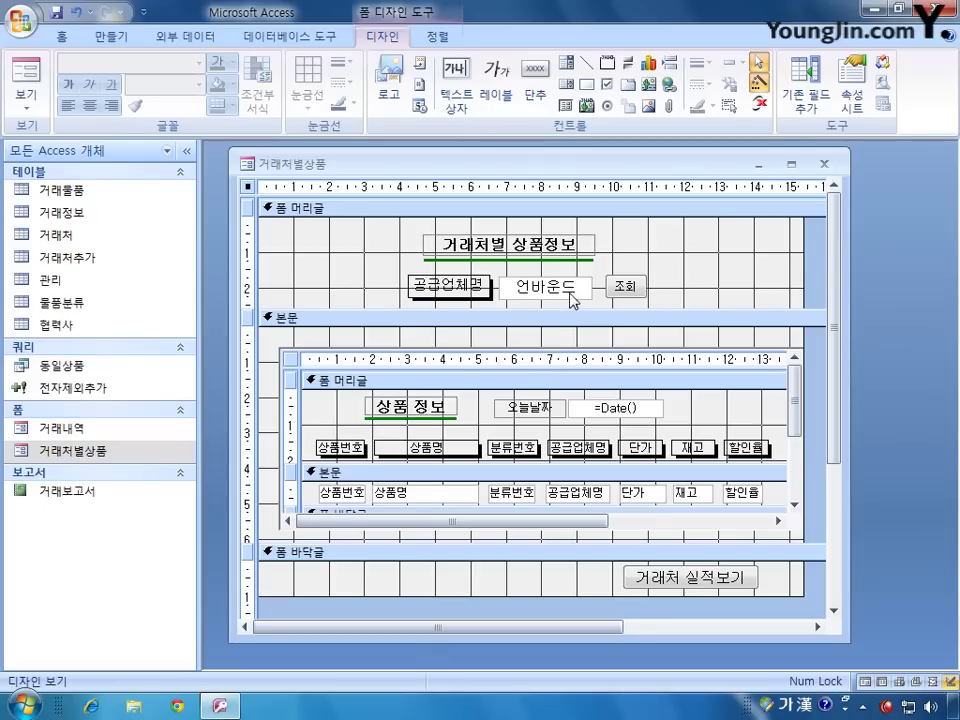
# Step: Set the 조회 button's On Click to [Event Procedure], generating an empty cmd조회_Click procedure
pyautogui.click(851, 90)
pyautogui.click(563, 377)
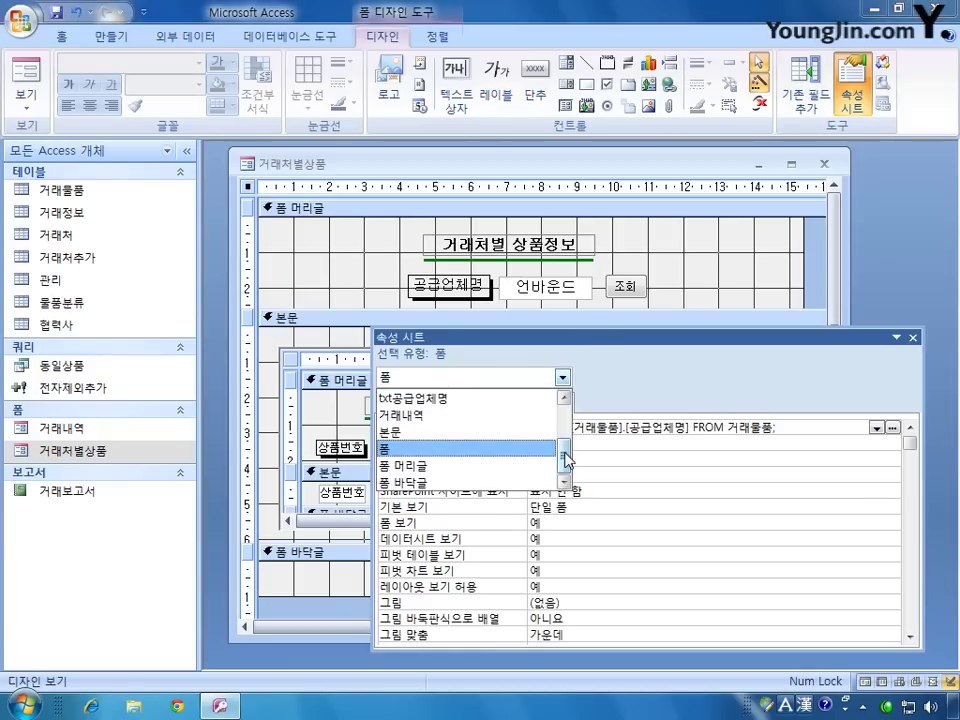
pyautogui.scroll(1, 566, 455)
pyautogui.click(520, 414)
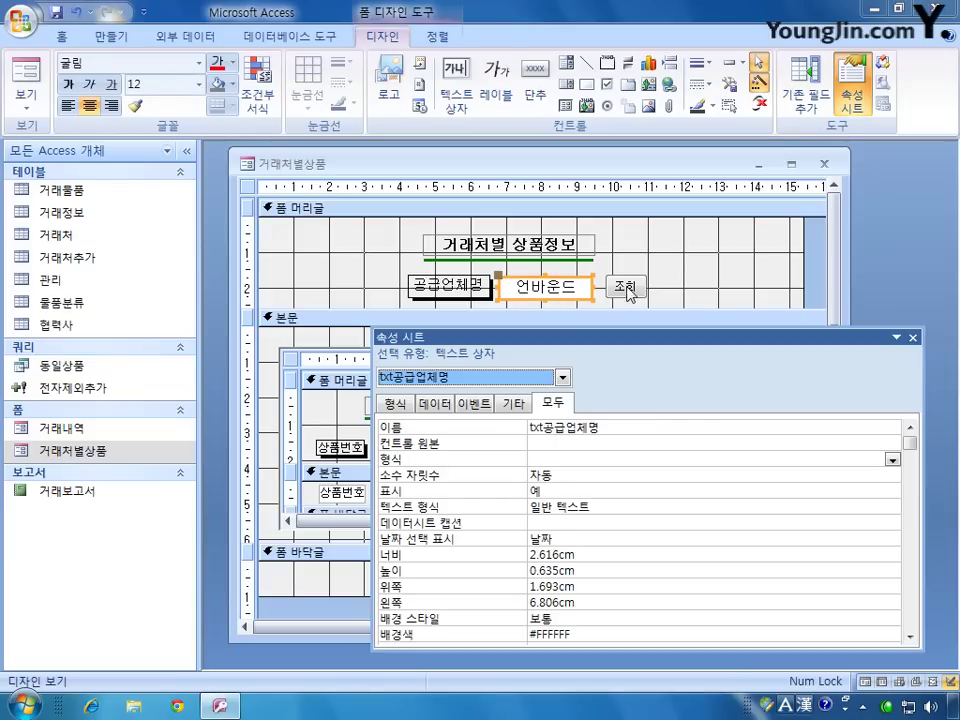
pyautogui.keyDown('shift'); pyautogui.click(635, 290); pyautogui.keyUp('shift')
pyautogui.click(636, 289)
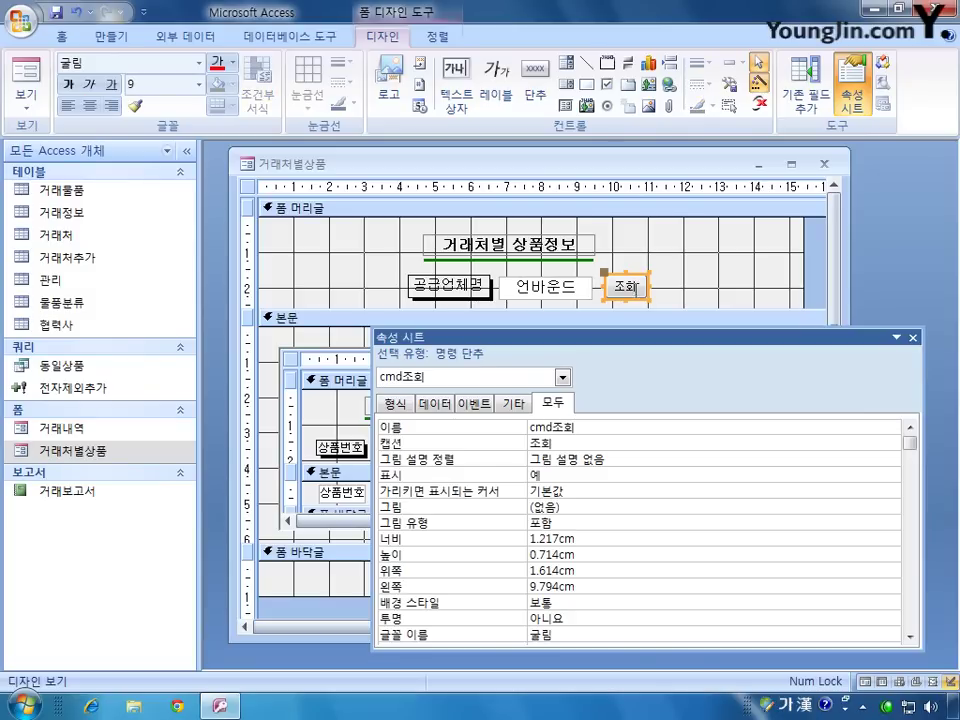
pyautogui.click(486, 403)
pyautogui.click(891, 427)
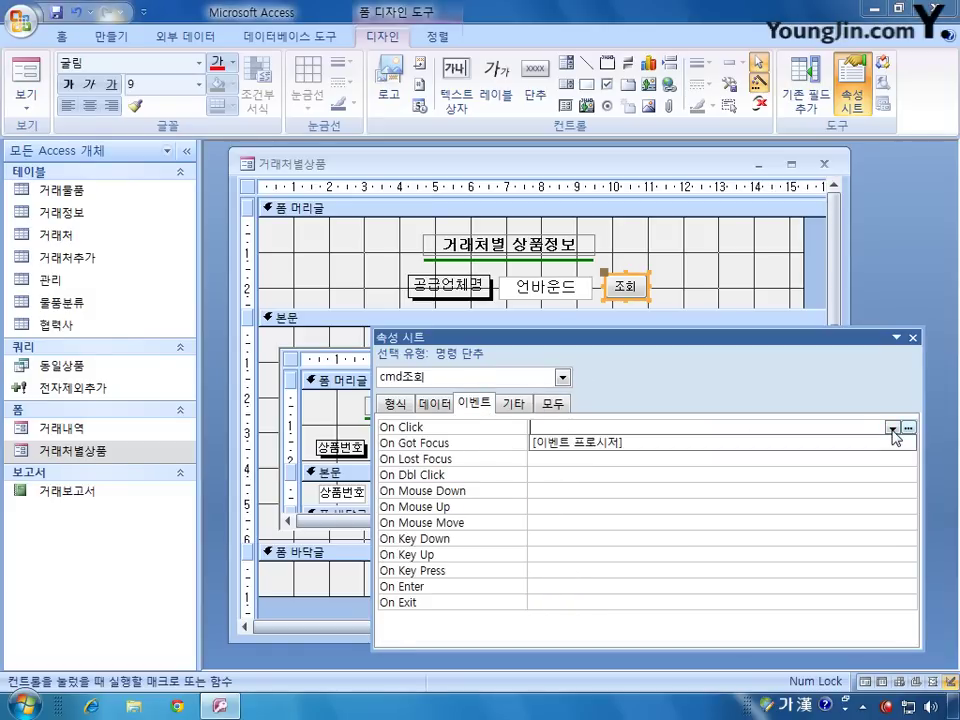
pyautogui.click(862, 446)
pyautogui.click(908, 428)
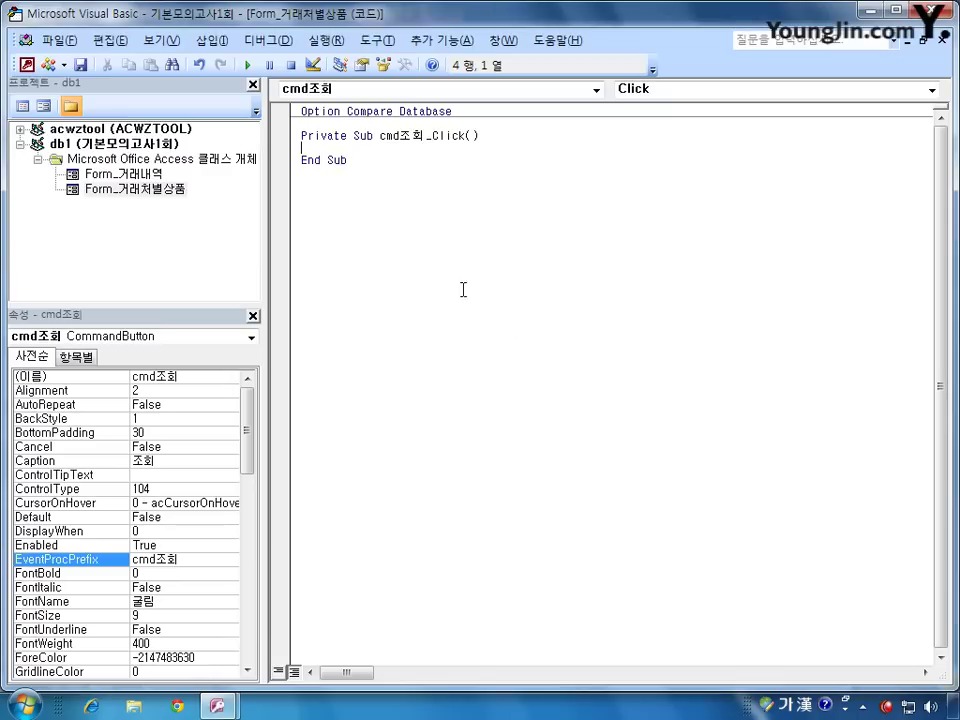
pyautogui.click(27, 64)
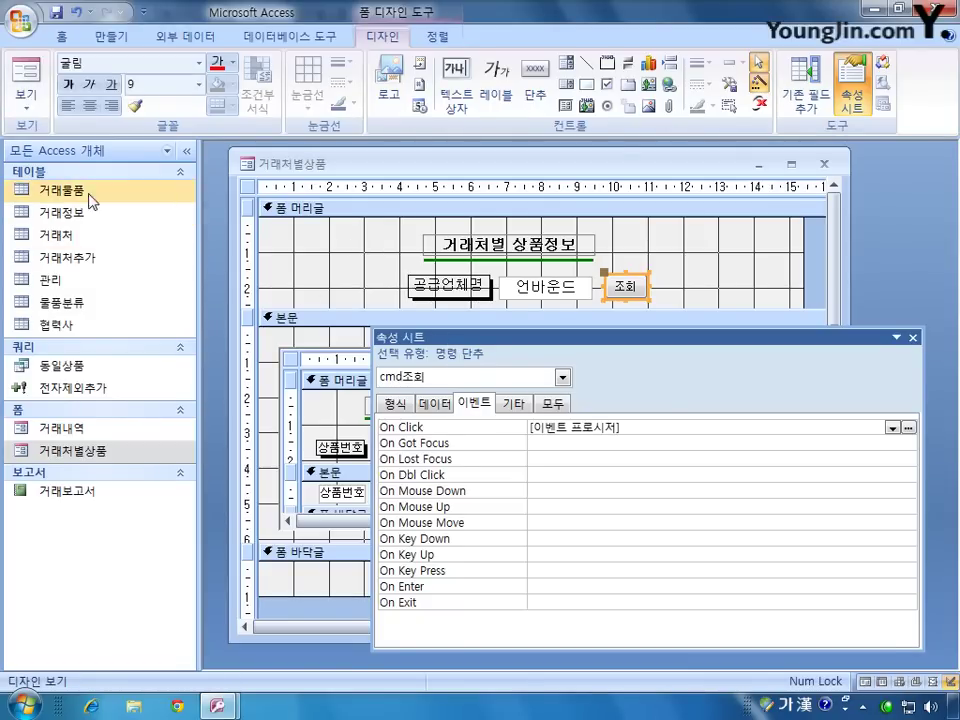
pyautogui.doubleClick(60, 189)
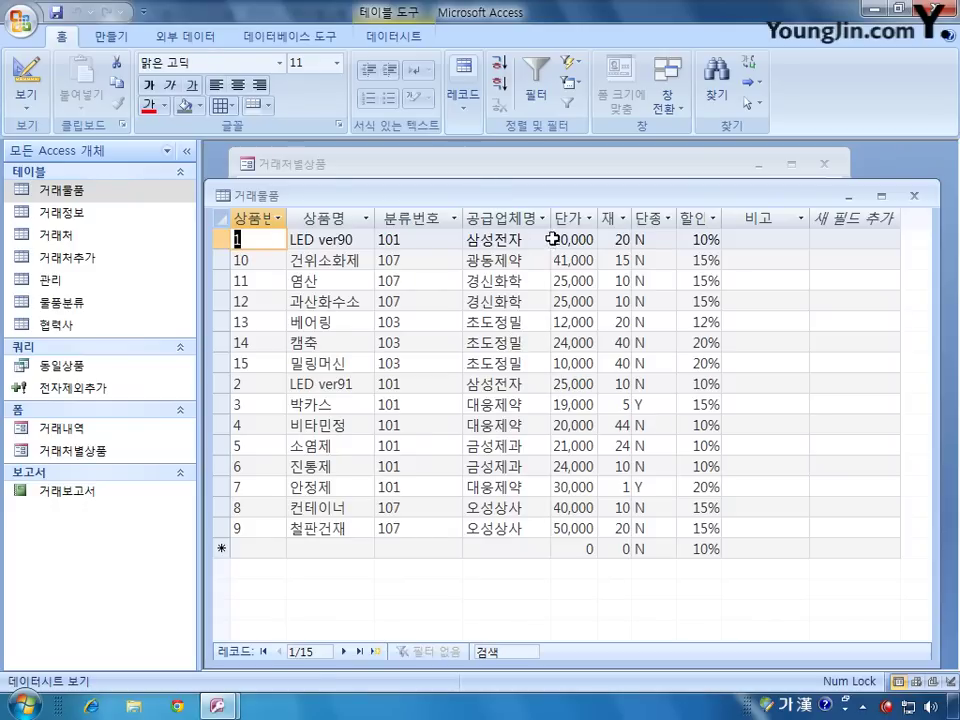
pyautogui.moveTo(598, 203); pyautogui.dragTo(623, 373)
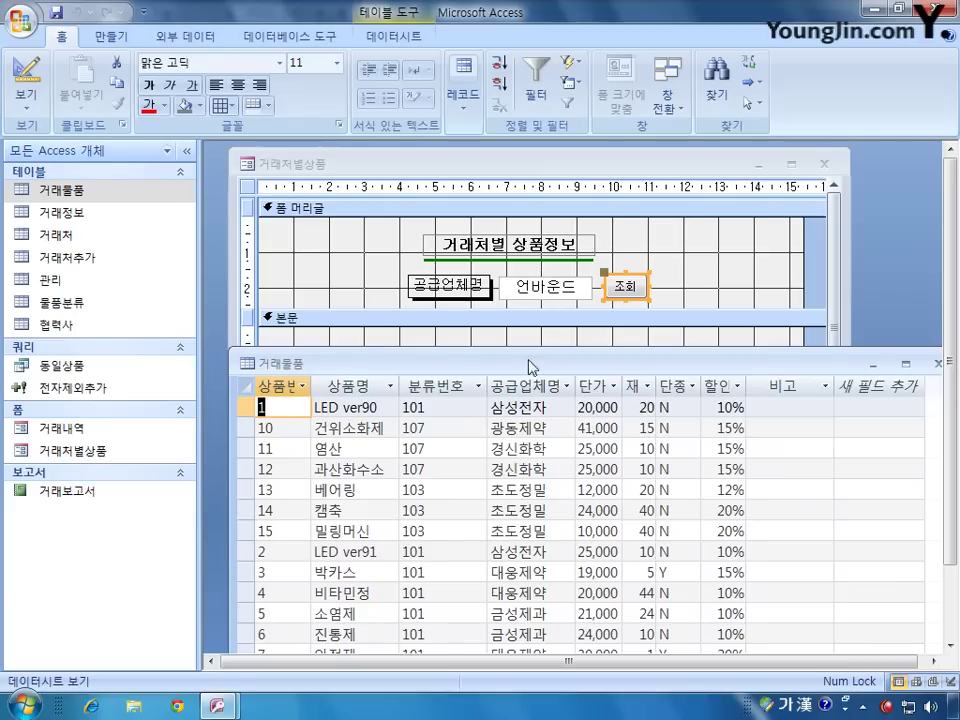
pyautogui.moveTo(740, 368); pyautogui.dragTo(660, 347)
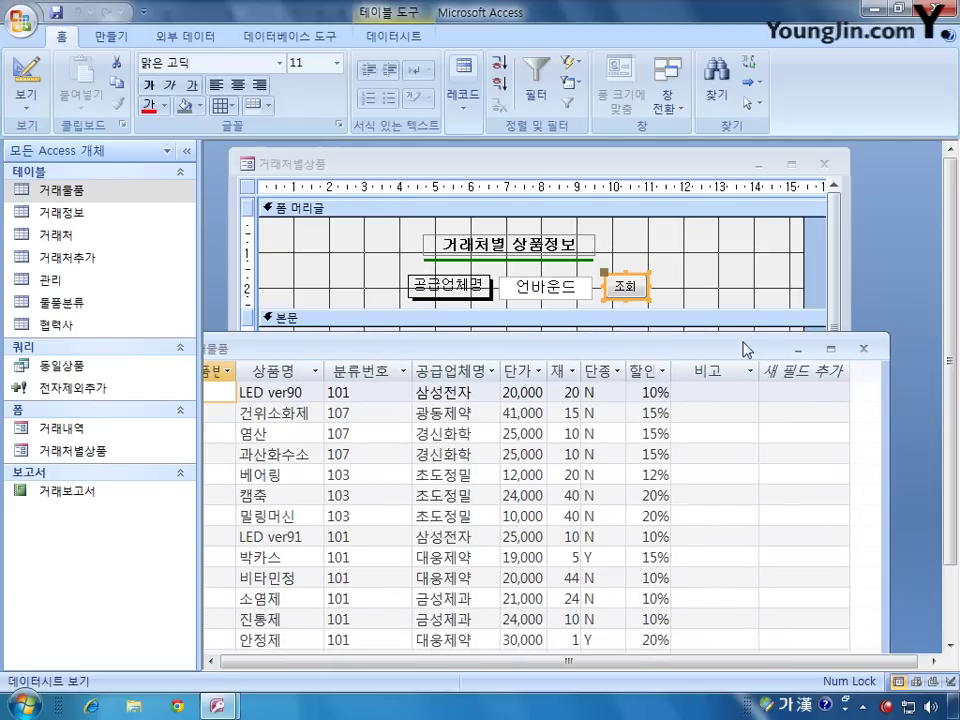
pyautogui.click(880, 342)
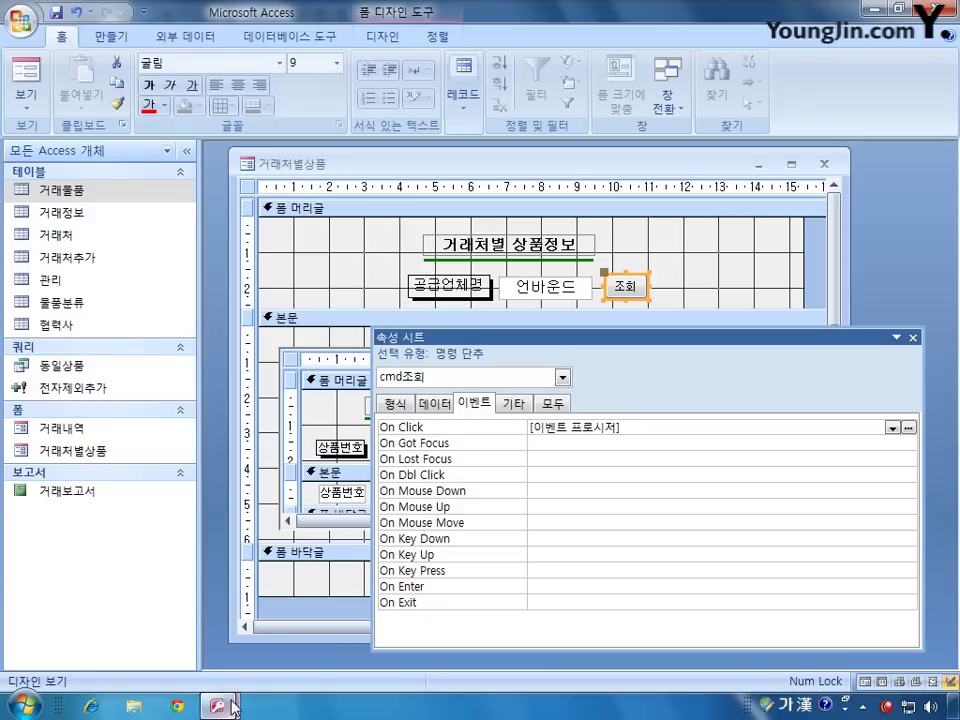
# Step: Begin the cmd조회_Click code with the line me.RecordSource =, picking RecordSource from IntelliSense
pyautogui.moveTo(233, 706)
pyautogui.click(330, 598)
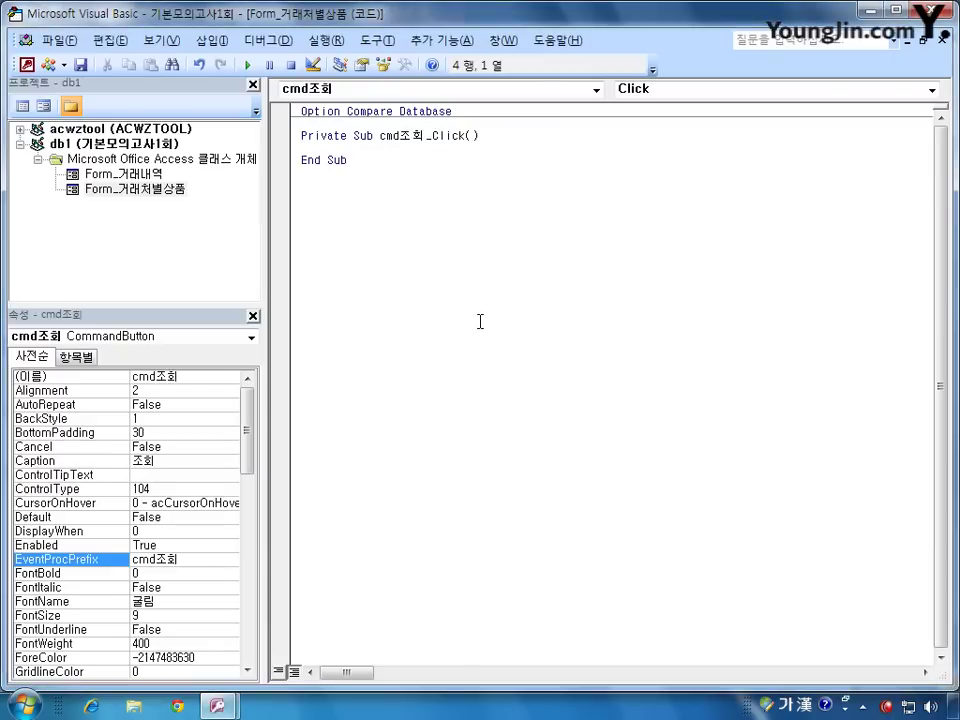
pyautogui.write('ㅡ')
pyautogui.press('BackSpace')
pyautogui.press('Hangul')
pyautogui.write('me.')
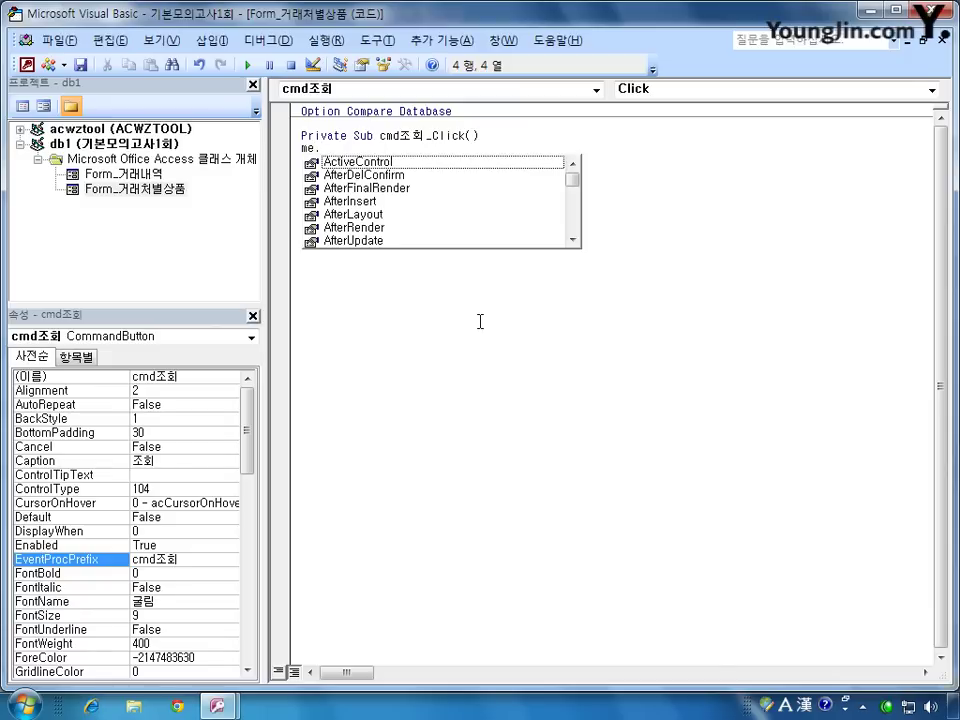
pyautogui.write('reco')
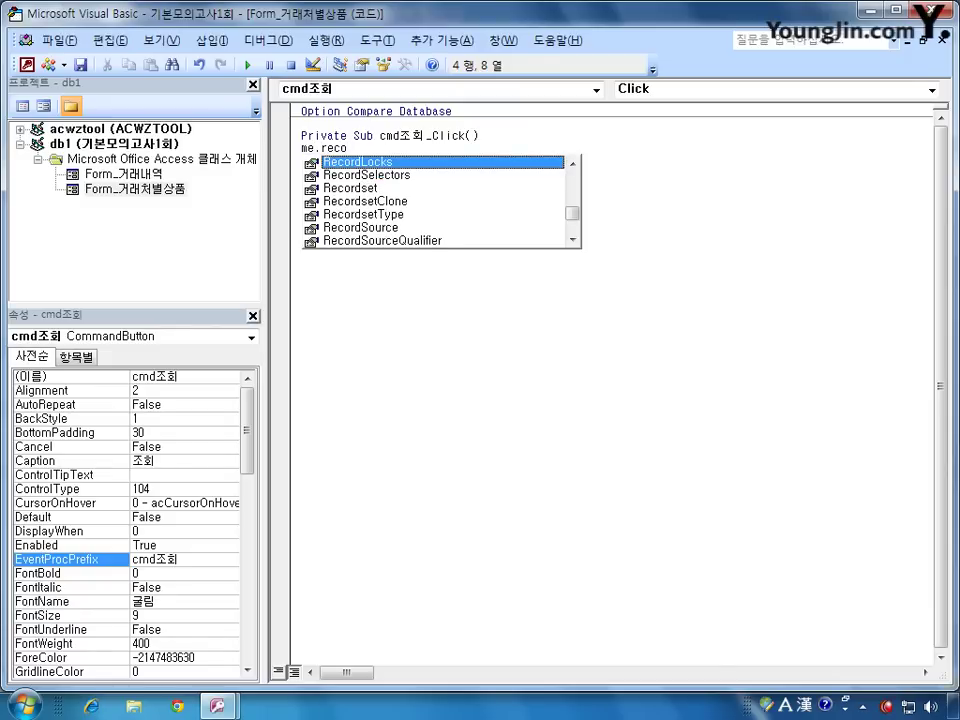
pyautogui.press('Down')
pyautogui.press('Down')
pyautogui.press('Down')
pyautogui.press('Down')
pyautogui.press('Down')
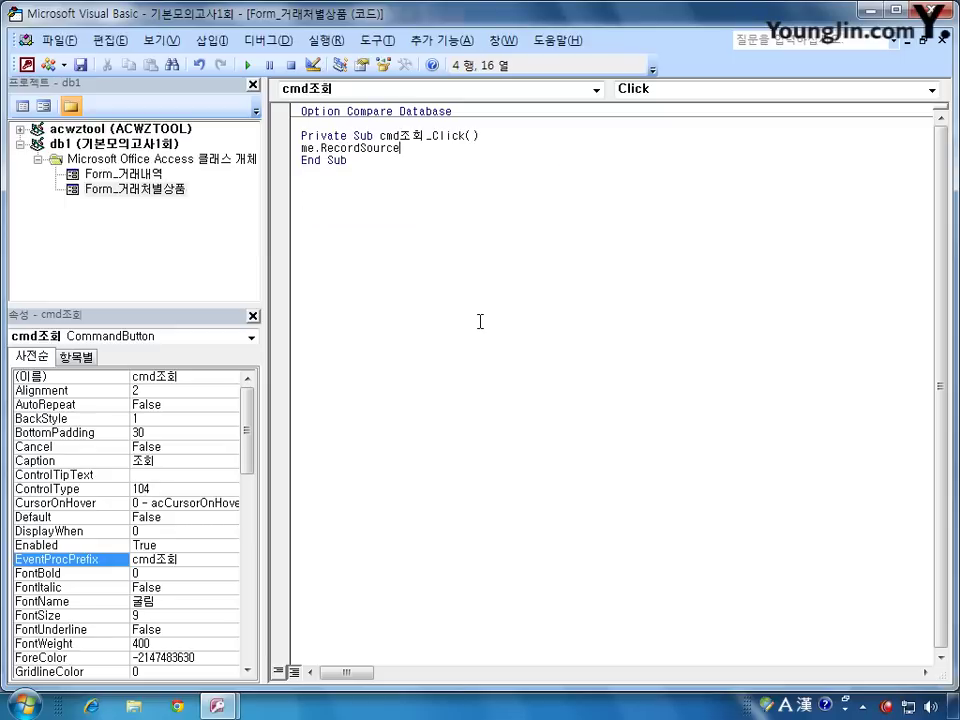
pyautogui.write('=')
pyautogui.click(27, 64)
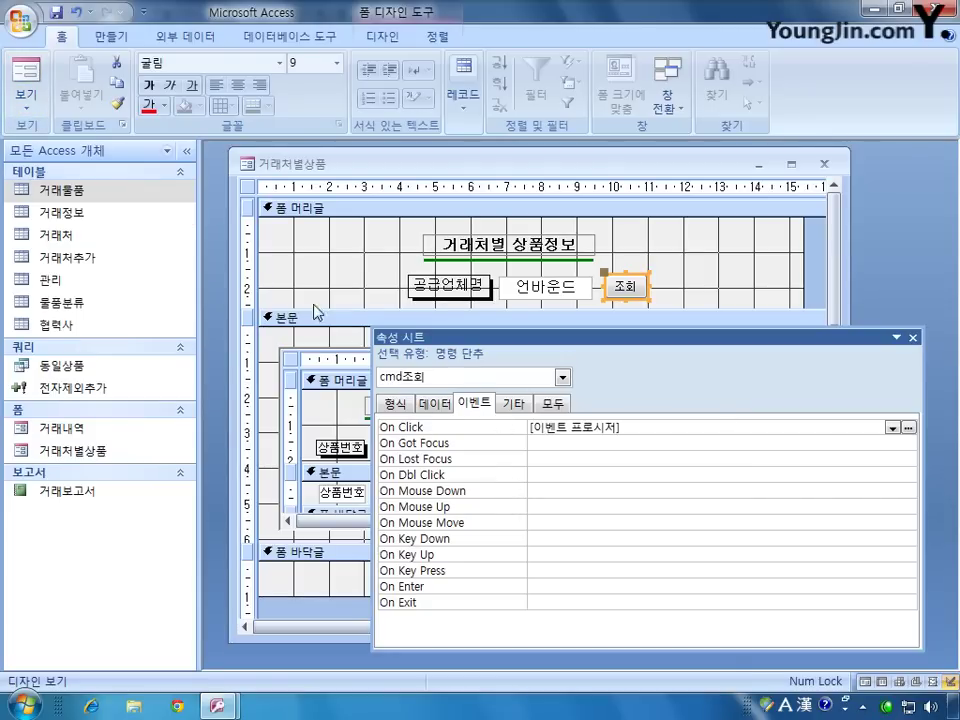
# Step: Show all form properties and examine the Record Source SELECT [거래물품].[공급업체명] FROM 거래물품
pyautogui.click(248, 187)
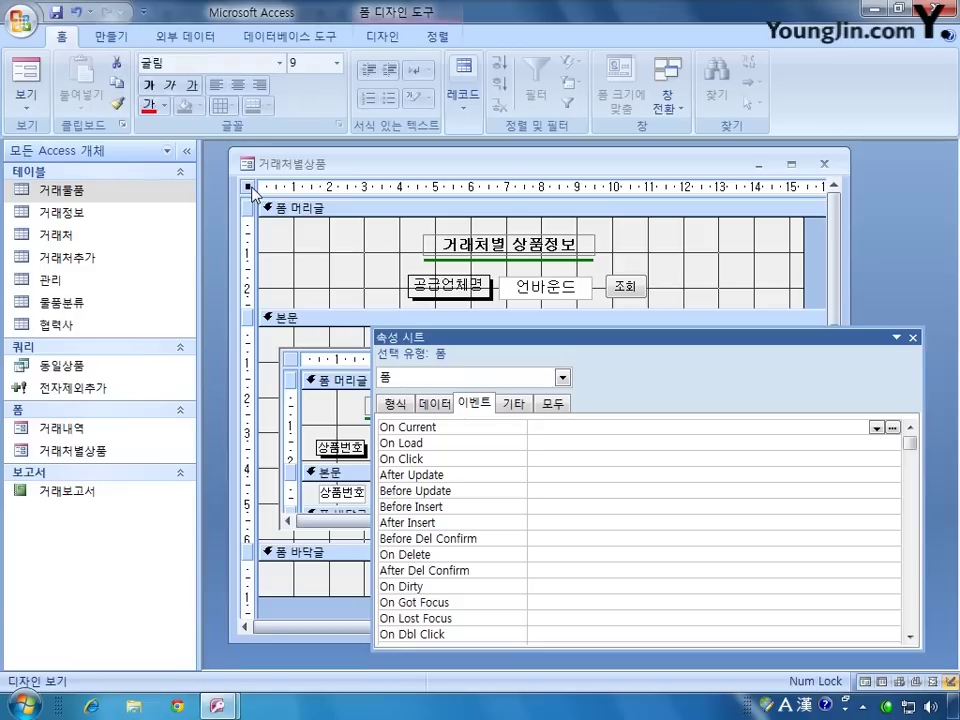
pyautogui.click(551, 410)
pyautogui.moveTo(789, 426); pyautogui.dragTo(517, 426)
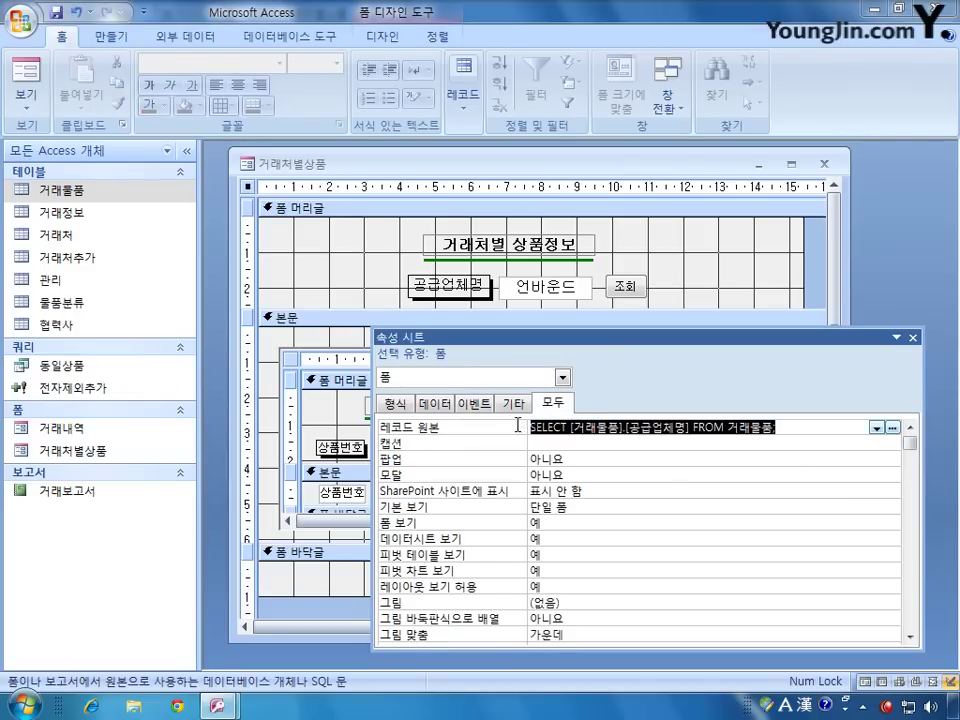
pyautogui.click(801, 428)
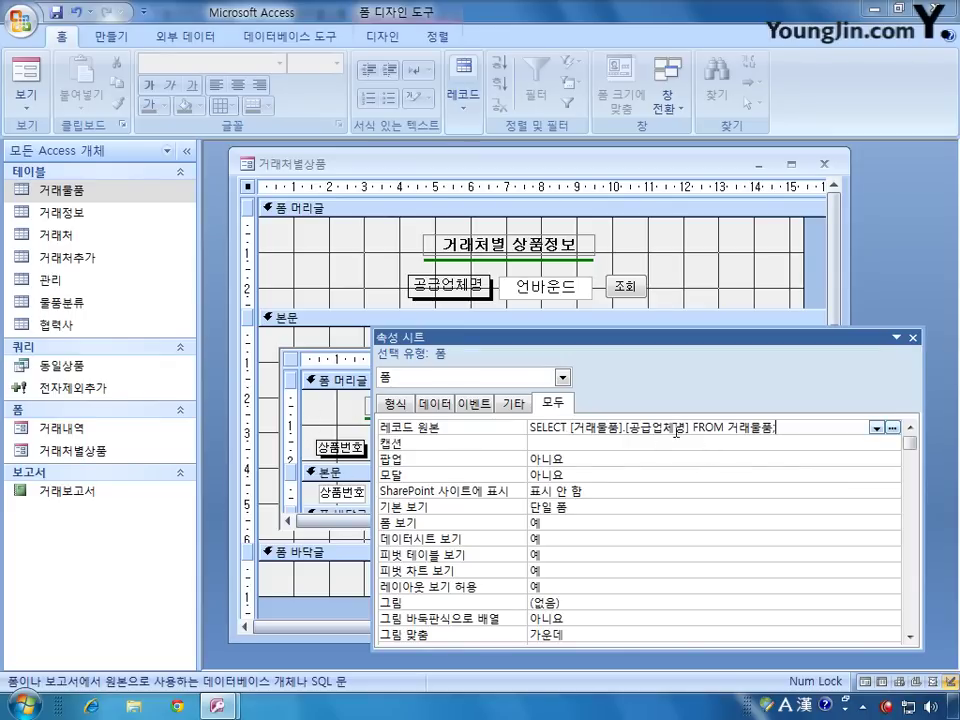
pyautogui.moveTo(788, 427); pyautogui.dragTo(524, 425)
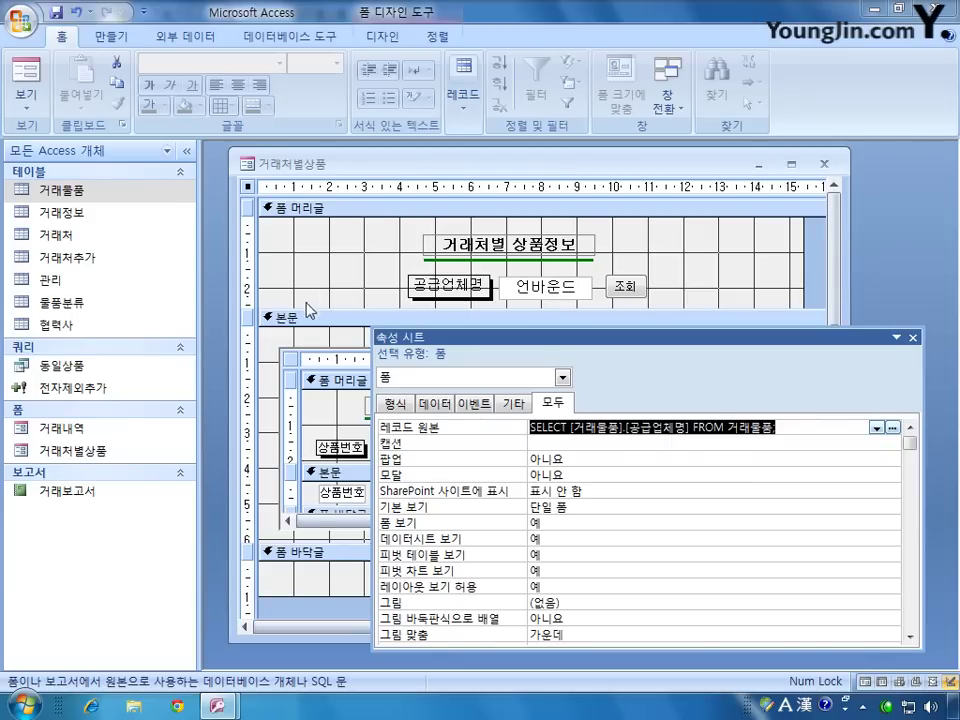
# Step: In the RecordSource line, type the SQL start select 공급업체명 from 거래물품
pyautogui.moveTo(218, 704)
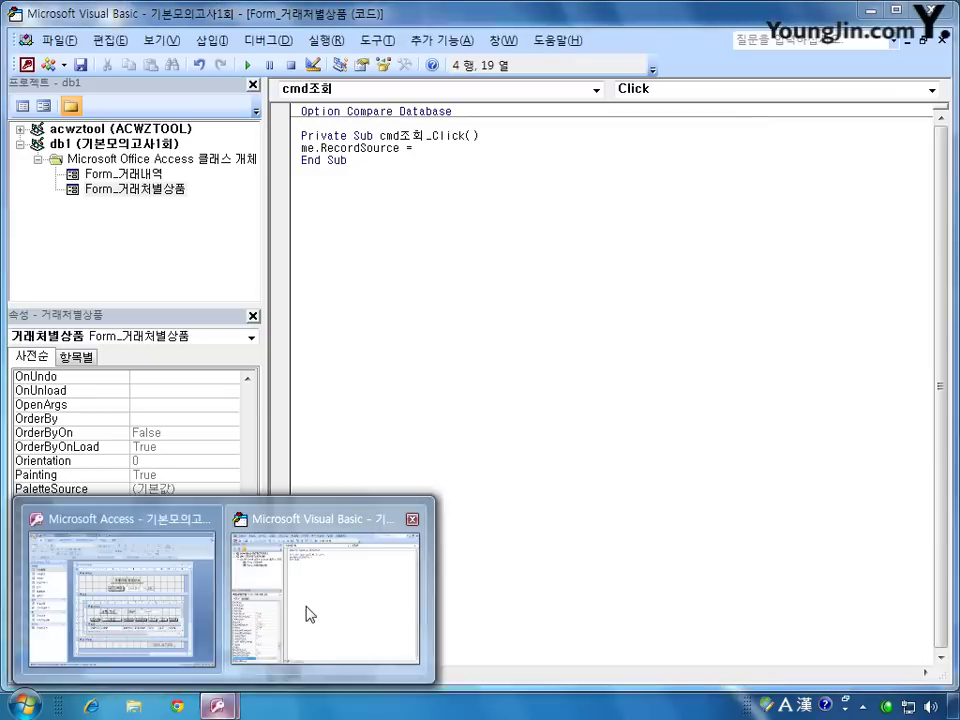
pyautogui.click(311, 612)
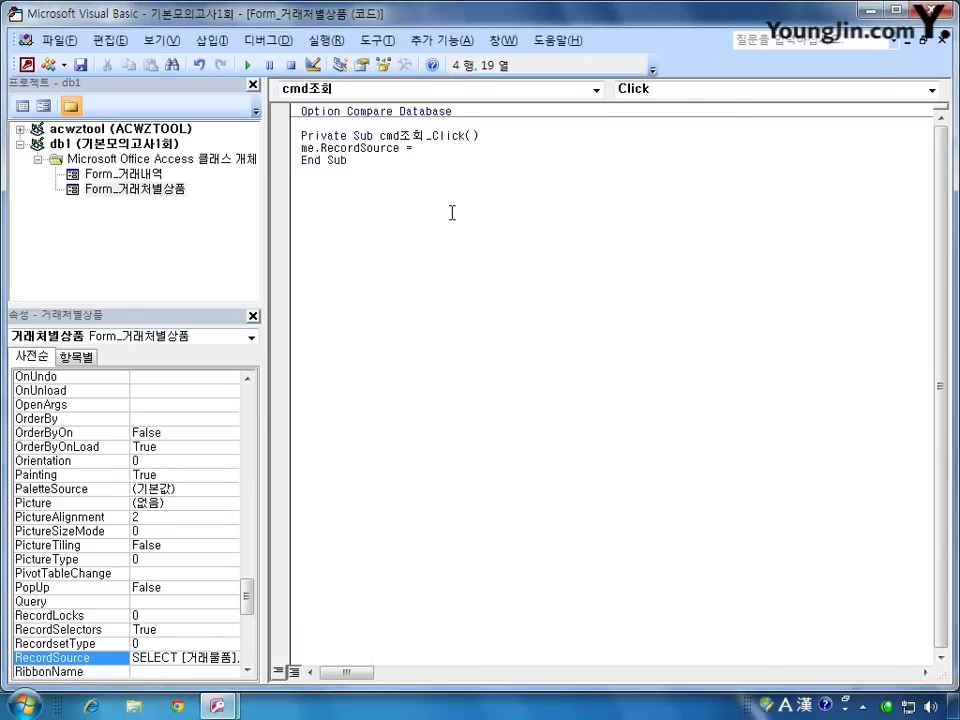
pyautogui.write('select r')
pyautogui.press('BackSpace')
pyautogui.press('Hangul')
pyautogui.write('공급업체명')
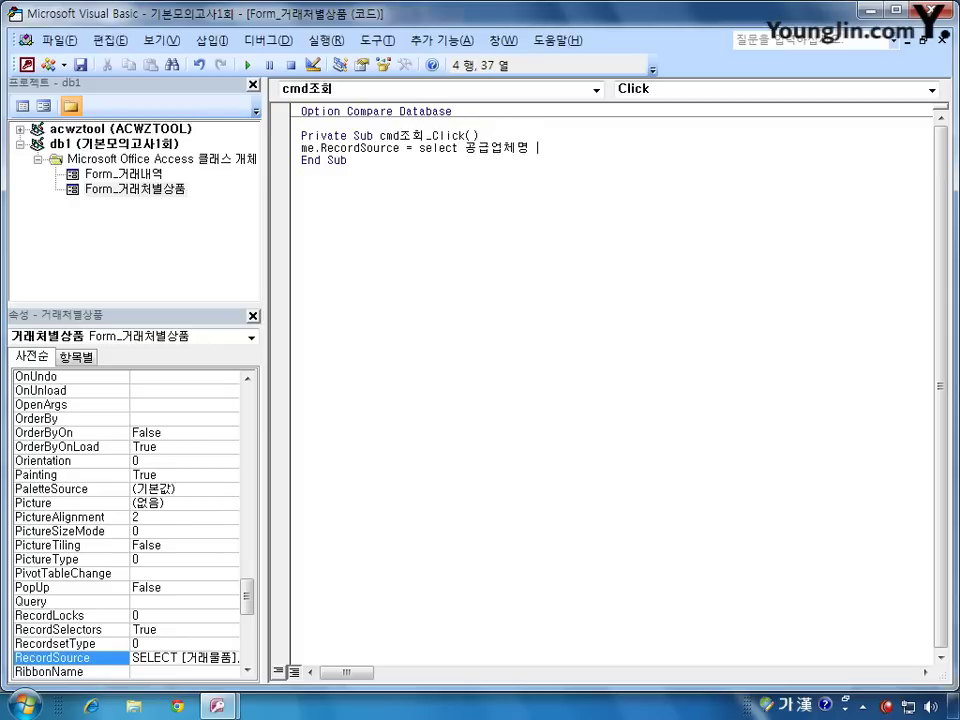
pyautogui.press('Hangul')
pyautogui.write('from')
pyautogui.press('Hangul')
pyautogui.write('거래물품')
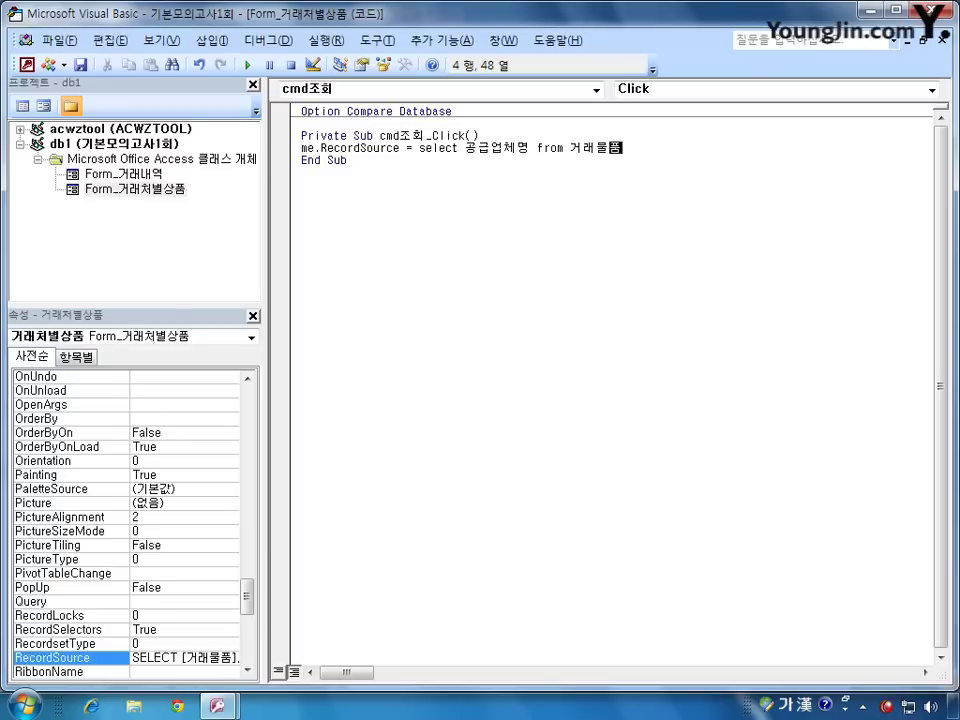
# Step: Add the condition where 공급업체명 = txt공급업체명 to the SQL
pyautogui.press('Hangul')
pyautogui.write('whee')
pyautogui.press('BackSpace')
pyautogui.write('re')
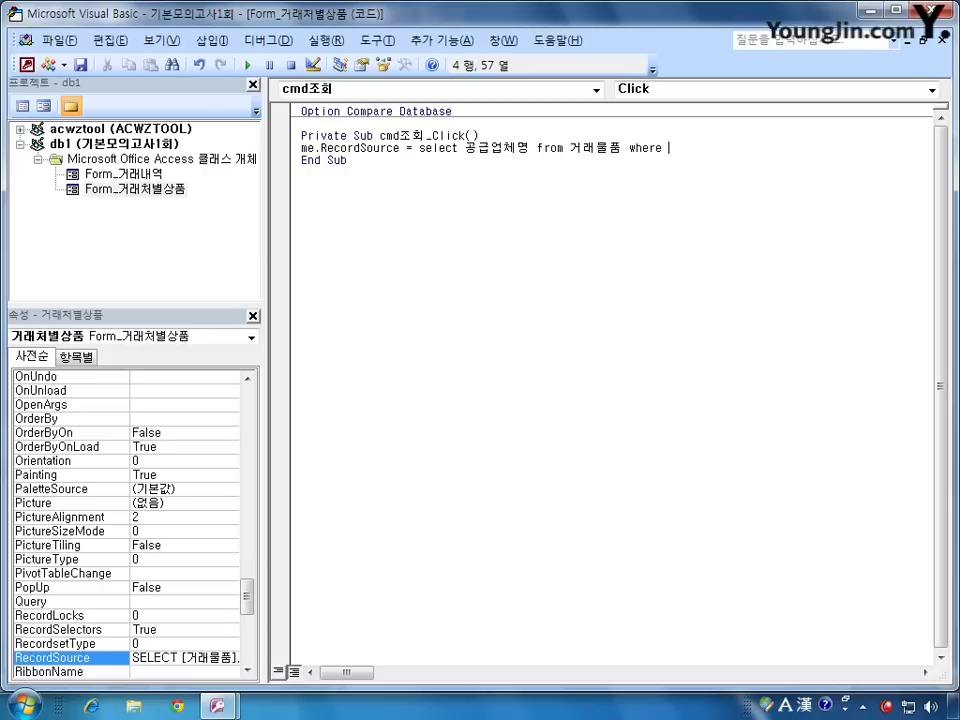
pyautogui.write('rhd')
pyautogui.press('BackSpace')
pyautogui.press('BackSpace')
pyautogui.press('BackSpace')
pyautogui.press('Hangul')
pyautogui.write('고ㅇ급업체명')
pyautogui.write(' =')
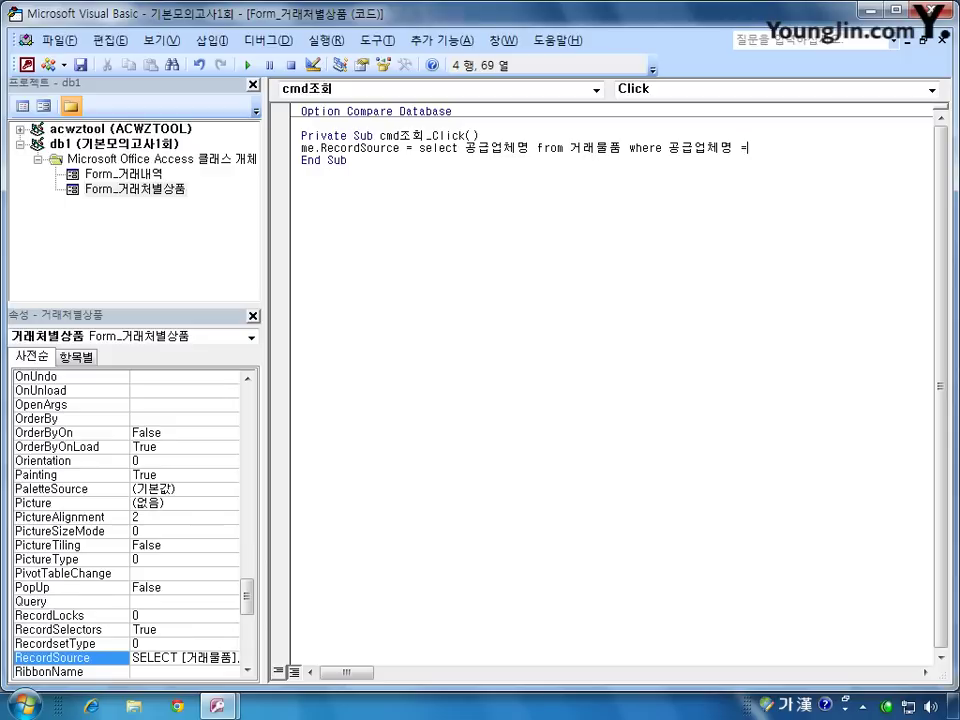
pyautogui.press('Hangul')
pyautogui.write('txt')
pyautogui.press('Hangul')
pyautogui.write('공급어ㅂ체명')
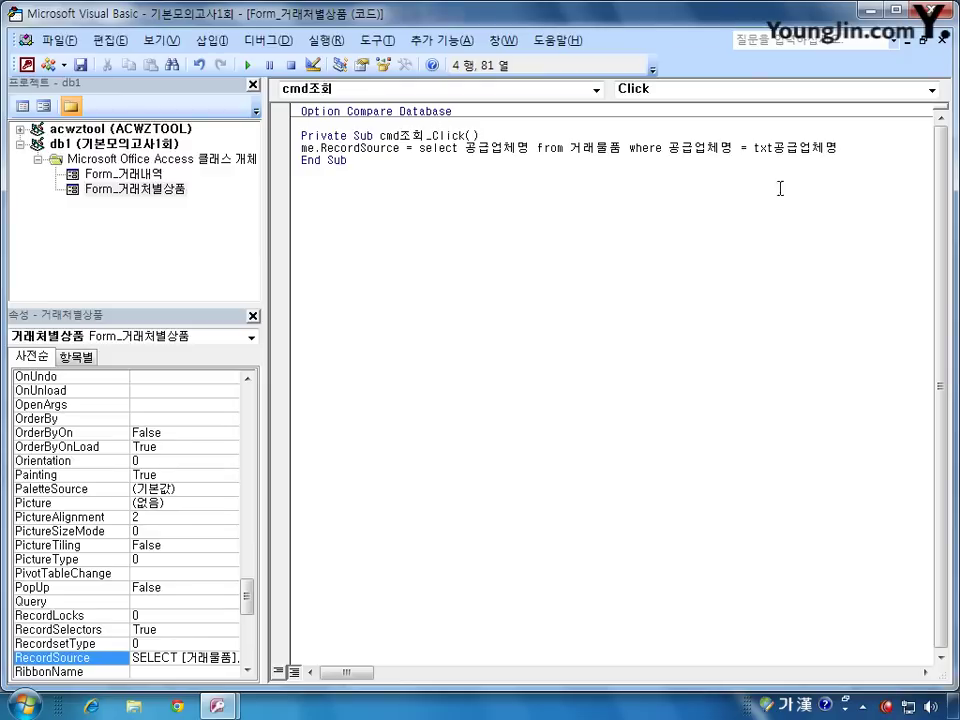
# Step: Surround the txt공급업체명 value with single quotes
pyautogui.click(755, 148)
pyautogui.write("'")
pyautogui.press('End')
pyautogui.write("'")
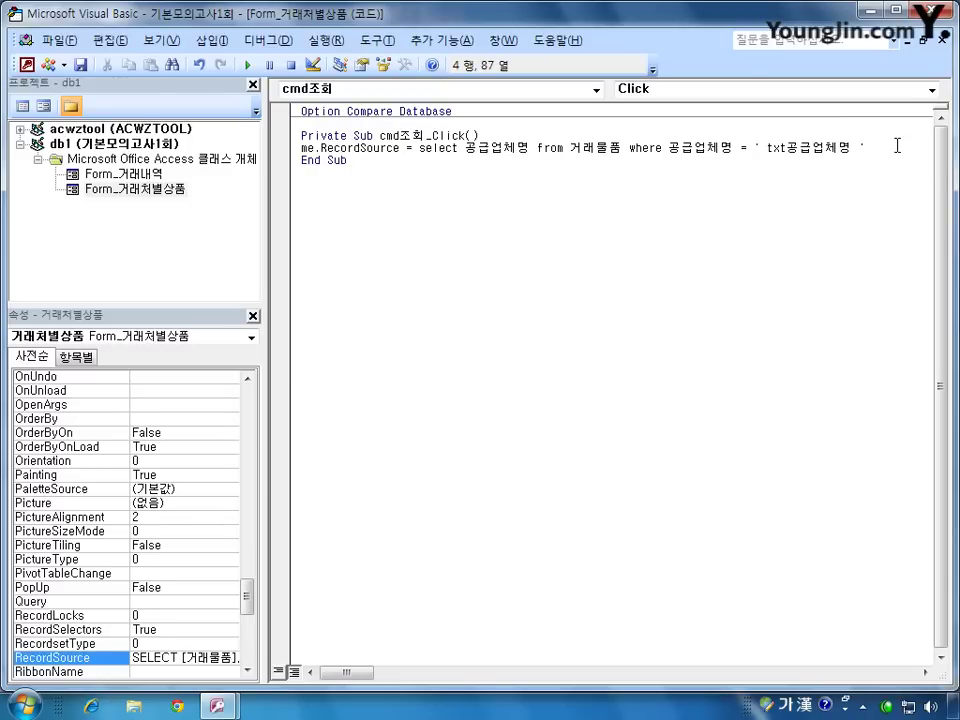
pyautogui.moveTo(767, 147); pyautogui.dragTo(852, 150)
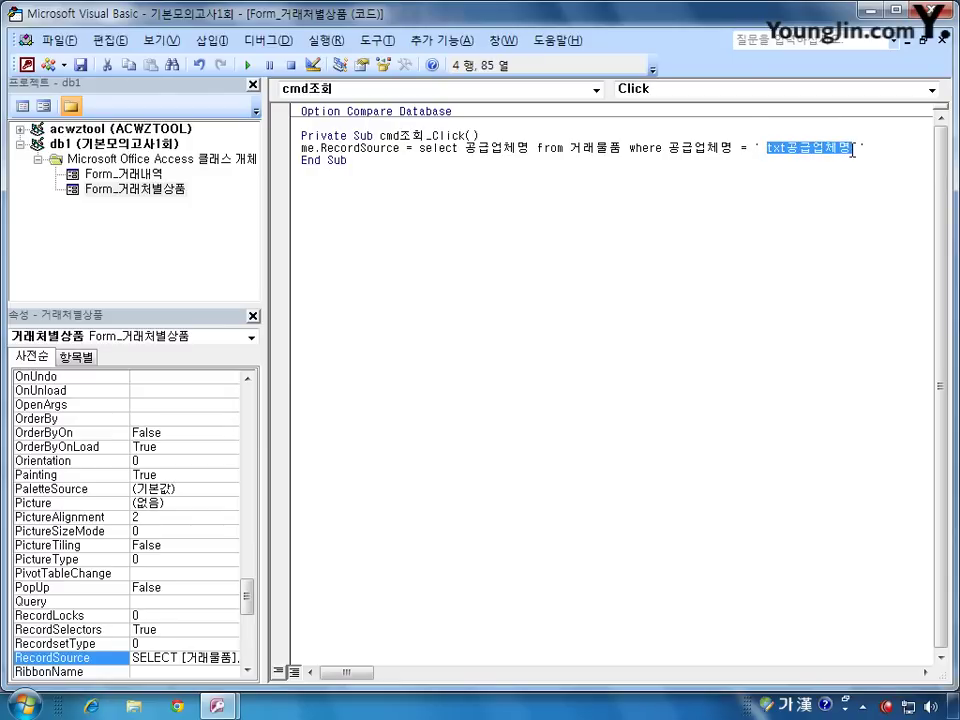
pyautogui.click(763, 147)
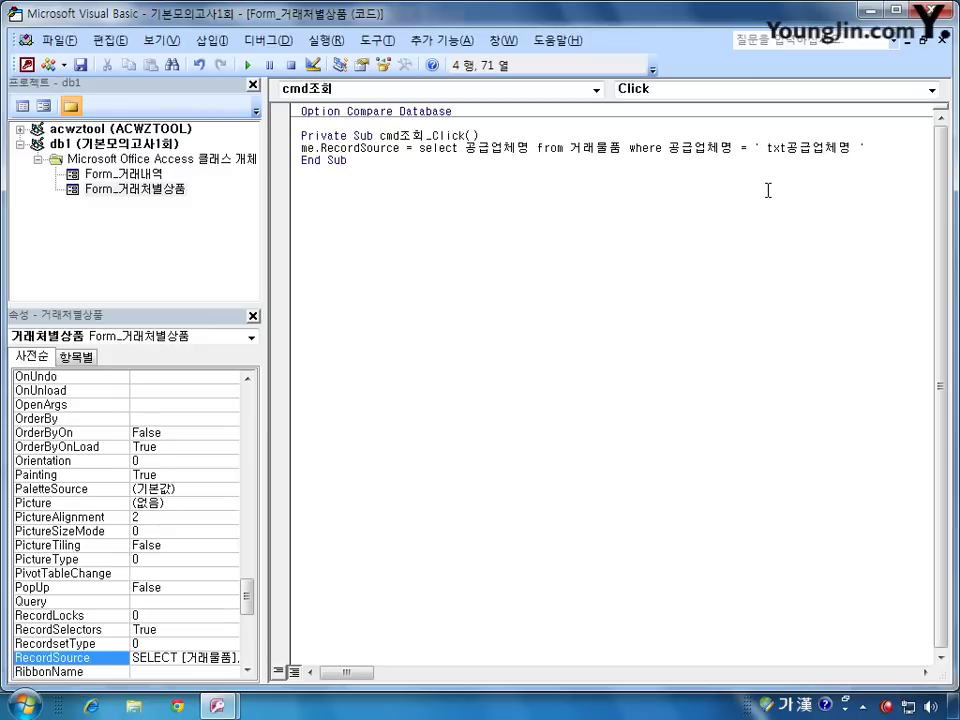
pyautogui.write('"')
# Step: Add double quotes and & operators so the SQL string joins with txt공급업체명
pyautogui.click(419, 147)
pyautogui.write('"')
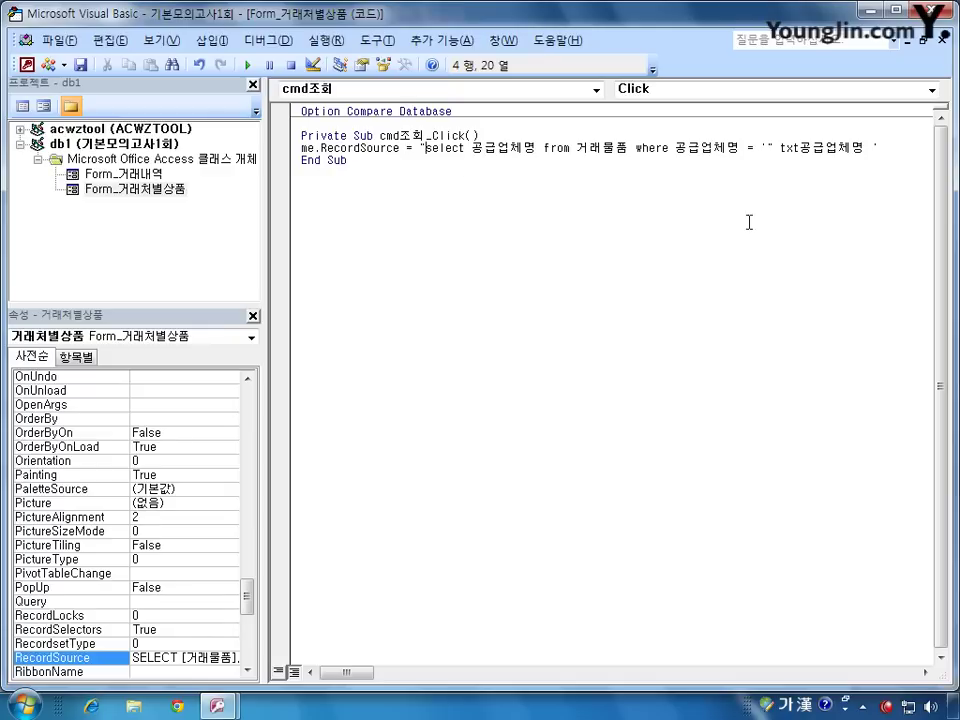
pyautogui.click(888, 148)
pyautogui.write('"\'"')
pyautogui.write('&')
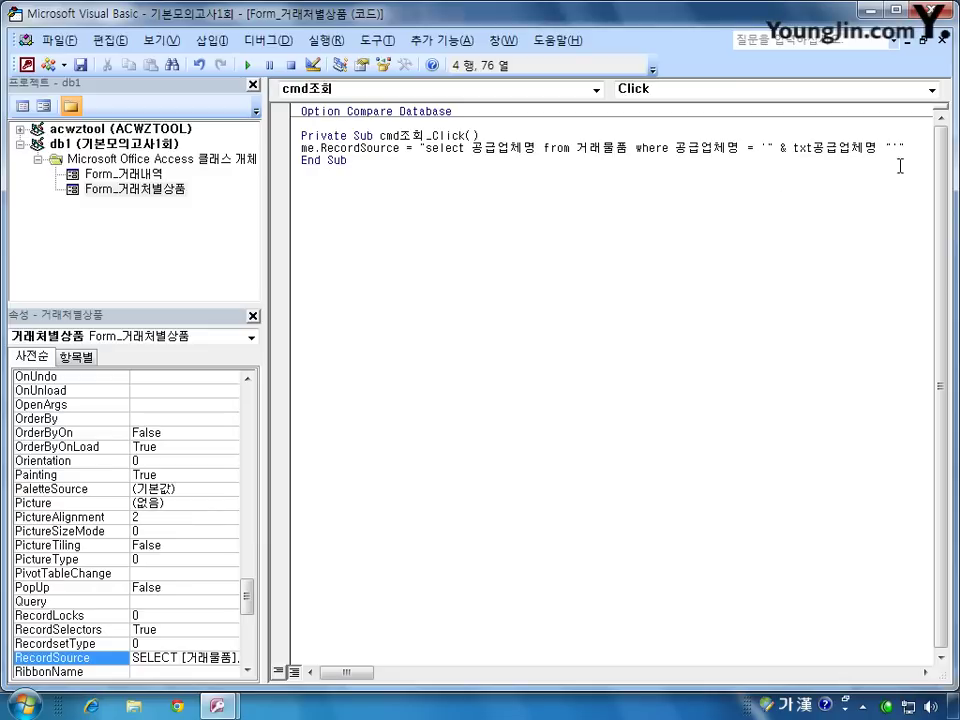
pyautogui.click(880, 148)
pyautogui.write('&')
pyautogui.click(418, 160)
pyautogui.hotkey('alt', 'F11')
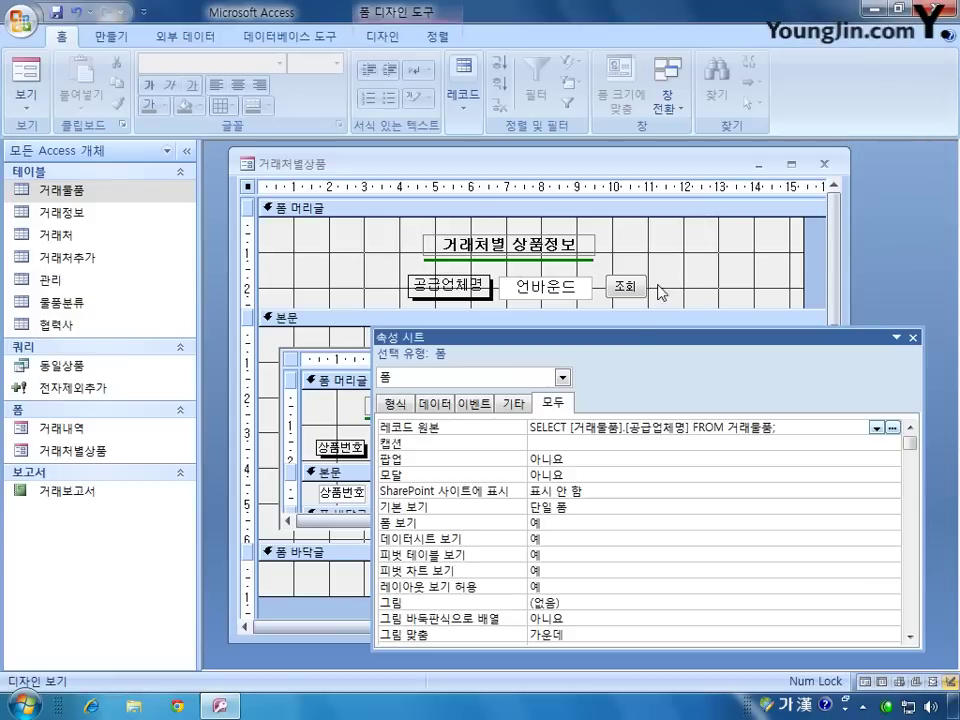
# Step: Close the property sheet, then close the 거래처별상품 form, saving its design changes
pyautogui.click(910, 334)
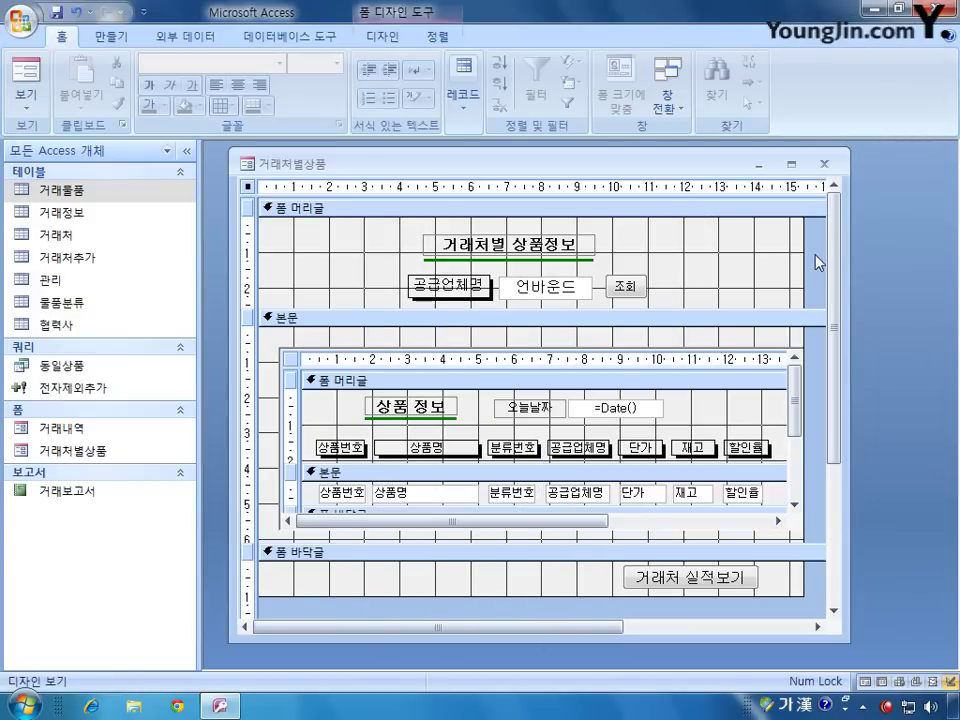
pyautogui.click(824, 163)
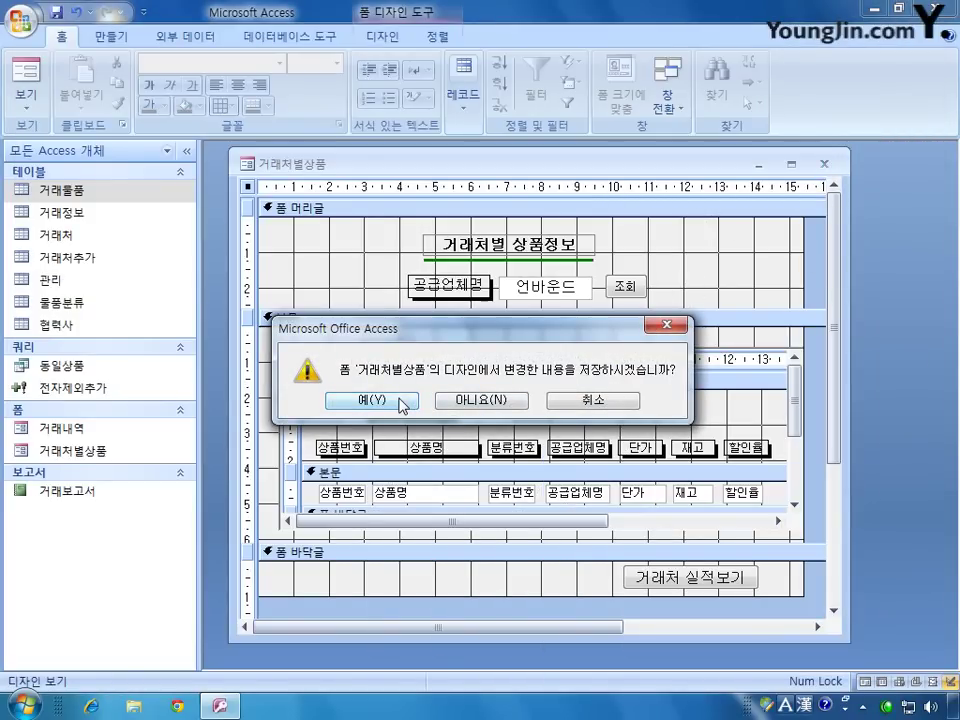
pyautogui.click(401, 403)
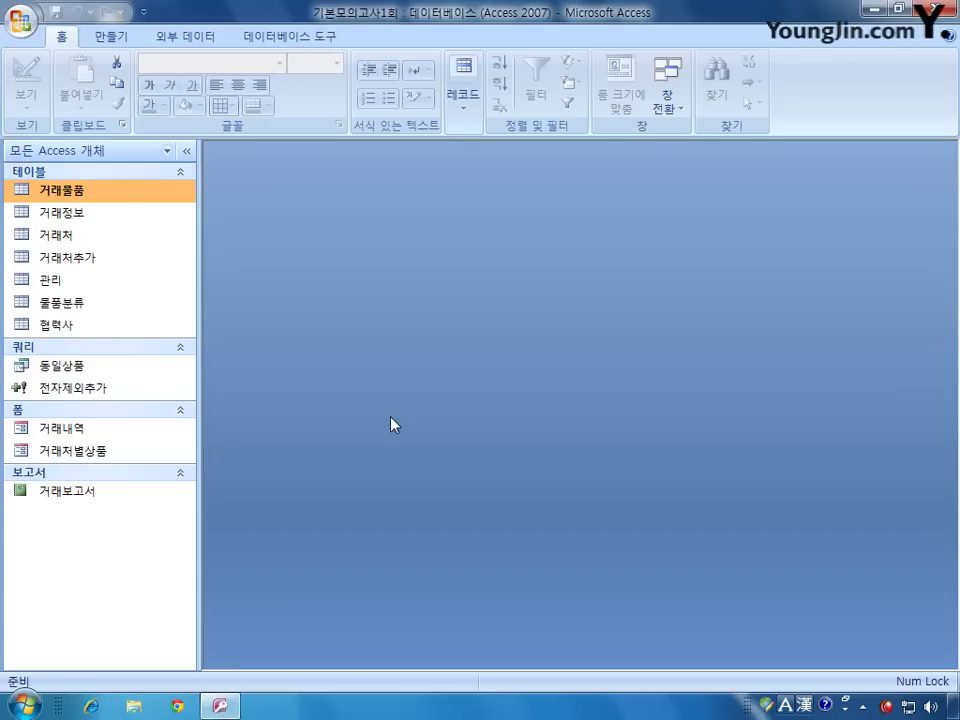
# Step: Open 거래보고서 in design view, enlarge its window, and show the 연번 (txt순번) box's properties
pyautogui.rightClick(101, 495)
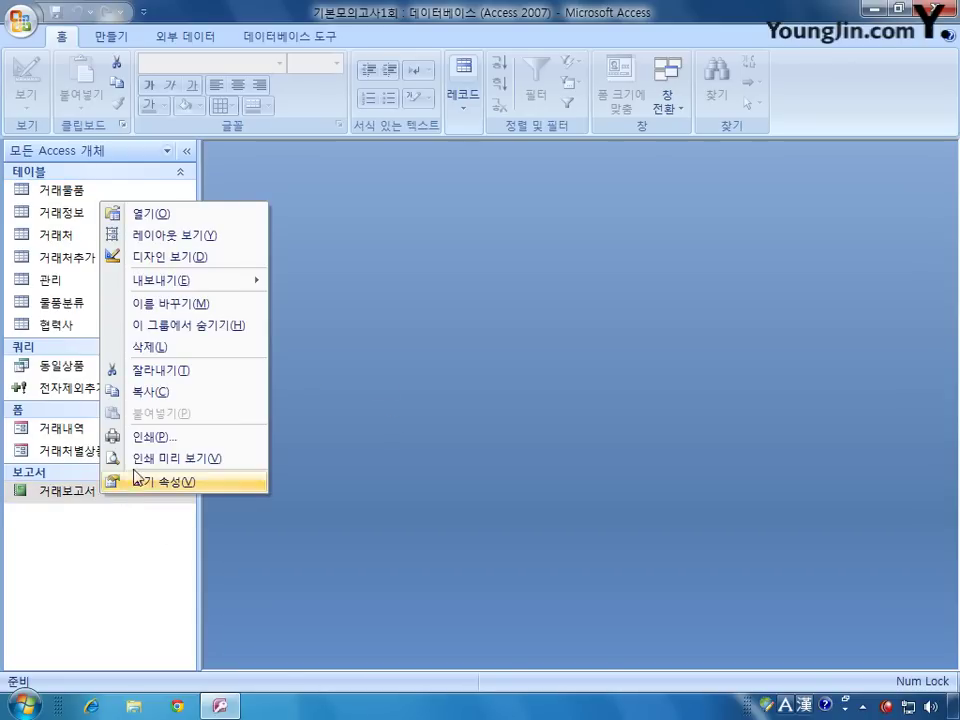
pyautogui.click(185, 256)
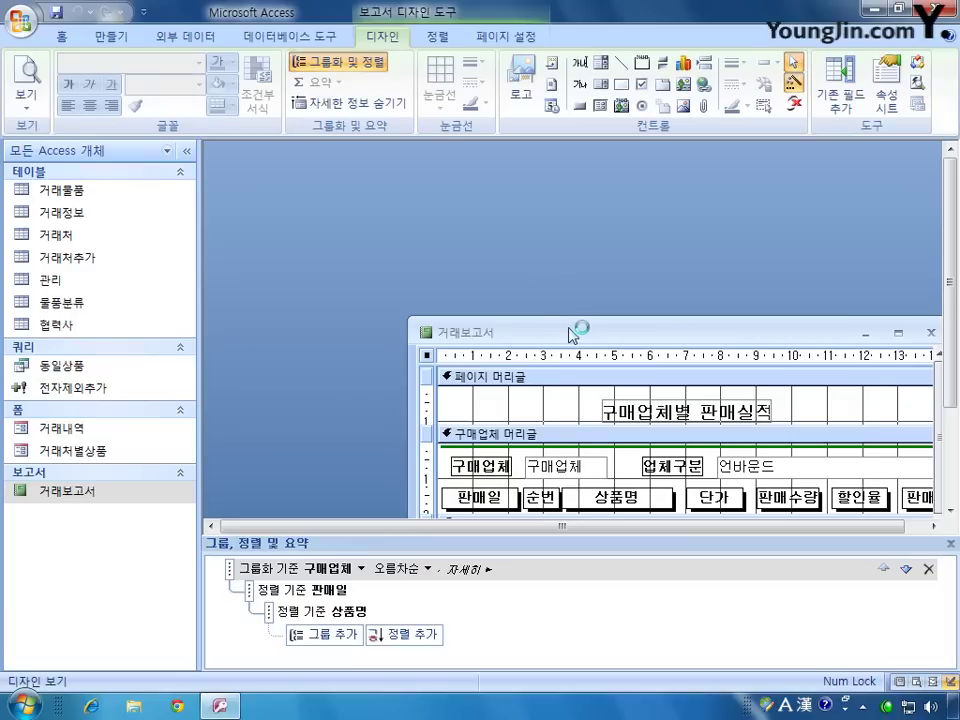
pyautogui.moveTo(575, 334); pyautogui.dragTo(392, 167)
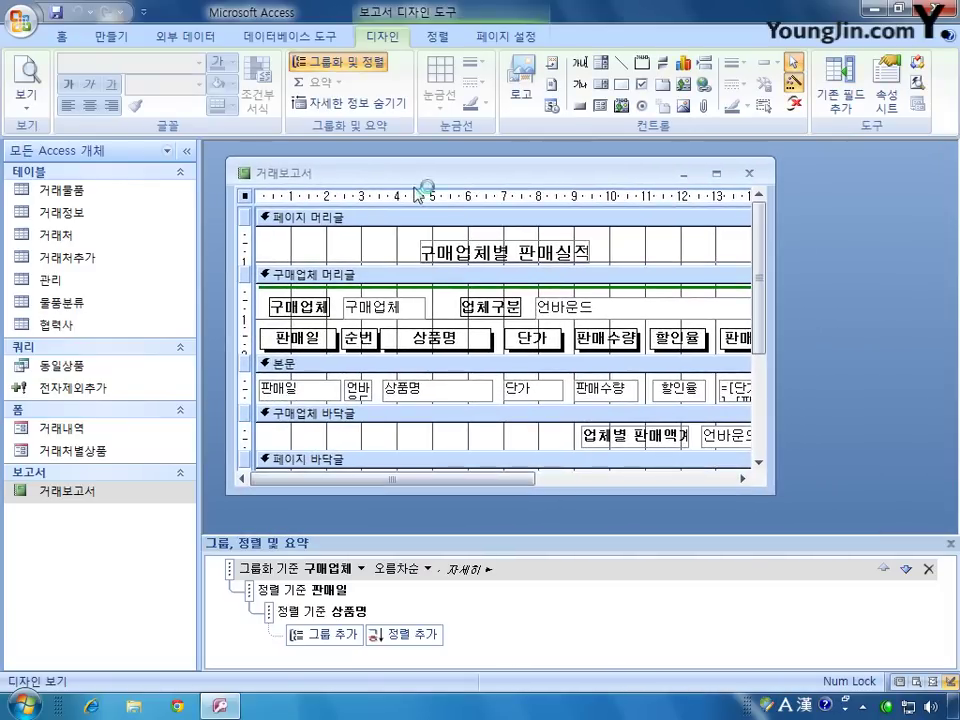
pyautogui.moveTo(773, 492); pyautogui.dragTo(878, 520)
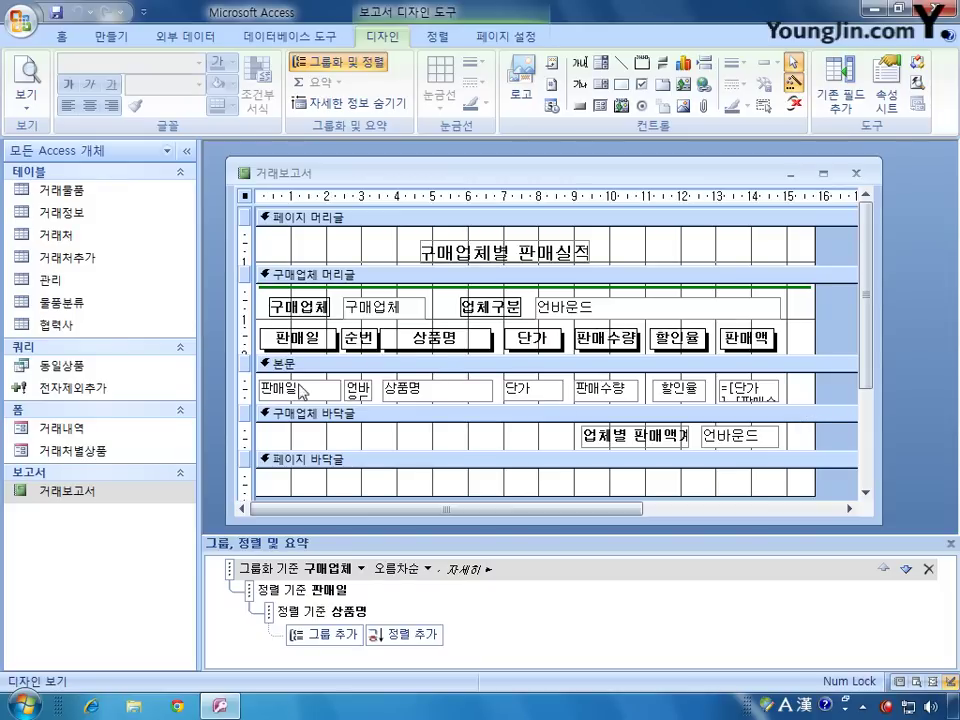
pyautogui.click(360, 386)
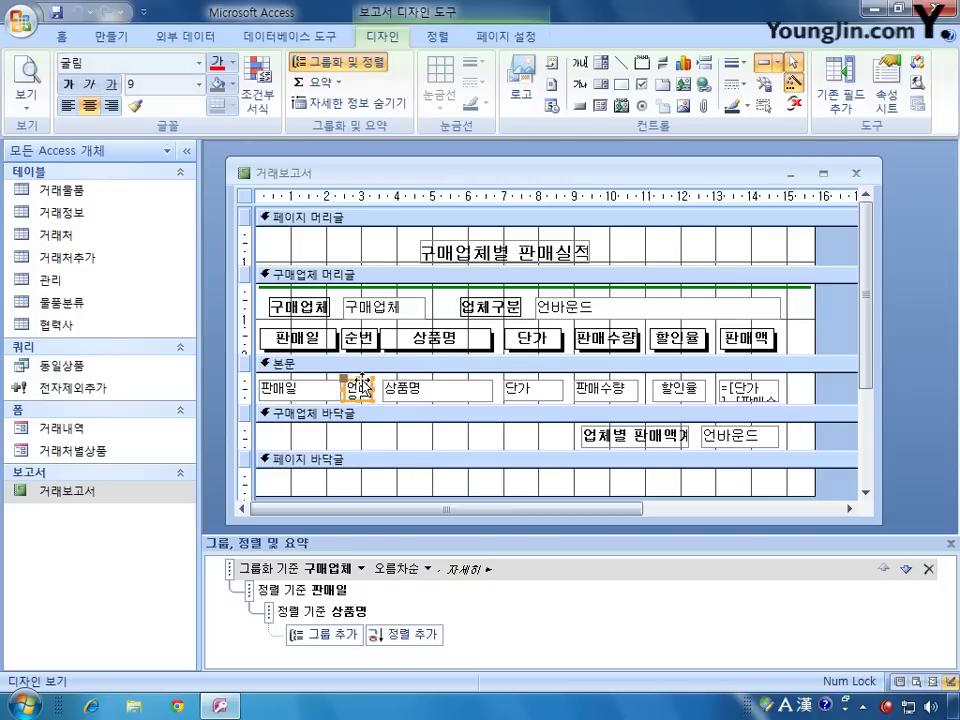
pyautogui.doubleClick(362, 384)
pyautogui.moveTo(557, 332); pyautogui.dragTo(557, 201)
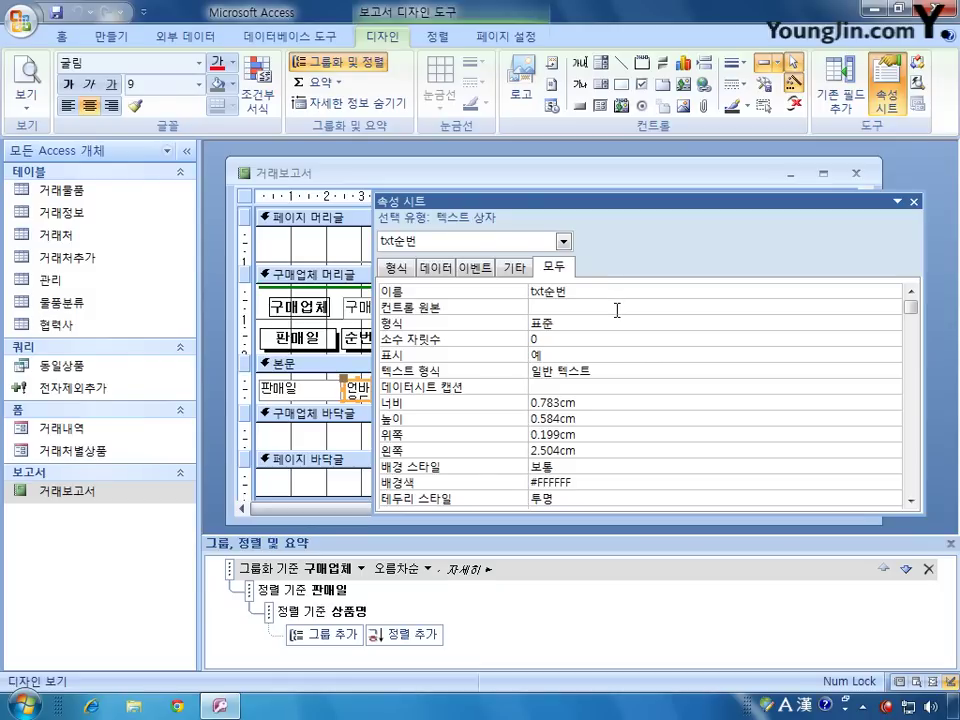
# Step: Give the txt순번 box control source =1 and running sum 그룹
pyautogui.click(591, 308)
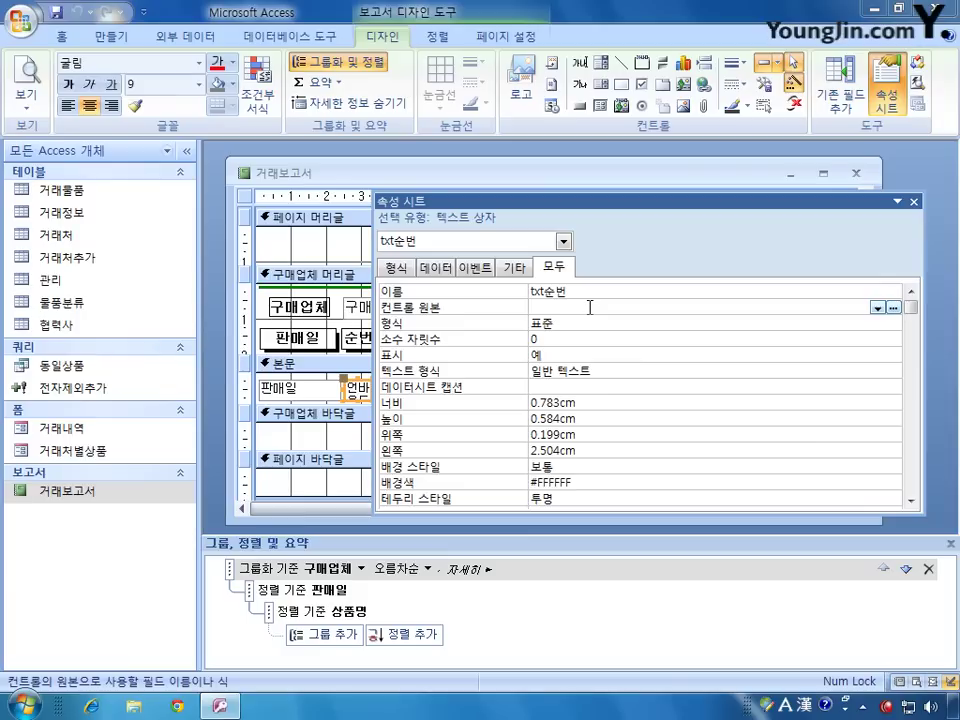
pyautogui.write('=1')
pyautogui.click(436, 268)
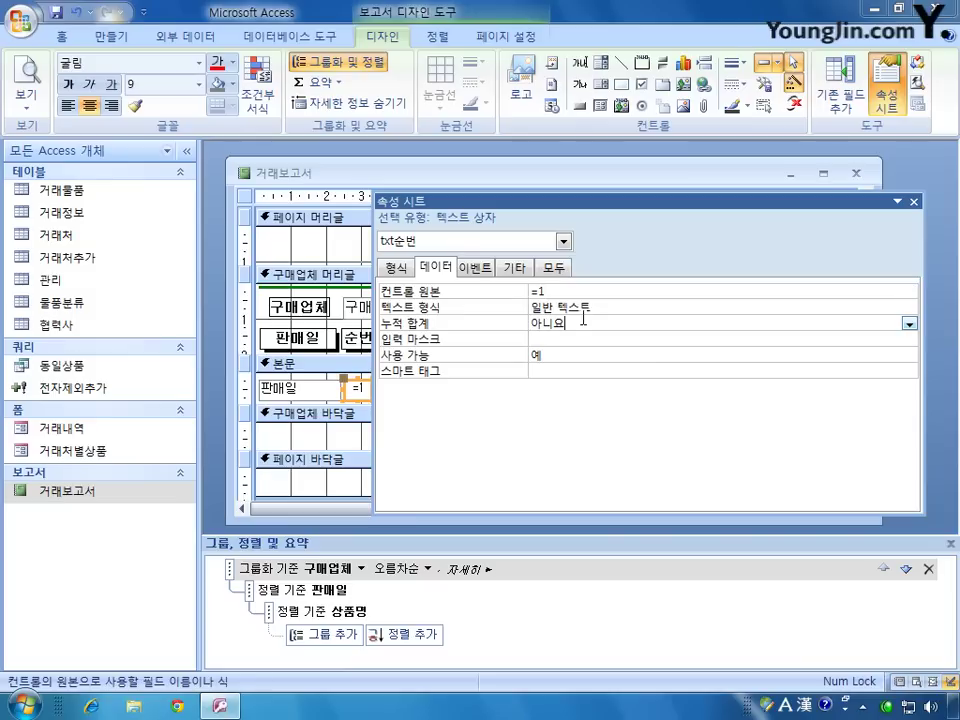
pyautogui.click(550, 272)
pyautogui.click(436, 268)
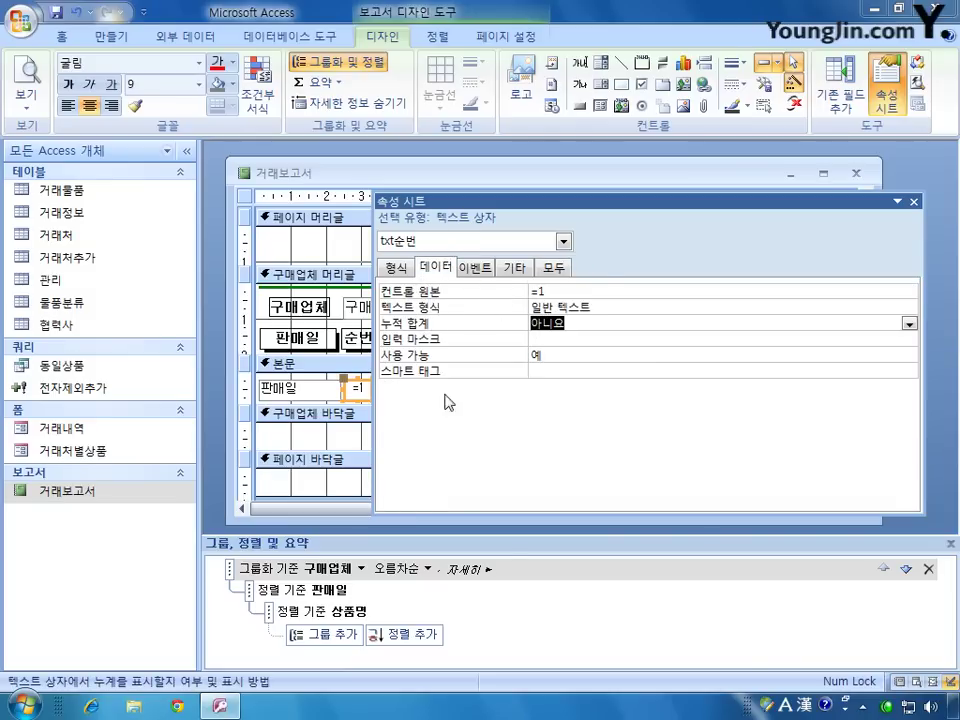
pyautogui.click(583, 322)
pyautogui.click(909, 323)
pyautogui.click(840, 353)
pyautogui.moveTo(571, 203); pyautogui.dragTo(602, 204)
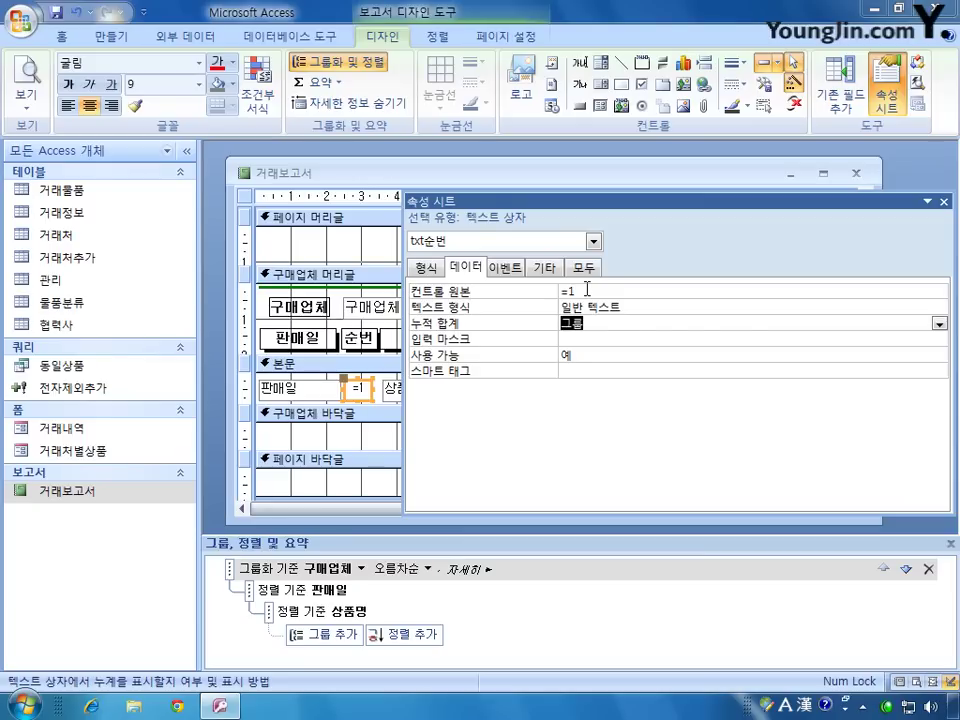
pyautogui.click(27, 78)
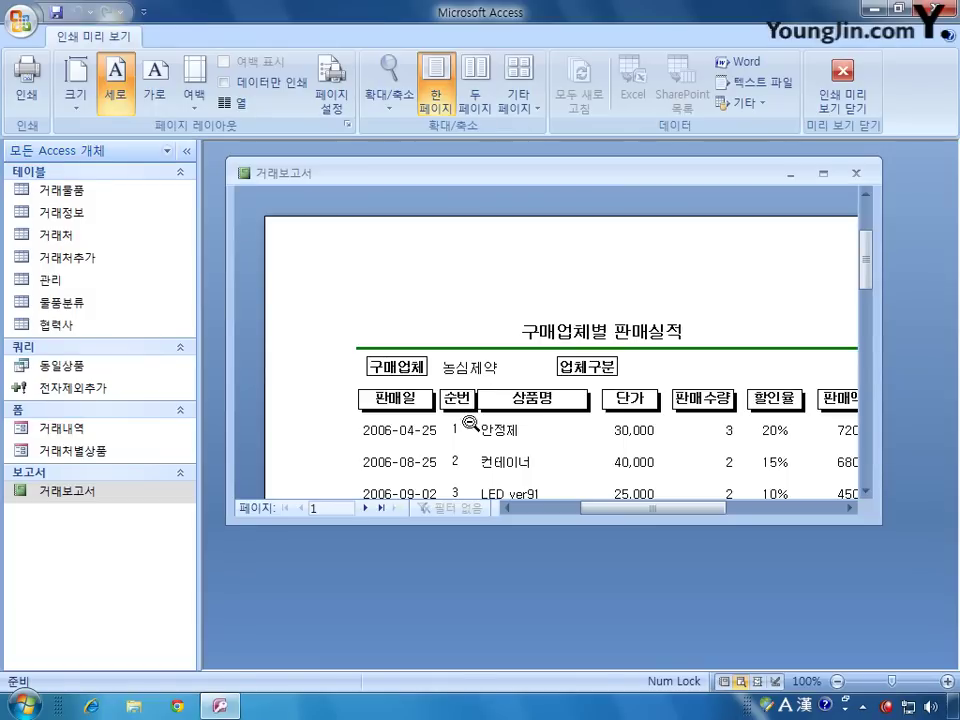
pyautogui.scroll(-3, 866, 289)
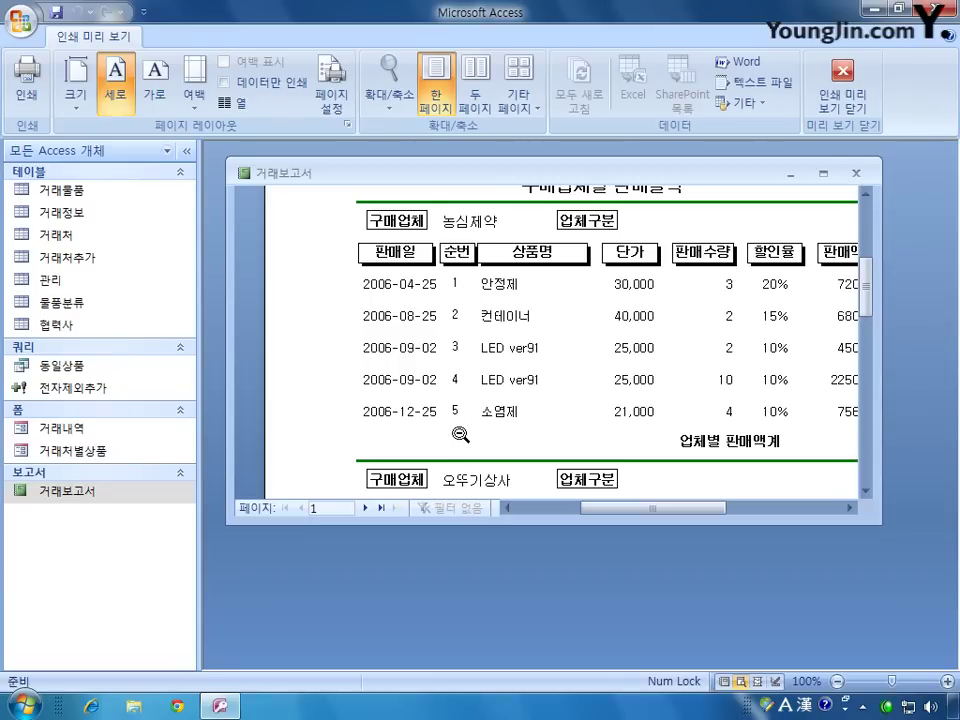
pyautogui.click(842, 92)
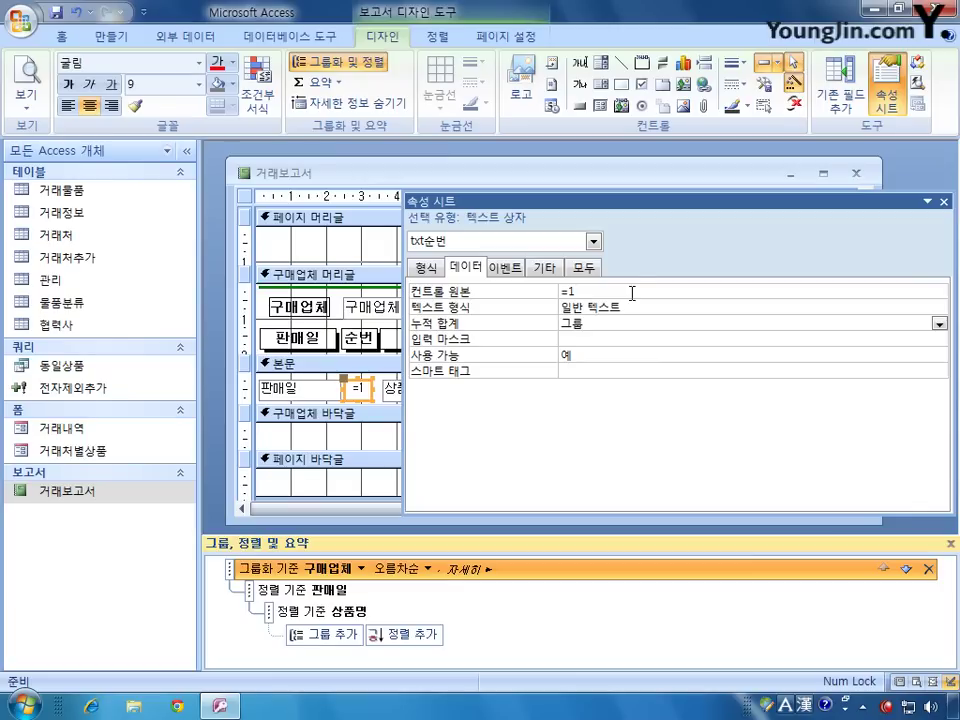
# Step: Set 중복 내용 숨기기 to 예 on the txt판매일 box and check it in print preview
pyautogui.click(593, 241)
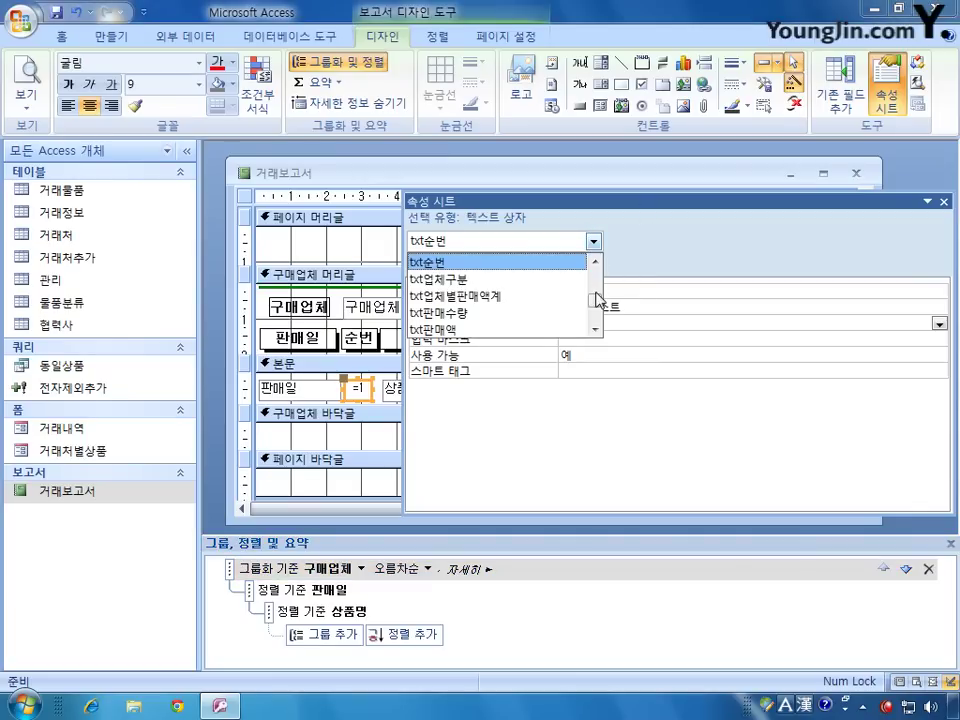
pyautogui.scroll(2, 598, 300)
pyautogui.moveTo(597, 294); pyautogui.dragTo(597, 306)
pyautogui.click(433, 296)
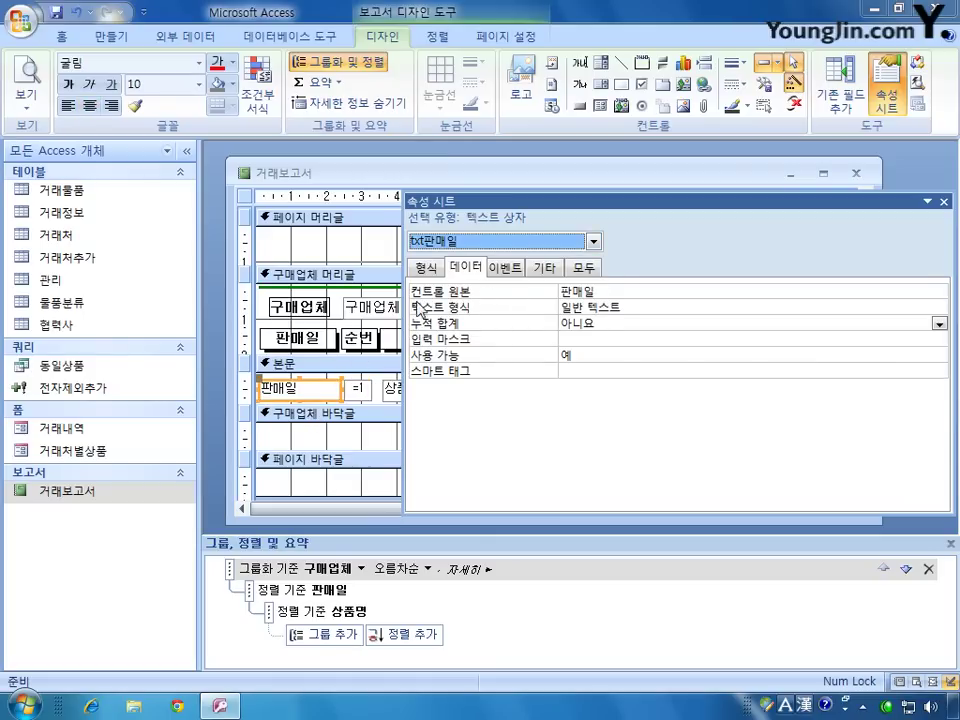
pyautogui.click(427, 268)
pyautogui.moveTo(941, 310); pyautogui.dragTo(932, 488)
pyautogui.click(633, 402)
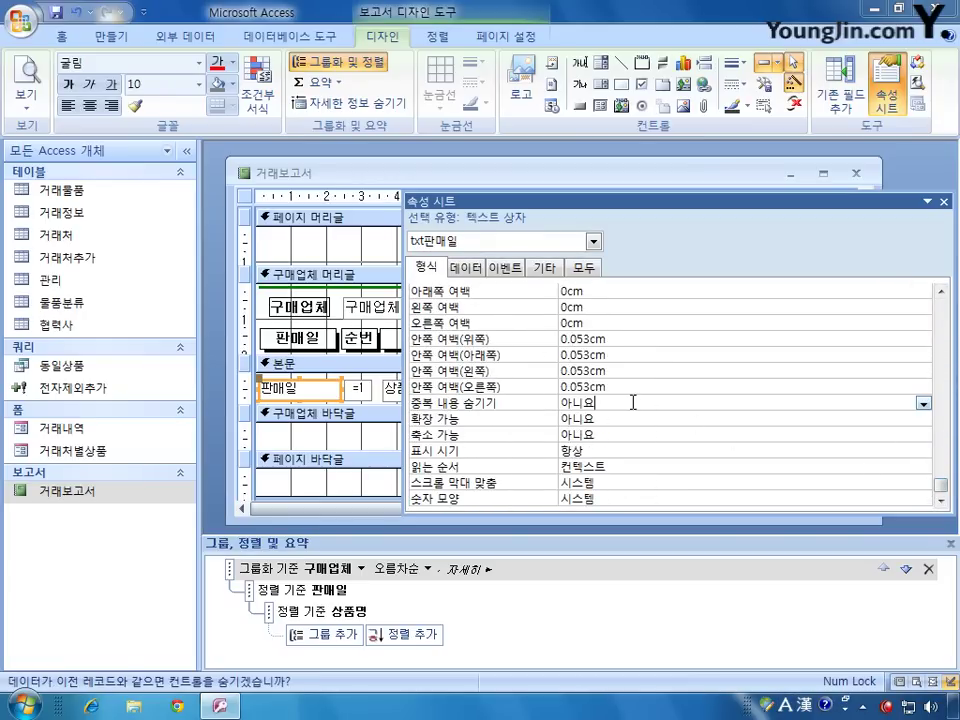
pyautogui.click(923, 403)
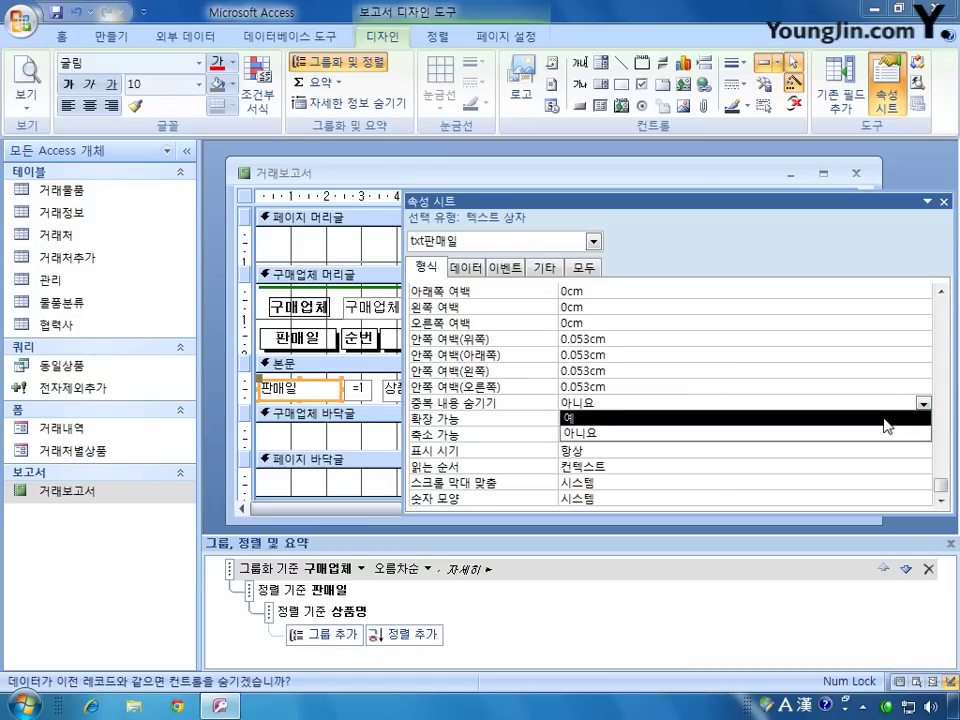
pyautogui.click(886, 426)
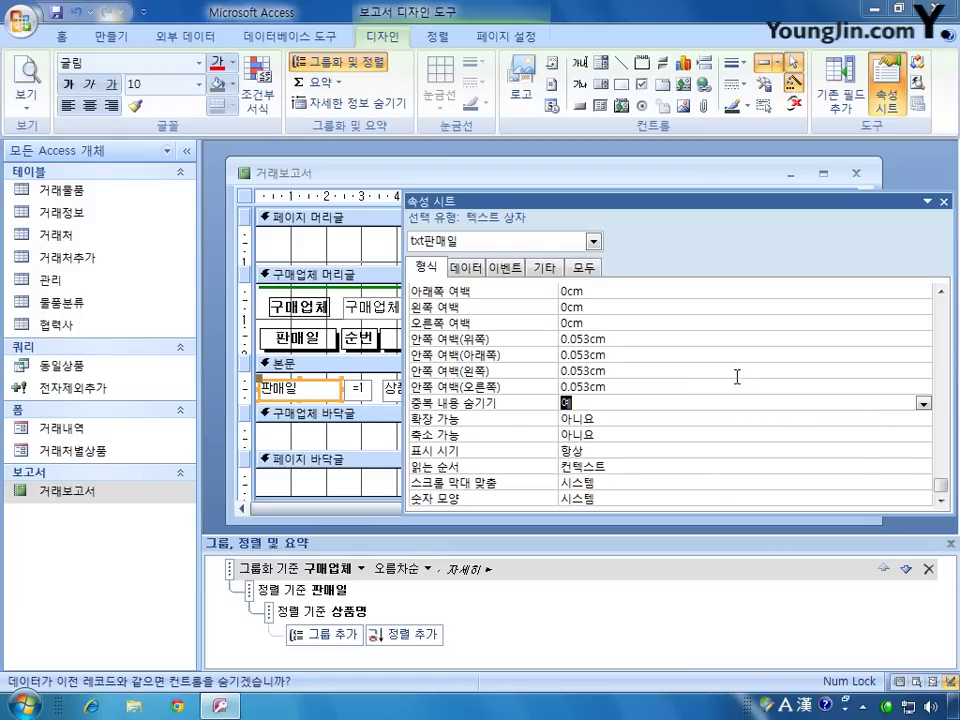
pyautogui.click(27, 86)
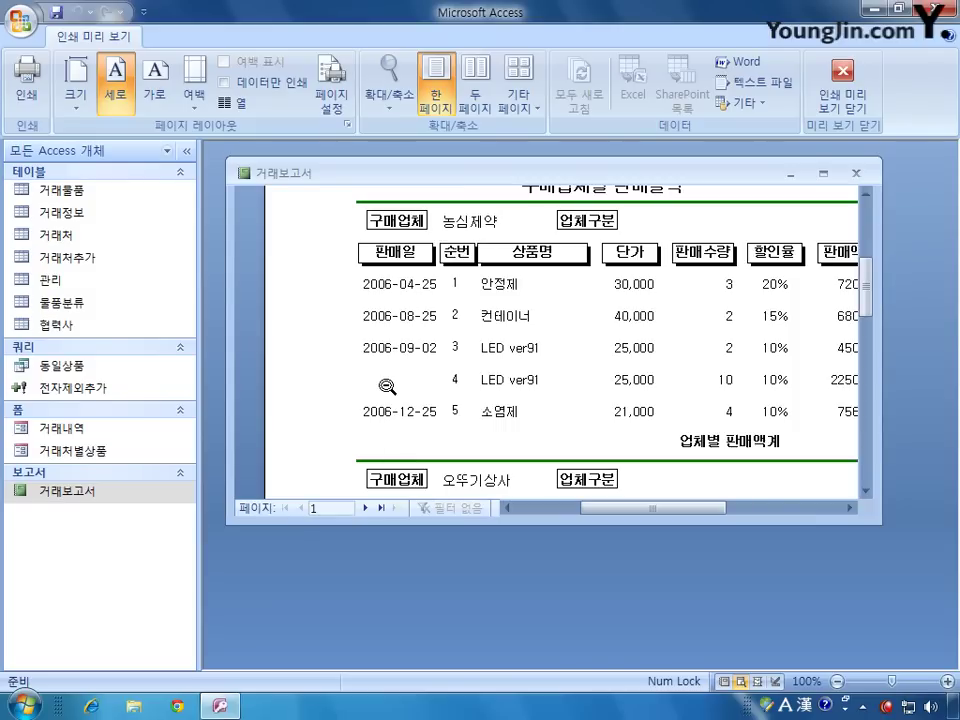
# Step: Leave print preview for 거래보고서 design view and open the property sheet's control list
pyautogui.click(843, 95)
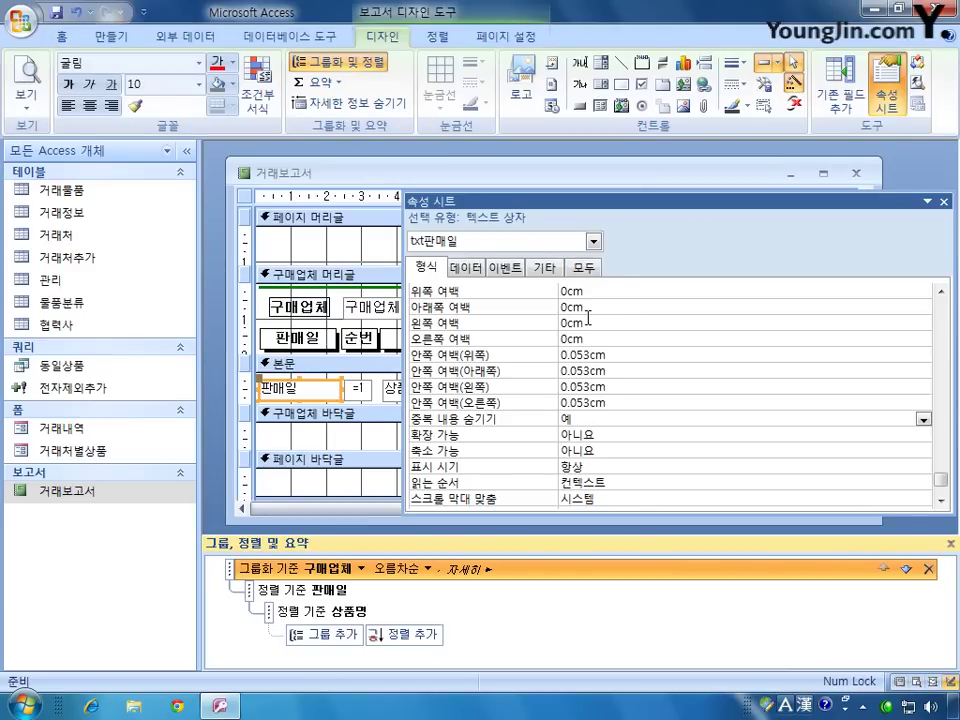
pyautogui.click(594, 241)
pyautogui.click(596, 262)
pyautogui.click(596, 263)
pyautogui.click(596, 263)
pyautogui.click(596, 263)
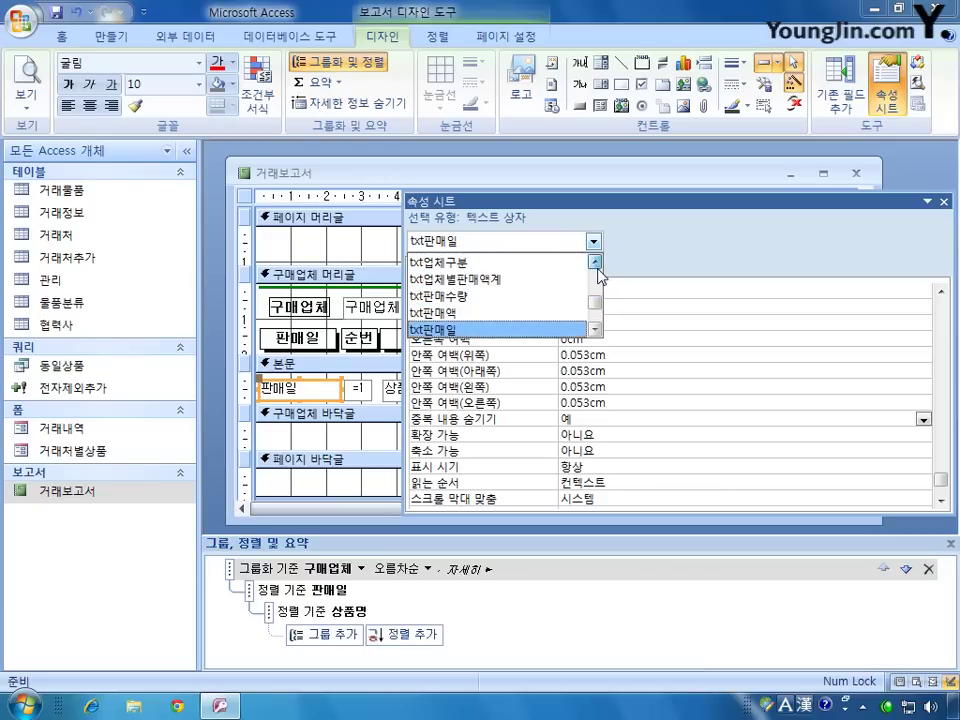
# Step: Select txt업체별판매액계 in the Property Sheet, show the 모두 tab, and go to 컨트롤 원본
pyautogui.click(539, 288)
pyautogui.moveTo(586, 201); pyautogui.dragTo(315, 152)
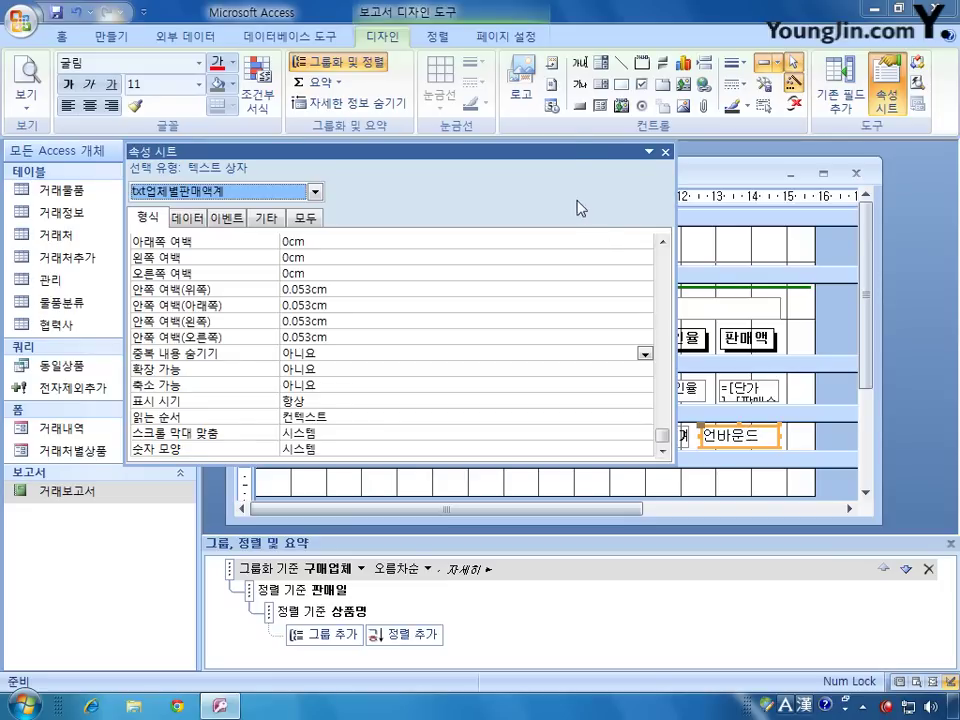
pyautogui.moveTo(575, 153); pyautogui.dragTo(737, 482)
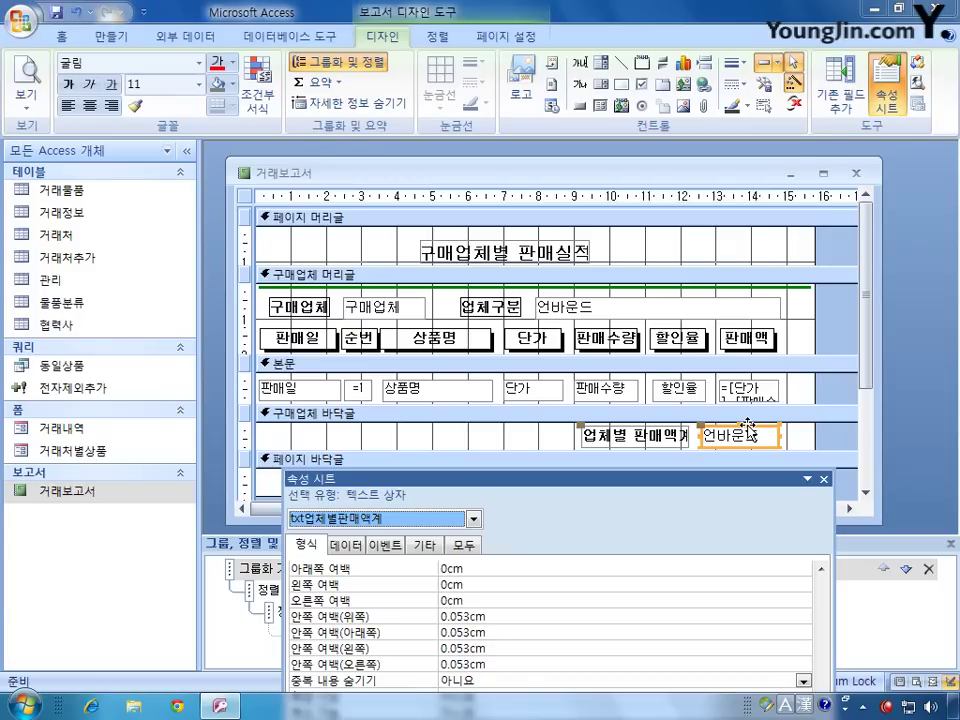
pyautogui.moveTo(570, 486); pyautogui.dragTo(451, 247)
pyautogui.click(349, 316)
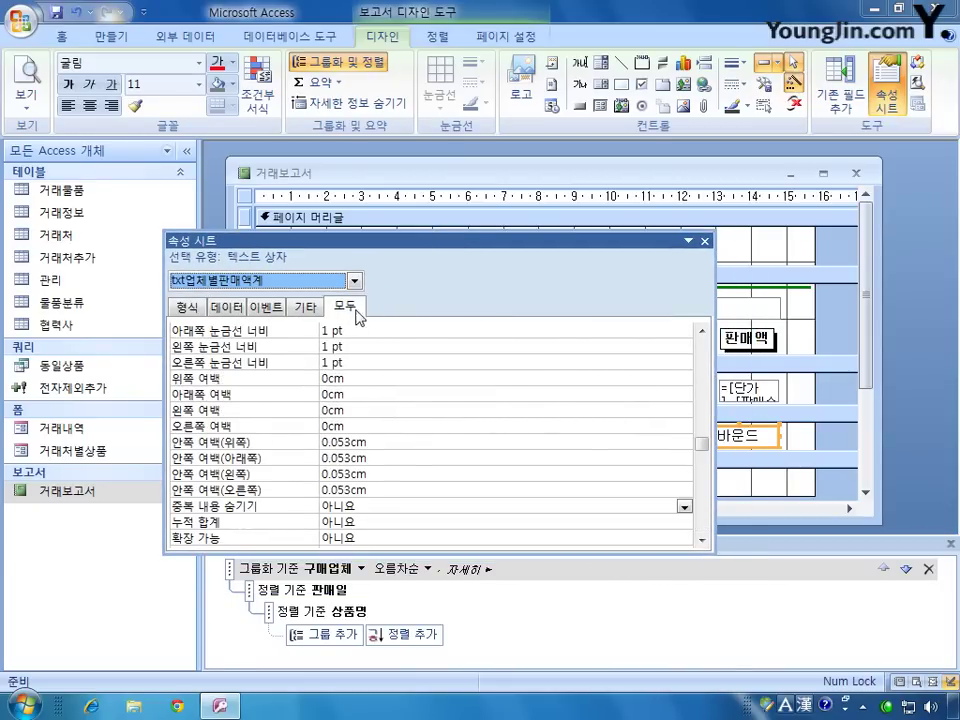
pyautogui.moveTo(694, 444); pyautogui.dragTo(700, 345)
pyautogui.click(403, 345)
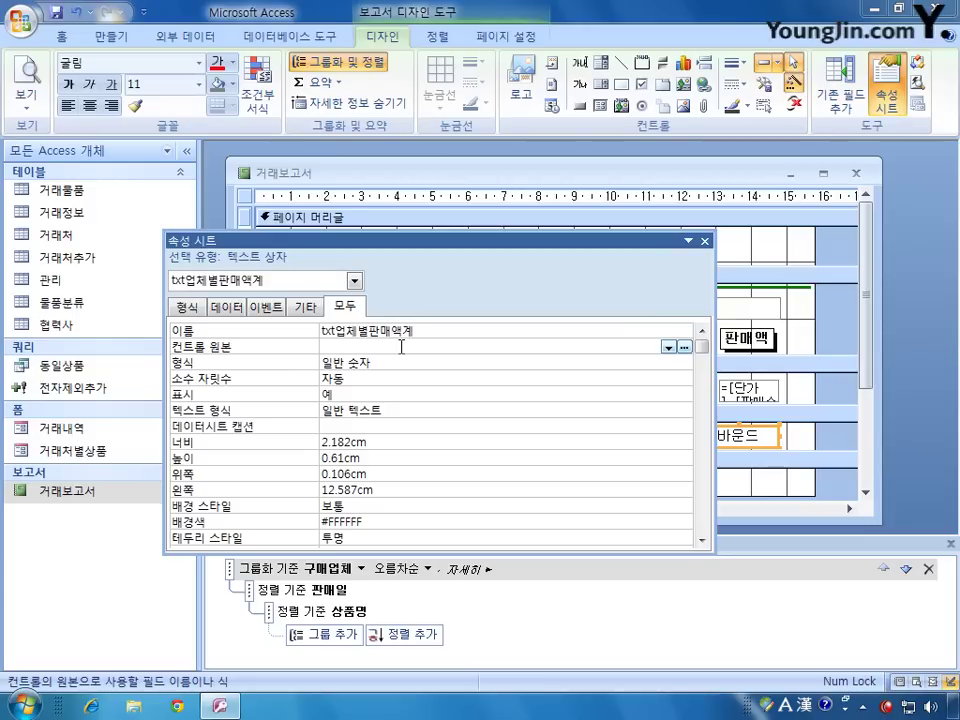
# Step: Type =sum([단가]*[판매수량]*(1-[할인율])) as txt업체별판매액계's control source
pyautogui.write('=')
pyautogui.write('sum')
pyautogui.write('(')
pyautogui.write('[e')
pyautogui.write('ksrk]')
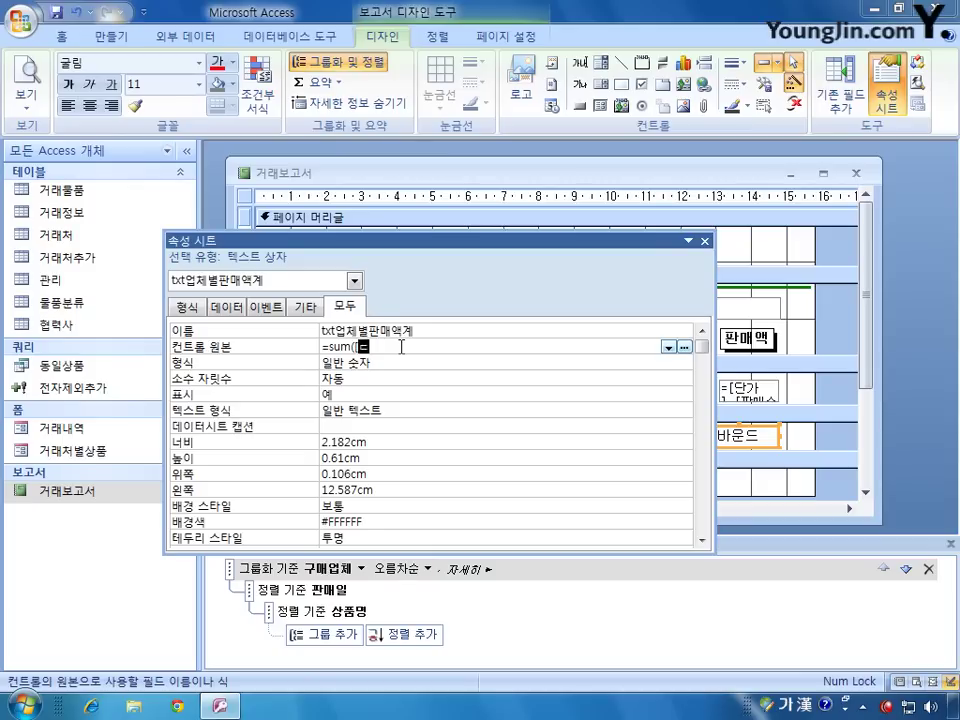
pyautogui.write('*')
pyautogui.write('[')
pyautogui.write('vksaotnfid')
pyautogui.write(']*')
pyautogui.write('(1-[')
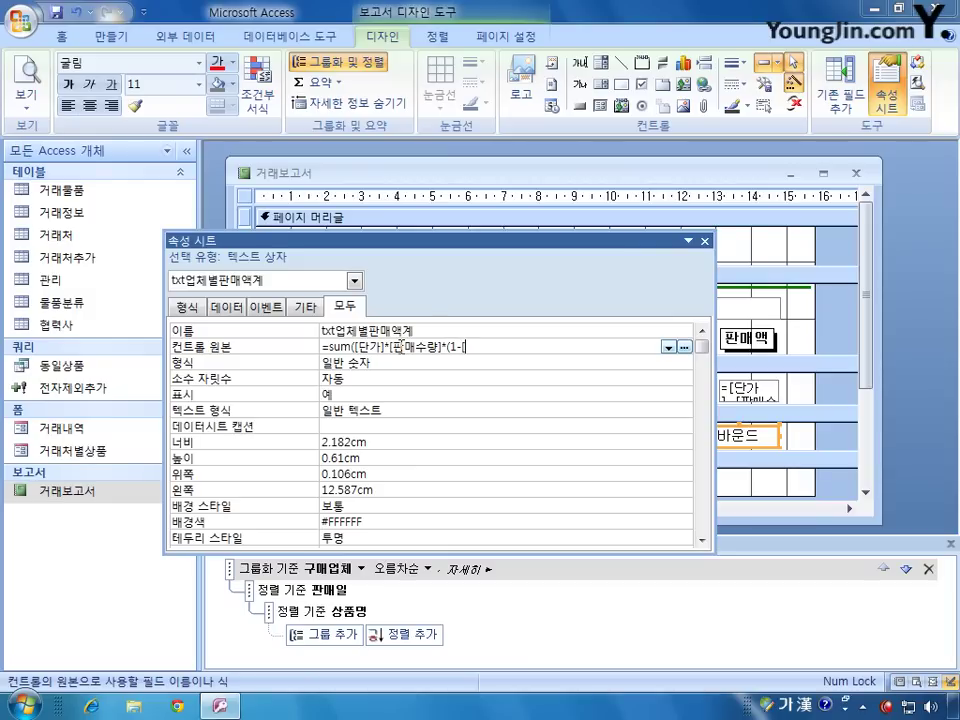
pyautogui.press('Hangul')
pyautogui.write('[')
pyautogui.press('Hangul')
pyautogui.write('할인')
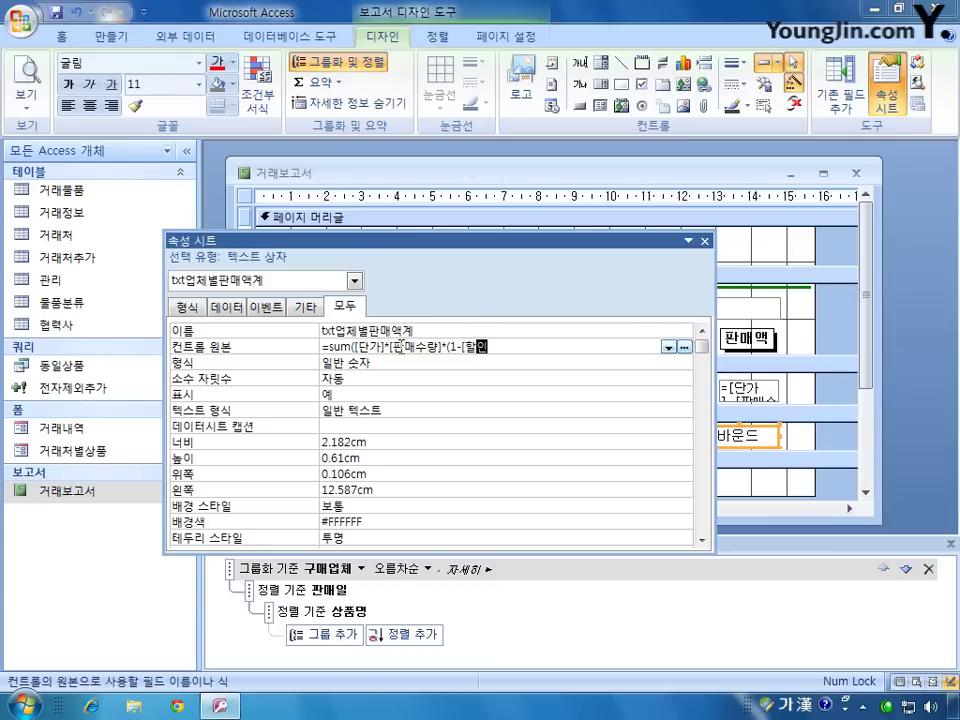
pyautogui.write('율])')
# Step: Rework the brackets in the Sum expression and commit it, which triggers a missing-bracket error
pyautogui.press('Delete')
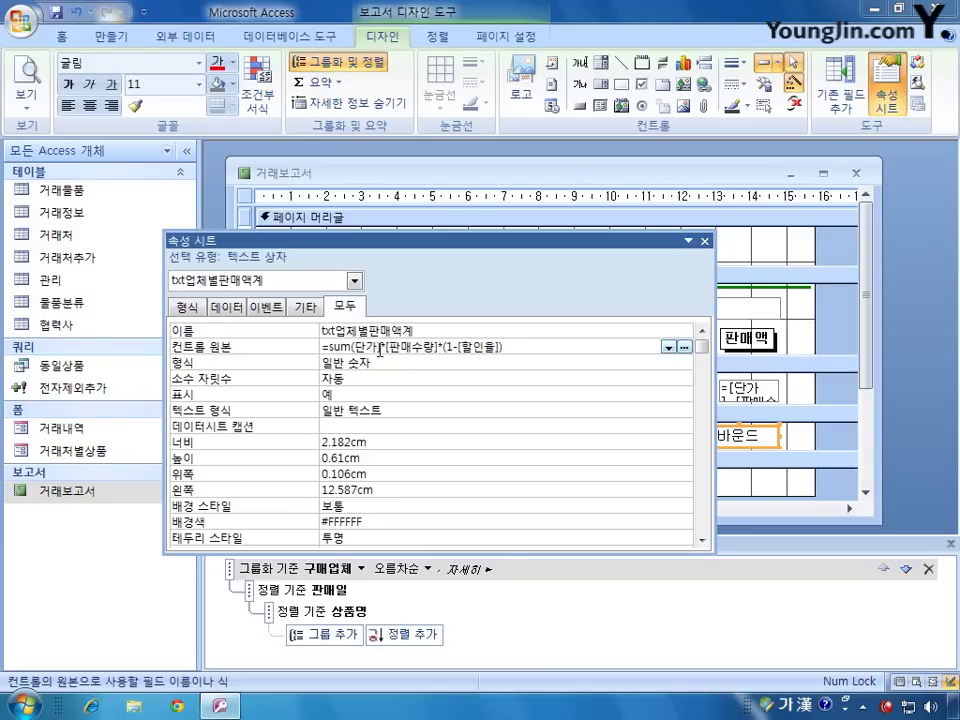
pyautogui.press('BackSpace')
pyautogui.press('Delete')
pyautogui.click(489, 347)
pyautogui.press('BackSpace')
pyautogui.write(')')
pyautogui.press('BackSpace')
pyautogui.press('Right')
pyautogui.press('Right')
pyautogui.press('Right')
pyautogui.press('Right')
pyautogui.press('Delete')
pyautogui.press('Right')
pyautogui.press('Right')
pyautogui.press('Right')
pyautogui.press('Delete')
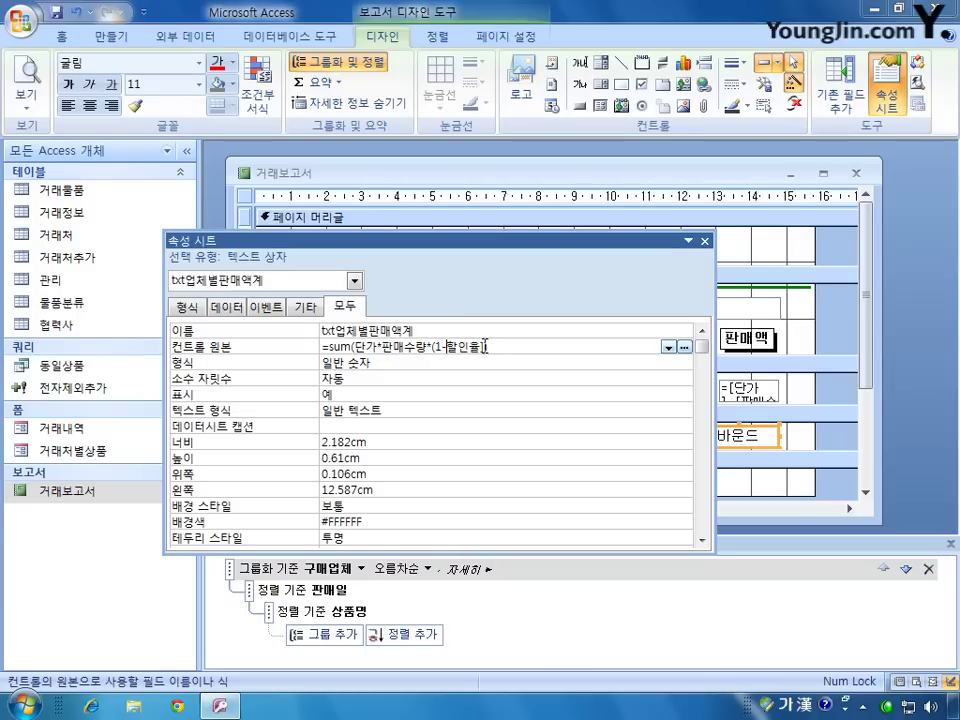
pyautogui.write(')')
pyautogui.press('Return')
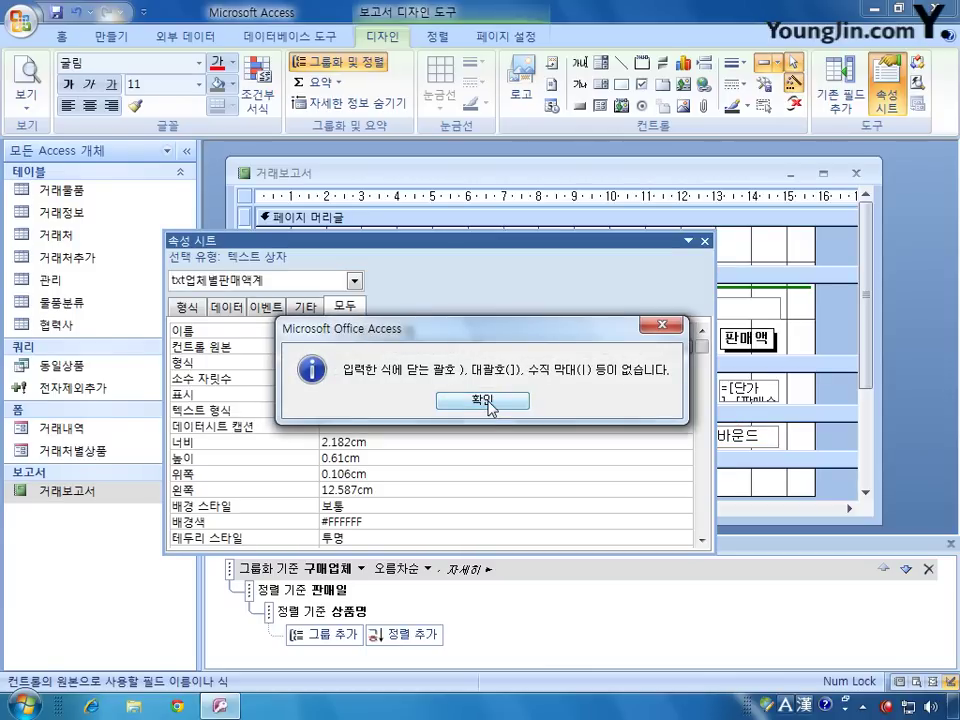
# Step: Dismiss the error, commit =Sum([단가]*[판매수량]*(1-[할인율])), and select txt판매액
pyautogui.click(489, 403)
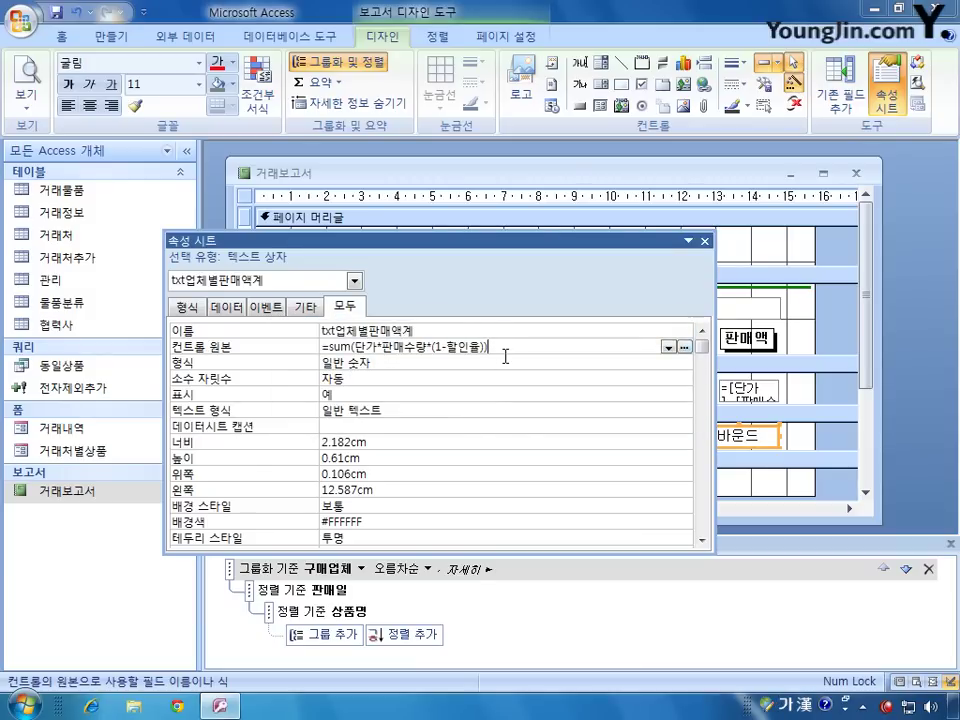
pyautogui.click(430, 363)
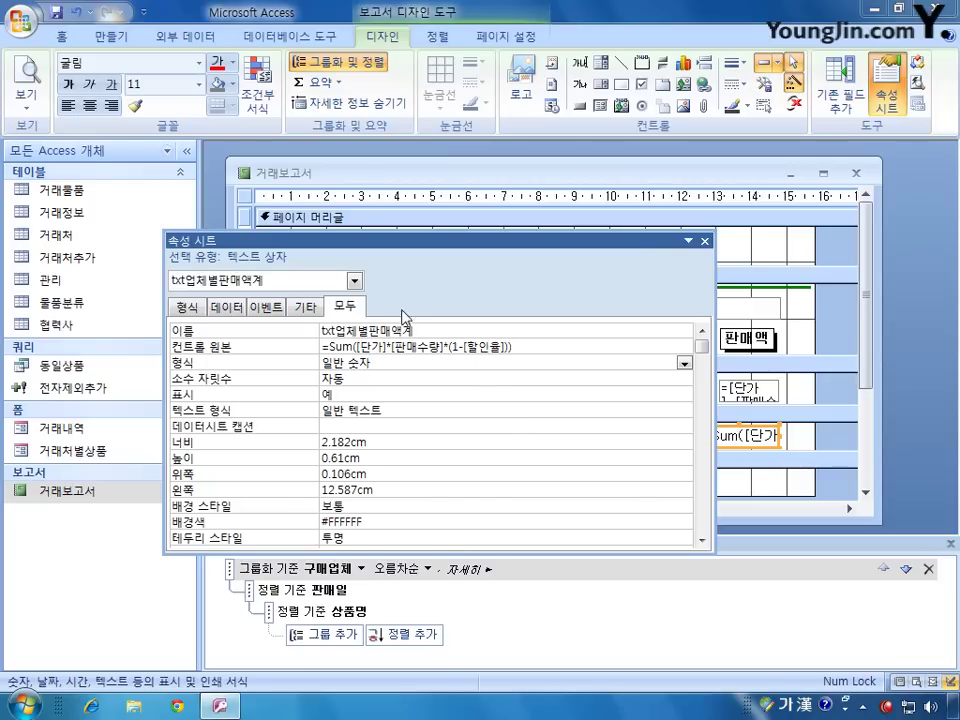
pyautogui.click(352, 281)
pyautogui.click(319, 335)
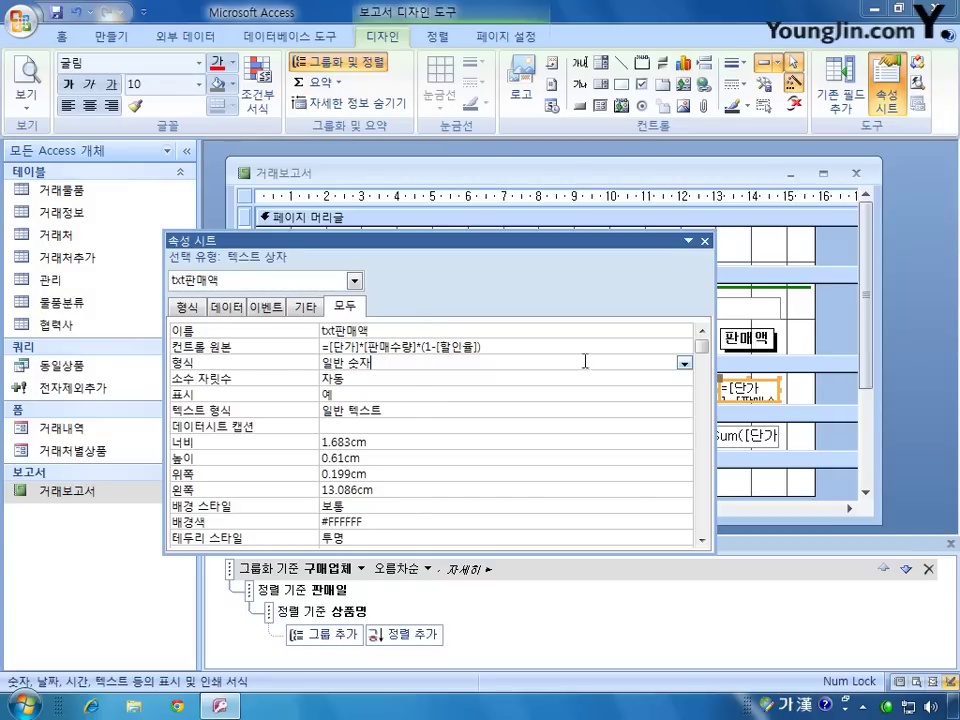
# Step: Format txt판매액 as 통화 with 0 decimal places
pyautogui.click(684, 364)
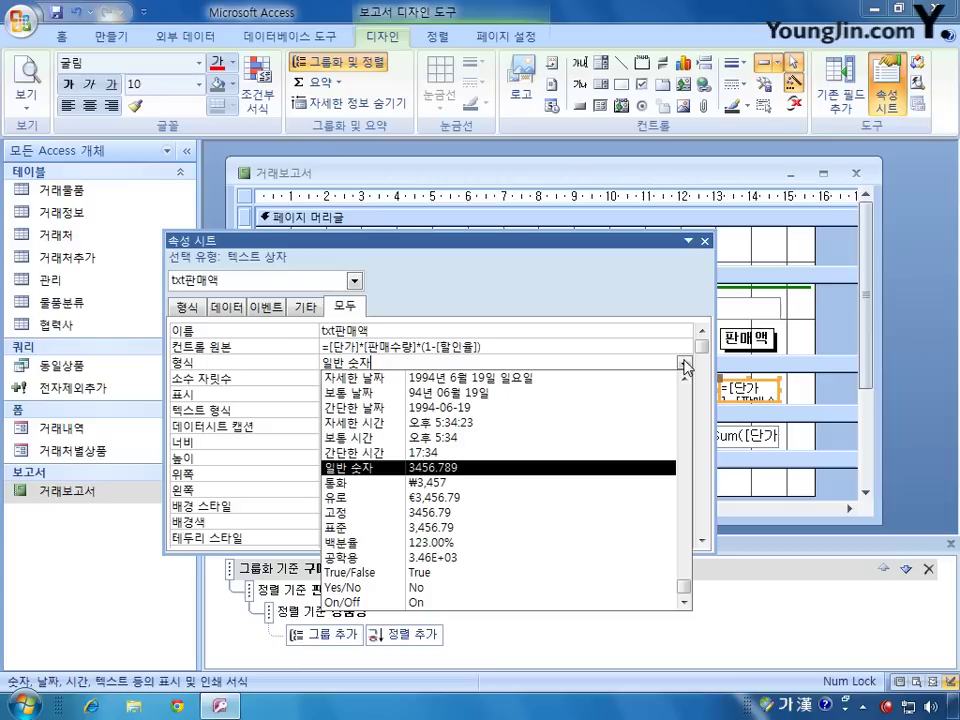
pyautogui.click(570, 482)
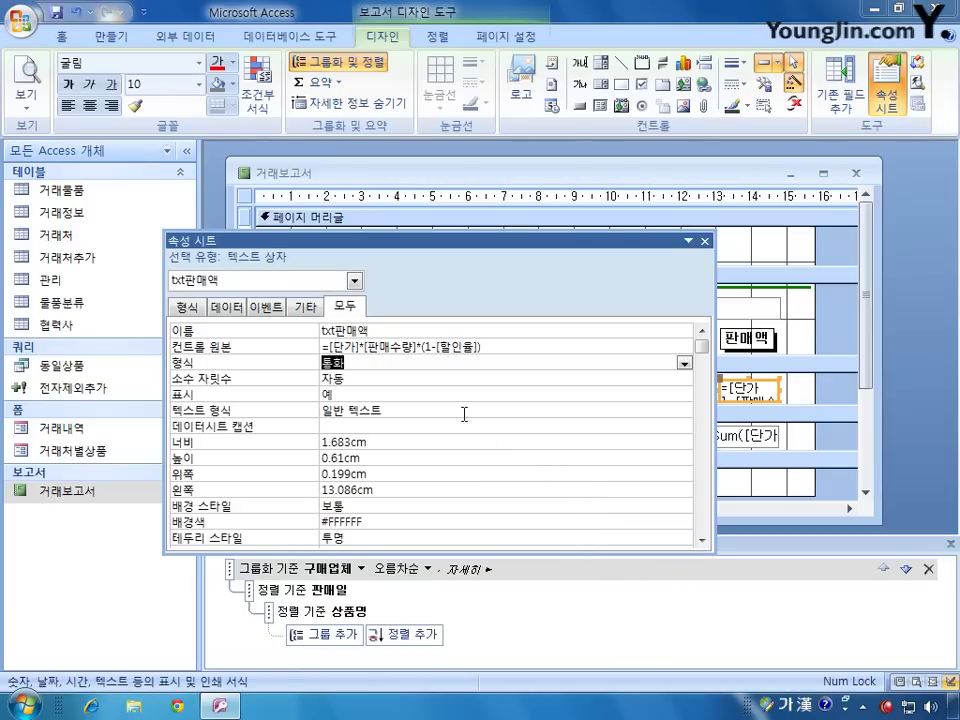
pyautogui.click(464, 378)
pyautogui.click(685, 379)
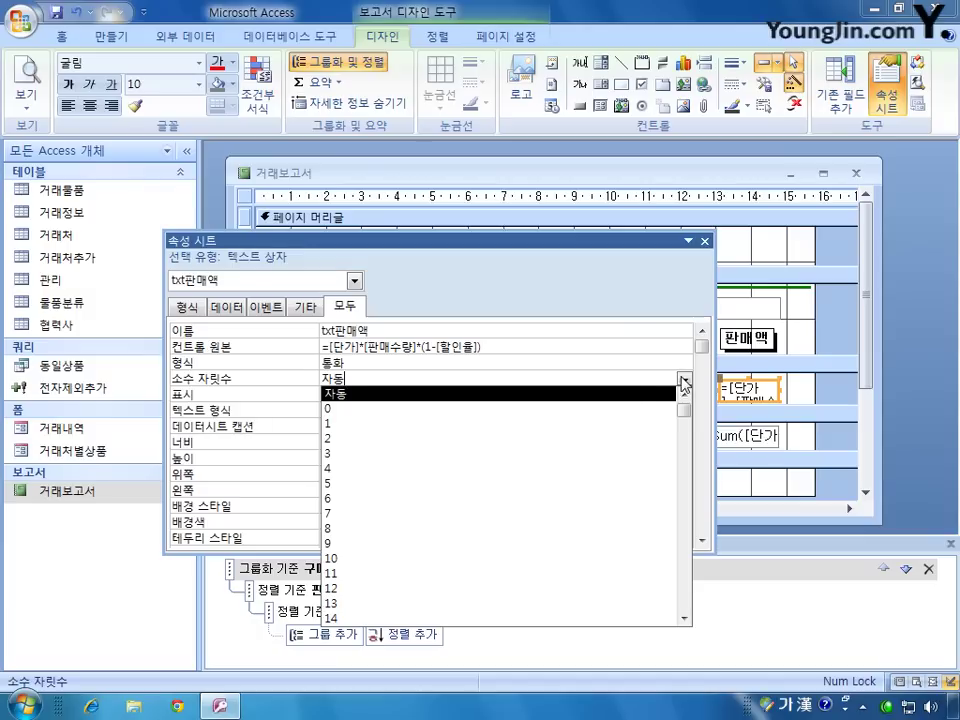
pyautogui.click(618, 408)
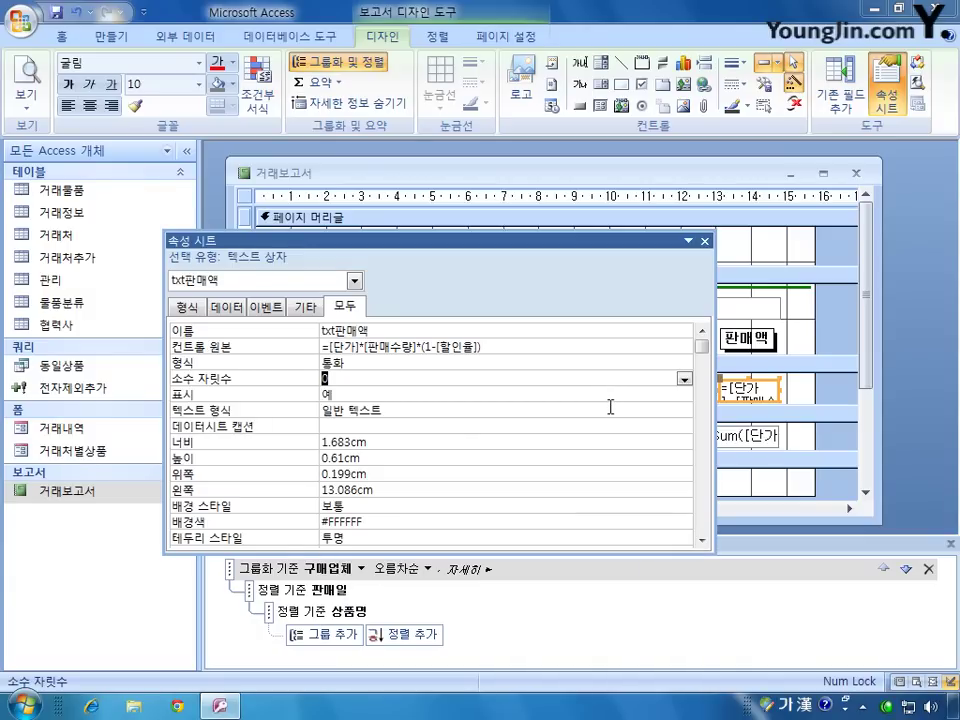
# Step: Give the txt업체별판매액계 total the 통화 format with 0 decimal places as well
pyautogui.click(354, 280)
pyautogui.click(355, 302)
pyautogui.click(355, 302)
pyautogui.click(333, 305)
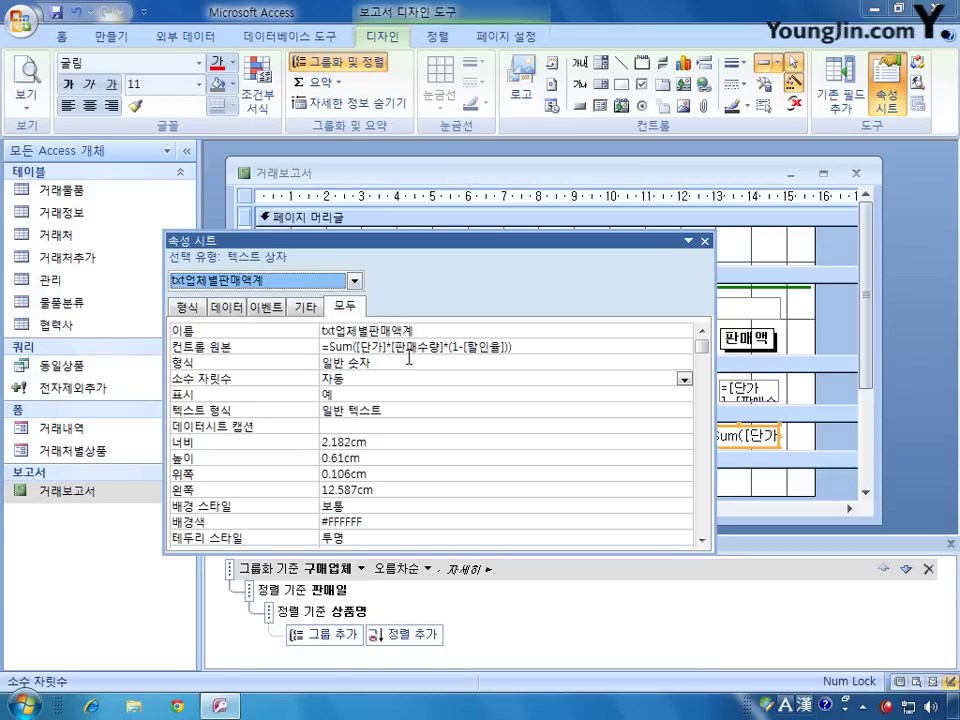
pyautogui.click(682, 363)
pyautogui.click(685, 364)
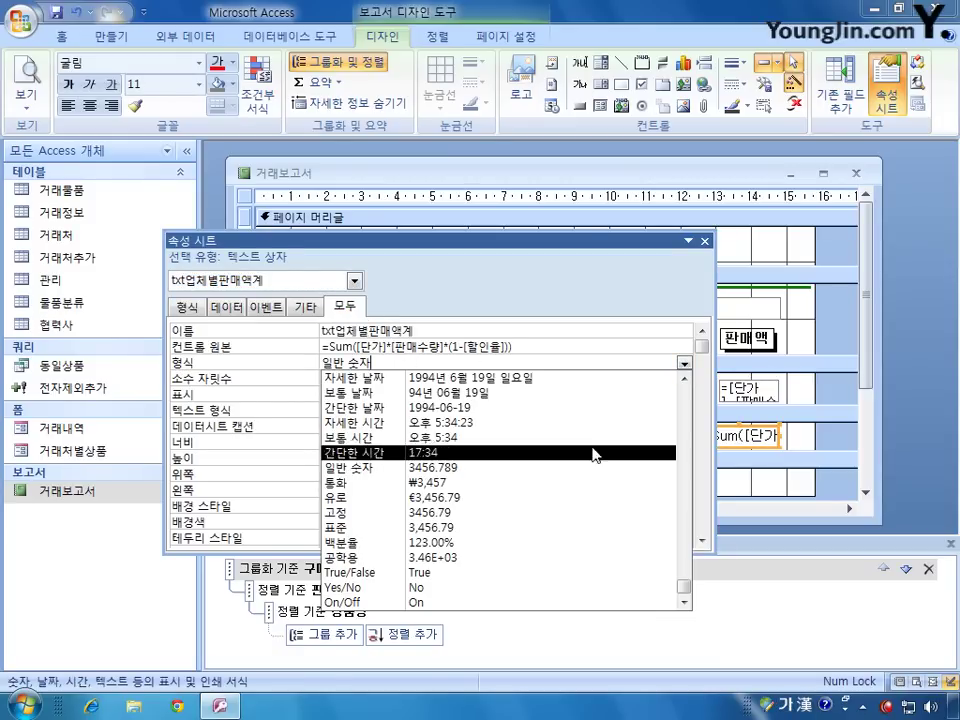
pyautogui.click(551, 483)
pyautogui.click(500, 378)
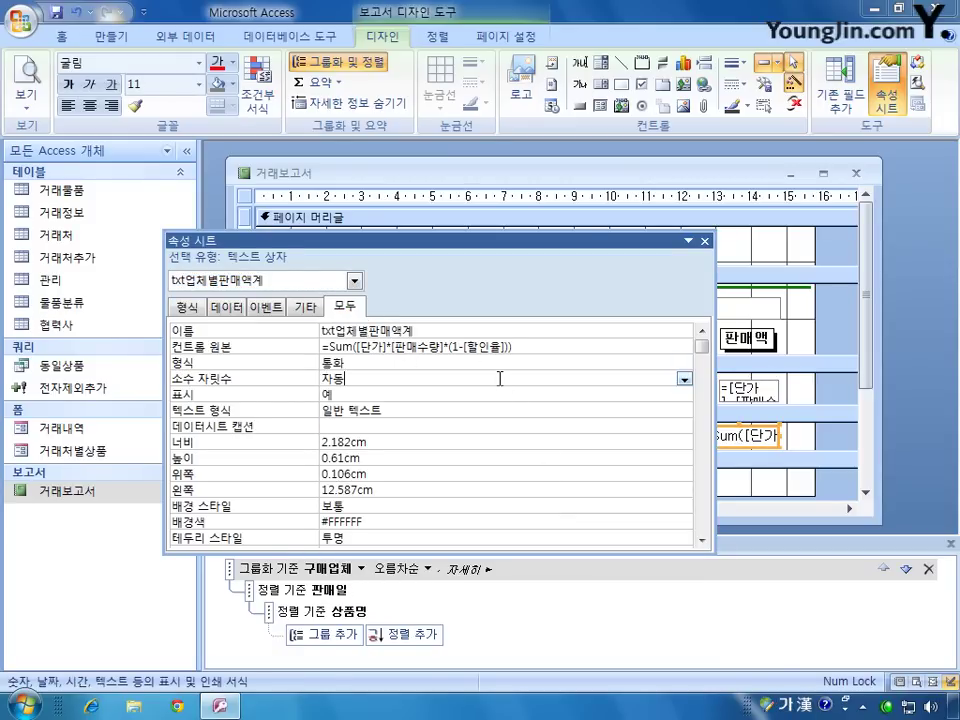
pyautogui.click(685, 379)
pyautogui.click(618, 410)
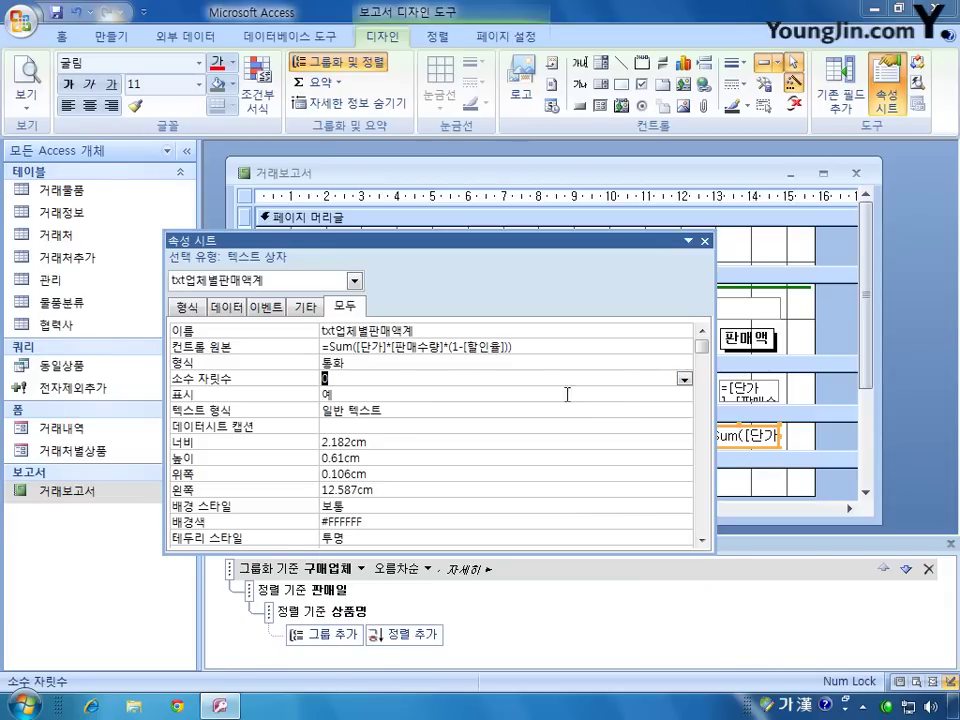
# Step: Look through the report control list without changing anything, then close the Property Sheet
pyautogui.click(355, 281)
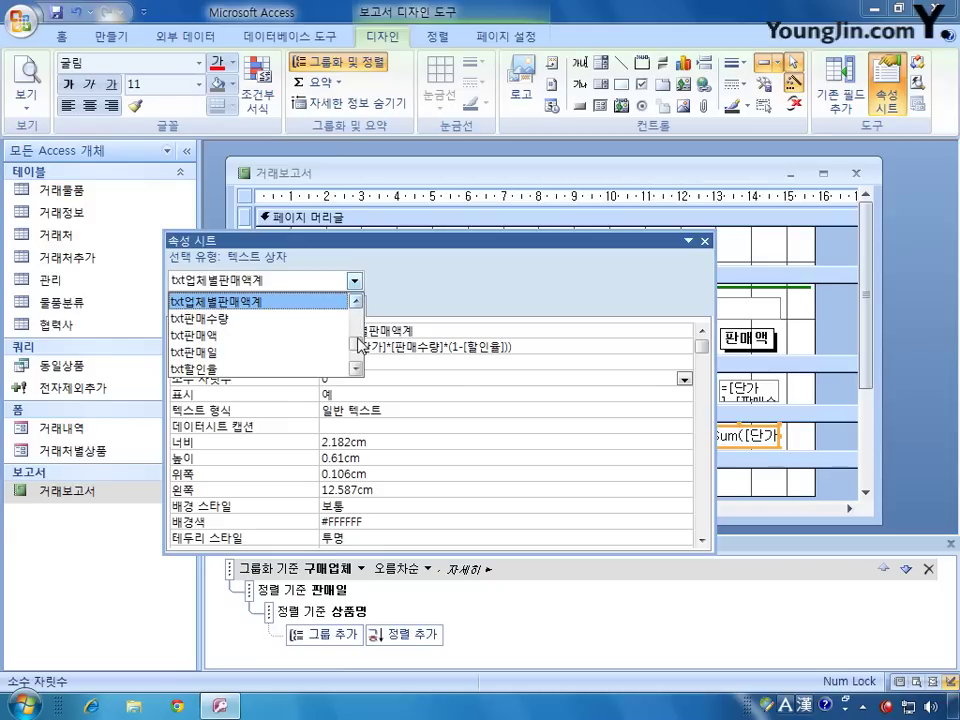
pyautogui.scroll(-1, 357, 322)
pyautogui.scroll(2, 358, 343)
pyautogui.scroll(1, 357, 343)
pyautogui.scroll(-5, 357, 345)
pyautogui.scroll(-5, 358, 343)
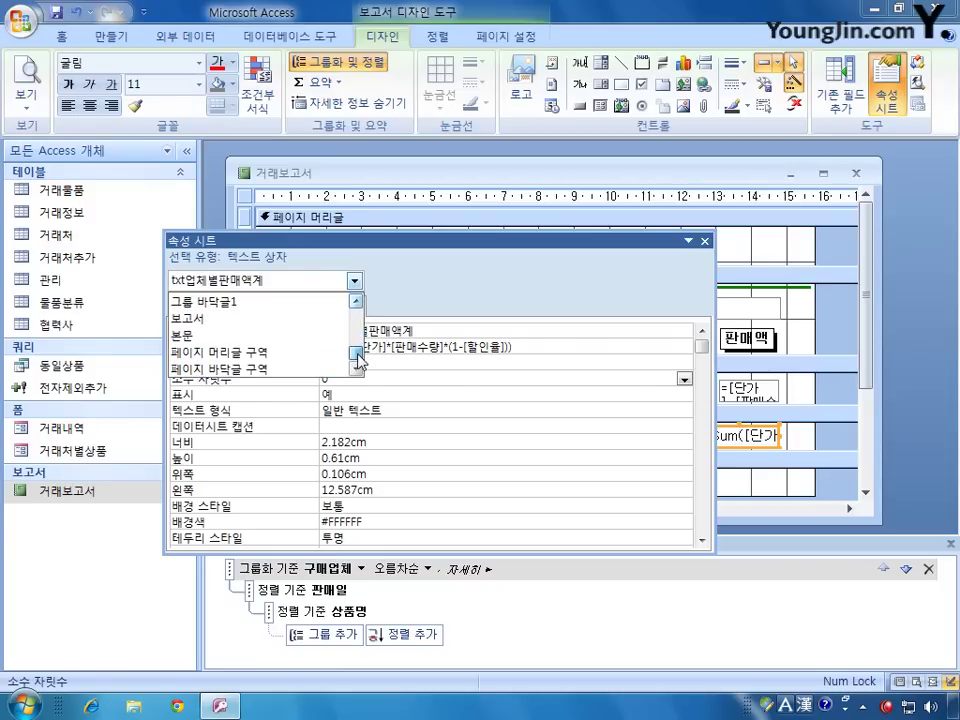
pyautogui.scroll(15, 357, 338)
pyautogui.scroll(3, 357, 336)
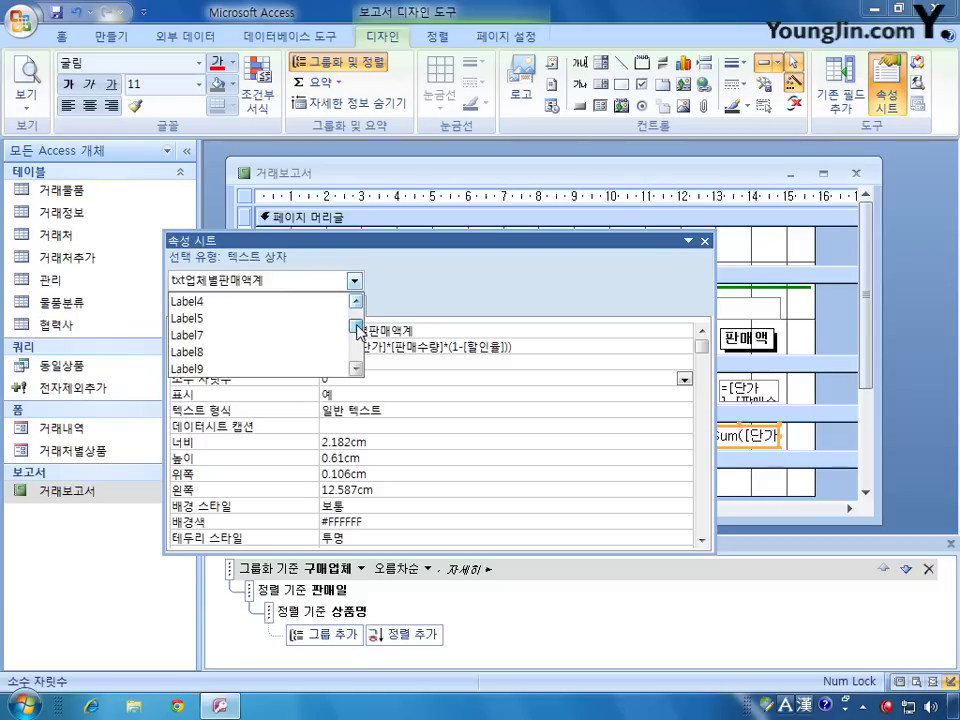
pyautogui.scroll(-6, 357, 336)
pyautogui.scroll(-10, 357, 336)
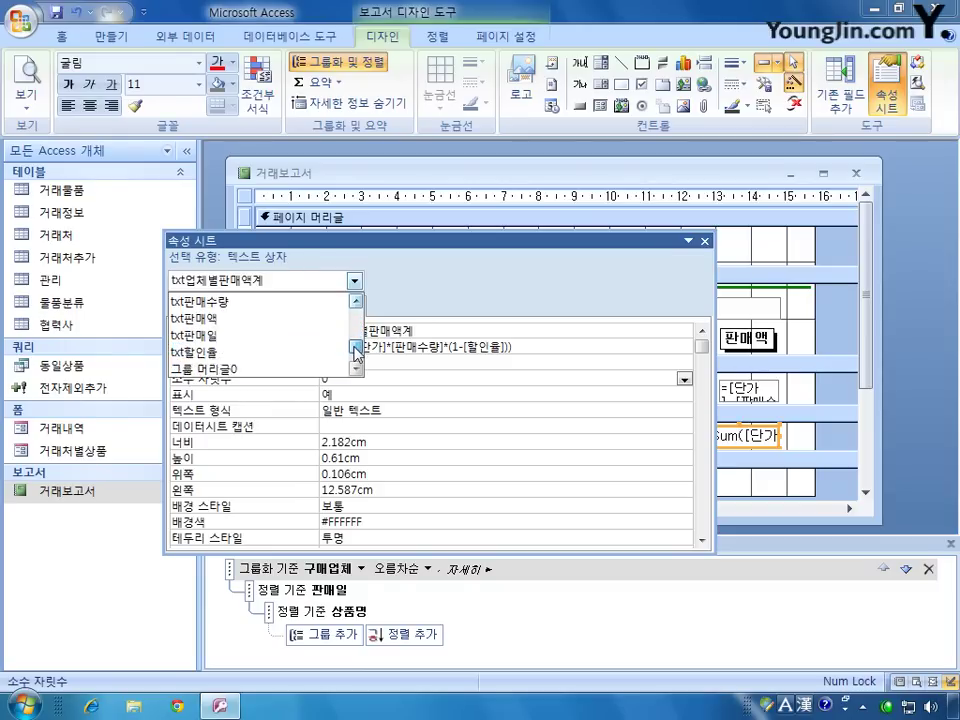
pyautogui.scroll(5, 357, 345)
pyautogui.scroll(4, 357, 330)
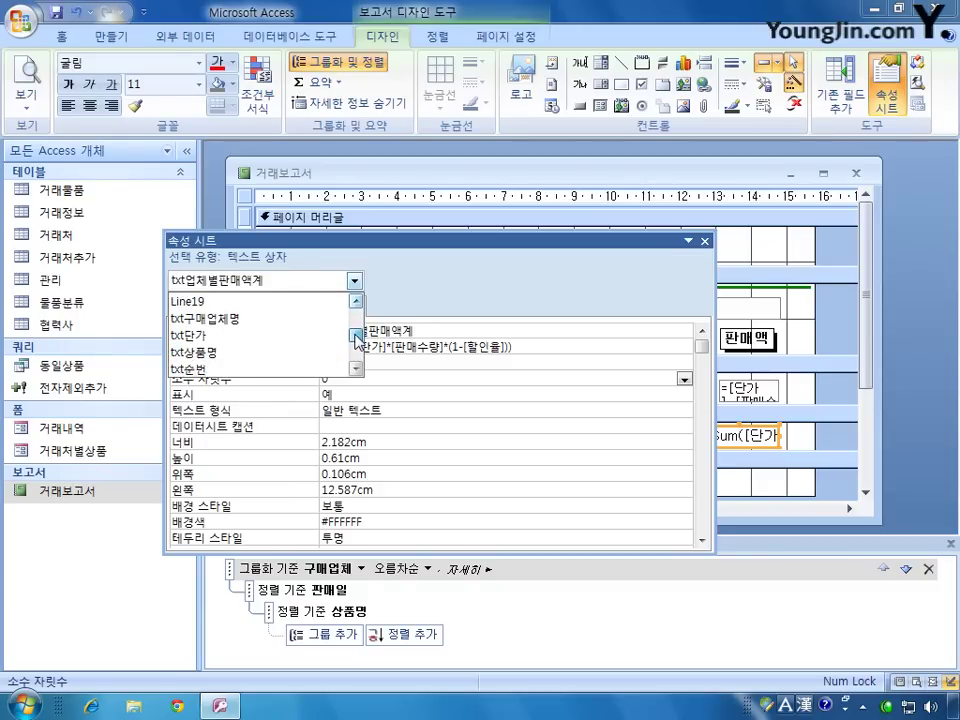
pyautogui.scroll(-2, 357, 320)
pyautogui.click(869, 333)
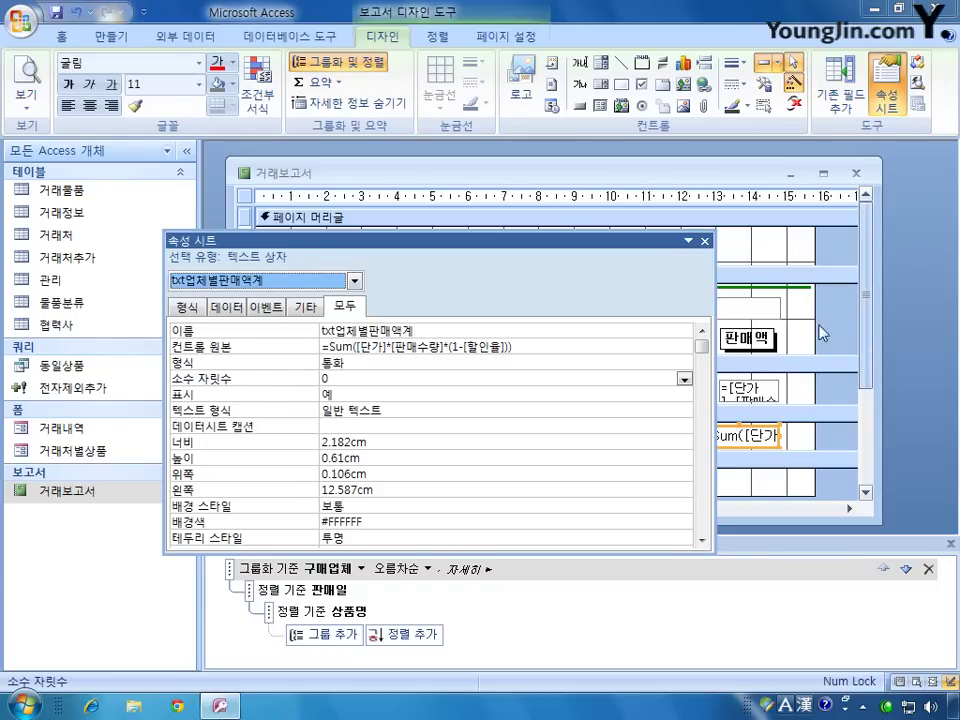
pyautogui.moveTo(629, 240); pyautogui.dragTo(666, 145)
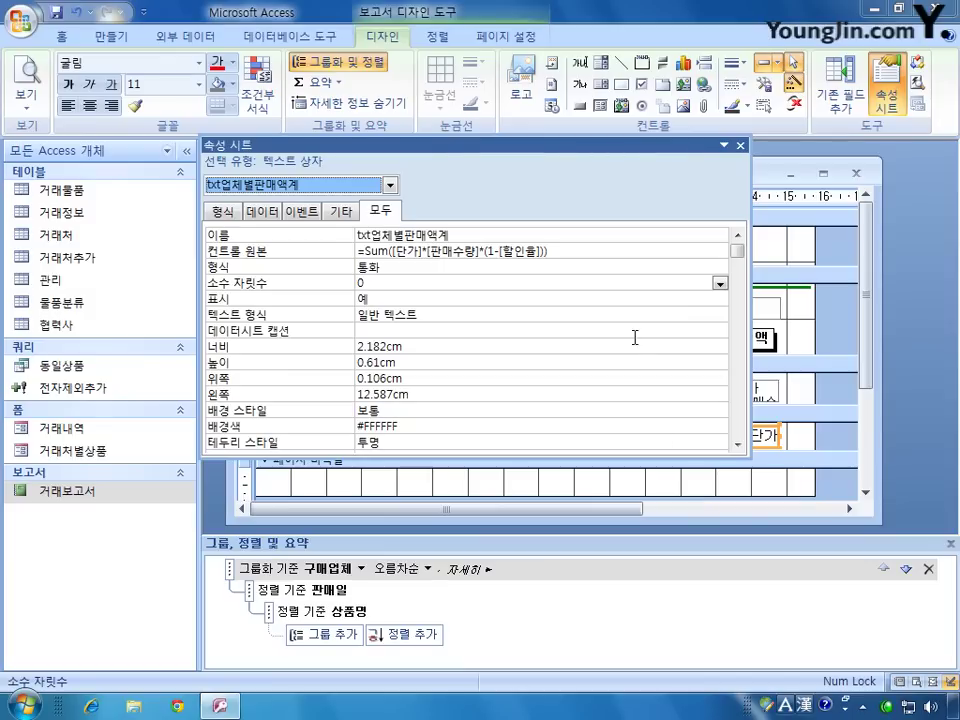
pyautogui.click(740, 146)
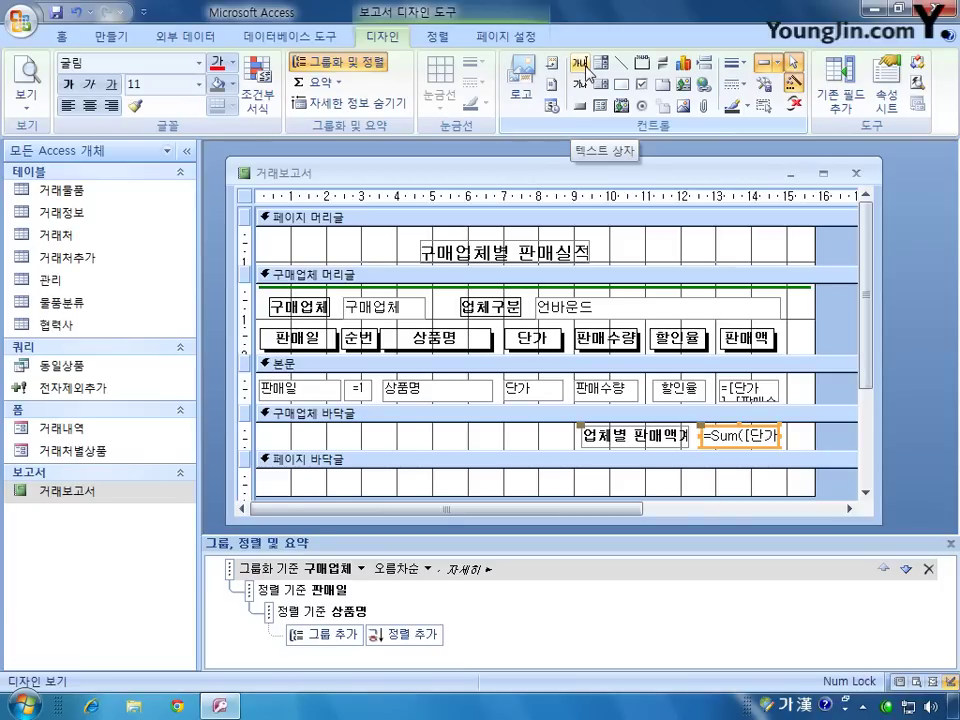
# Step: Draw a new text box in the page footer and delete its attached Text28 label
pyautogui.click(586, 66)
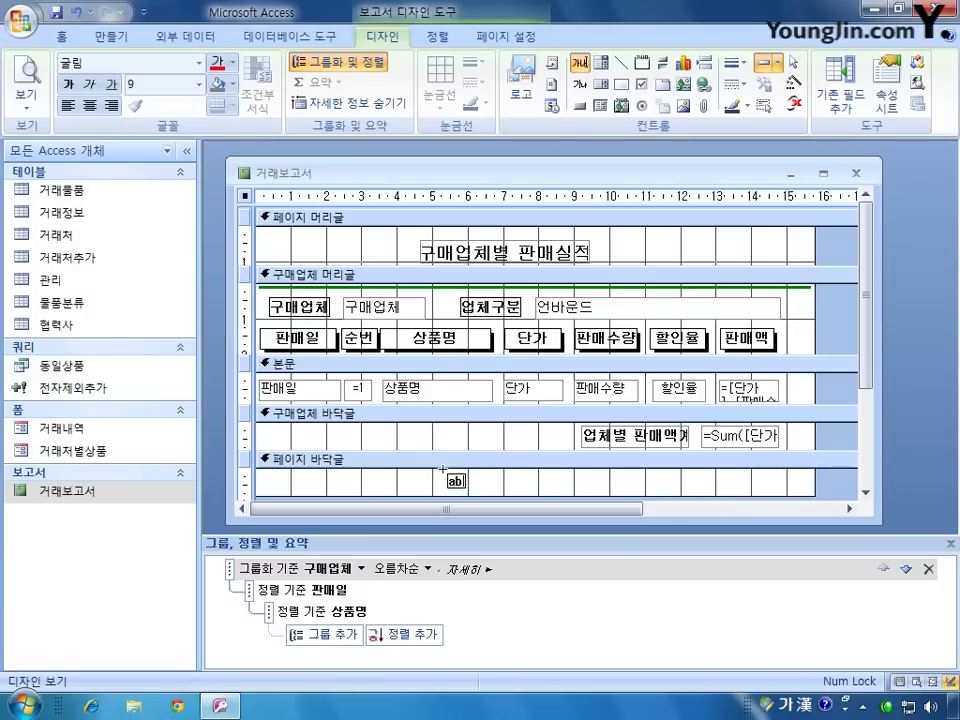
pyautogui.moveTo(436, 476); pyautogui.dragTo(652, 492)
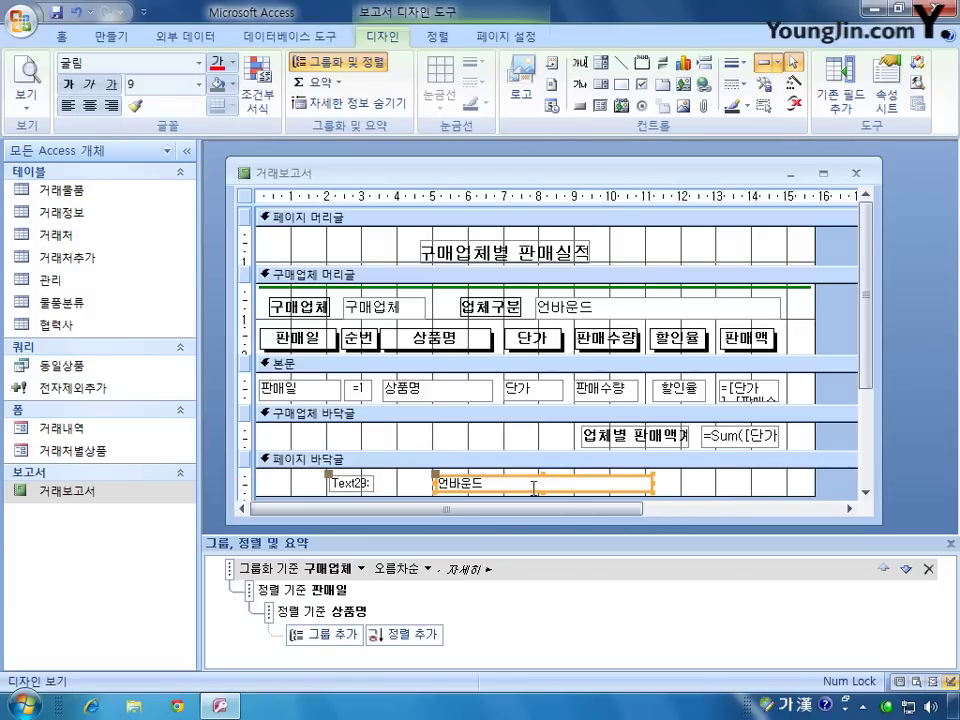
pyautogui.click(354, 485)
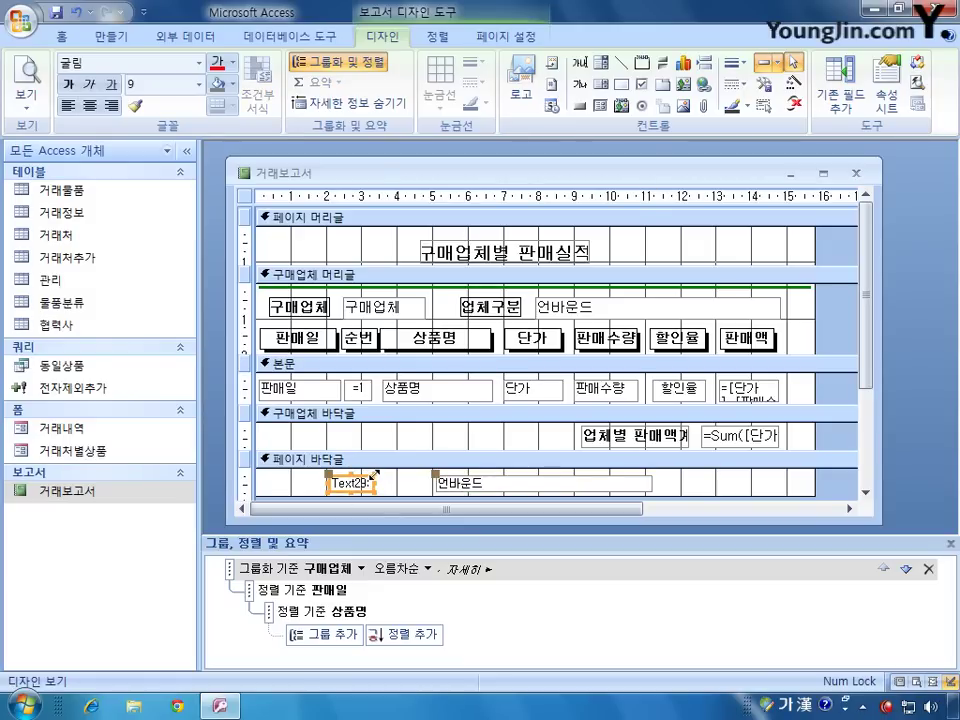
pyautogui.press('Delete')
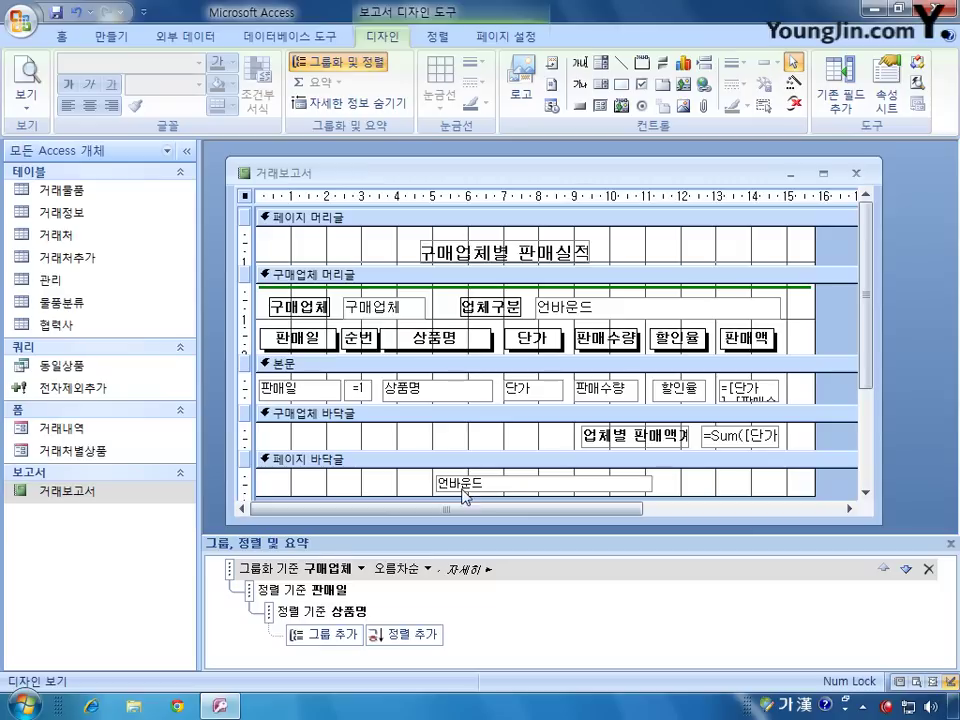
# Step: Bring up the Text29 box's properties at the control source row
pyautogui.click(510, 480)
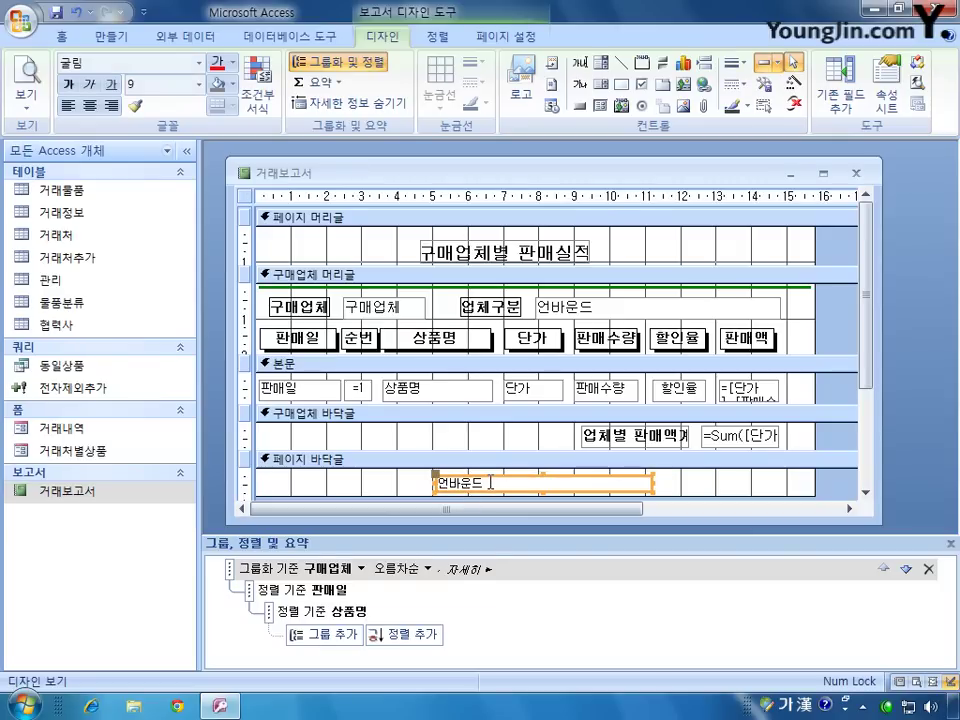
pyautogui.click(490, 482)
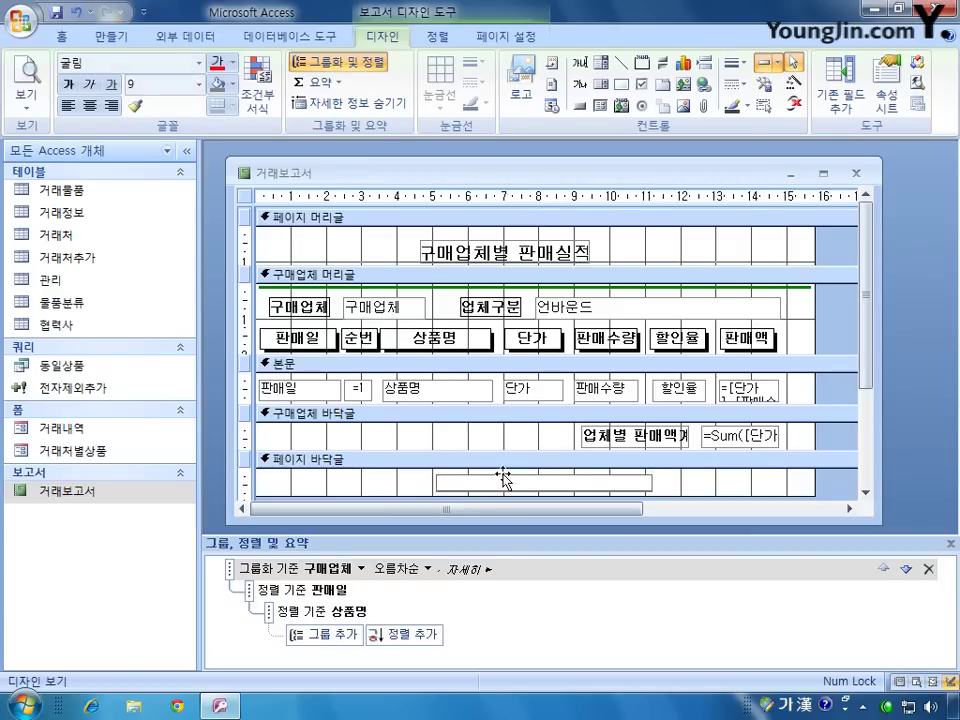
pyautogui.doubleClick(503, 484)
pyautogui.click(426, 250)
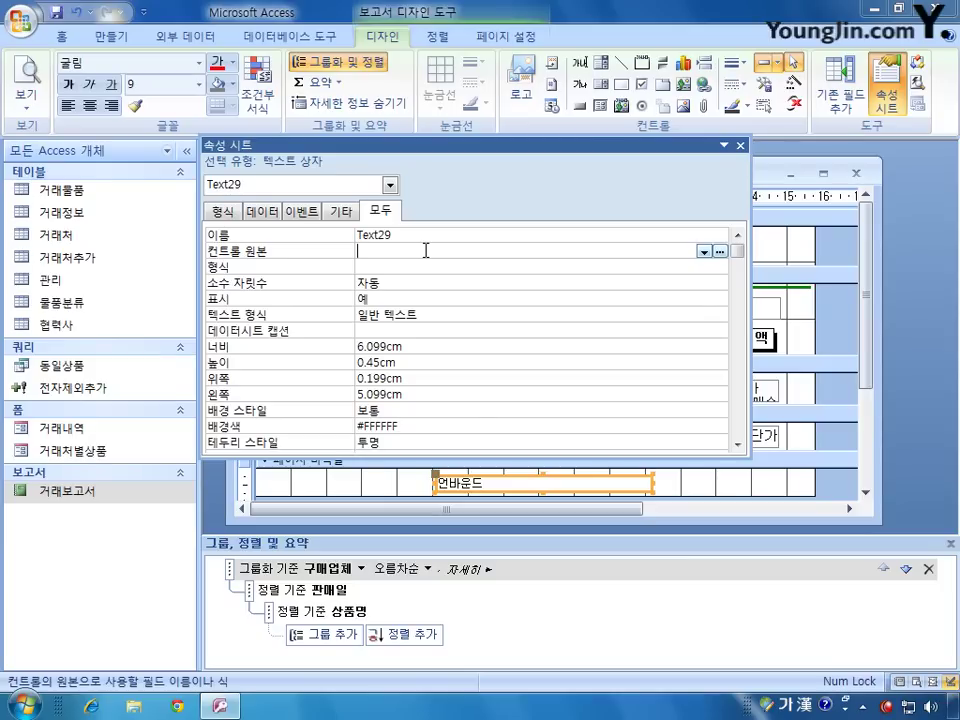
# Step: Change the footer text box's Name from Text29 to txt페이지정보
pyautogui.moveTo(403, 236); pyautogui.dragTo(330, 240)
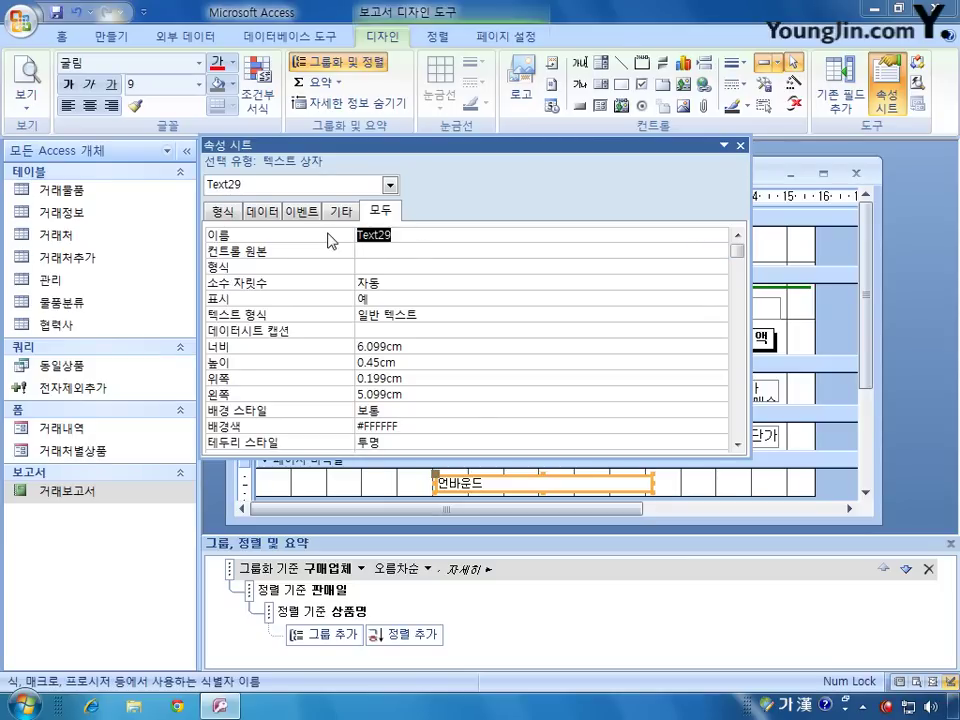
pyautogui.write('txt페이지정보')
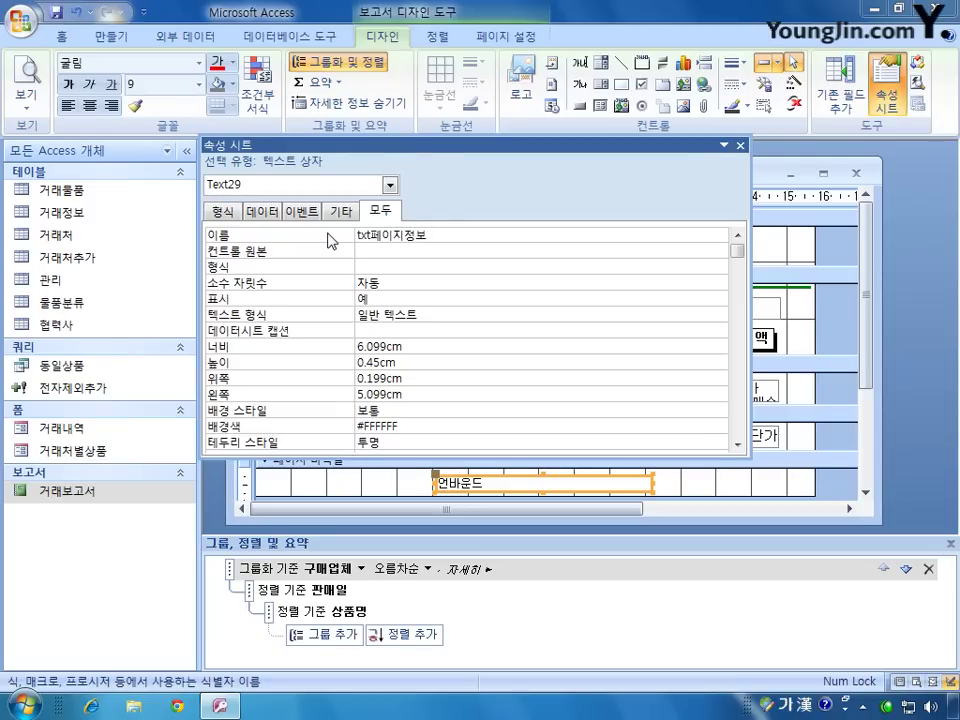
pyautogui.click(384, 251)
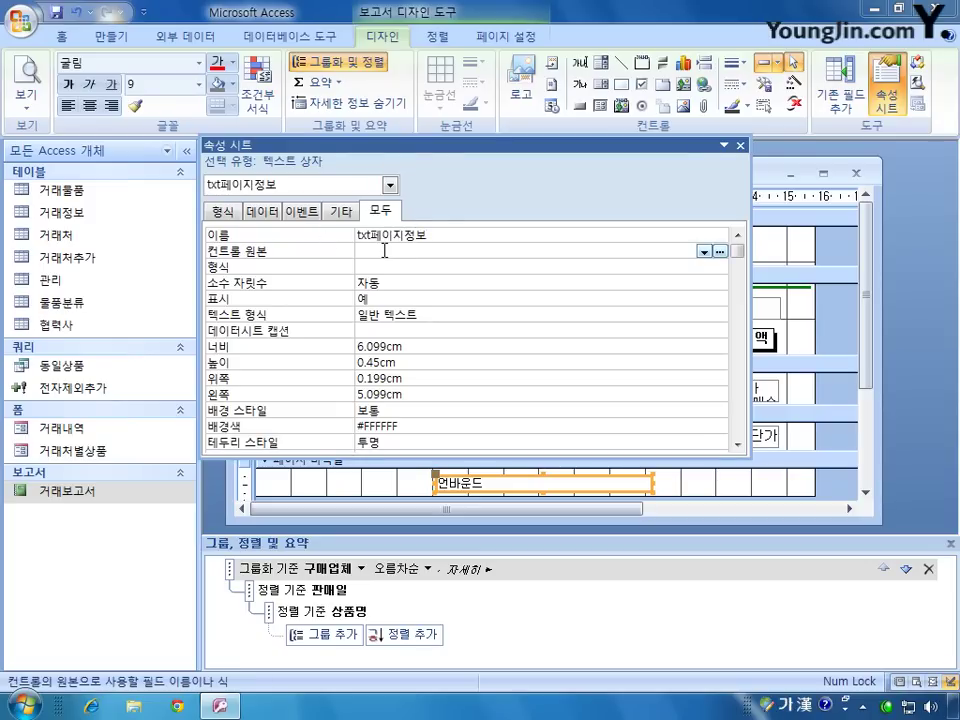
# Step: Enter =현재[page]페이지 / 총[pages]페이지 as txt페이지정보's control source
pyautogui.write('=')
pyautogui.write('현재')
pyautogui.write('[페')
pyautogui.press('BackSpace')
pyautogui.press('Hangul')
pyautogui.write('page')
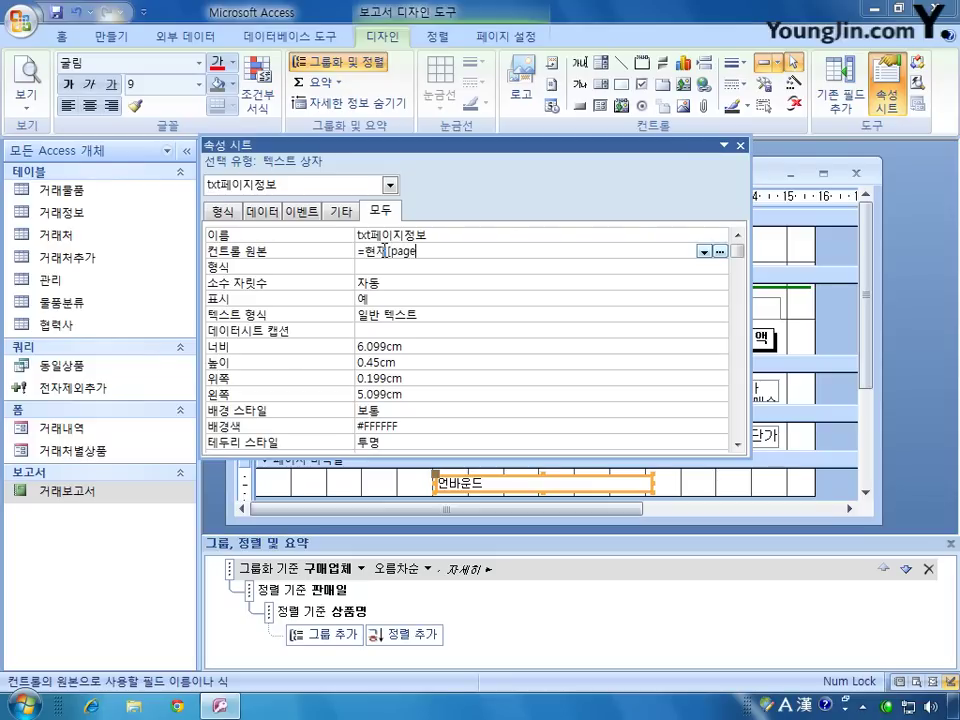
pyautogui.write(']')
pyautogui.press('Hangul')
pyautogui.write('페이지')
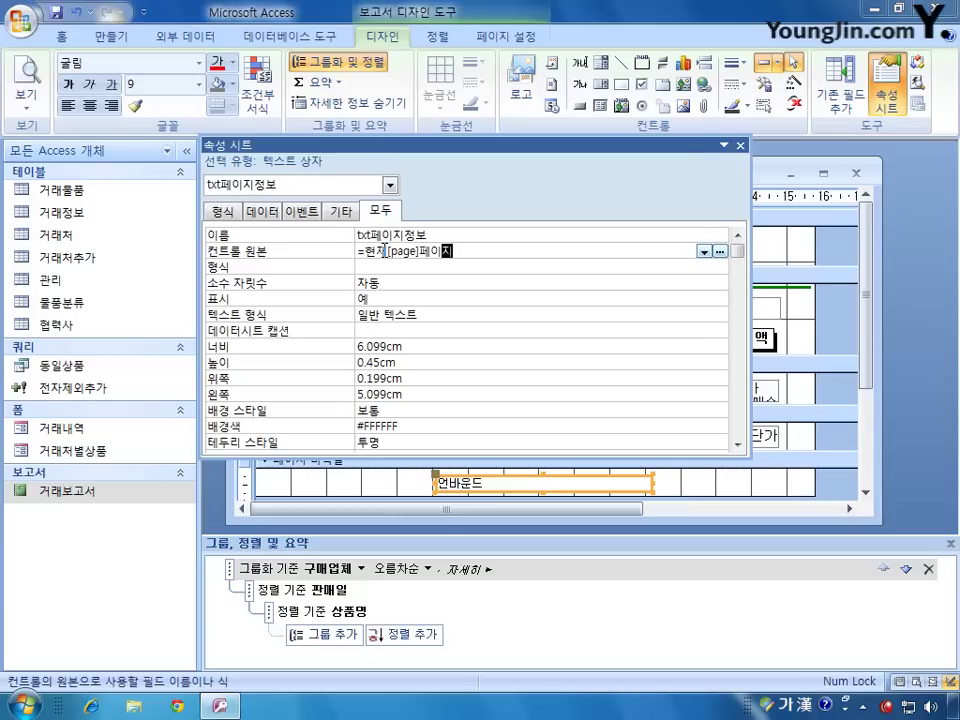
pyautogui.write(' / 총[pa')
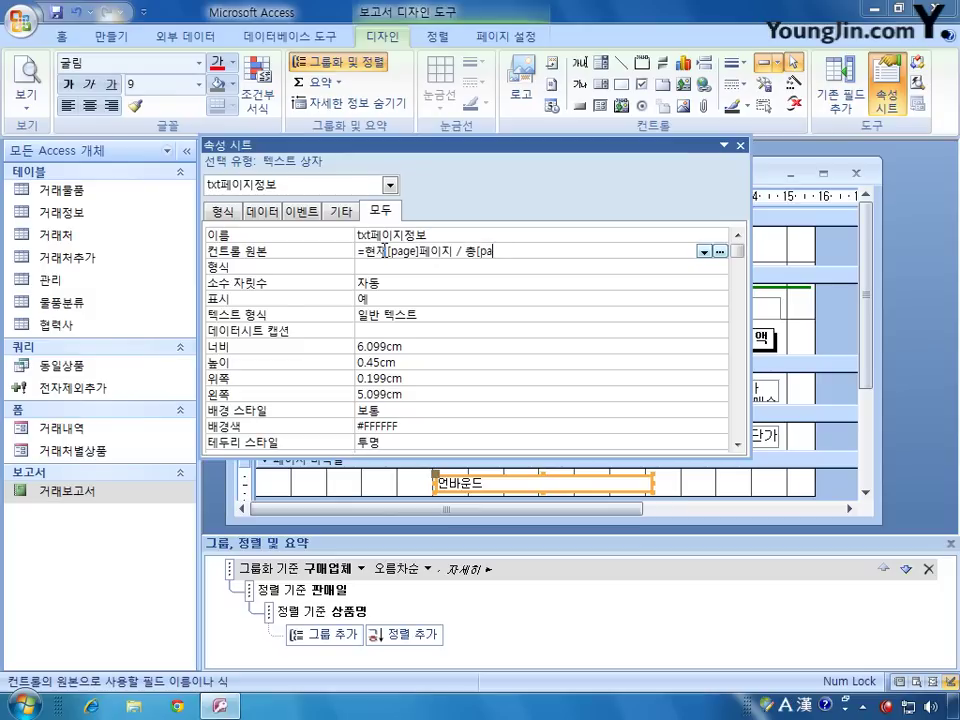
pyautogui.write('ges]')
pyautogui.press('Hangul')
pyautogui.write('페이지')
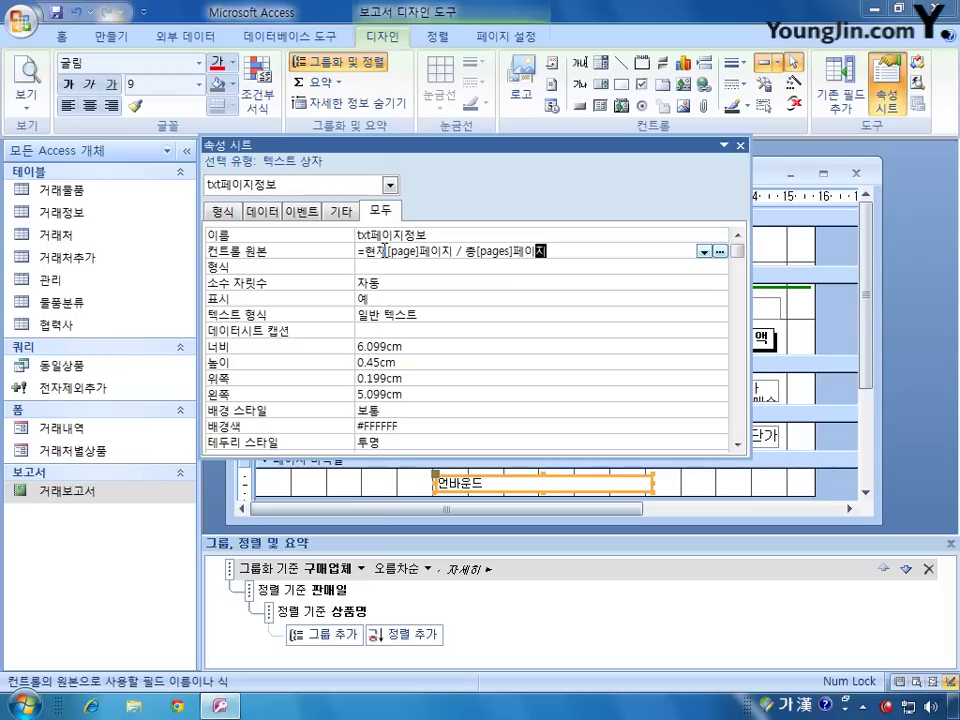
pyautogui.moveTo(386, 251); pyautogui.dragTo(421, 254)
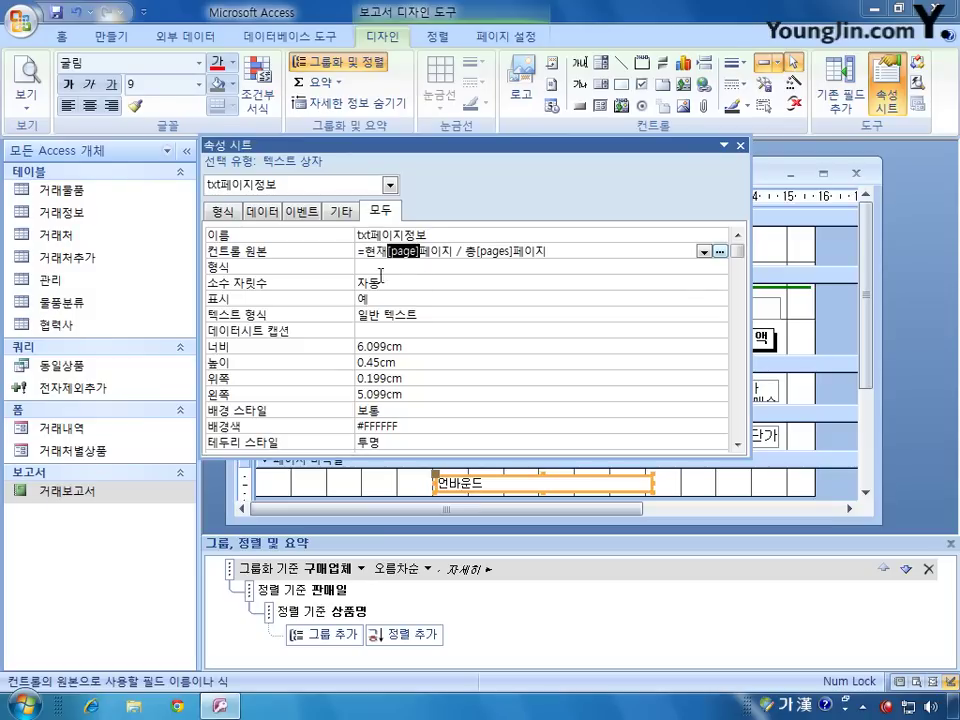
# Step: Quote "현재" and "페이지 / 총" and join them to [page] with & operators
pyautogui.press('Right')
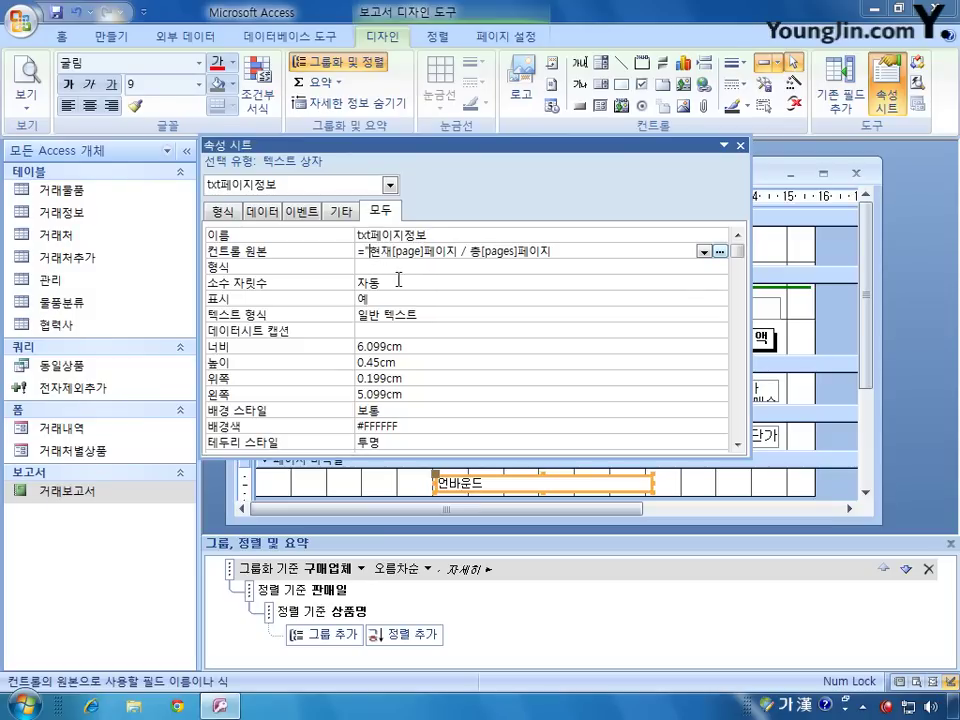
pyautogui.write('"')
pyautogui.click(395, 251)
pyautogui.write('"')
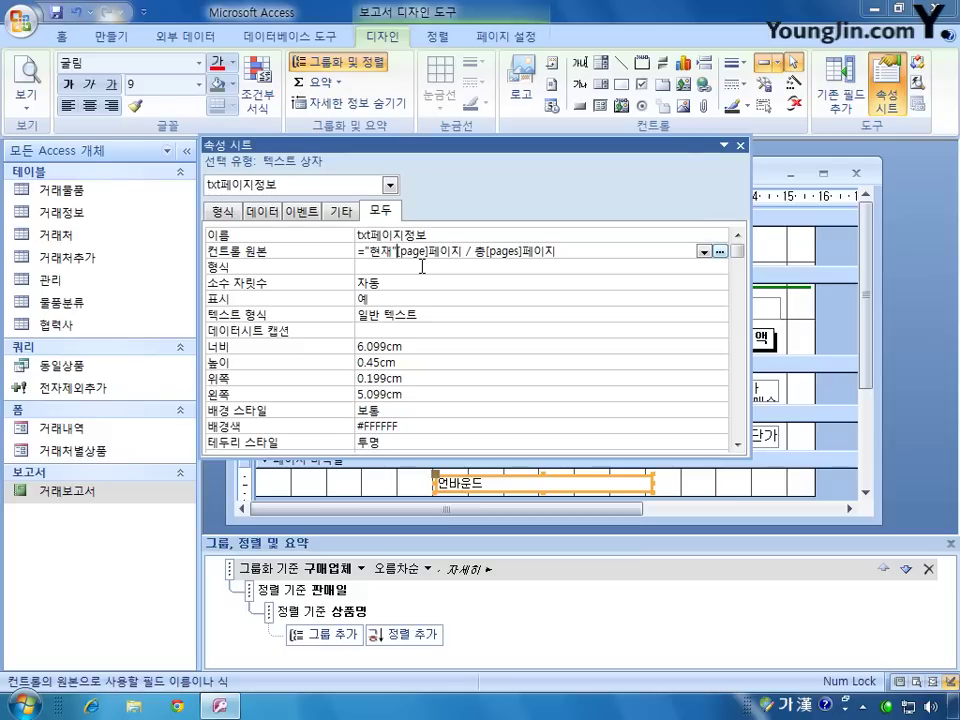
pyautogui.write('&')
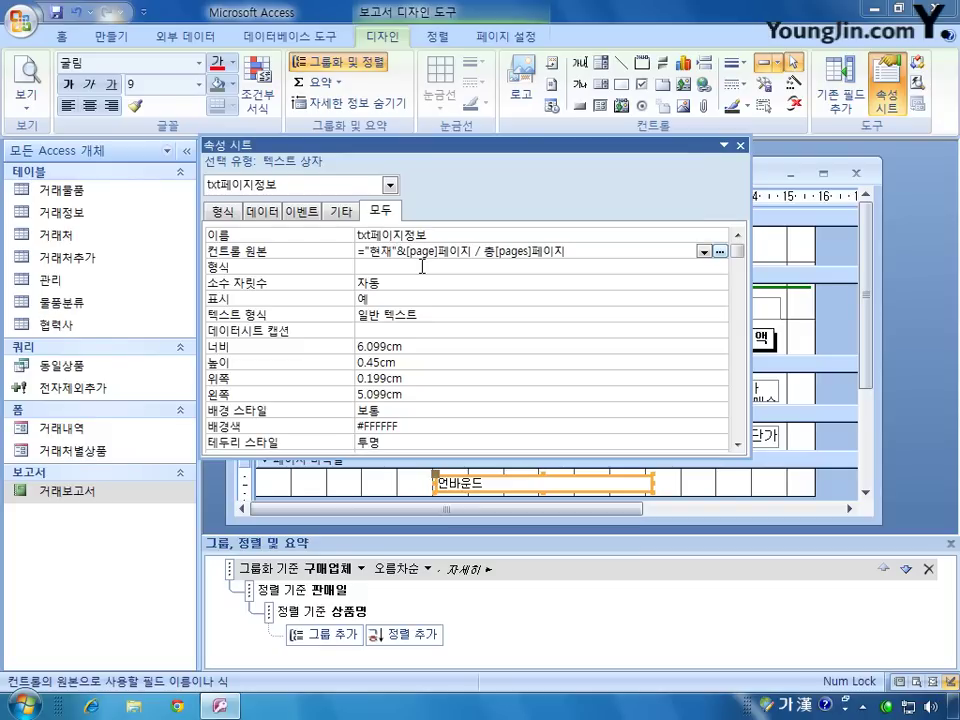
pyautogui.click(440, 251)
pyautogui.write('&')
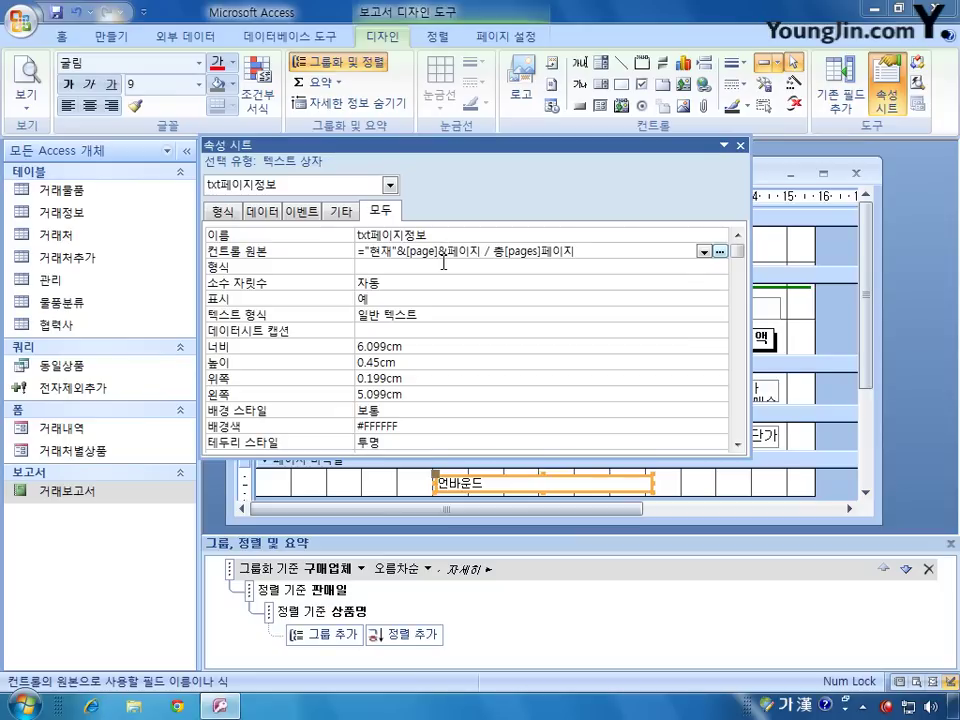
pyautogui.write('"')
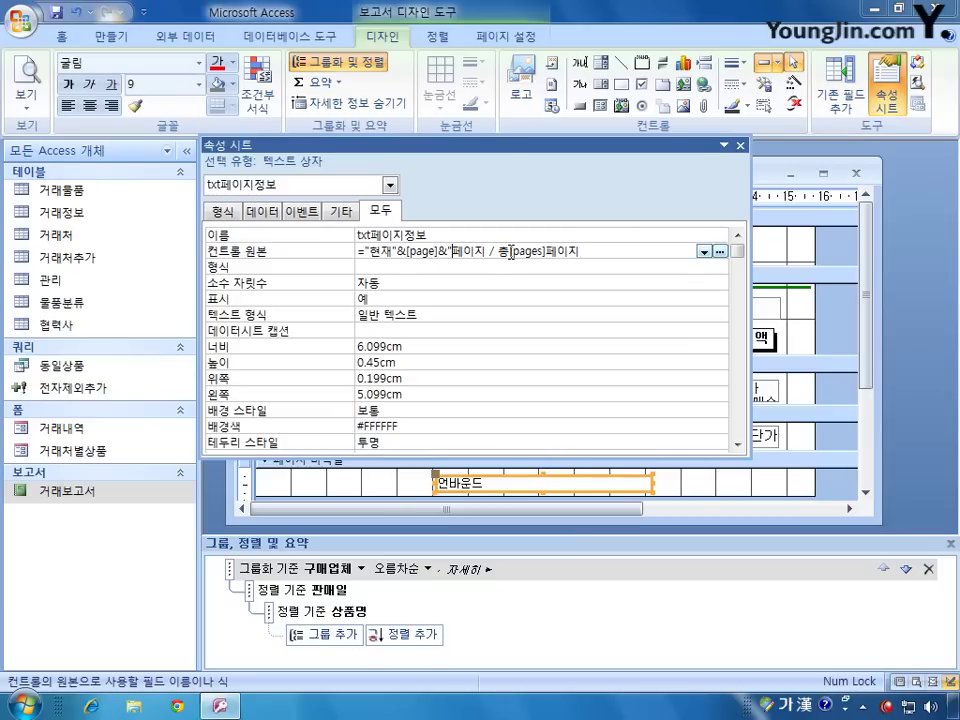
pyautogui.click(511, 251)
pyautogui.write('"')
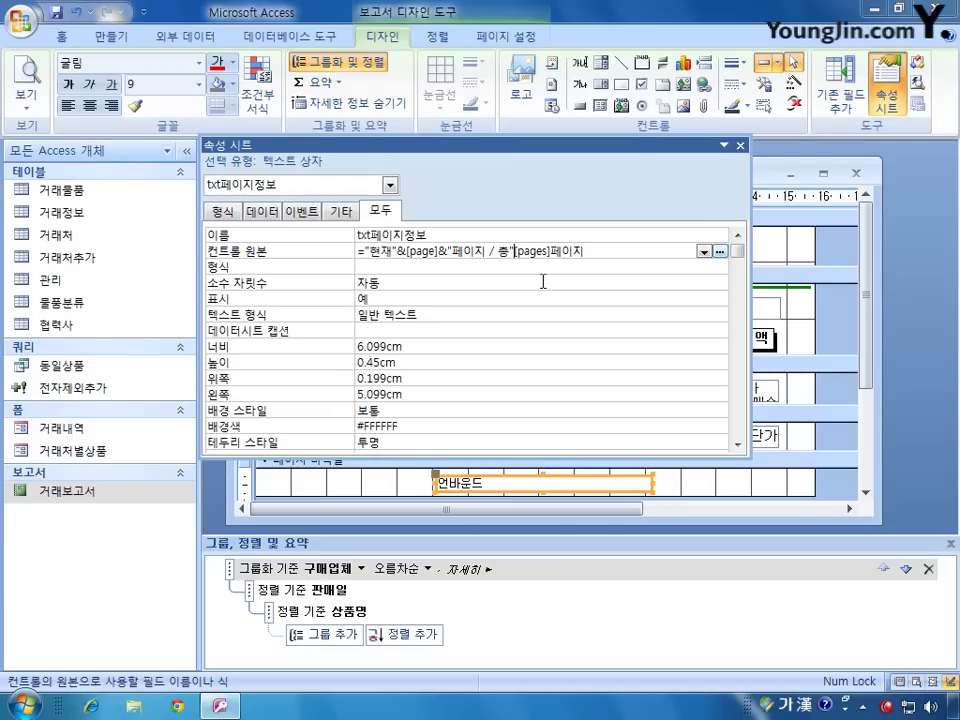
pyautogui.write('&')
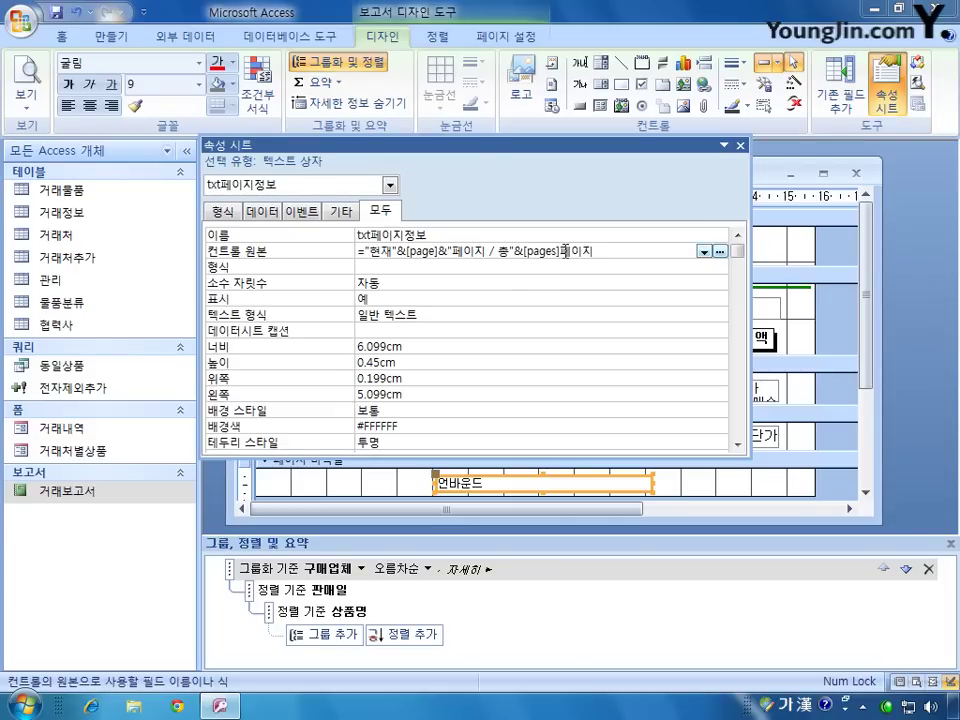
# Step: Quote the final "페이지", join it to [pages] with &, commit, and close the Property Sheet
pyautogui.click(576, 259)
pyautogui.write('&"')
pyautogui.click(633, 256)
pyautogui.write('"')
pyautogui.click(506, 272)
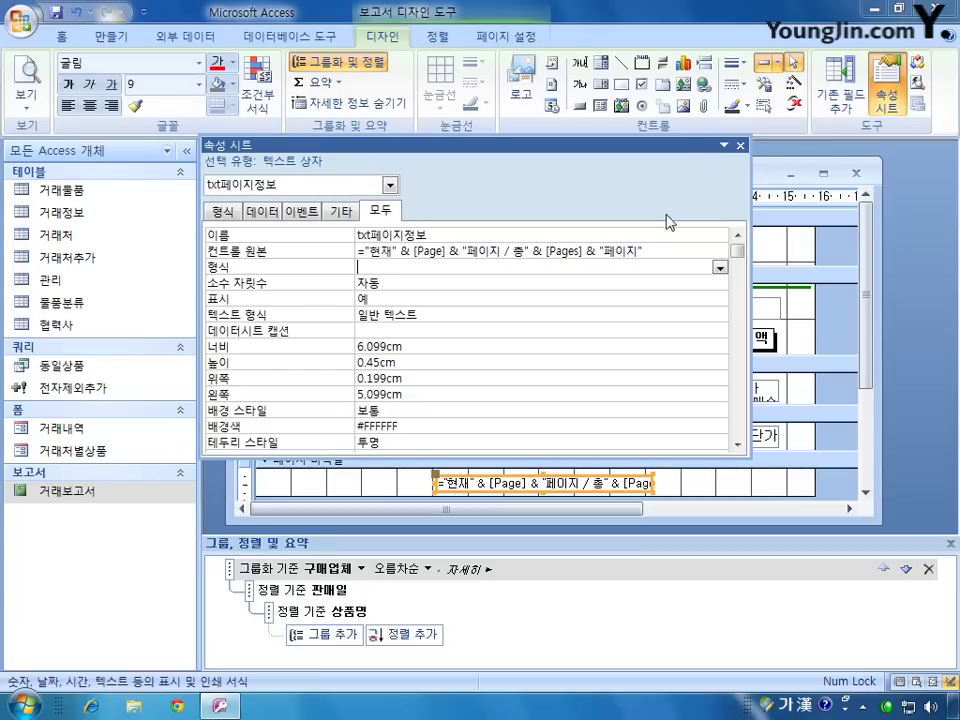
pyautogui.click(740, 145)
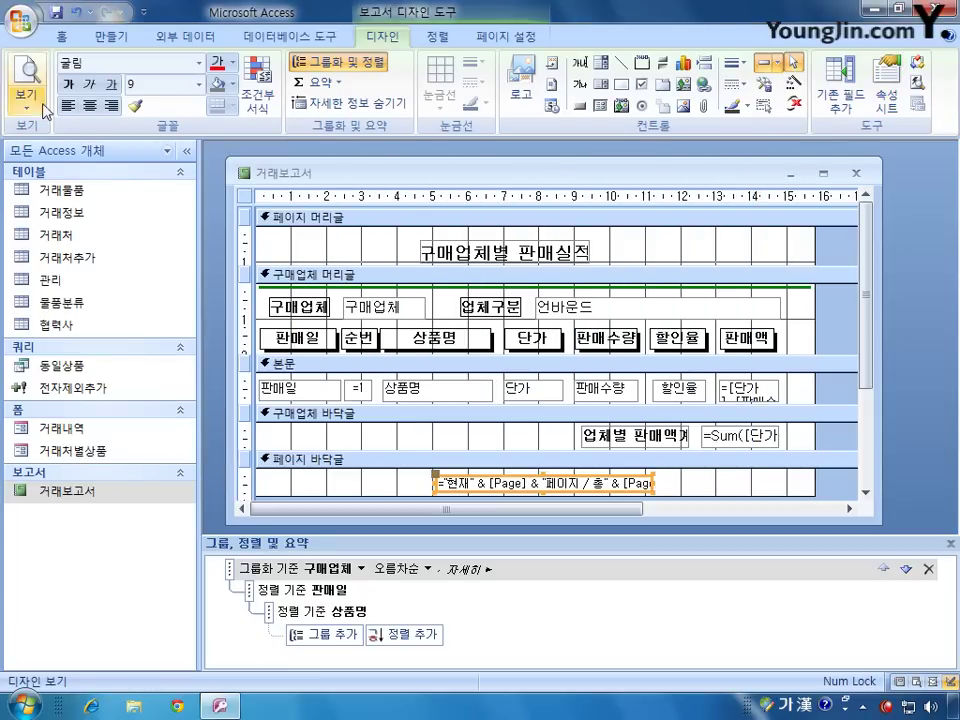
pyautogui.click(27, 75)
pyautogui.moveTo(868, 302); pyautogui.dragTo(868, 375)
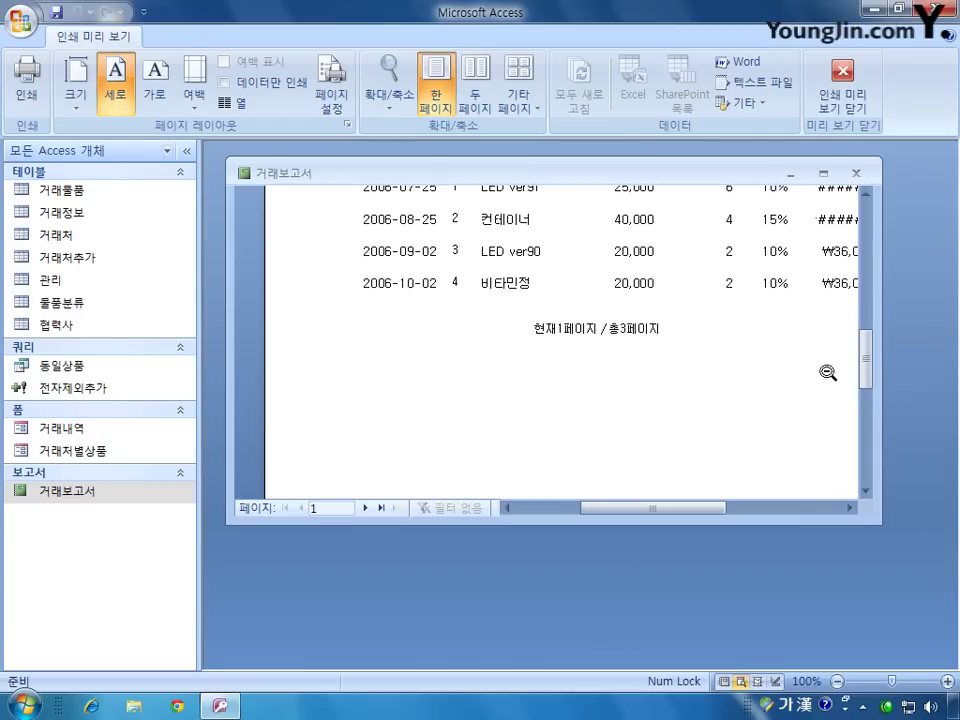
pyautogui.scroll(3, 866, 369)
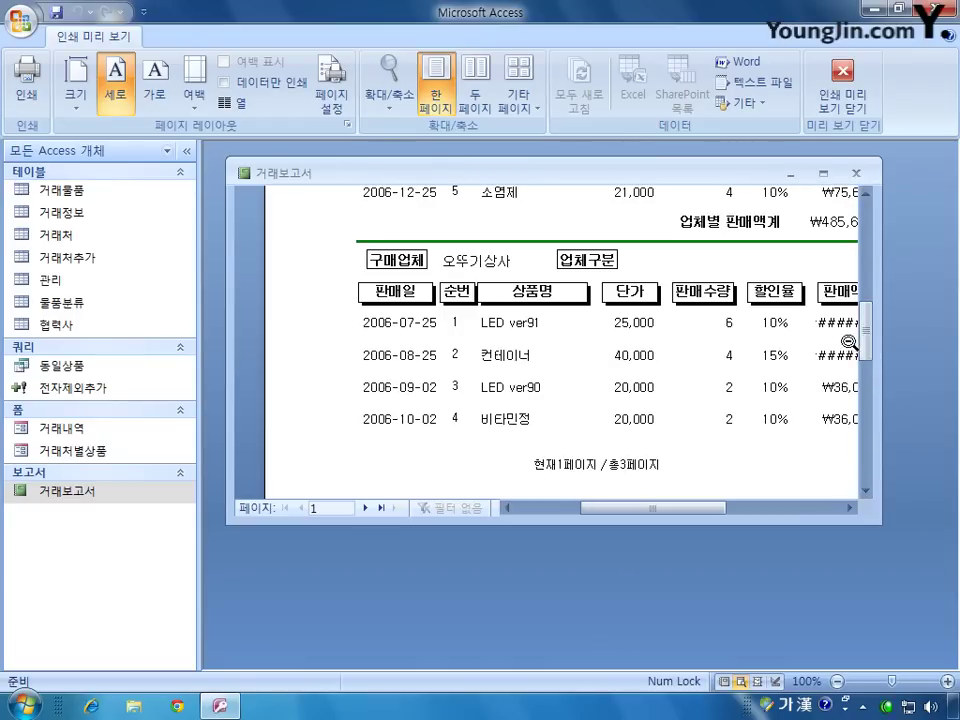
pyautogui.click(843, 85)
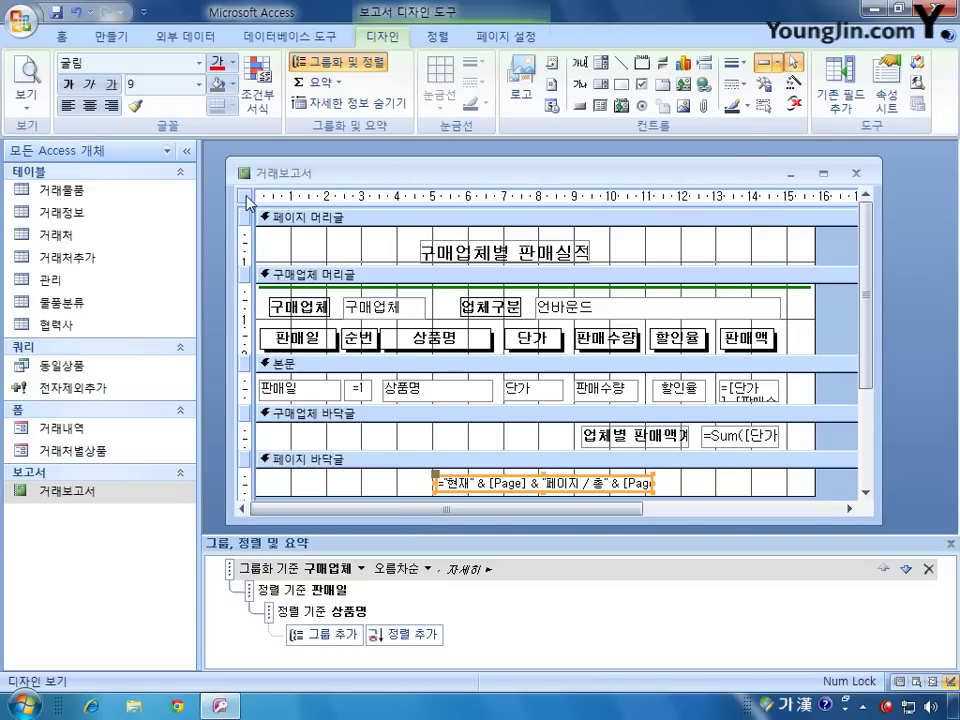
# Step: Show txt업체구분's properties and drag the Property Sheet to the lower right
pyautogui.doubleClick(244, 195)
pyautogui.click(390, 185)
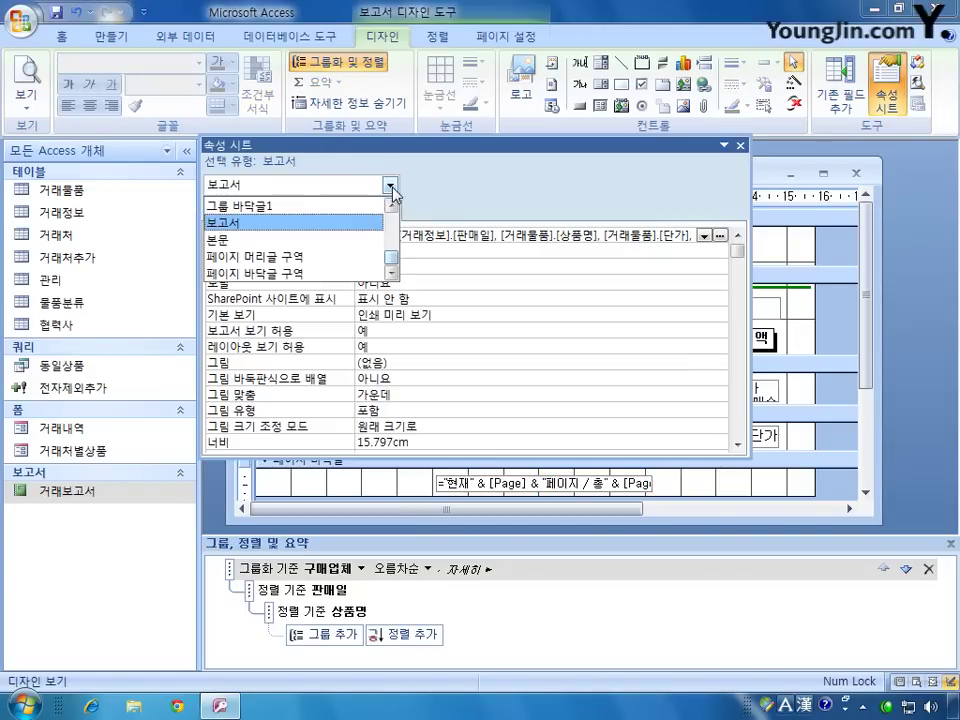
pyautogui.click(391, 250)
pyautogui.moveTo(391, 250); pyautogui.dragTo(392, 242)
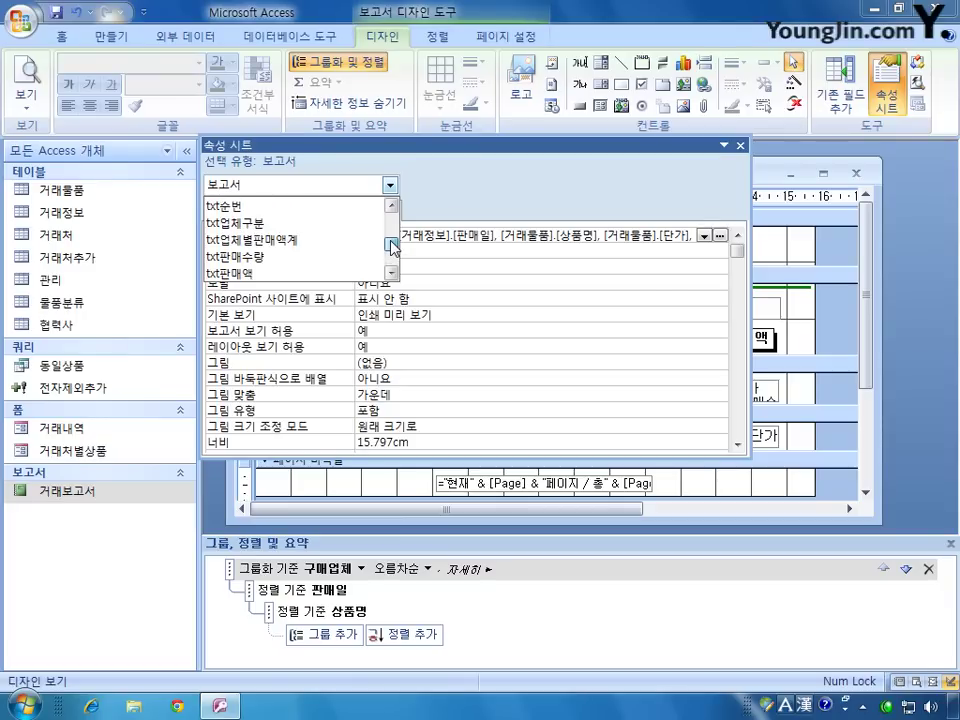
pyautogui.click(315, 222)
pyautogui.moveTo(503, 152); pyautogui.dragTo(612, 402)
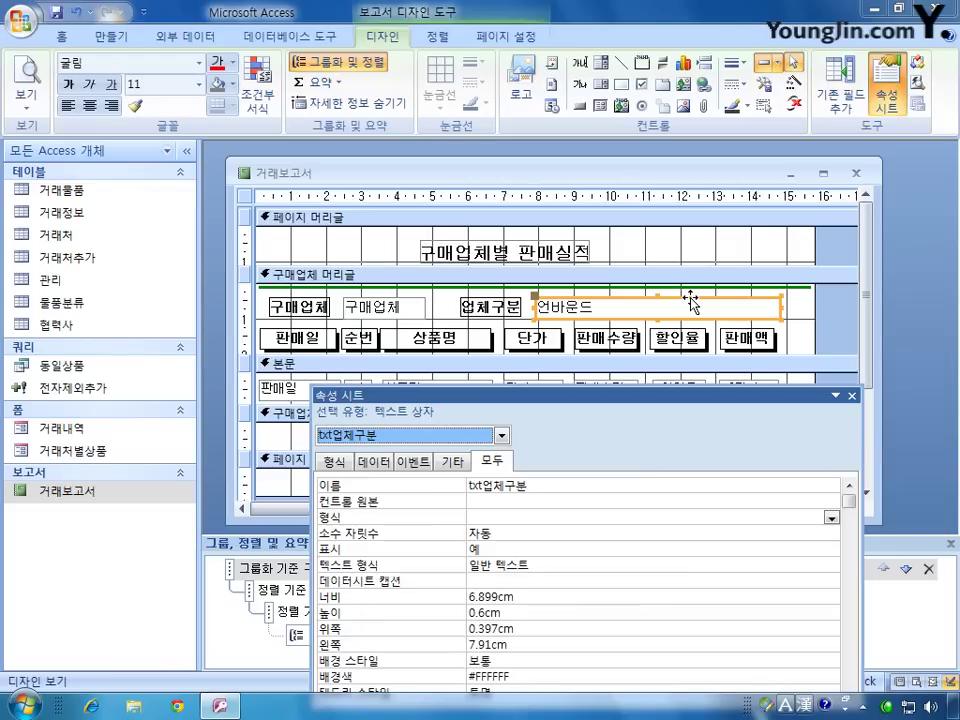
# Step: Set the 업체구분 box's control source to =IIf([구매업체]="팔도상사","매입","할인")
pyautogui.click(490, 503)
pyautogui.write('=')
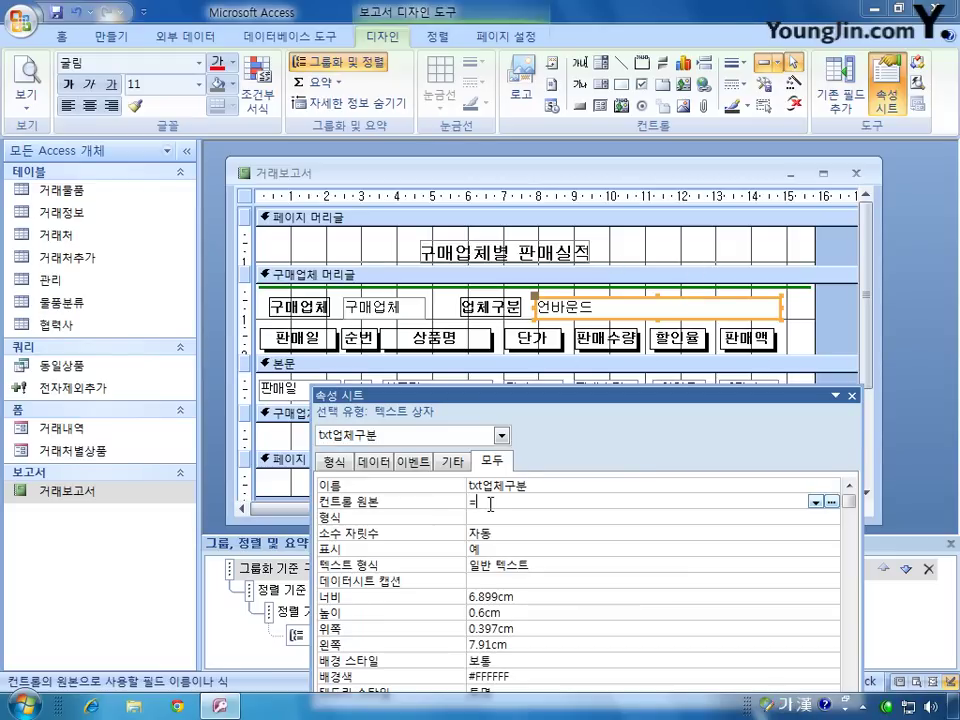
pyautogui.write('ㅐ')
pyautogui.press('Hangul')
pyautogui.press('BackSpace')
pyautogui.write('iif()')
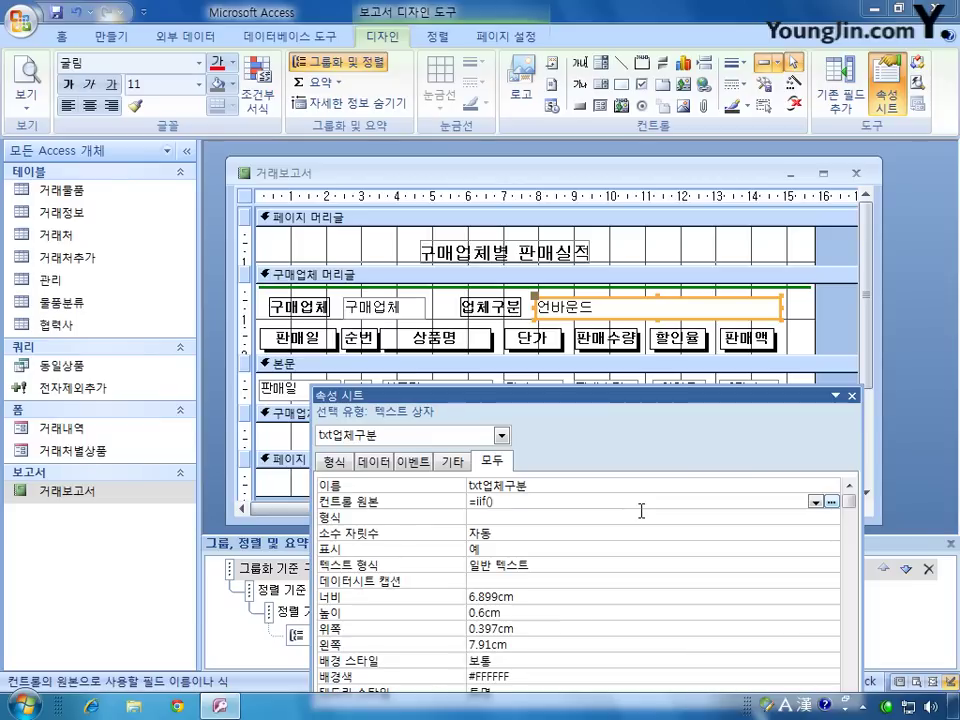
pyautogui.write('[')
pyautogui.press('Hangul')
pyautogui.write('ㅈ')
pyautogui.write('조건식,참,')
pyautogui.write('거짓')
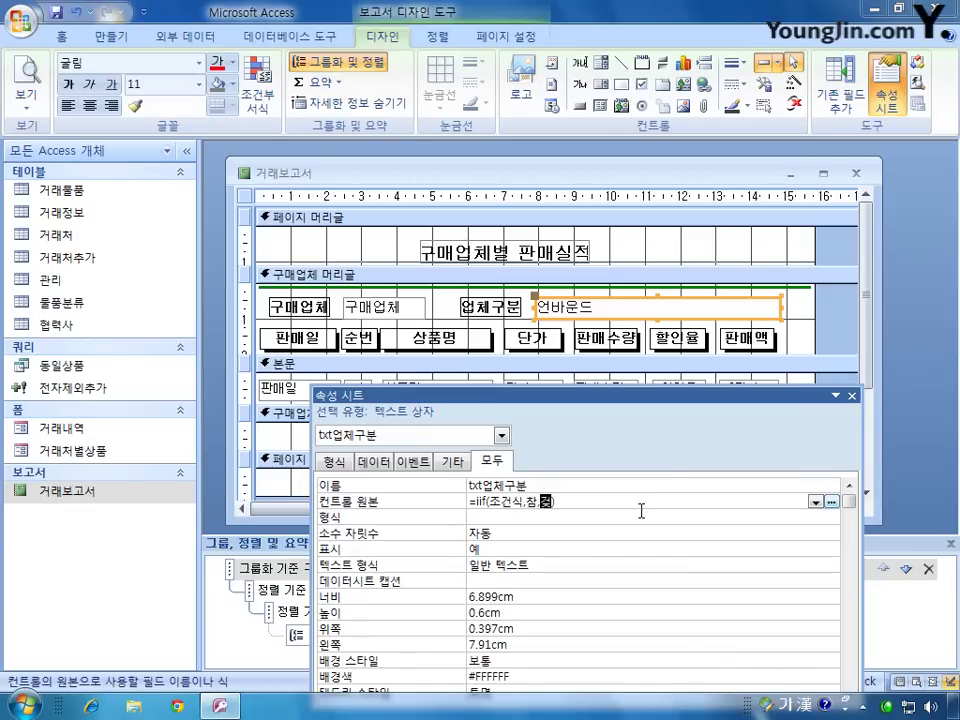
pyautogui.press('Right')
pyautogui.hotkey('shift', 'Left')
pyautogui.write('"매입"')
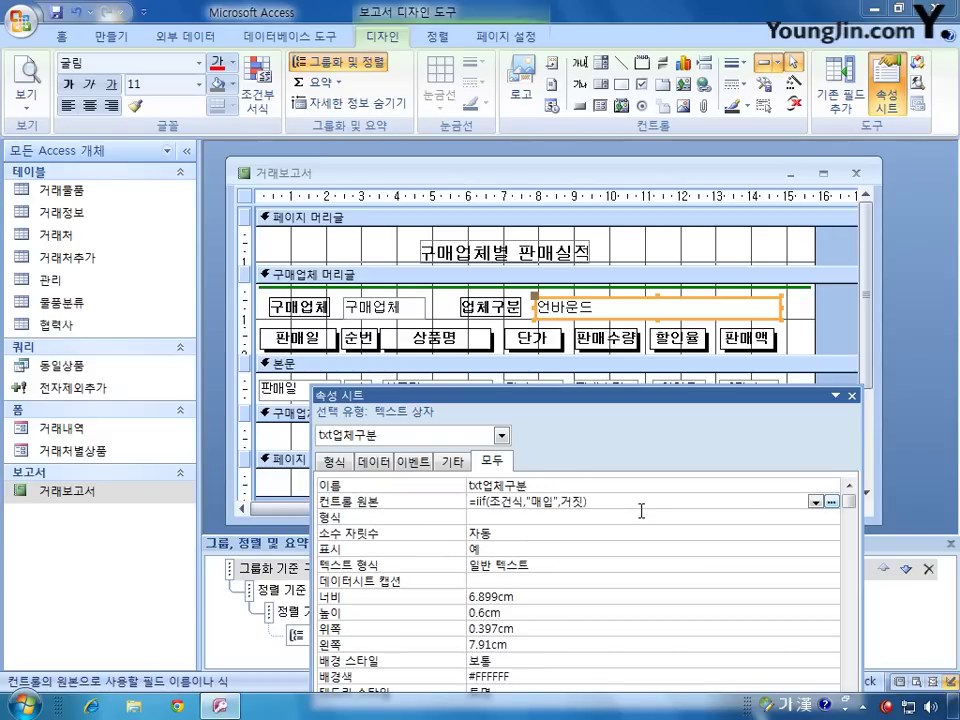
pyautogui.hotkey('shift', 'Right')
pyautogui.hotkey('shift', 'Right')
pyautogui.write('"할인"')
pyautogui.press('Left')
pyautogui.press('Left')
pyautogui.press('Left')
pyautogui.press('Left')
pyautogui.press('Left')
pyautogui.press('Left')
pyautogui.press('Left')
pyautogui.press('Left')
pyautogui.press('Left')
pyautogui.press('Left')
pyautogui.hotkey('shift', 'Left')
pyautogui.hotkey('shift', 'Left')
pyautogui.hotkey('shift', 'Left')
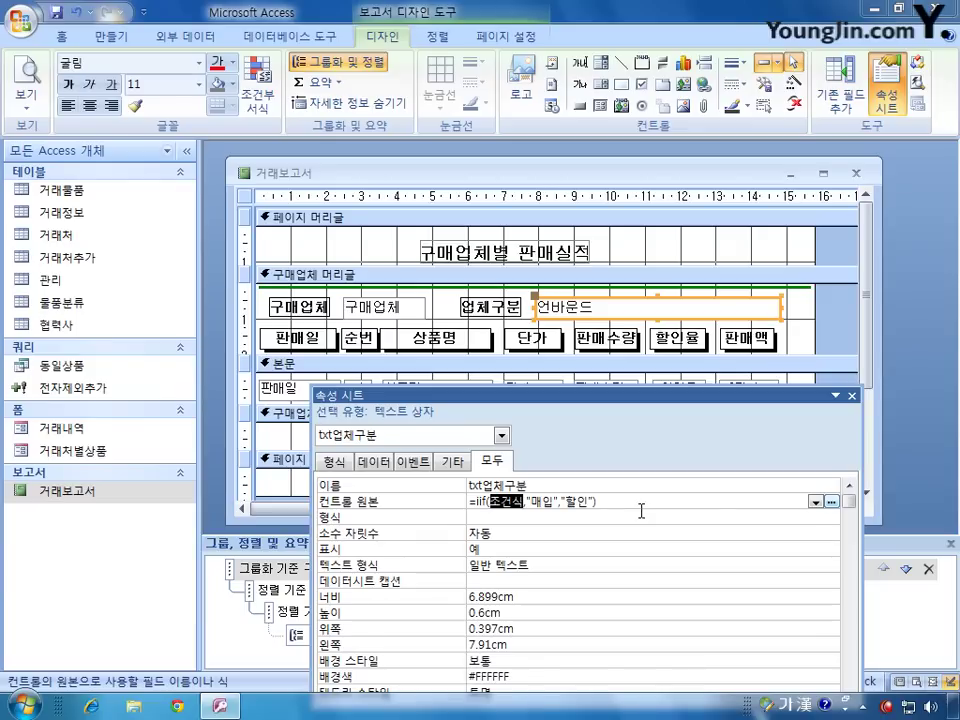
pyautogui.write('[구매업체')
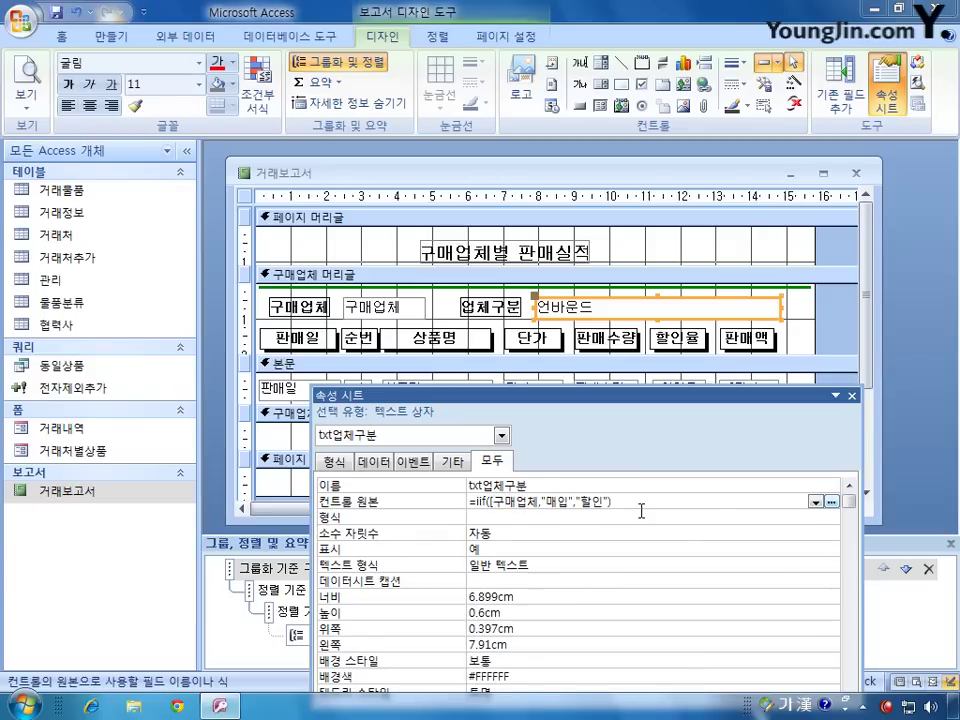
pyautogui.write(']="팔도상사"')
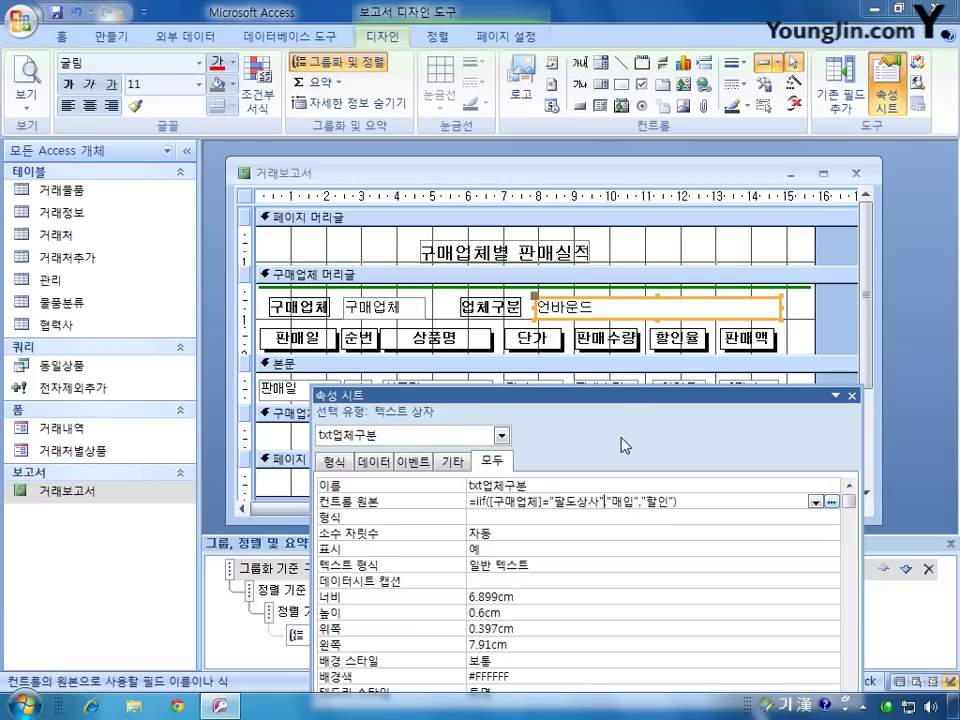
pyautogui.press('Return')
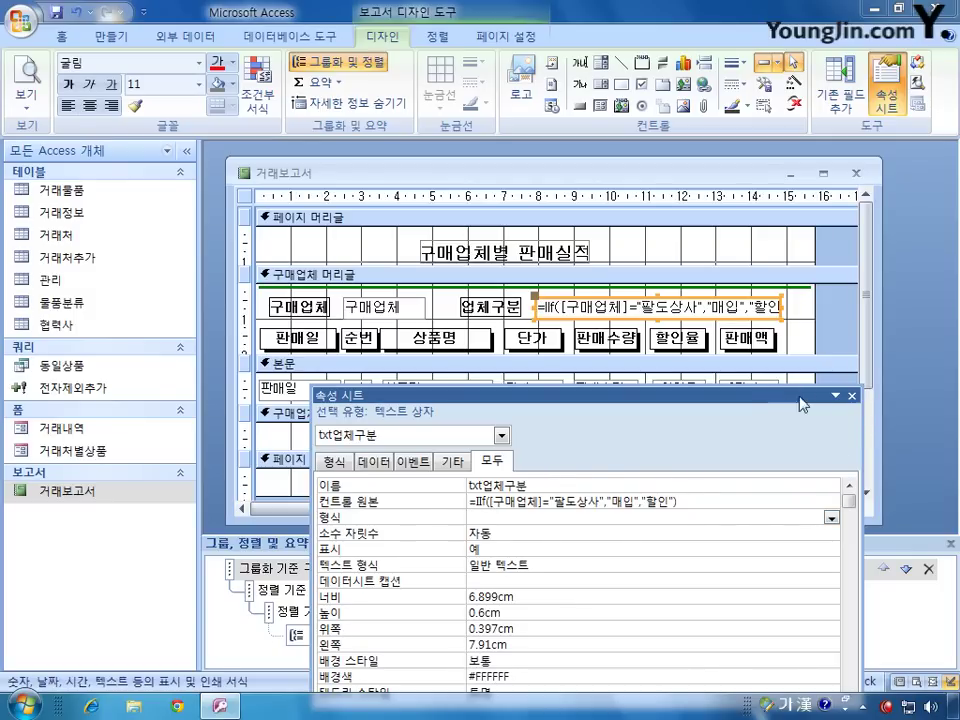
# Step: Close the Property Sheet, then save and close the 거래보고서 report design
pyautogui.moveTo(730, 405); pyautogui.dragTo(758, 295)
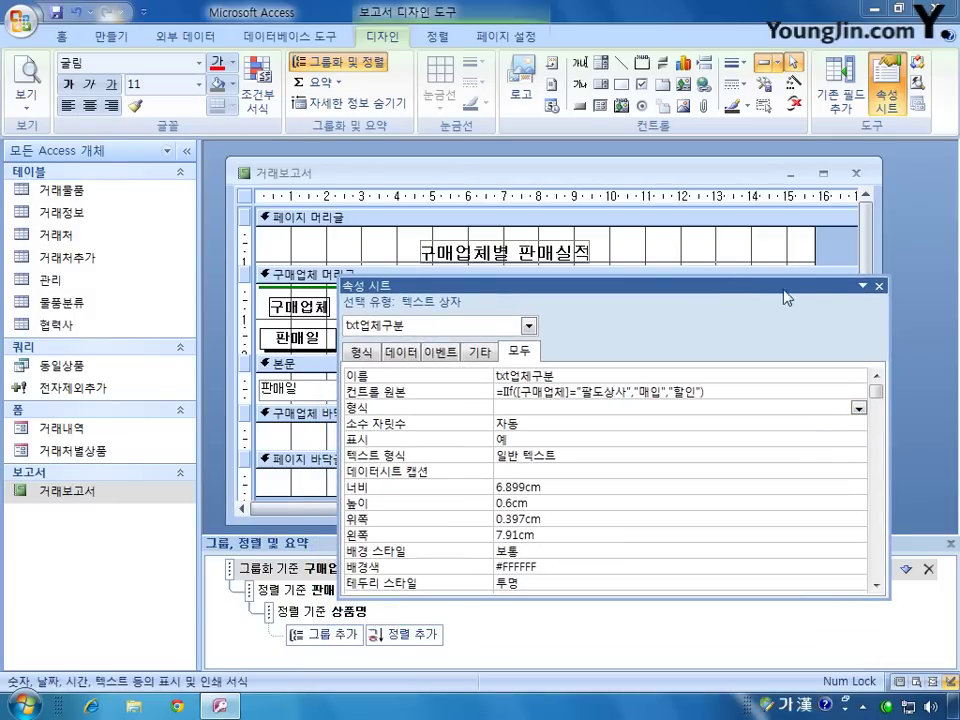
pyautogui.click(879, 288)
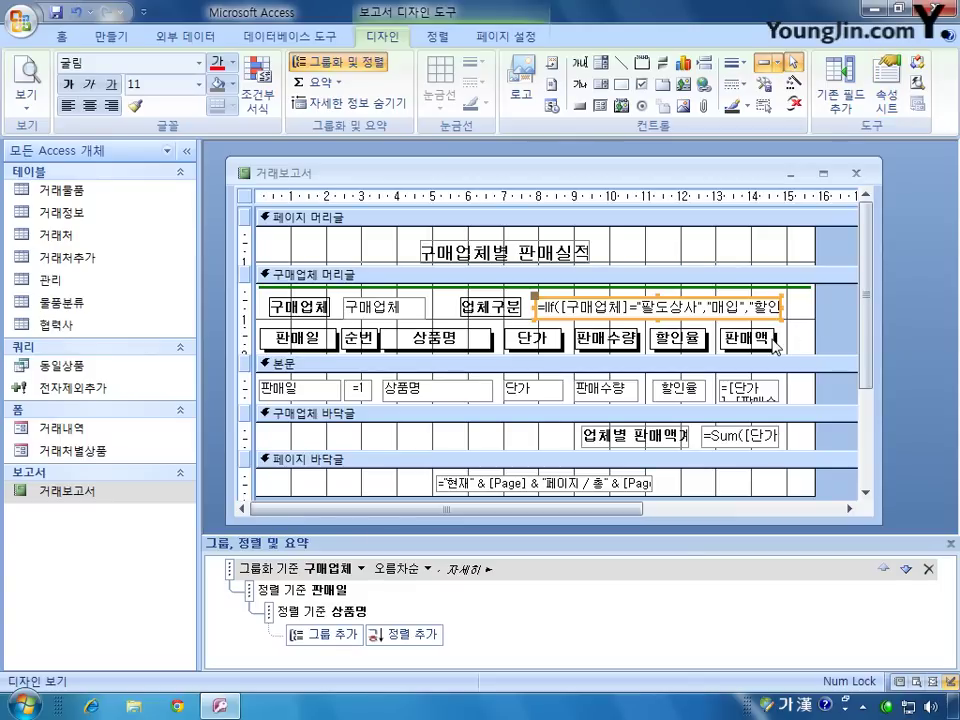
pyautogui.click(855, 173)
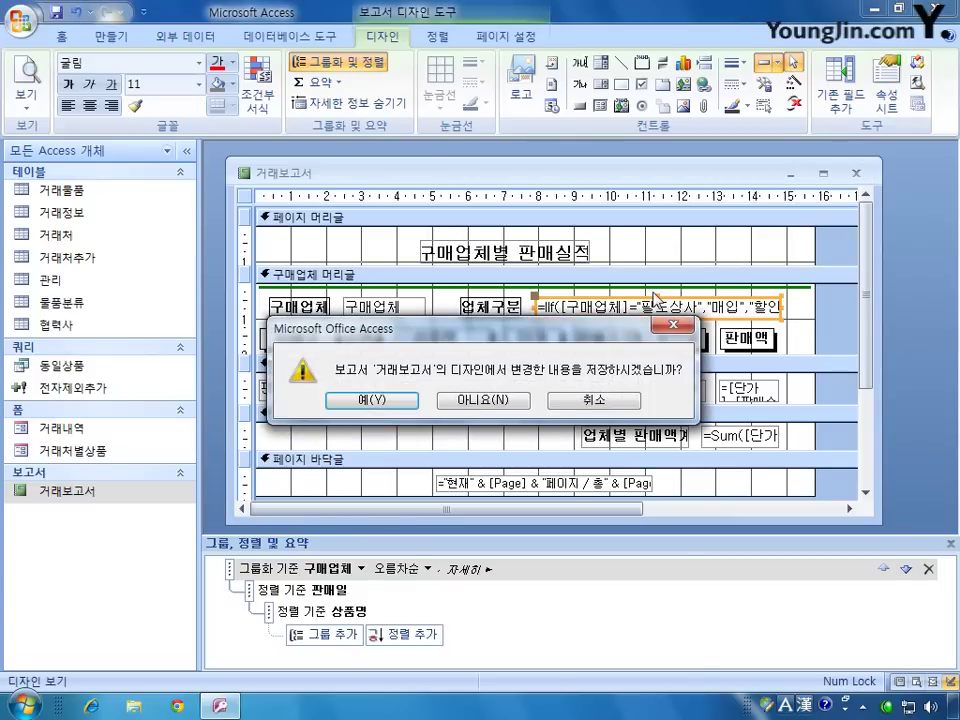
pyautogui.click(380, 400)
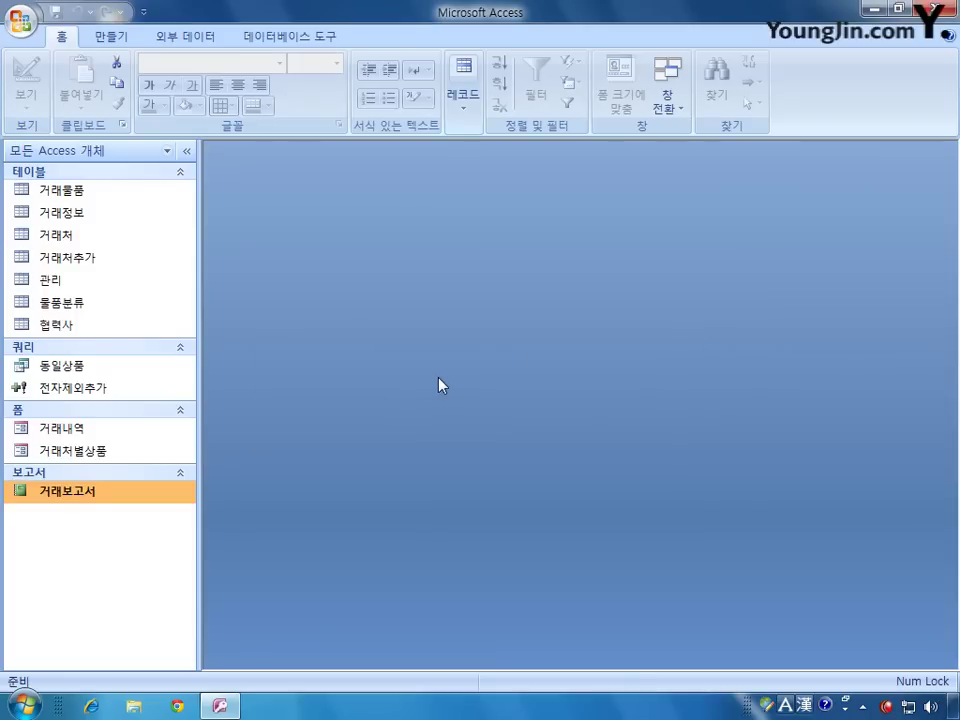
# Step: Open the 거래처별상품 form in Design View
pyautogui.click(115, 455)
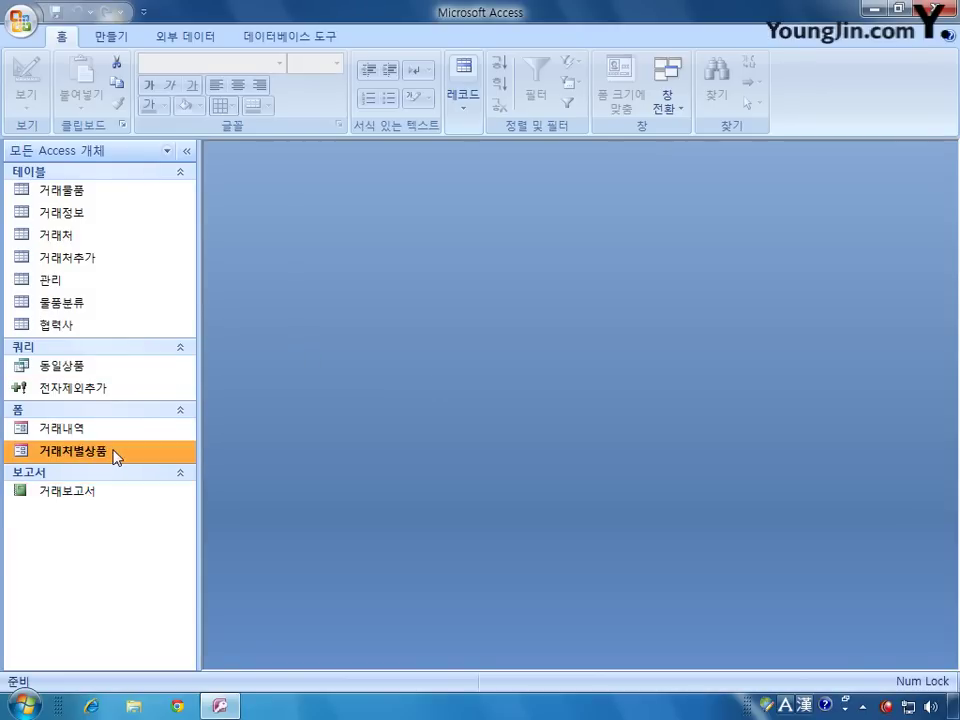
pyautogui.rightClick(115, 455)
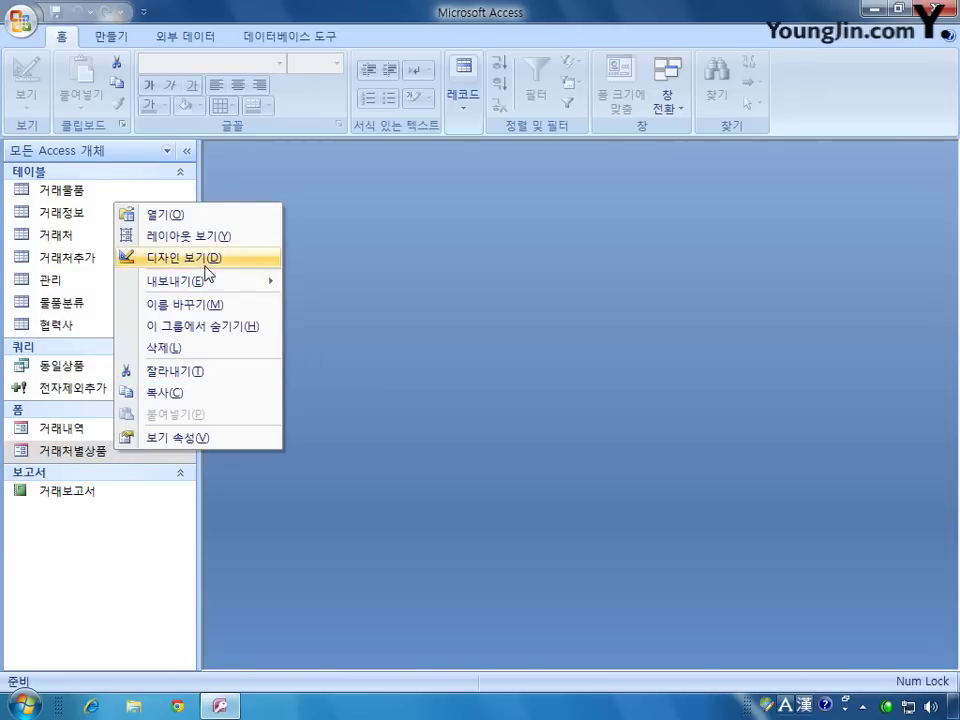
pyautogui.click(185, 258)
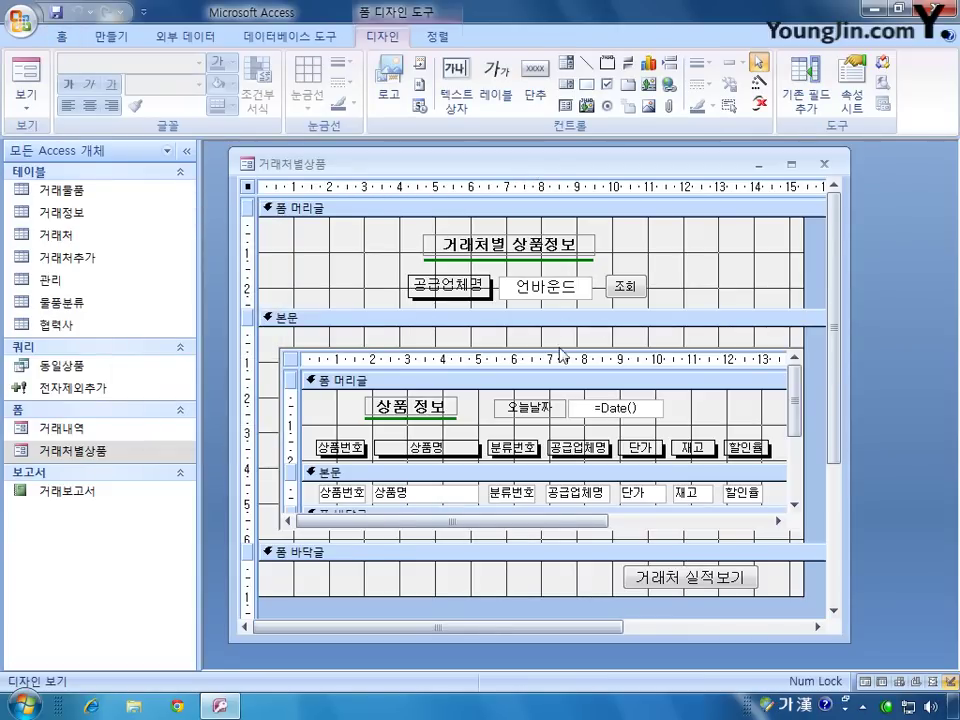
# Step: Set the 거래처 실적보기 button's On Click to [이벤트 프로시저] and open its code
pyautogui.click(687, 574)
pyautogui.doubleClick(690, 572)
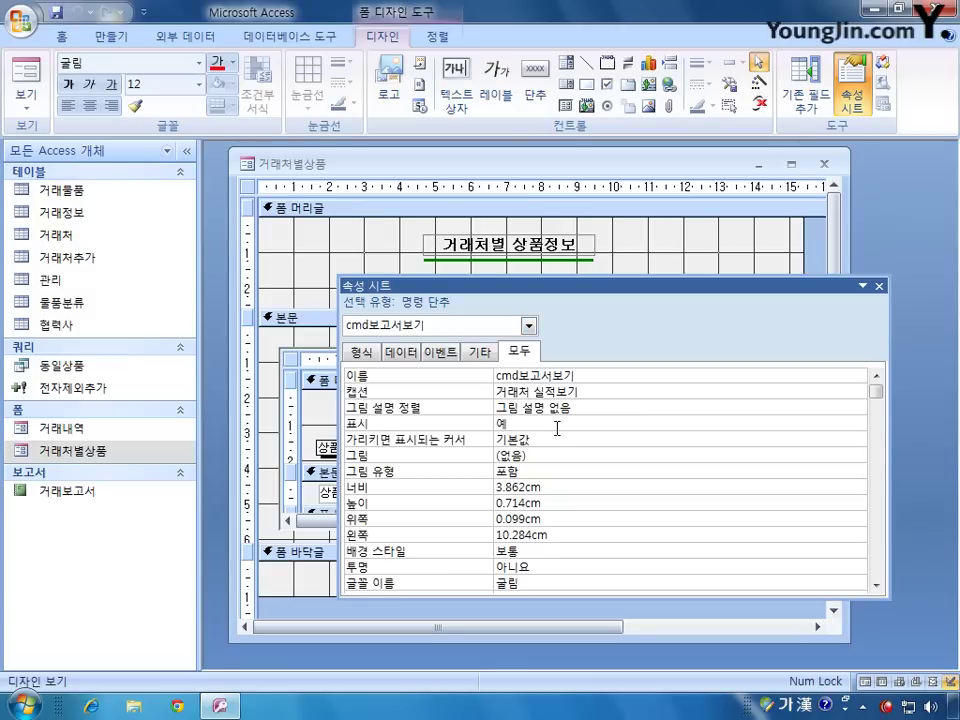
pyautogui.click(438, 352)
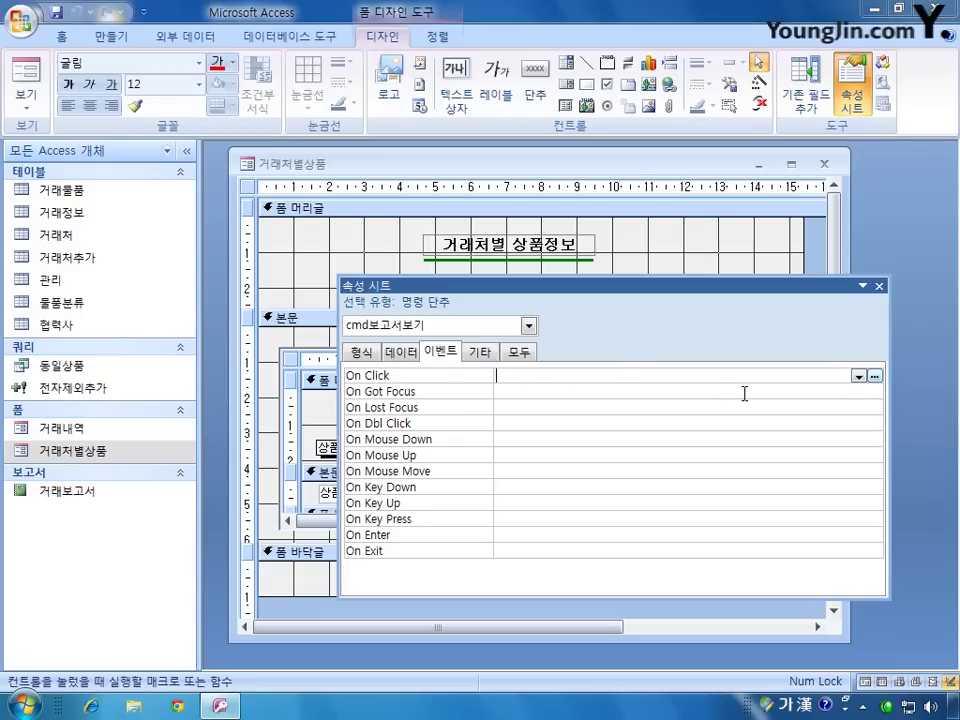
pyautogui.click(858, 376)
pyautogui.click(858, 390)
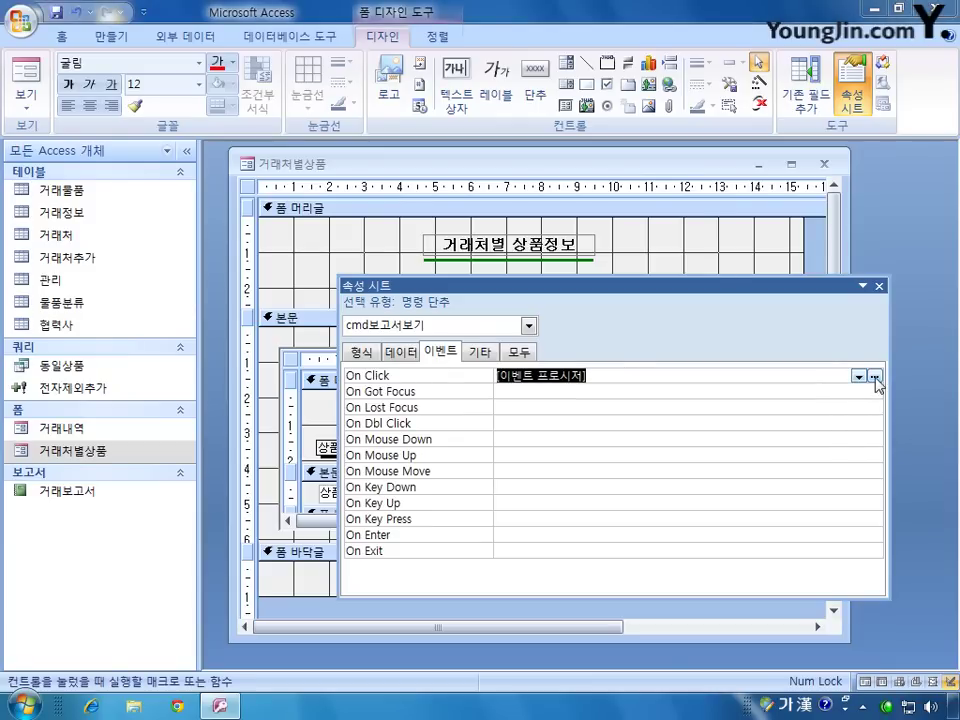
pyautogui.click(875, 376)
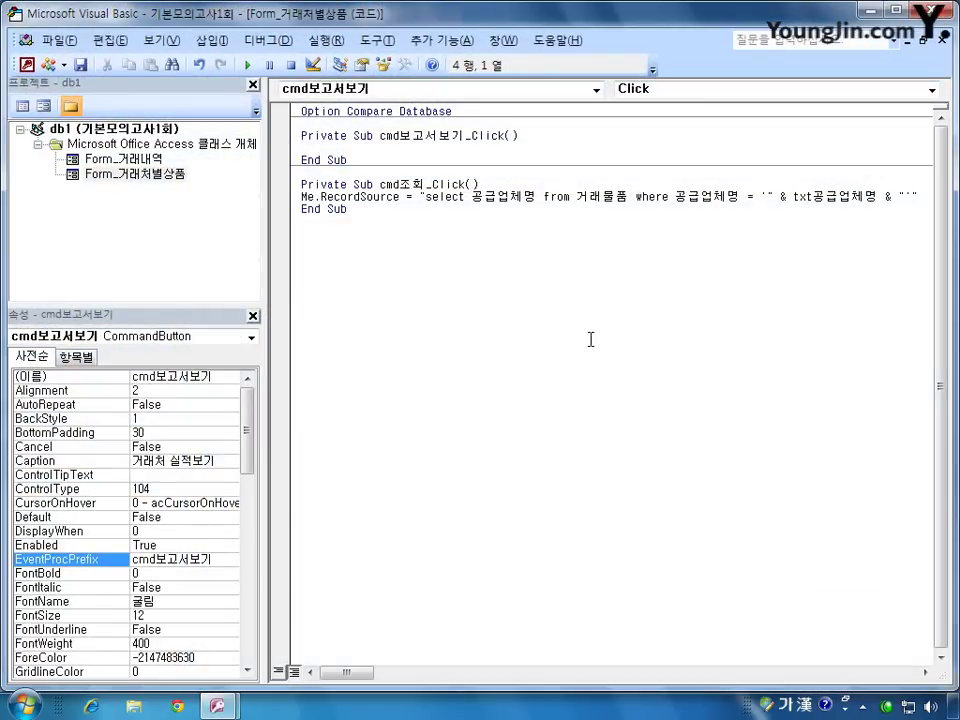
# Step: Write DoCmd.OpenReport "거래보고서" in the cmd보고서보기 click procedure
pyautogui.write('ㅇ')
pyautogui.press('BackSpace')
pyautogui.press('Hangul')
pyautogui.write('docmd.')
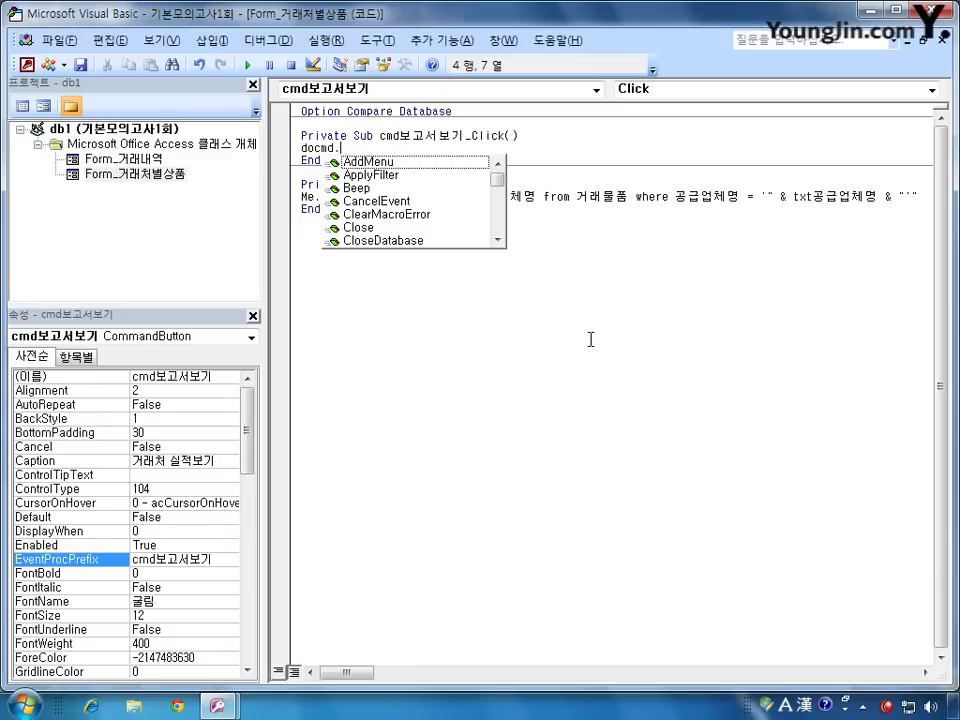
pyautogui.write('openfor')
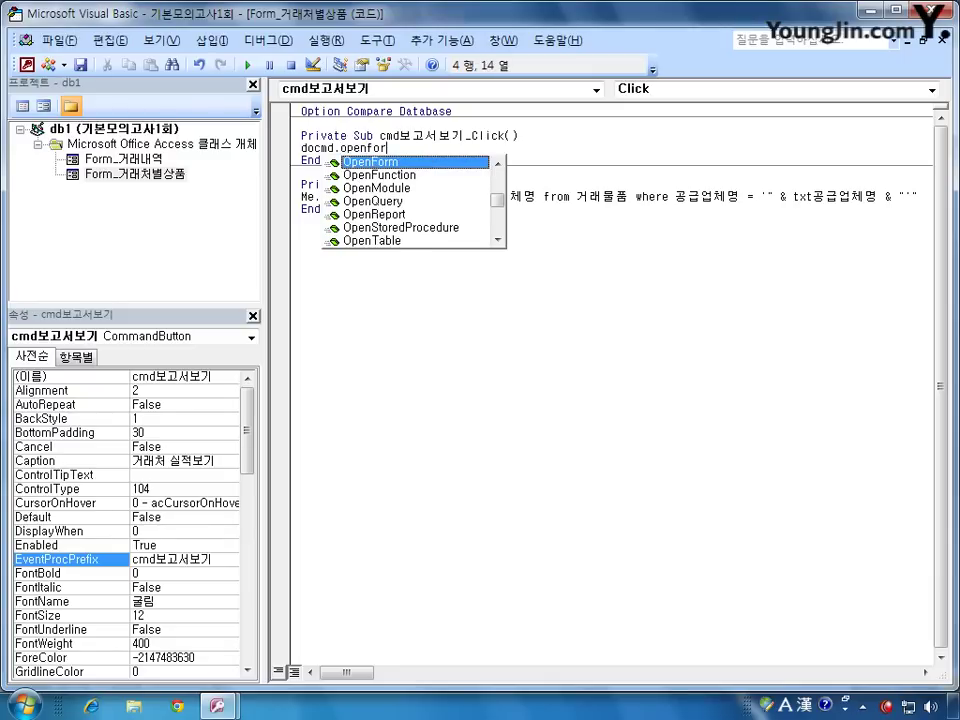
pyautogui.write('m "')
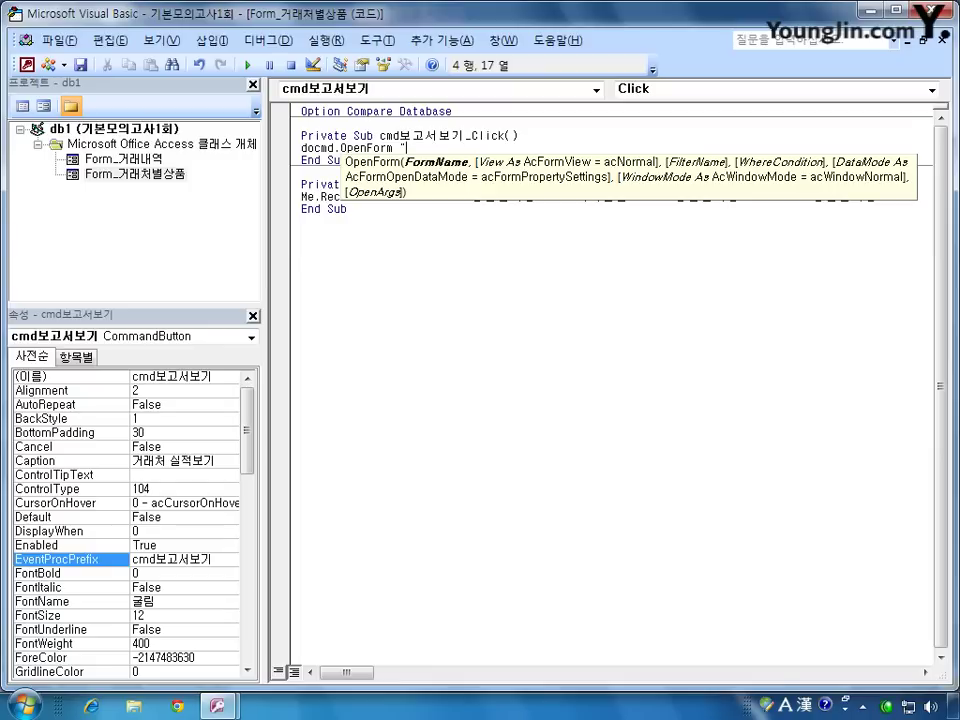
pyautogui.write('거래보고서"')
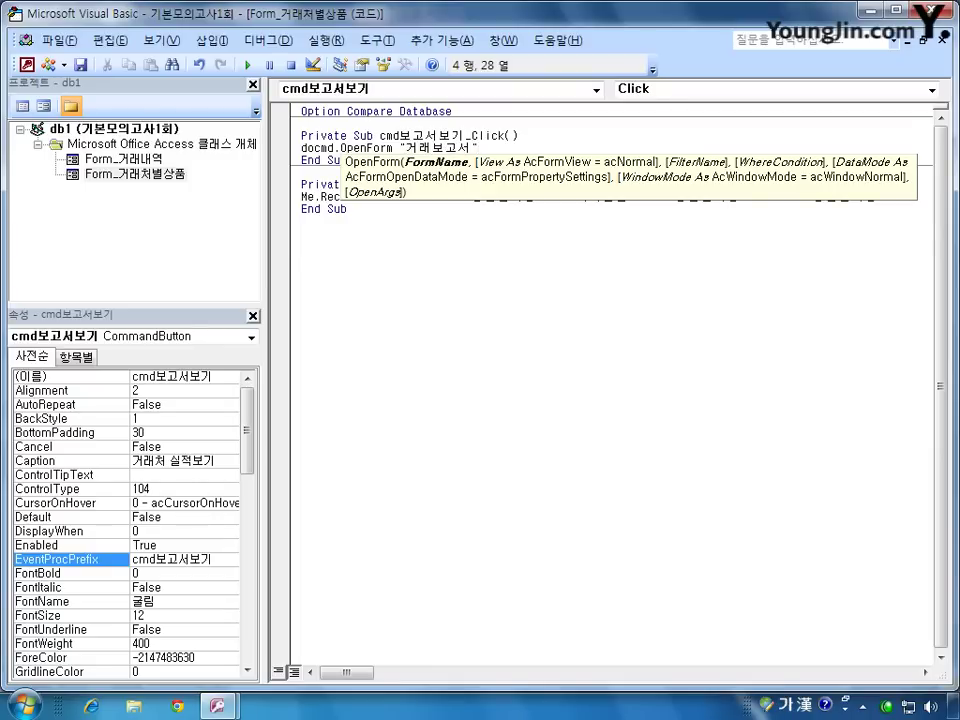
pyautogui.press('Left')
pyautogui.press('Left')
pyautogui.press('Left')
pyautogui.press('Left')
pyautogui.press('Left')
pyautogui.press('Left')
pyautogui.press('Left')
pyautogui.press('Left')
pyautogui.press('Left')
pyautogui.press('Left')
pyautogui.press('Left')
pyautogui.press('Right')
pyautogui.press('Right')
pyautogui.press('Right')
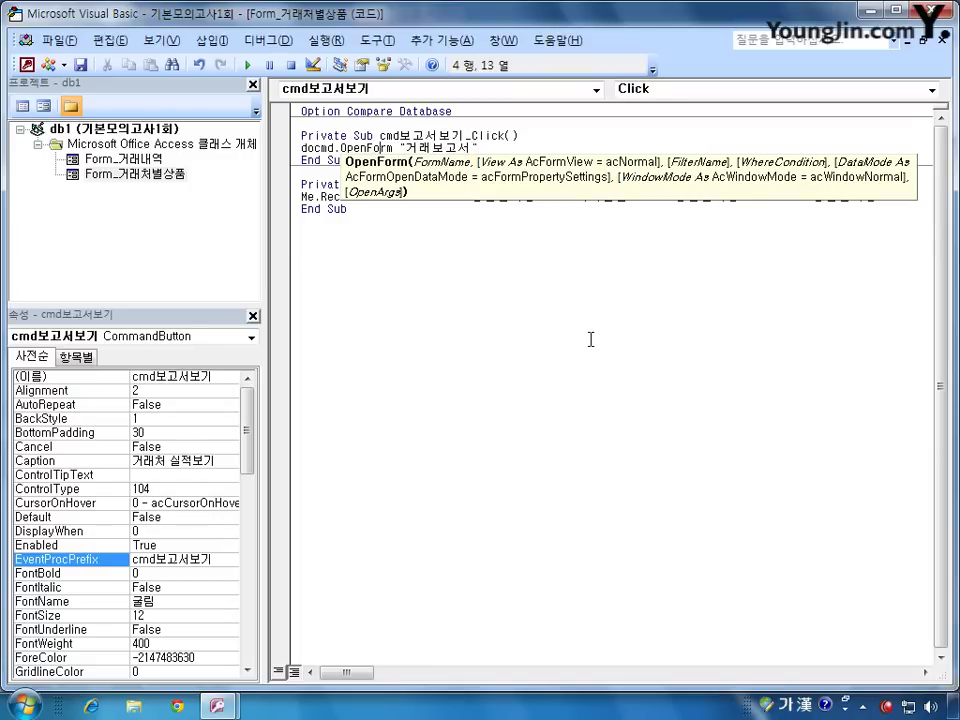
pyautogui.hotkey('shift', 'Left')
pyautogui.hotkey('shift', 'Left')
pyautogui.hotkey('shift', 'Left')
pyautogui.hotkey('shift', 'Left')
pyautogui.press('Delete')
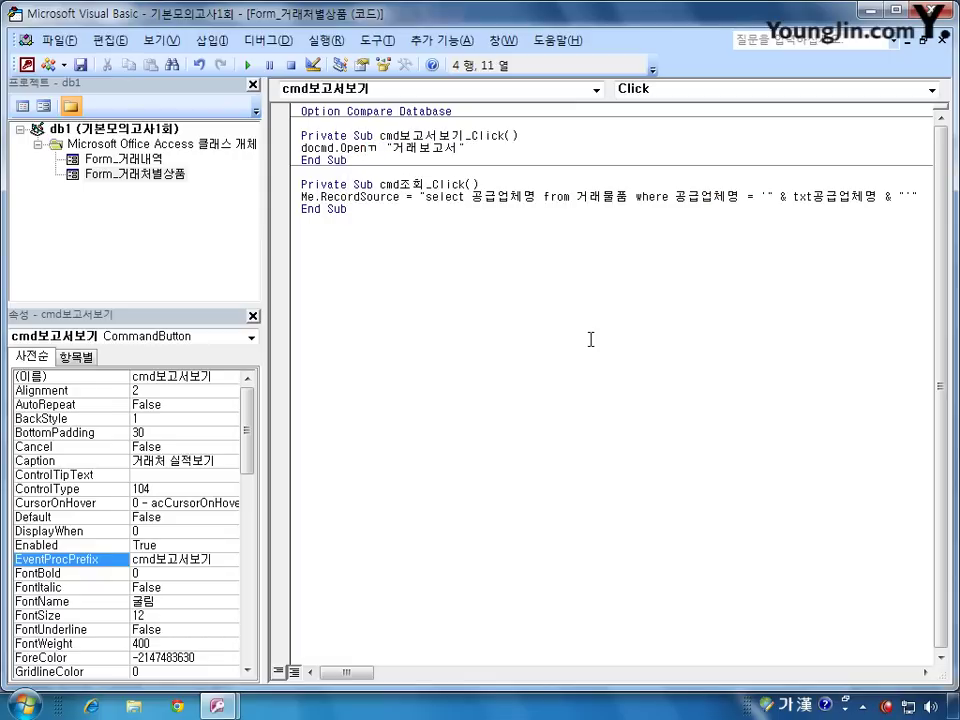
pyautogui.write('Report')
# Step: Add acViewPreview as the view argument, then return to Access and close the form design
pyautogui.press('Right')
pyautogui.press('Right')
pyautogui.press('Right')
pyautogui.press('Right')
pyautogui.press('Right')
pyautogui.press('Right')
pyautogui.press('Right')
pyautogui.press('Right')
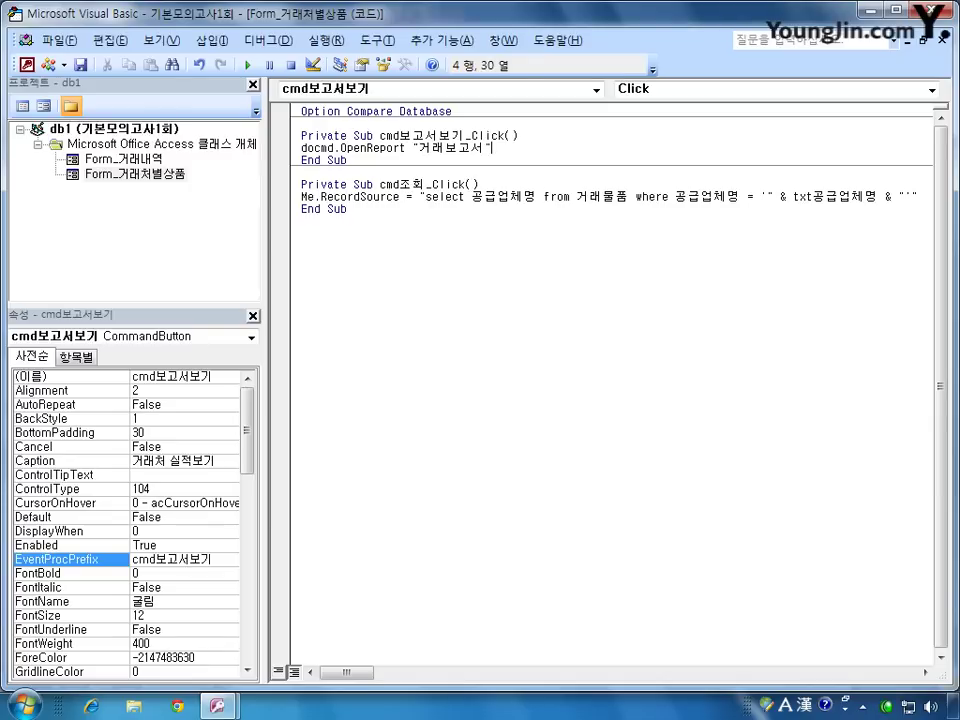
pyautogui.write(',')
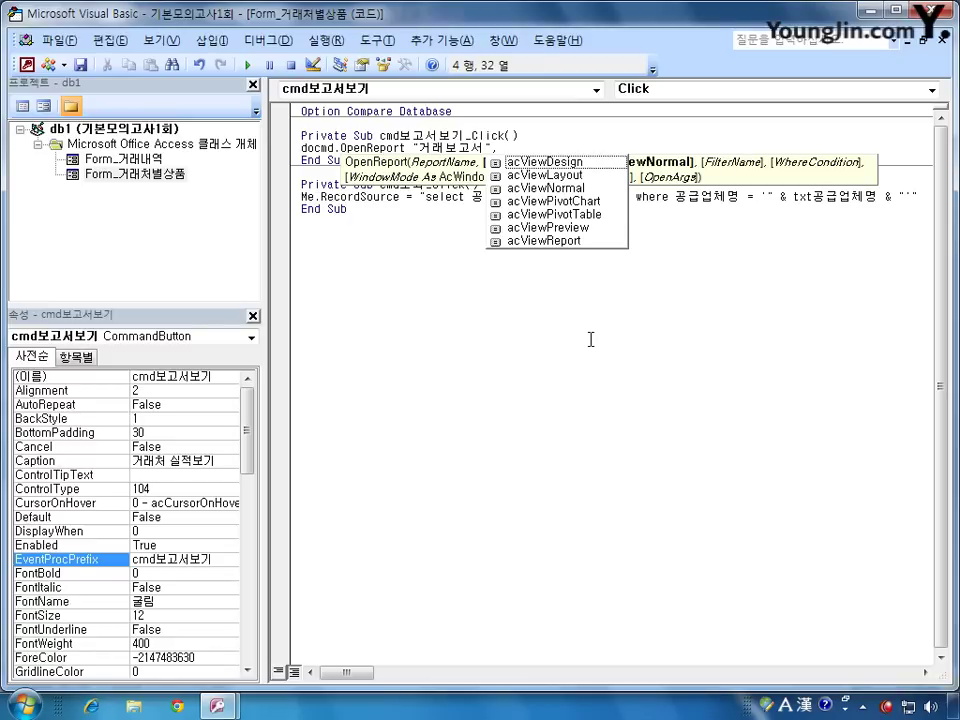
pyautogui.press('Down')
pyautogui.press('Down')
pyautogui.press('Down')
pyautogui.press('Down')
pyautogui.press('Down')
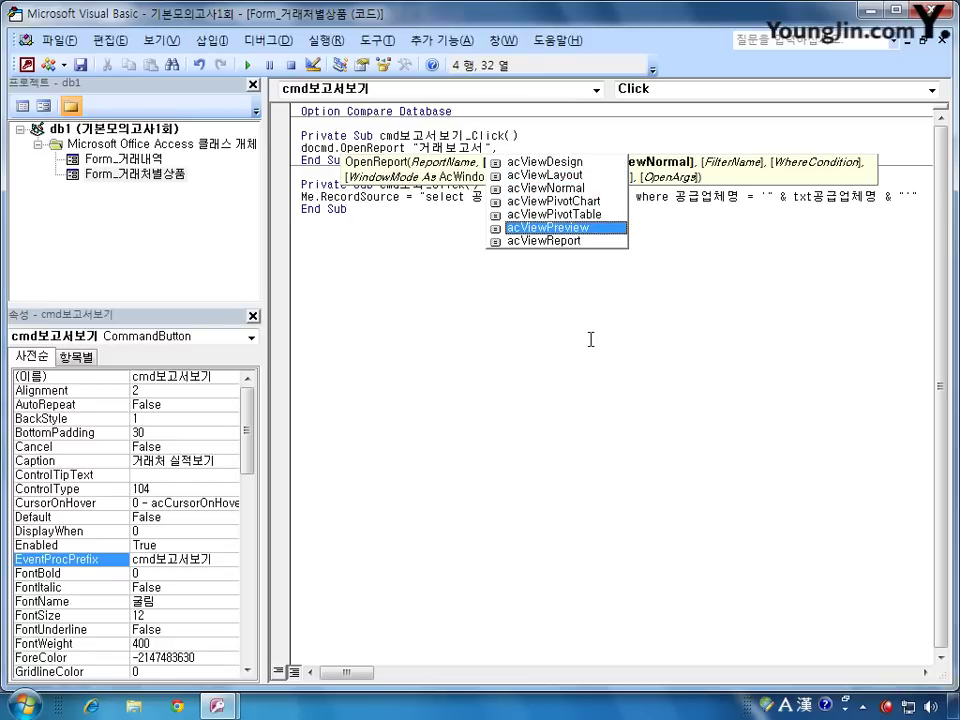
pyautogui.press('Tab')
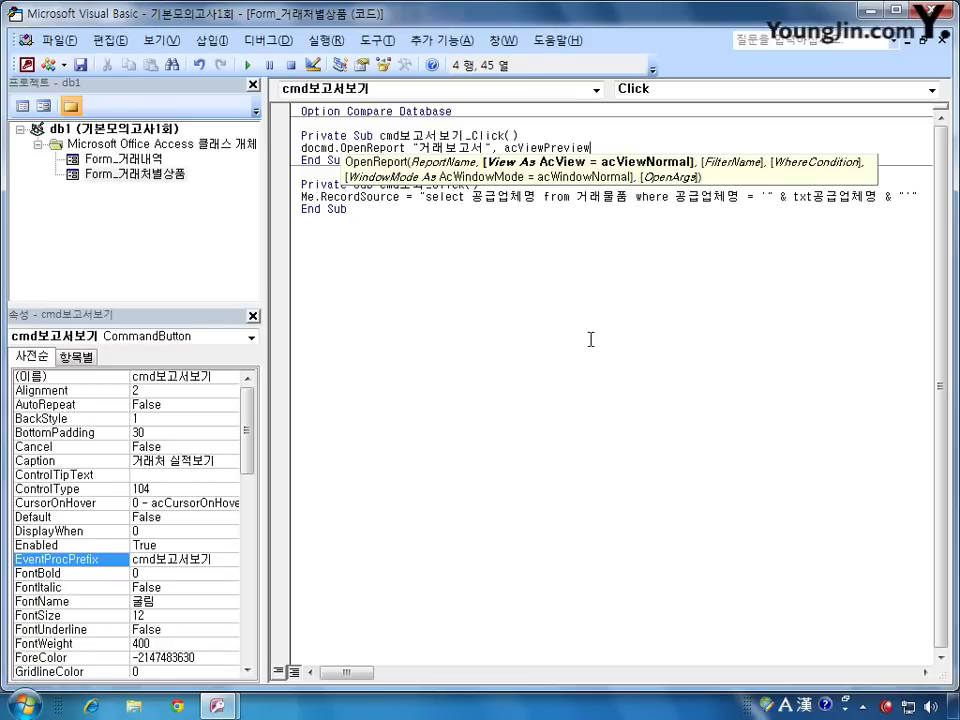
pyautogui.click(543, 276)
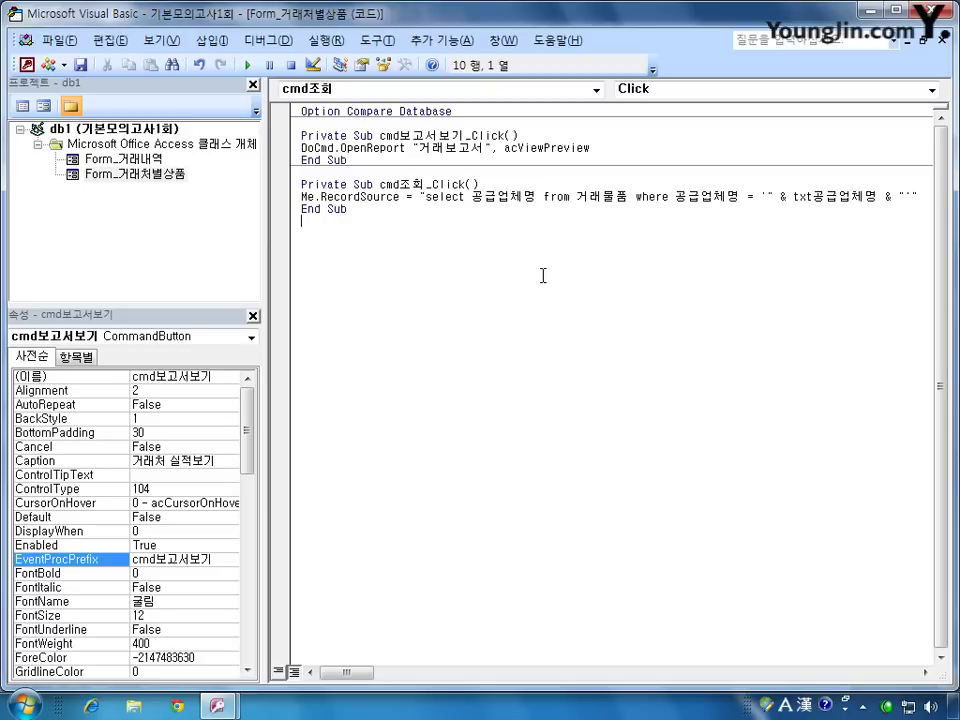
pyautogui.press('Up')
pyautogui.press('Up')
pyautogui.press('Up')
pyautogui.press('Up')
pyautogui.press('Up')
pyautogui.press('Up')
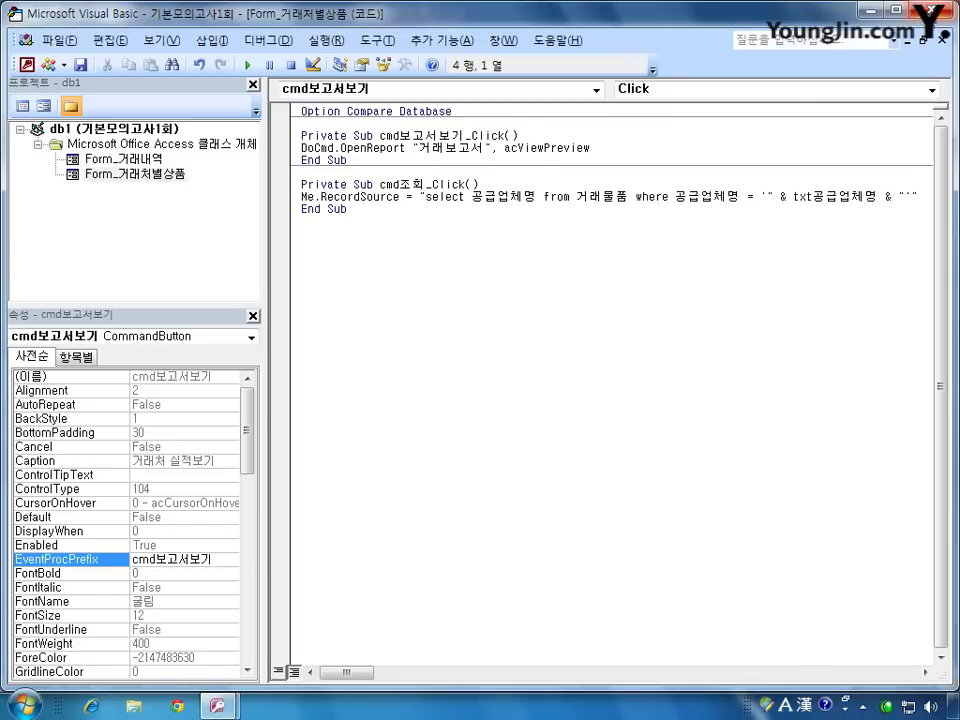
pyautogui.click(873, 10)
pyautogui.hotkey('ctrl', 'w')
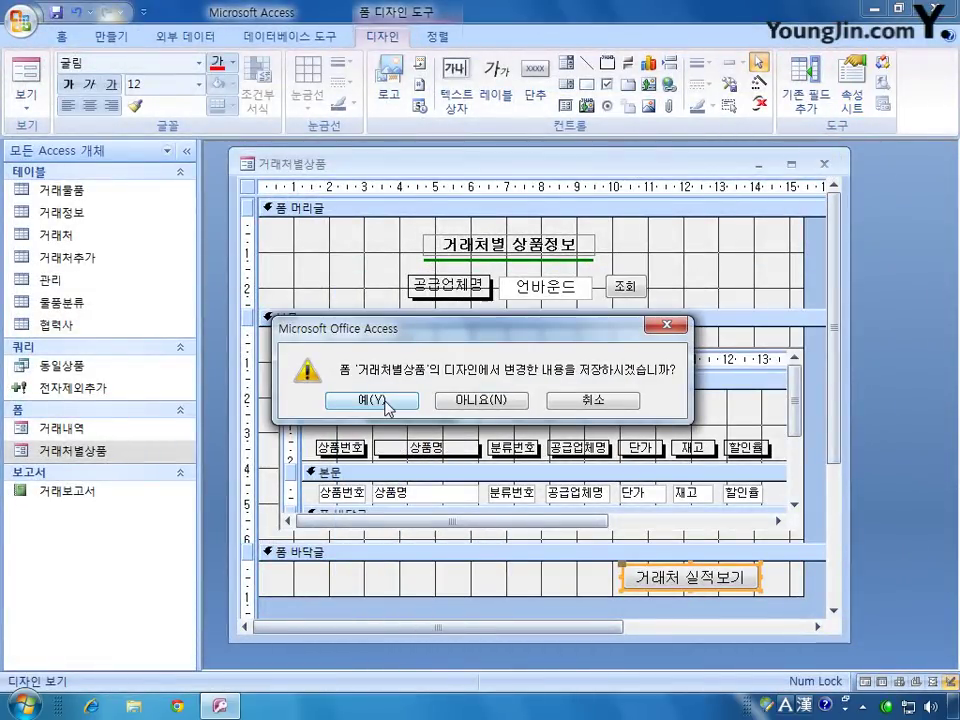
# Step: Confirm saving the 거래처별상품 form design changes
pyautogui.click(371, 400)
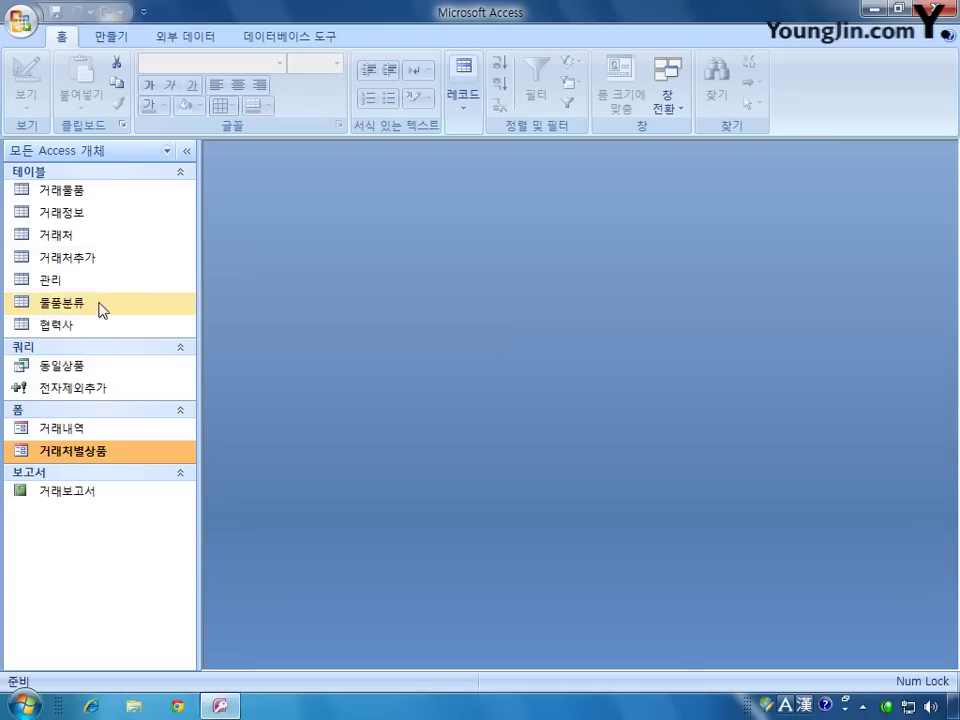
pyautogui.doubleClick(78, 325)
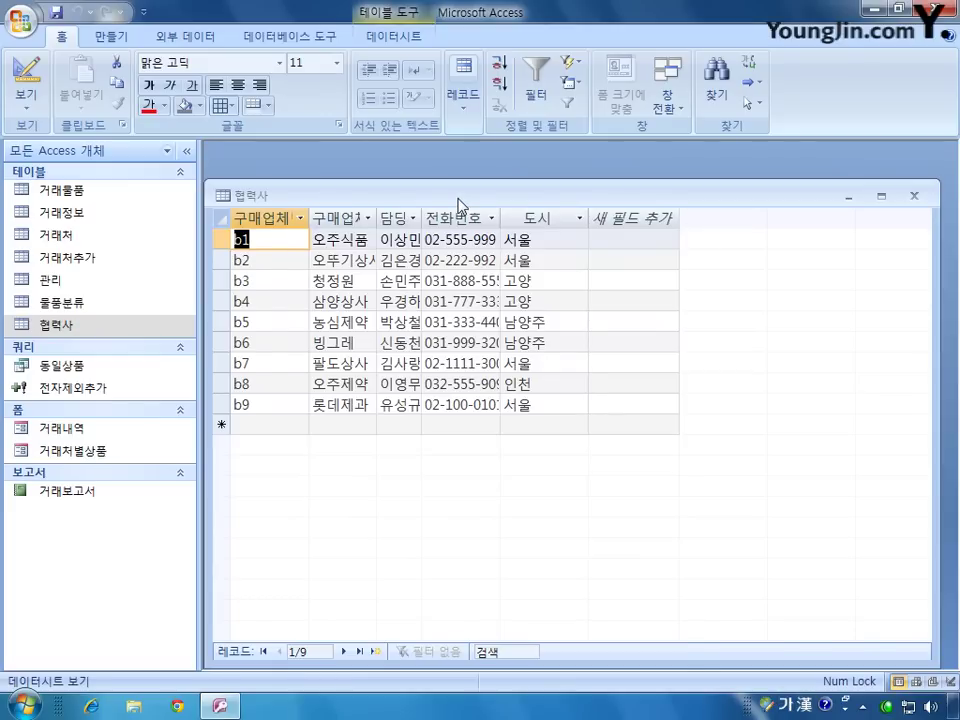
pyautogui.moveTo(449, 203); pyautogui.dragTo(468, 184)
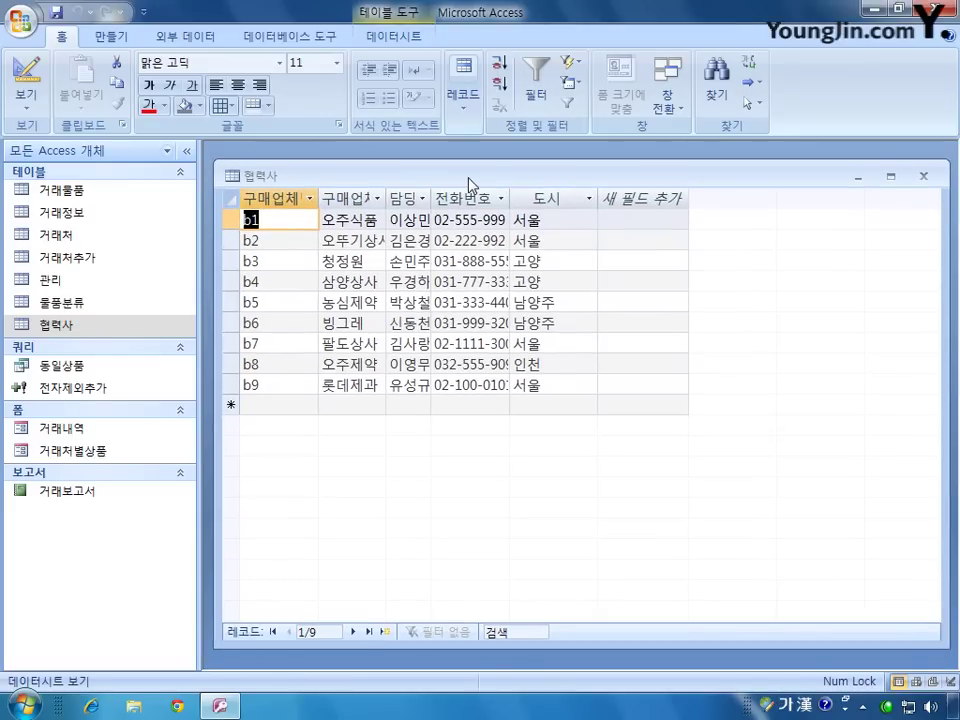
pyautogui.doubleClick(388, 194)
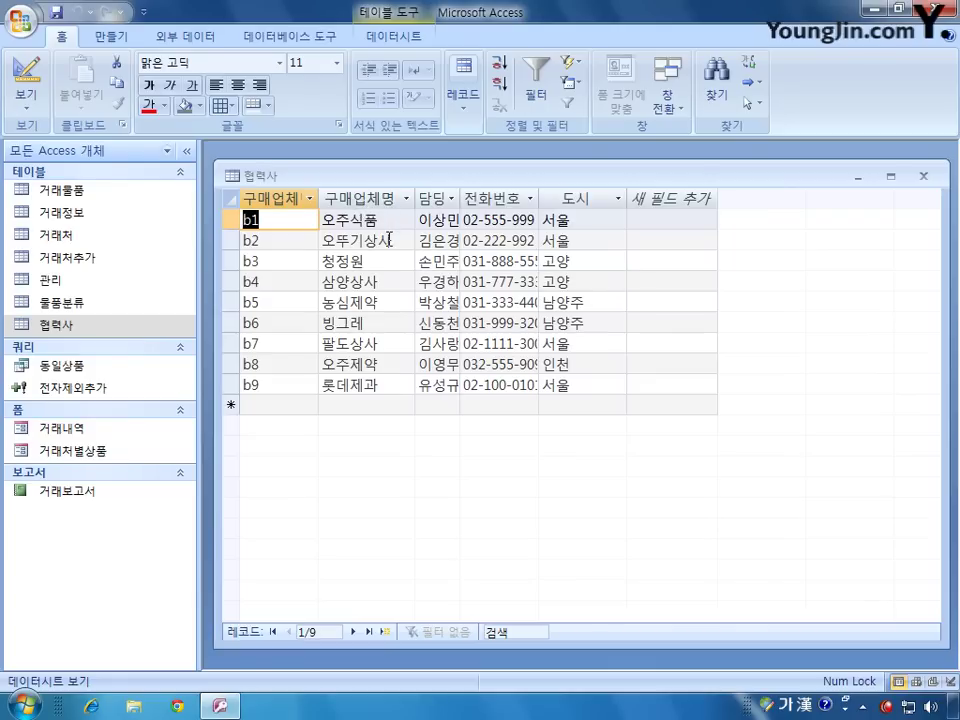
pyautogui.click(378, 364)
pyautogui.moveTo(378, 364); pyautogui.dragTo(322, 364)
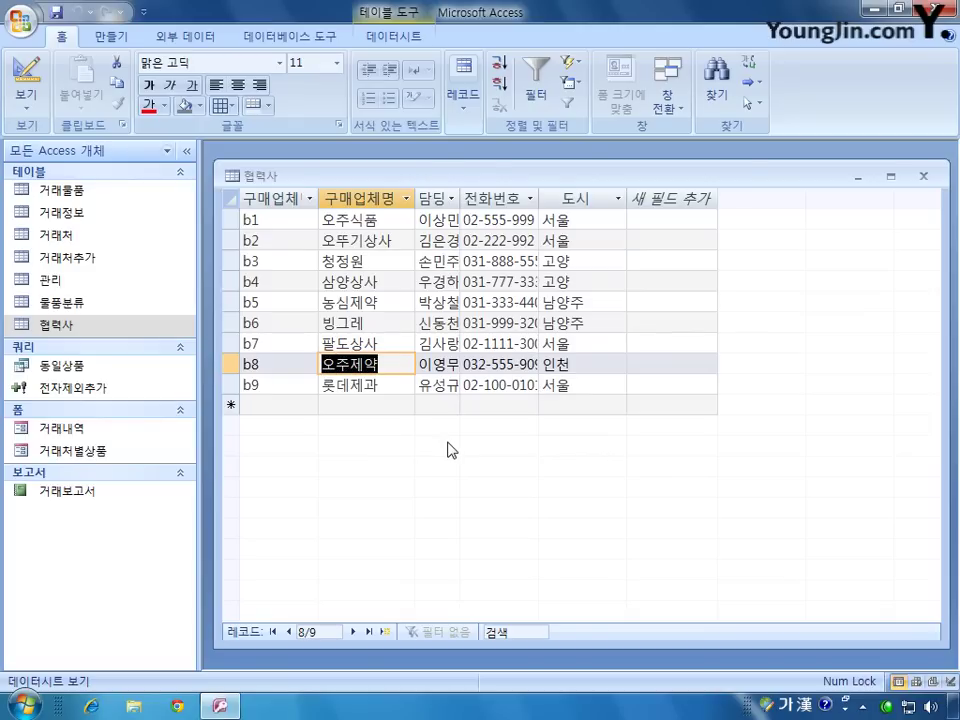
pyautogui.click(923, 176)
pyautogui.click(483, 400)
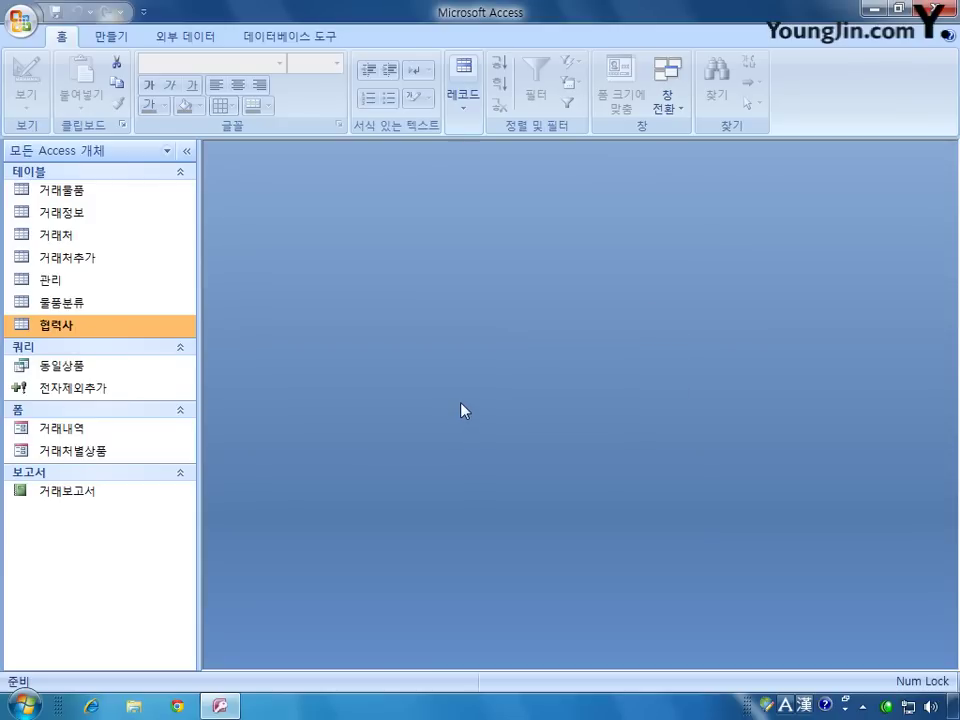
pyautogui.click(111, 38)
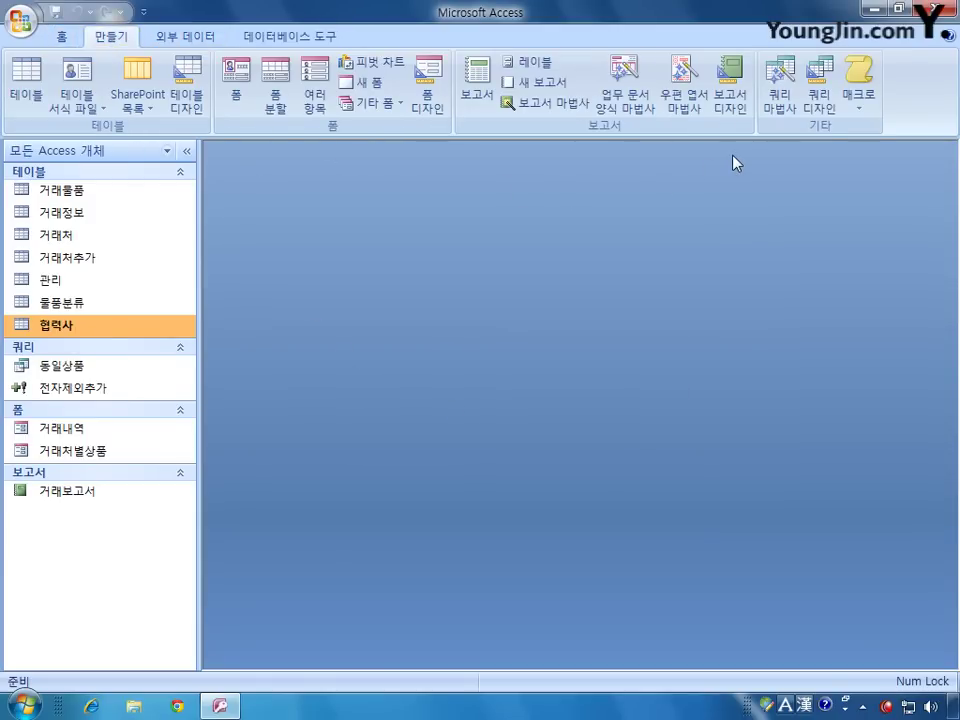
# Step: Start a new update query design on the 협력사 table
pyautogui.click(819, 90)
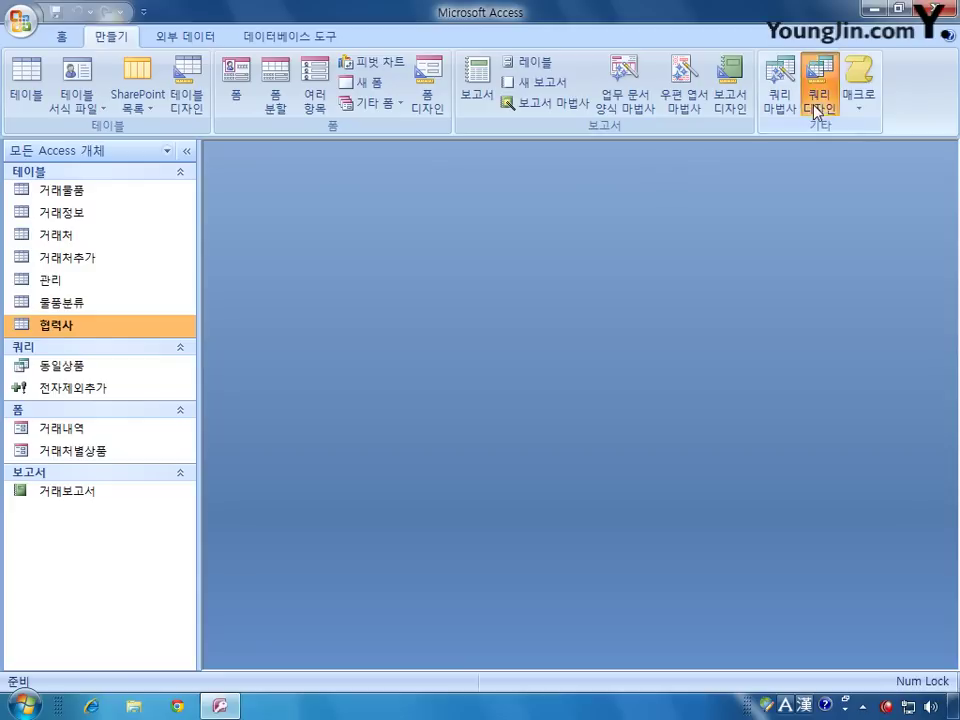
pyautogui.moveTo(489, 403); pyautogui.dragTo(546, 313)
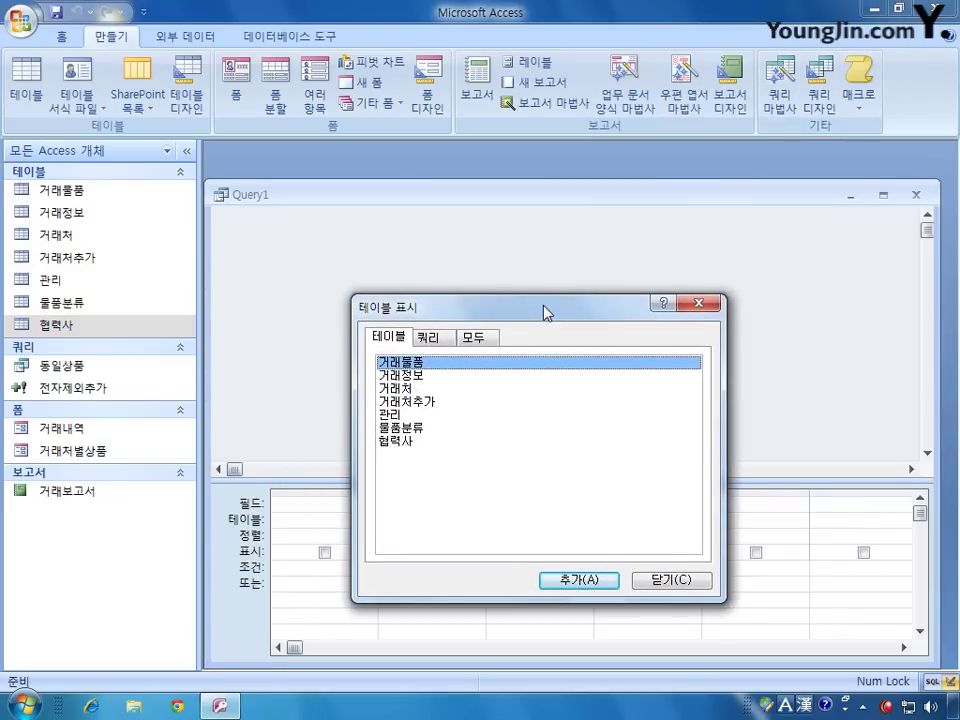
pyautogui.doubleClick(410, 441)
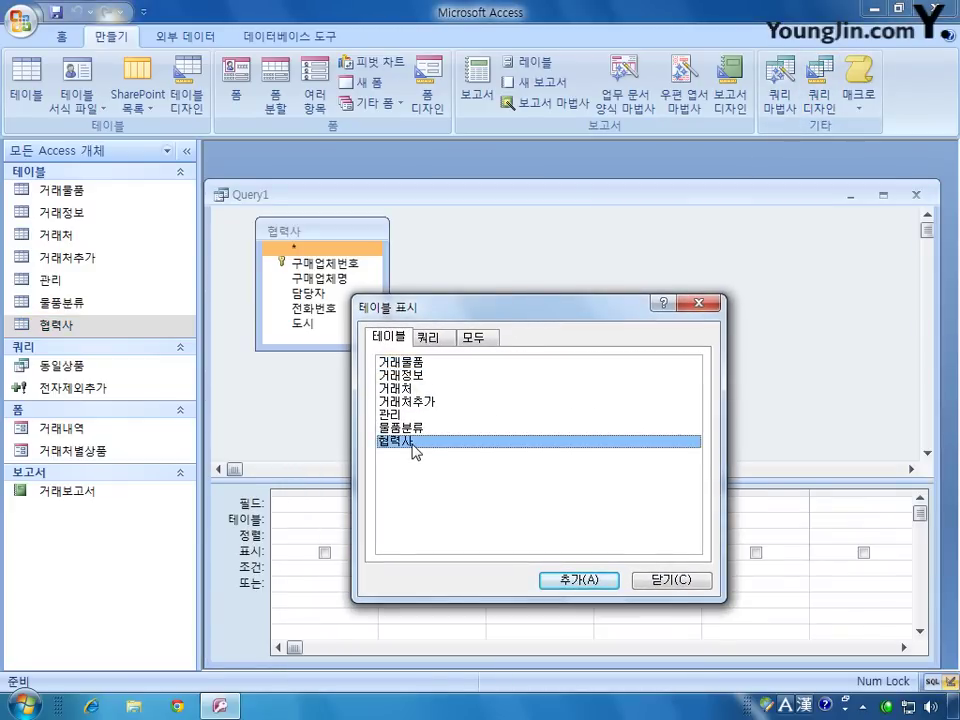
pyautogui.click(636, 579)
pyautogui.rightClick(485, 296)
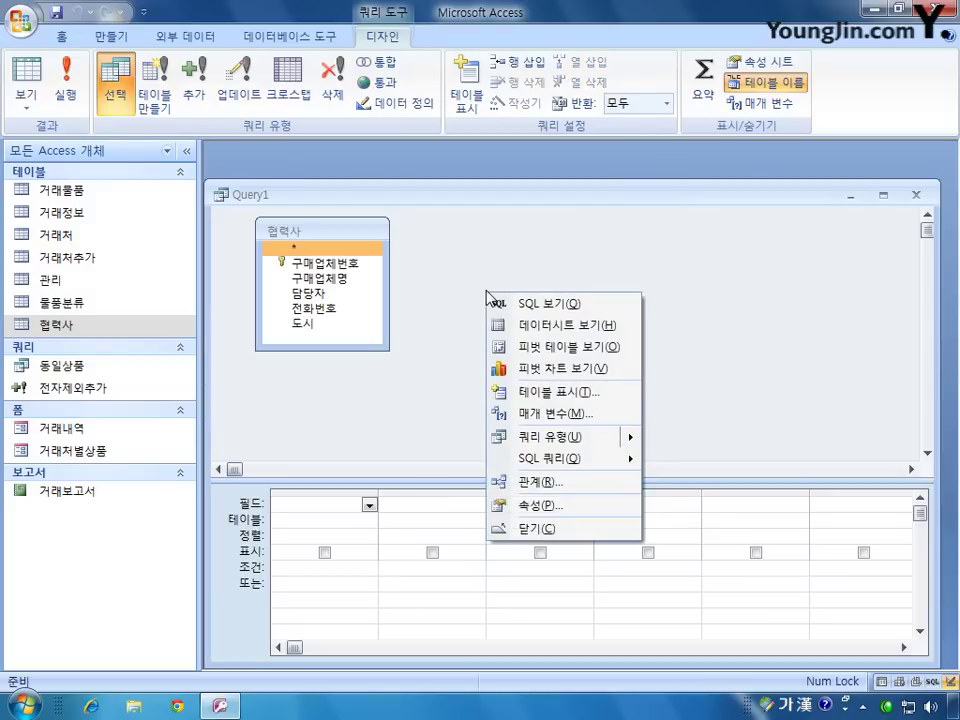
pyautogui.moveTo(597, 448)
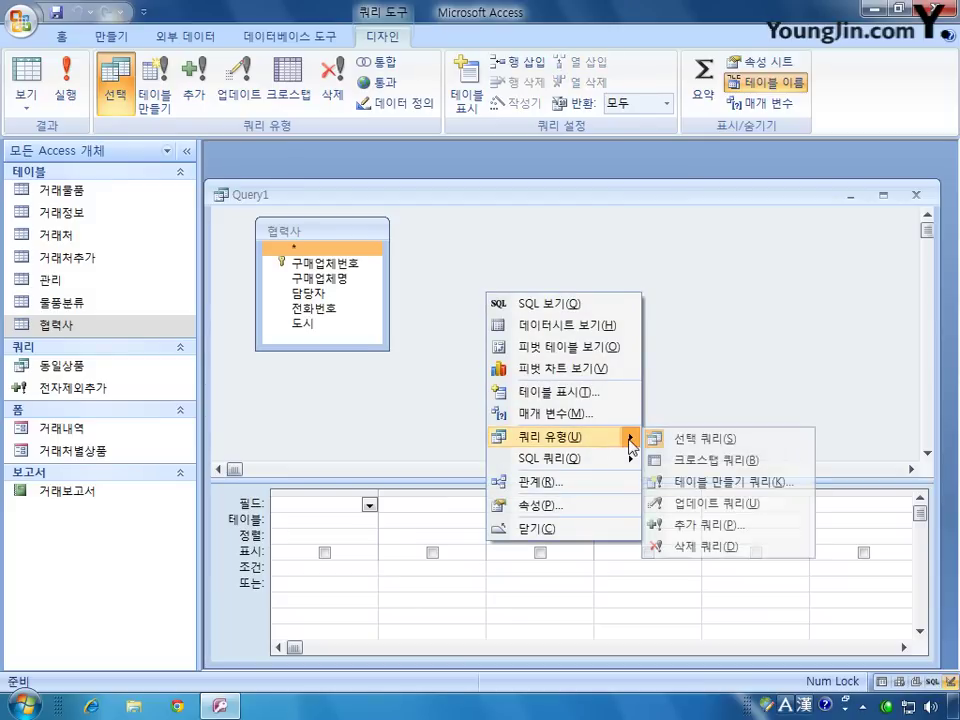
pyautogui.click(683, 506)
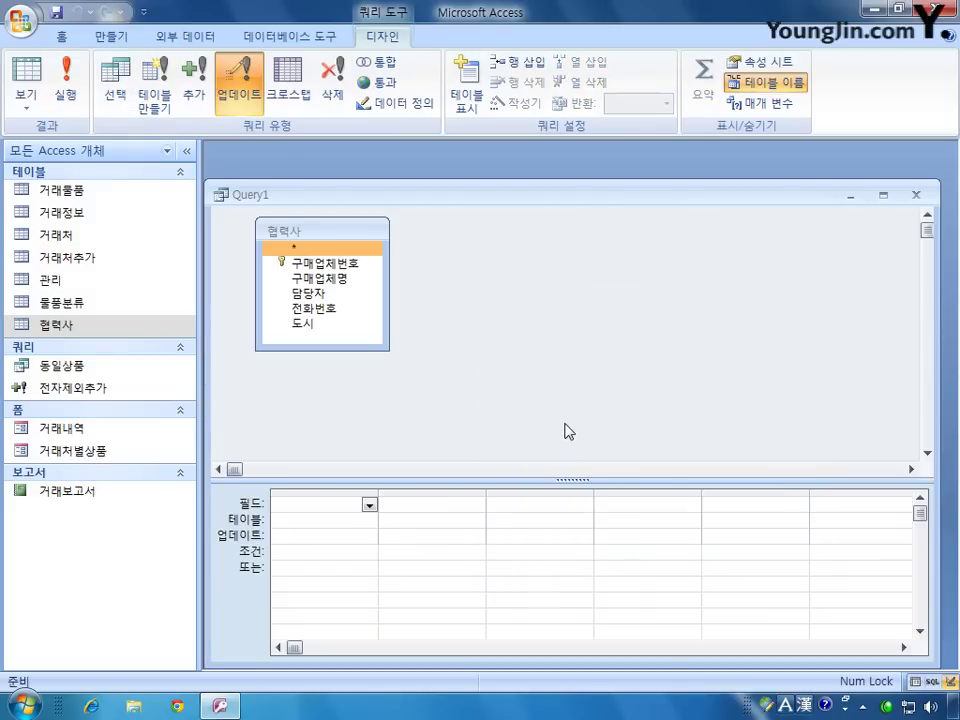
# Step: Add 구매업체명 with Update To "오주식품" and Criteria "오주제약"
pyautogui.click(368, 278)
pyautogui.doubleClick(368, 278)
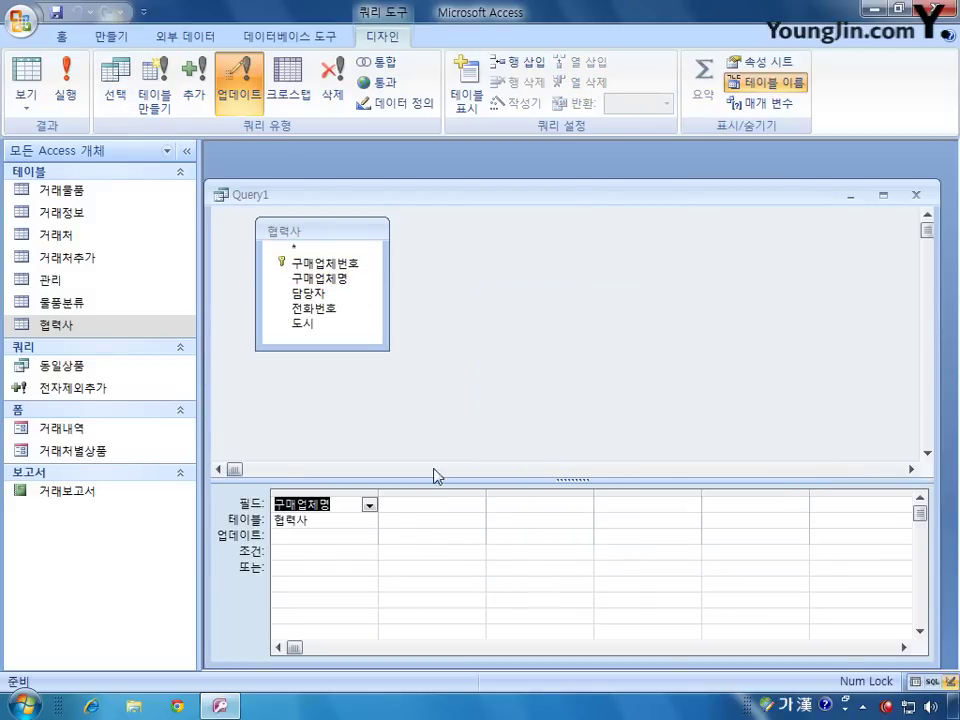
pyautogui.click(320, 537)
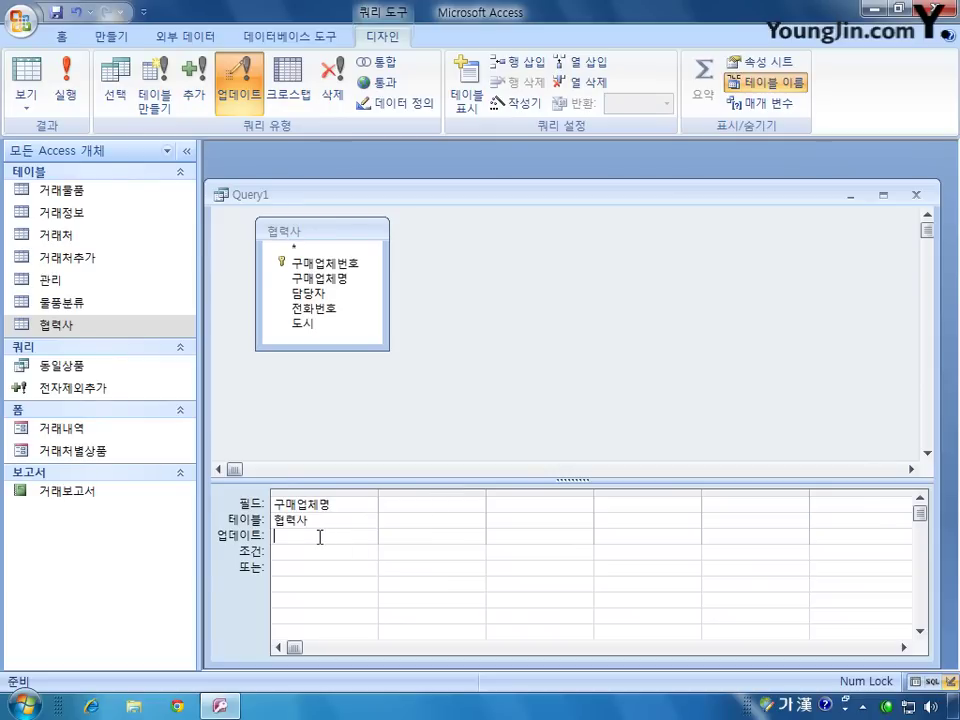
pyautogui.write('"')
pyautogui.write('오주식회')
pyautogui.write('"')
pyautogui.click(315, 556)
pyautogui.write('"오주제약"')
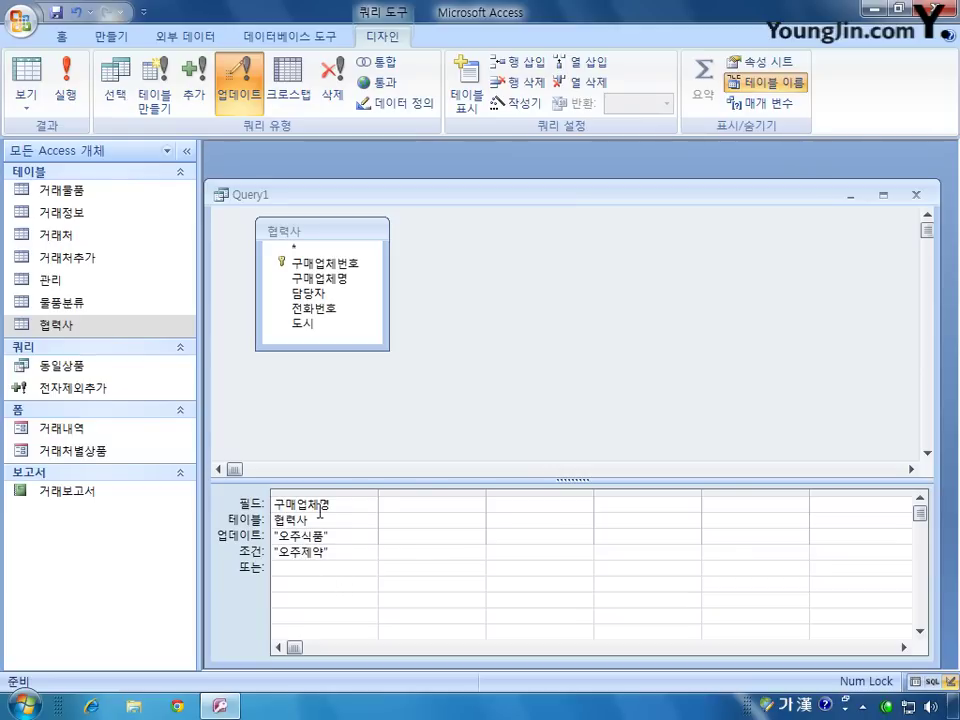
# Step: Close and save the query as 거래처명변경
pyautogui.click(914, 195)
pyautogui.click(376, 398)
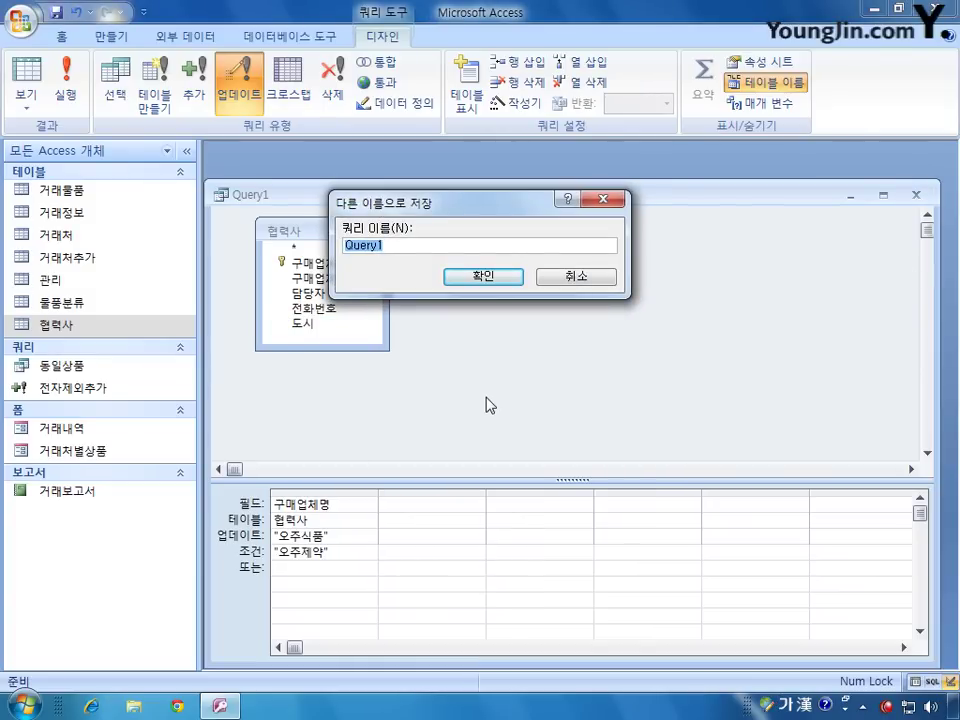
pyautogui.write('거래처별')
pyautogui.write('변경')
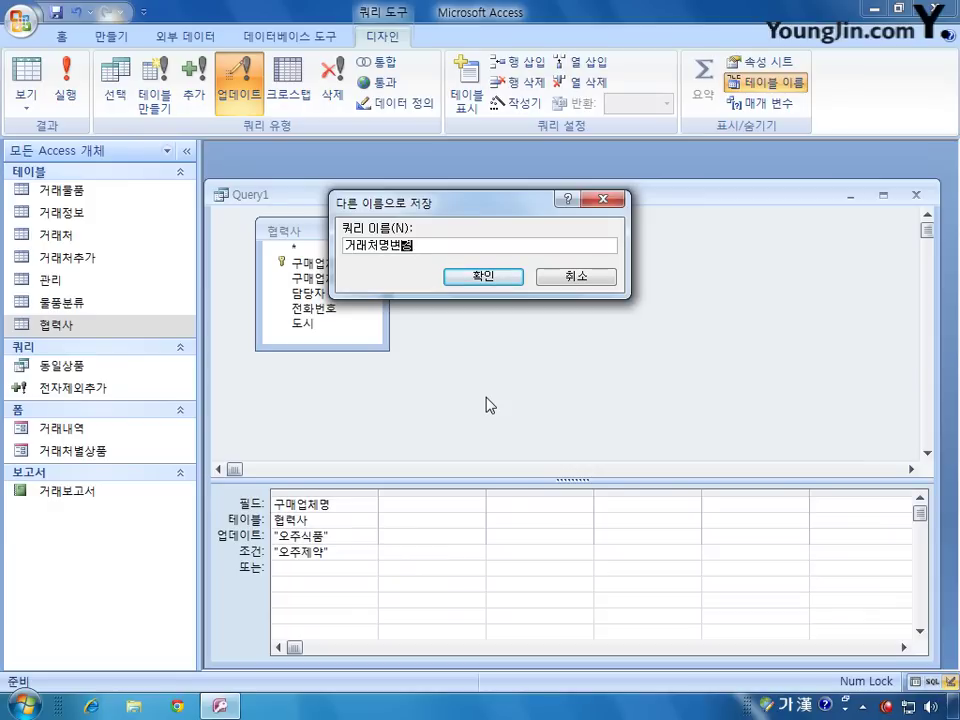
pyautogui.click(487, 277)
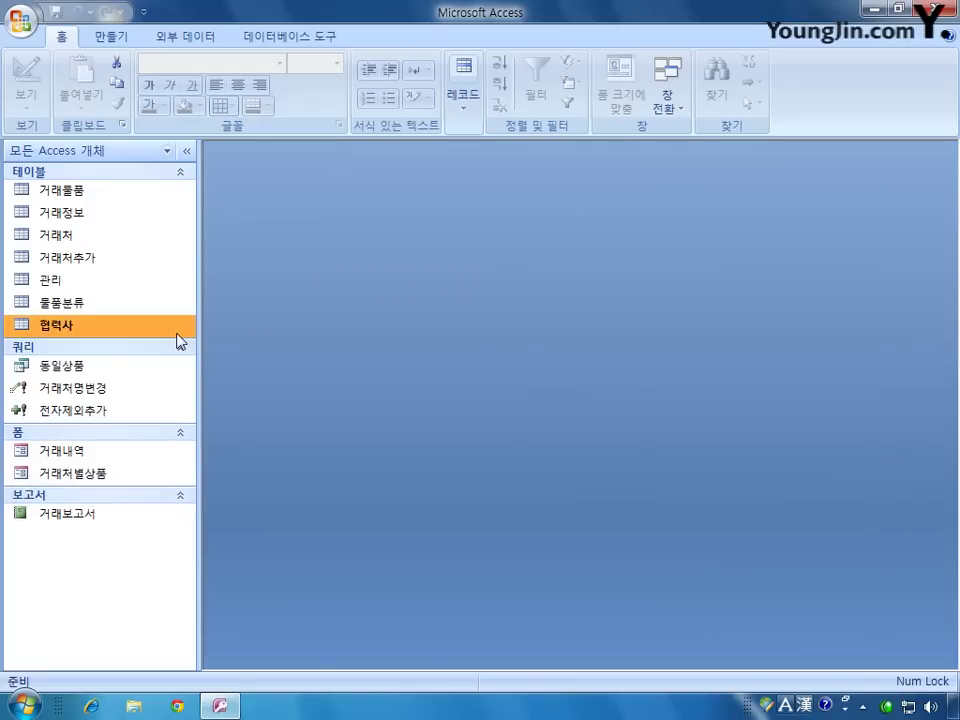
# Step: Check the 협력사 table, then run 거래처명변경 and confirm the one-row update
pyautogui.doubleClick(83, 333)
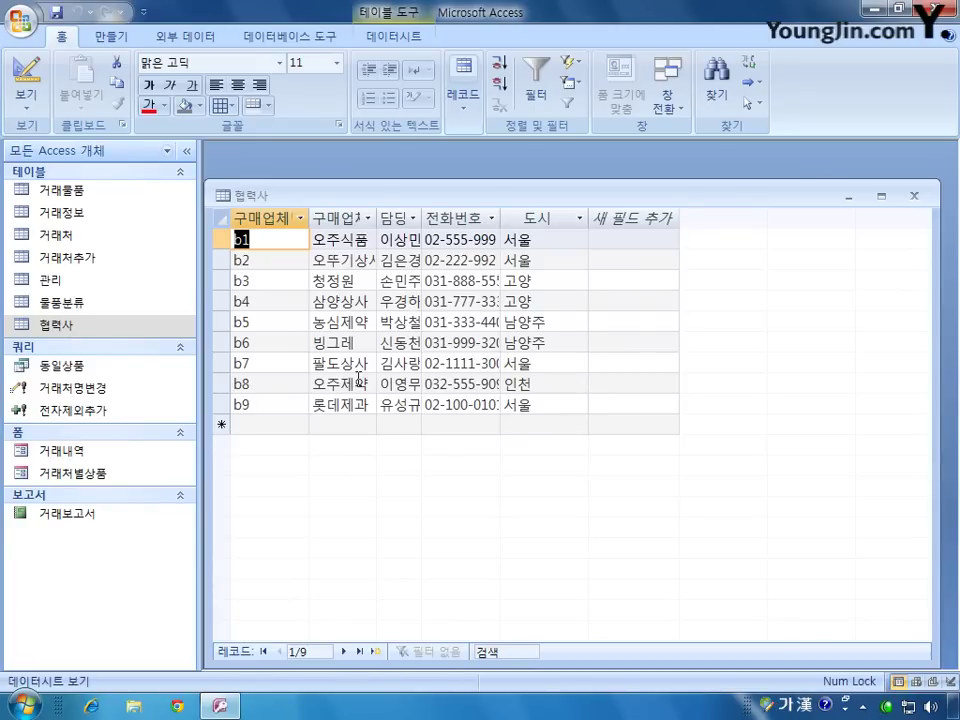
pyautogui.click(913, 196)
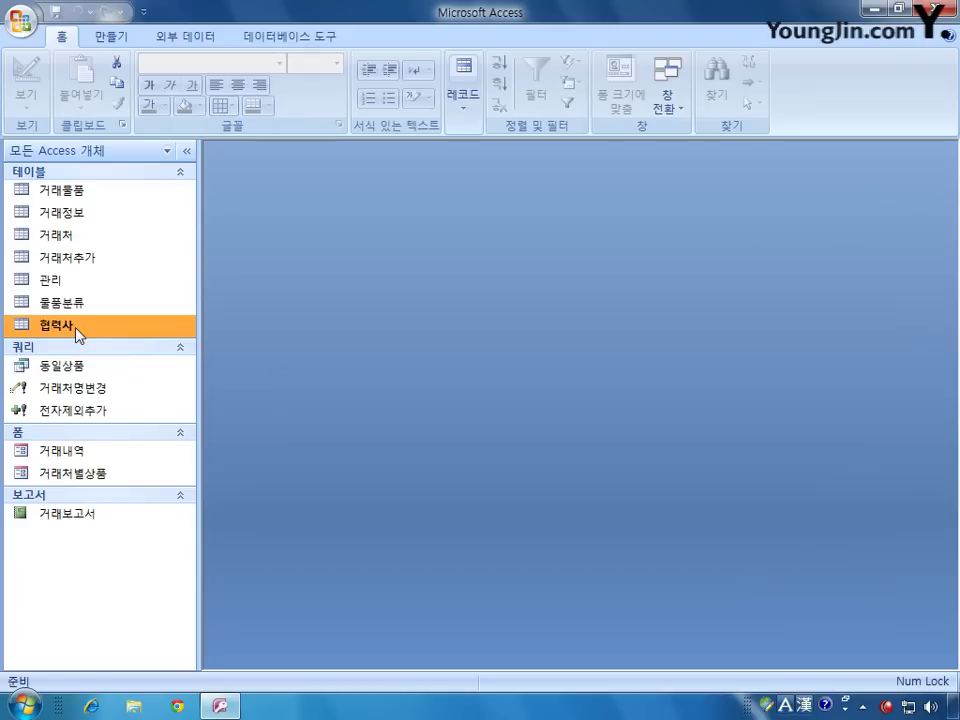
pyautogui.click(108, 395)
pyautogui.doubleClick(108, 395)
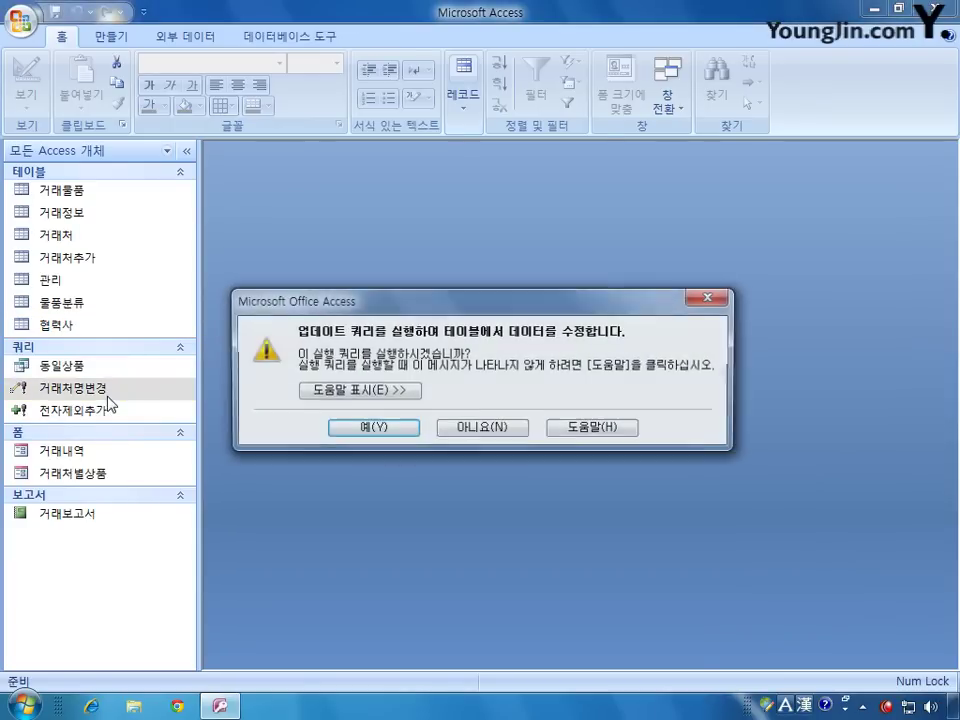
pyautogui.click(362, 425)
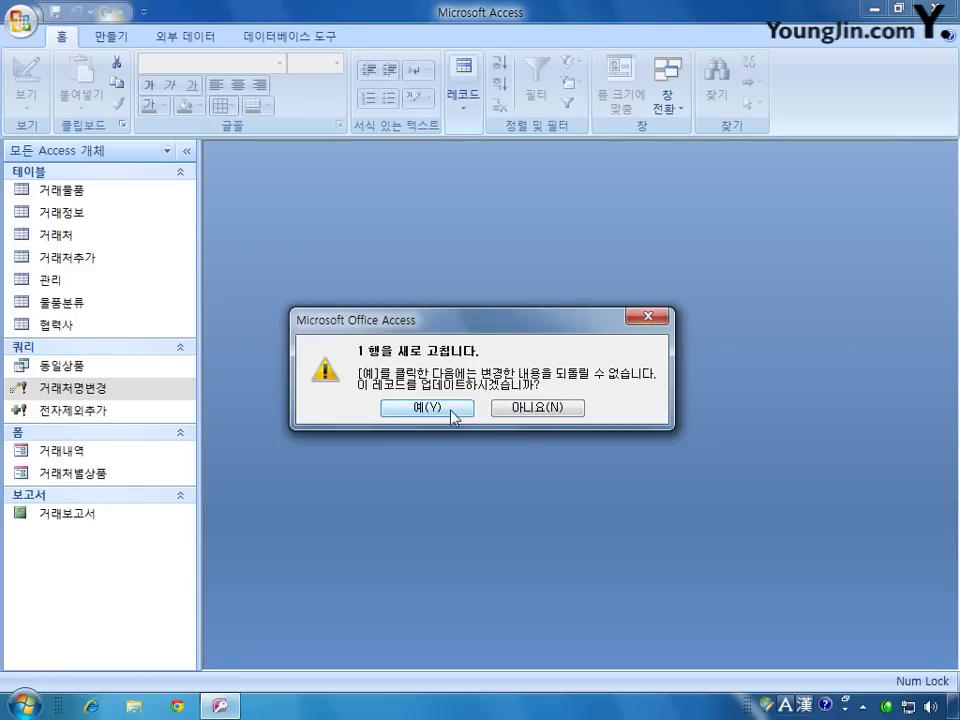
pyautogui.click(578, 418)
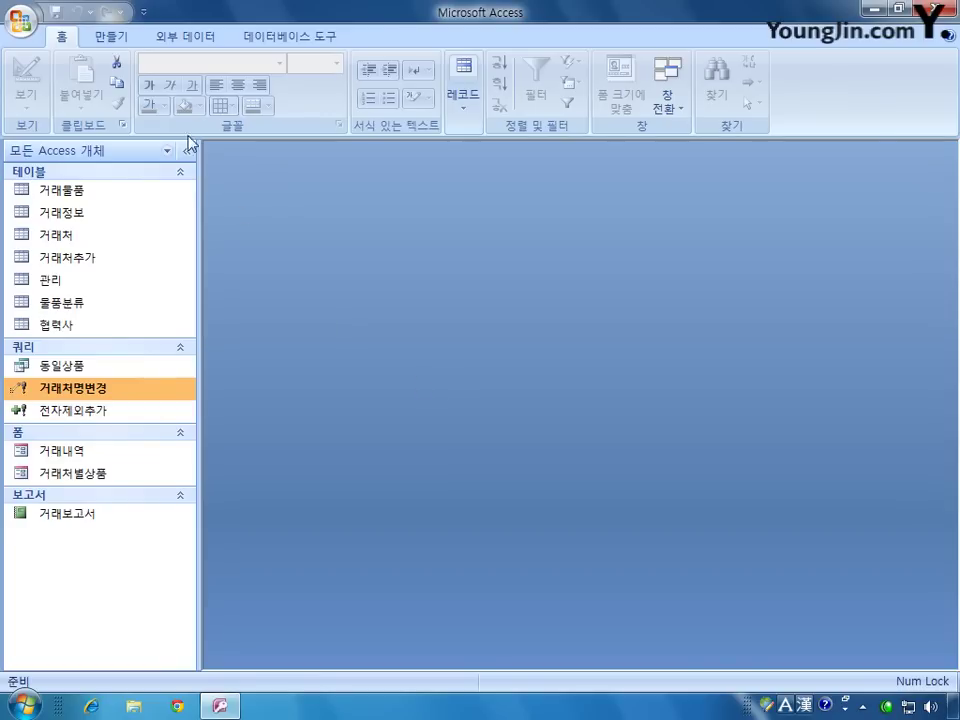
# Step: Start a new design-view query with 거래정보 and 거래물품, enlarging the 거래물품 field list
pyautogui.click(111, 36)
pyautogui.click(819, 95)
pyautogui.moveTo(405, 390); pyautogui.dragTo(518, 252)
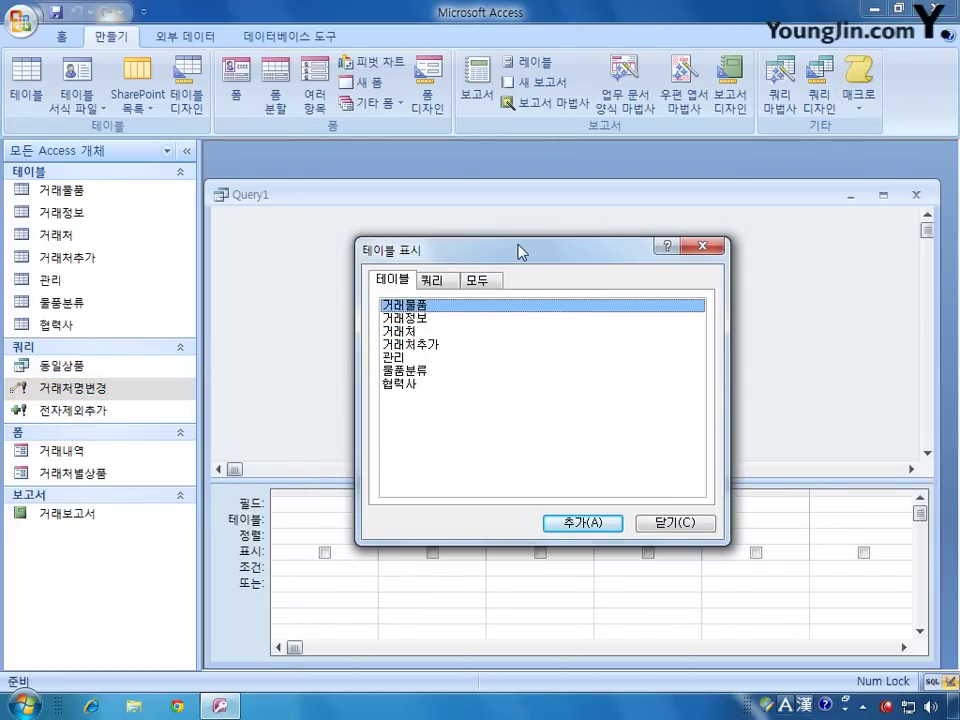
pyautogui.doubleClick(418, 317)
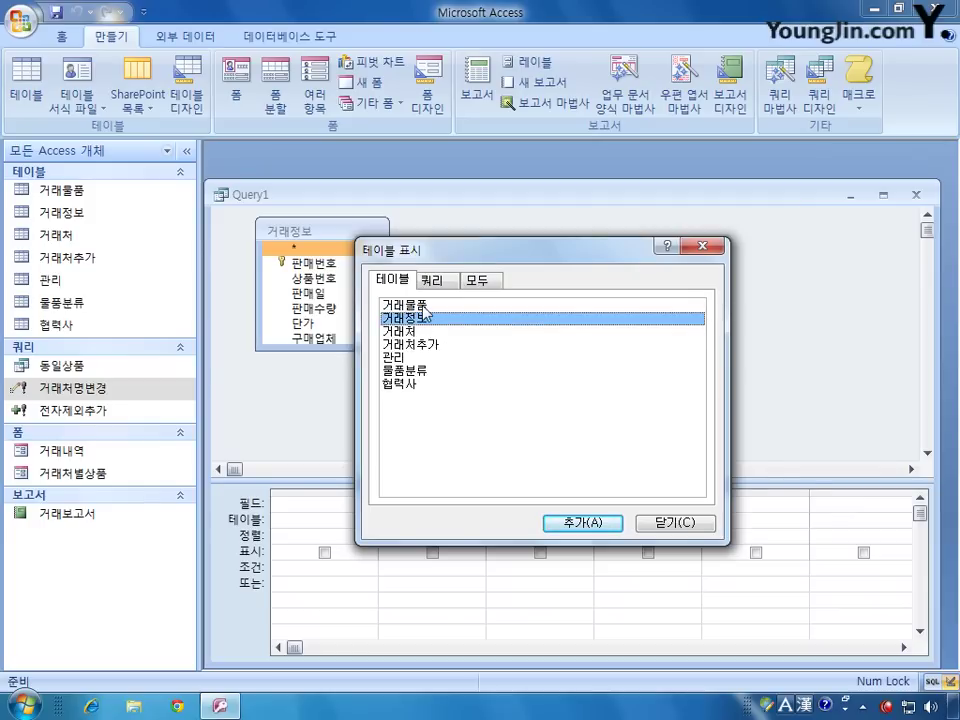
pyautogui.doubleClick(420, 305)
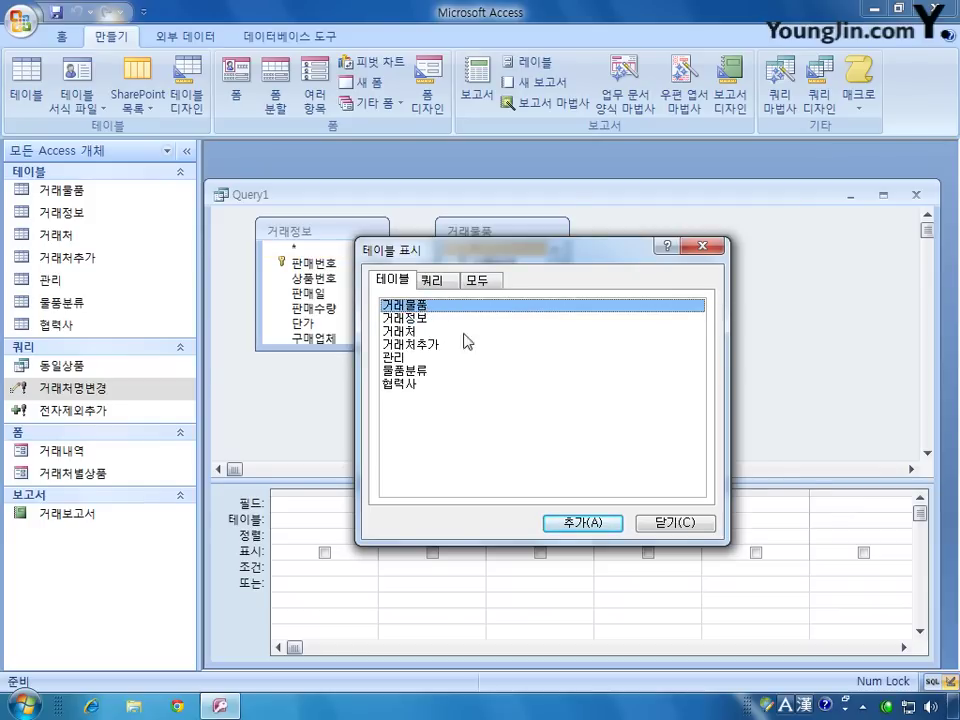
pyautogui.click(660, 522)
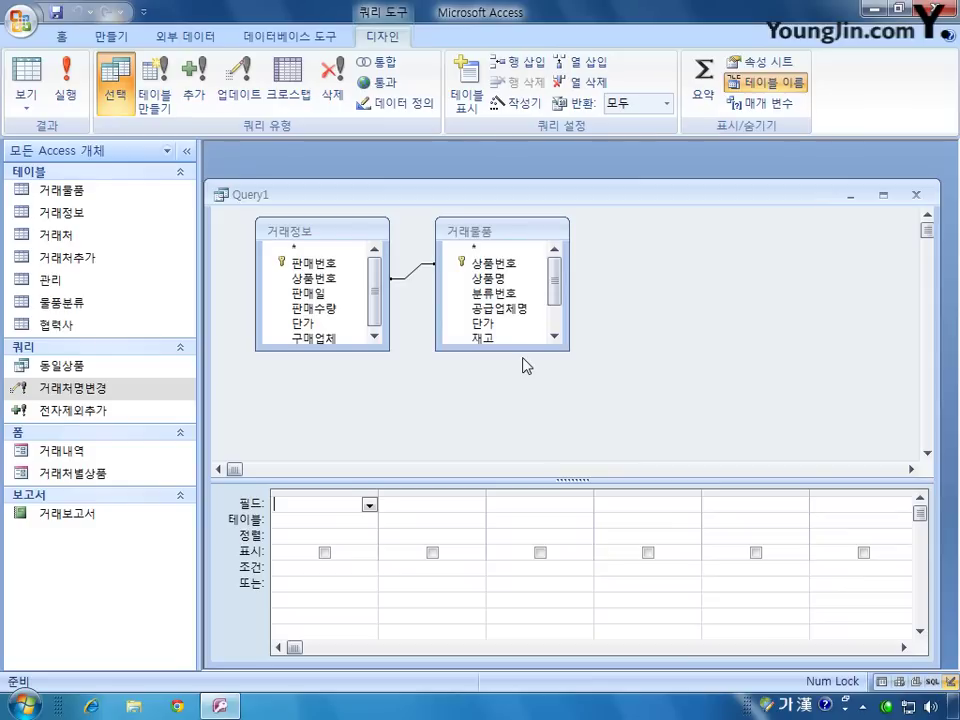
pyautogui.moveTo(520, 351); pyautogui.dragTo(518, 431)
# Step: Add 판매일, 상품명, 판매수량 and 단가 to the query grid
pyautogui.moveTo(326, 350); pyautogui.dragTo(326, 369)
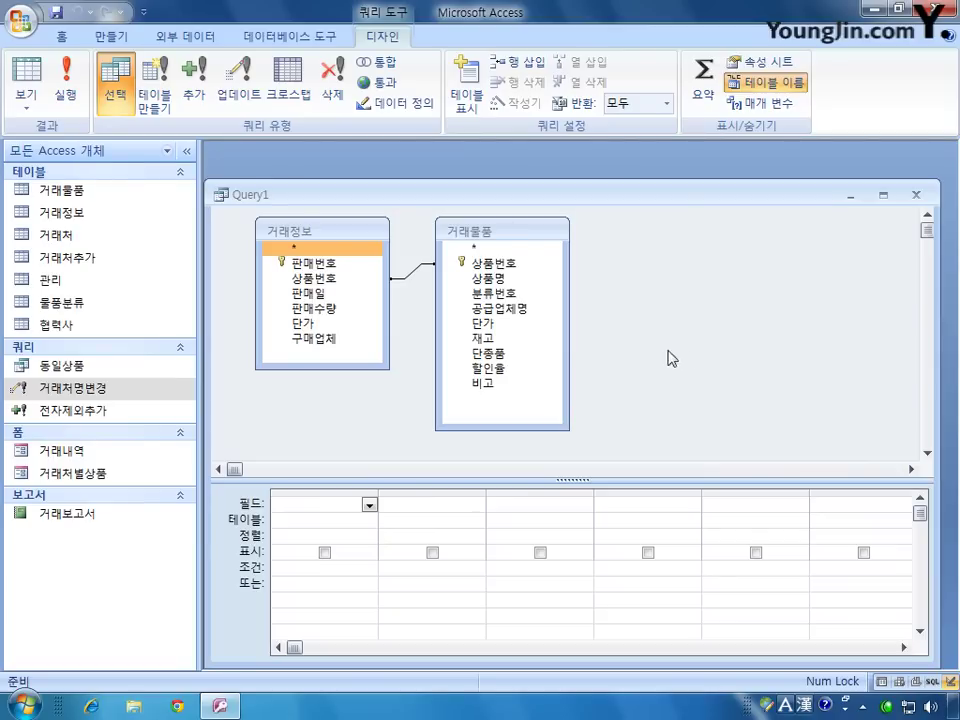
pyautogui.doubleClick(314, 293)
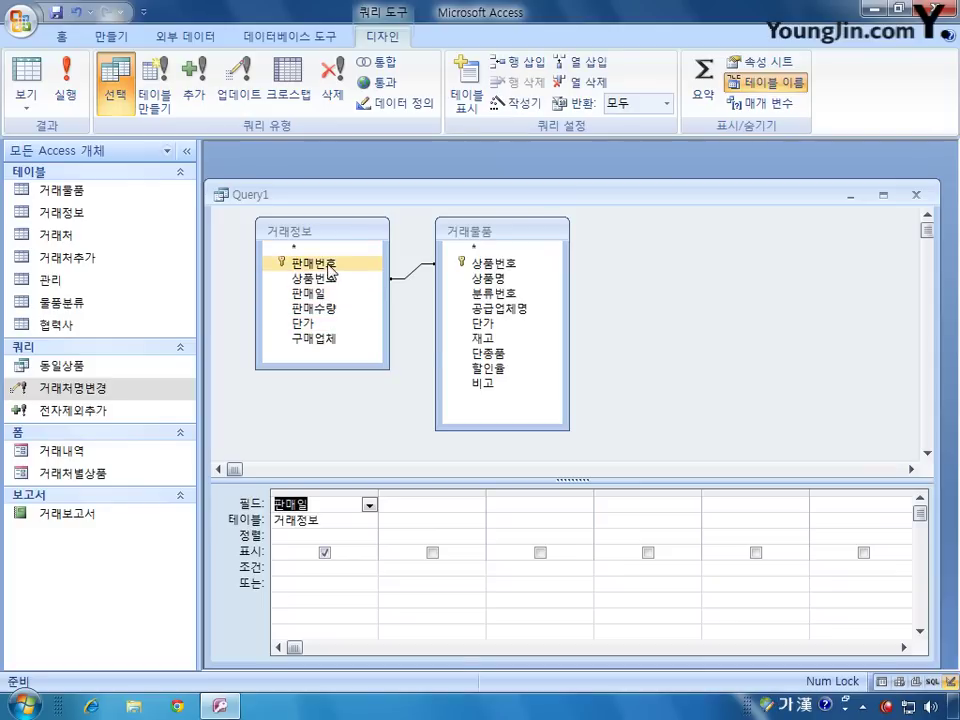
pyautogui.click(503, 280)
pyautogui.doubleClick(503, 280)
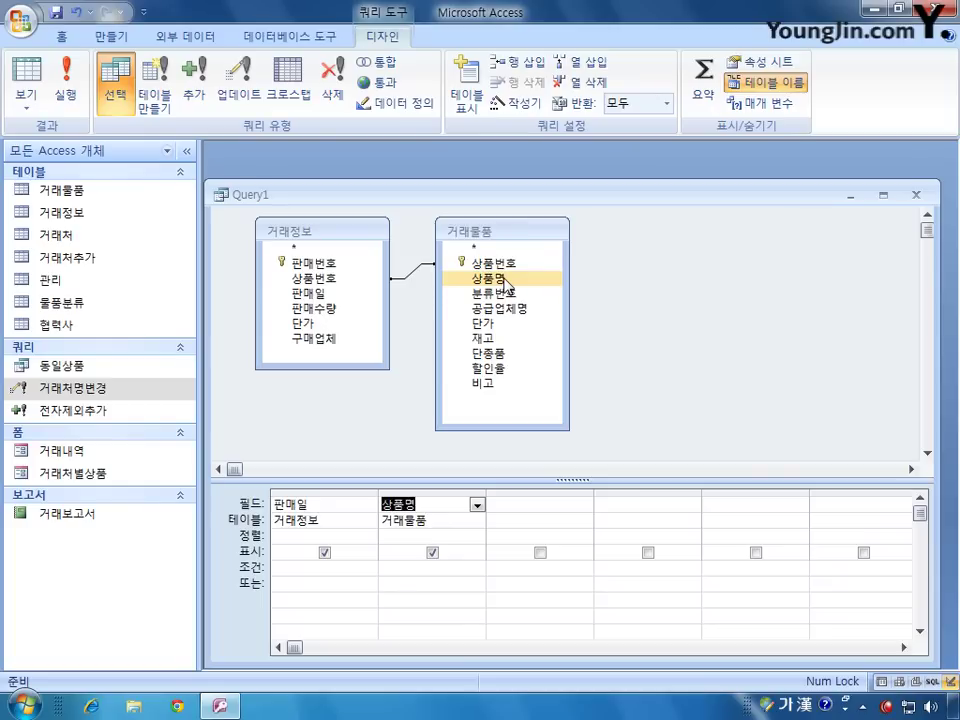
pyautogui.click(360, 310)
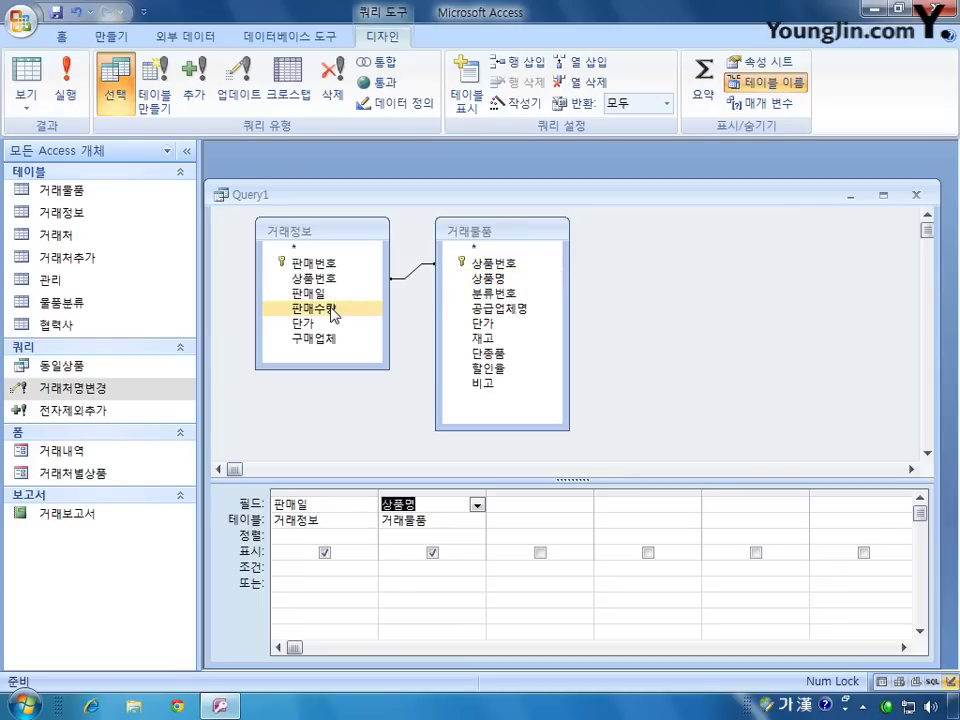
pyautogui.doubleClick(333, 310)
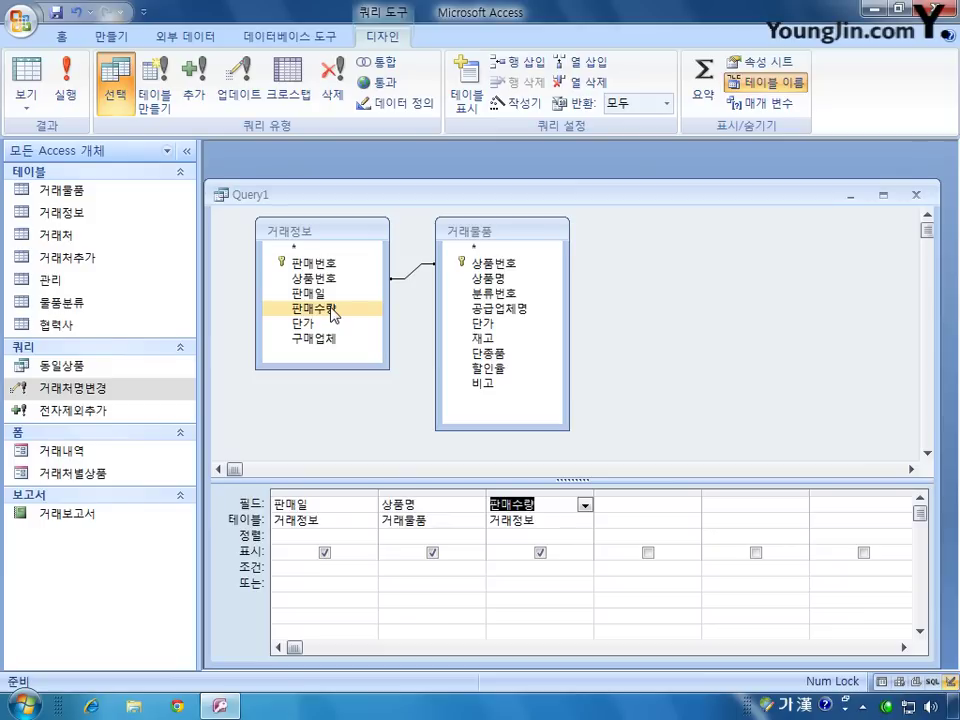
pyautogui.doubleClick(488, 324)
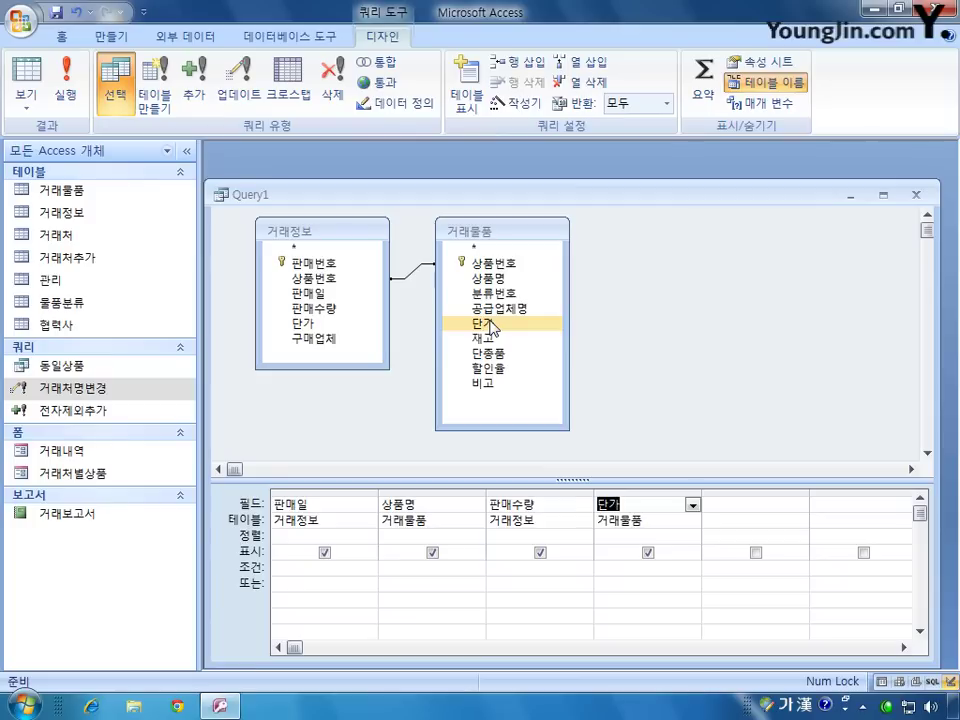
# Step: Sort 상품명 descending and 판매수량 ascending
pyautogui.click(408, 536)
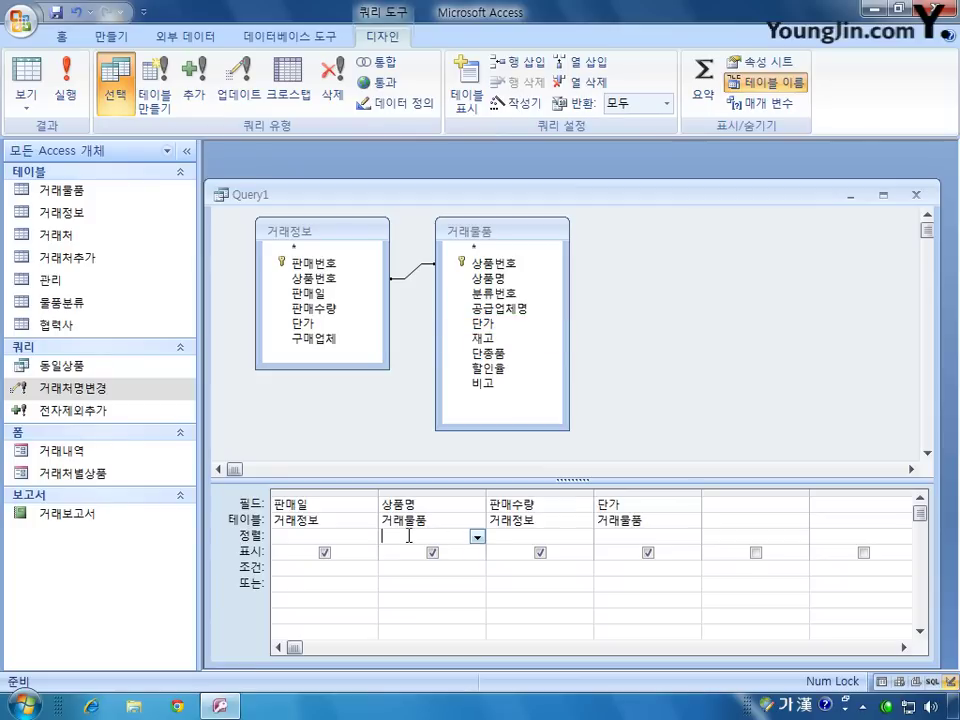
pyautogui.click(476, 537)
pyautogui.click(468, 567)
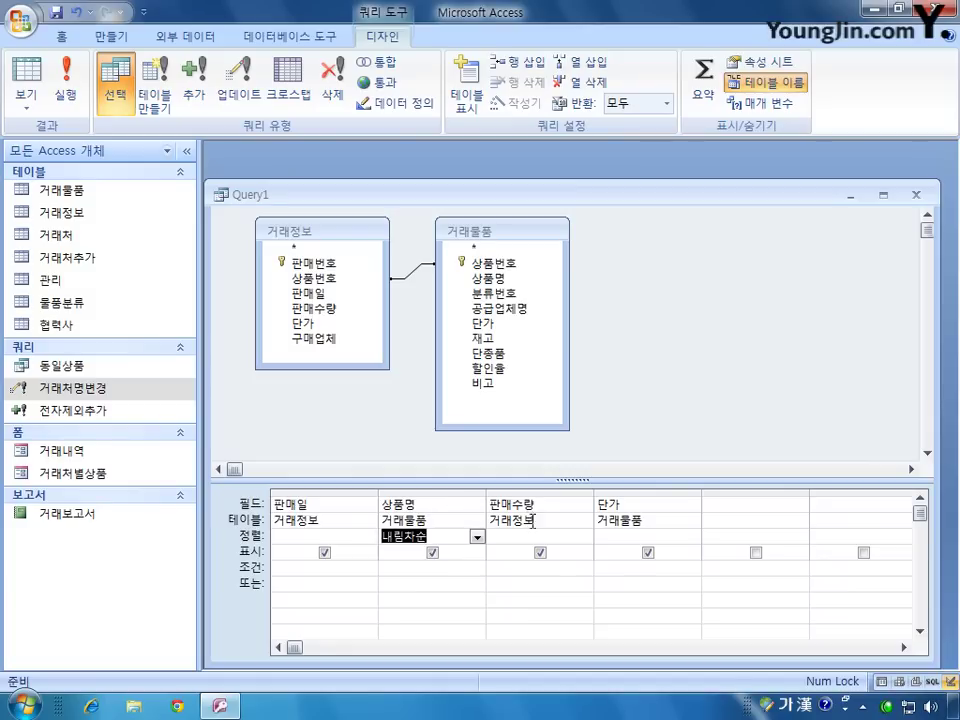
pyautogui.click(491, 537)
pyautogui.click(584, 537)
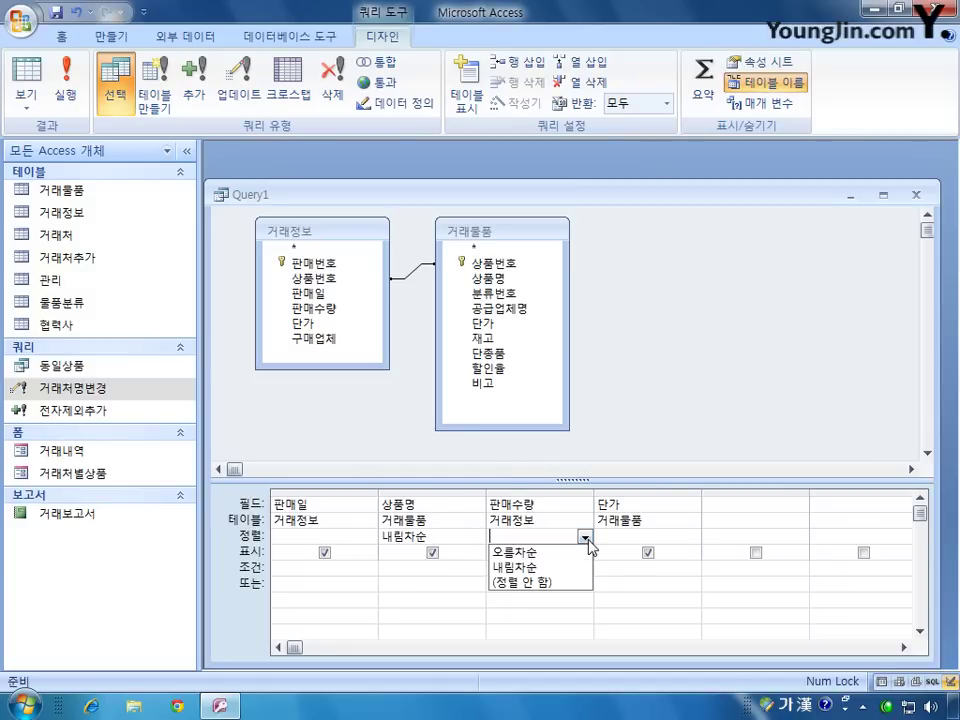
pyautogui.click(566, 551)
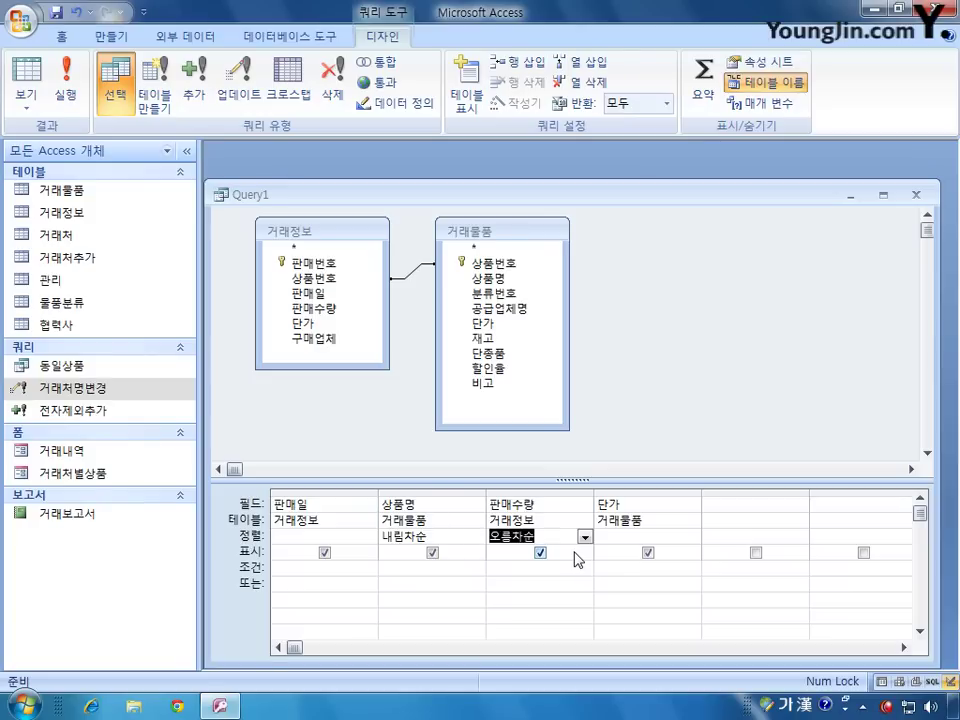
pyautogui.click(915, 194)
# Step: Save the query as 월별거래 and open its 20-record results
pyautogui.click(370, 398)
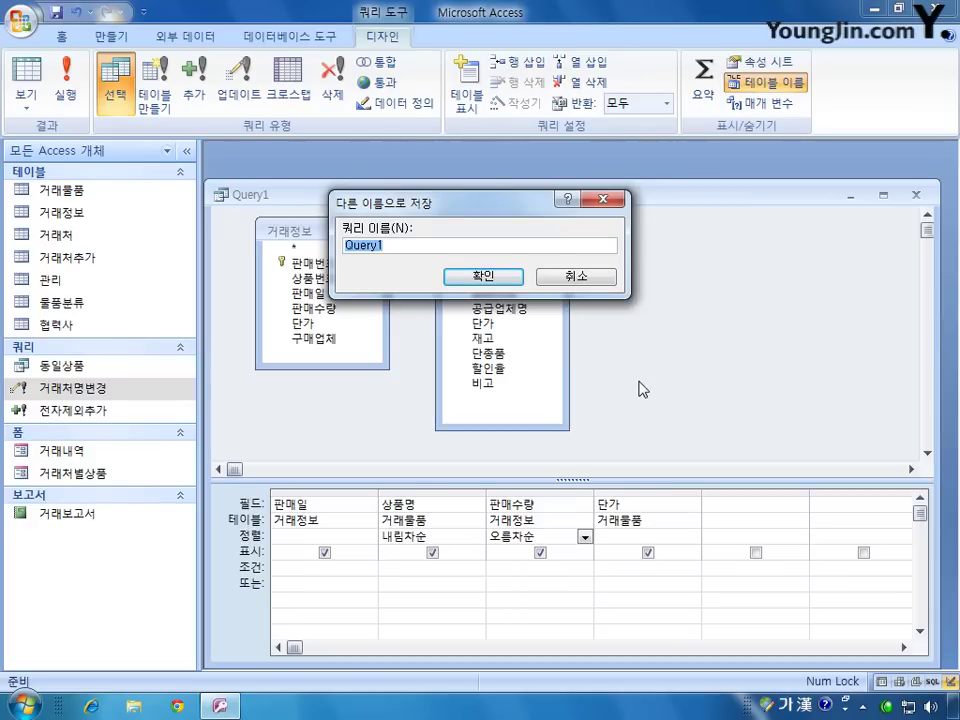
pyautogui.write('월별거래')
pyautogui.press('Return')
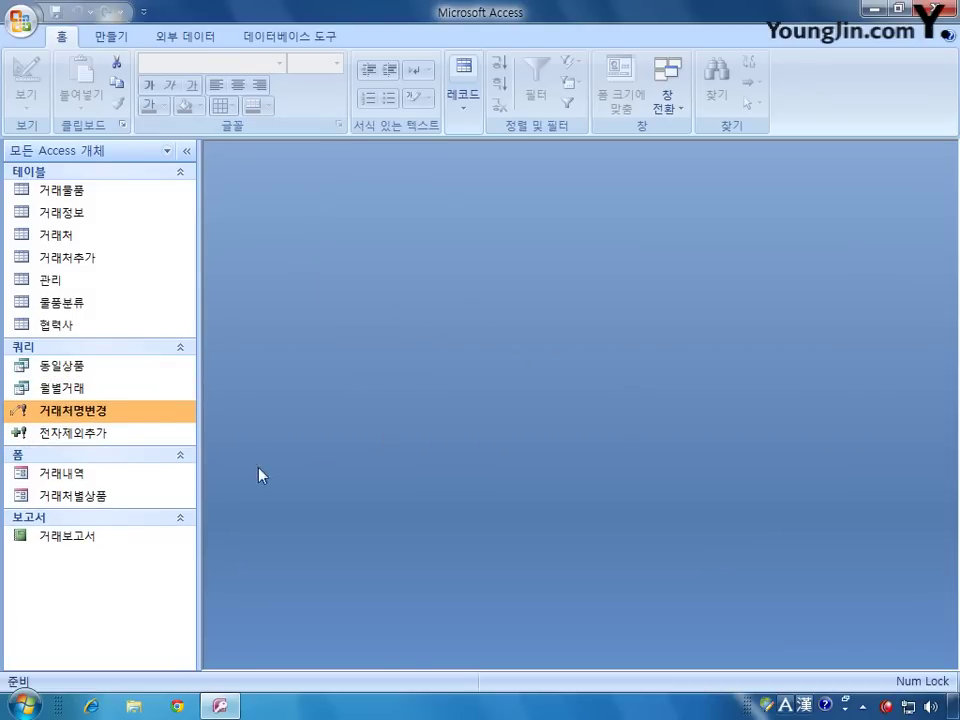
pyautogui.doubleClick(118, 388)
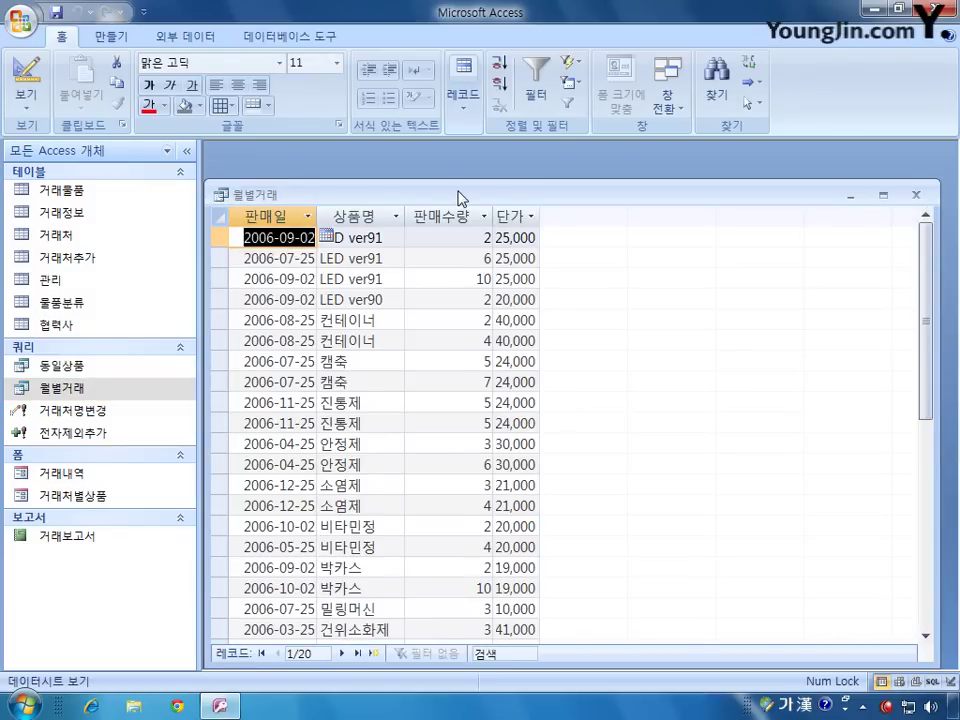
pyautogui.moveTo(460, 197); pyautogui.dragTo(470, 175)
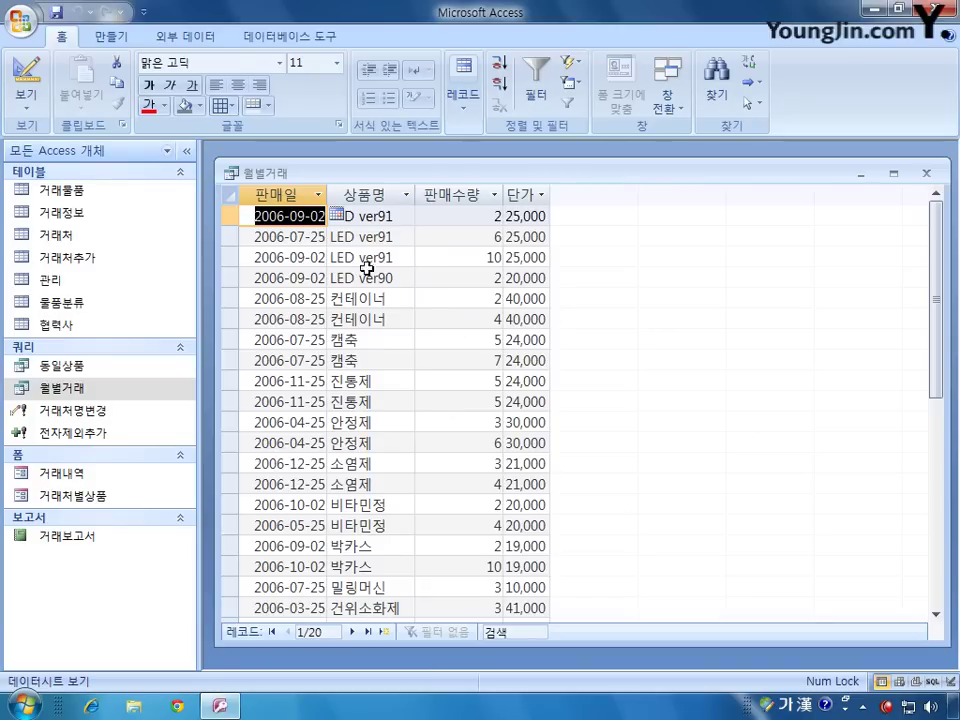
# Step: Switch 월별거래 to Design View and select the empty fifth Field cell
pyautogui.click(17, 80)
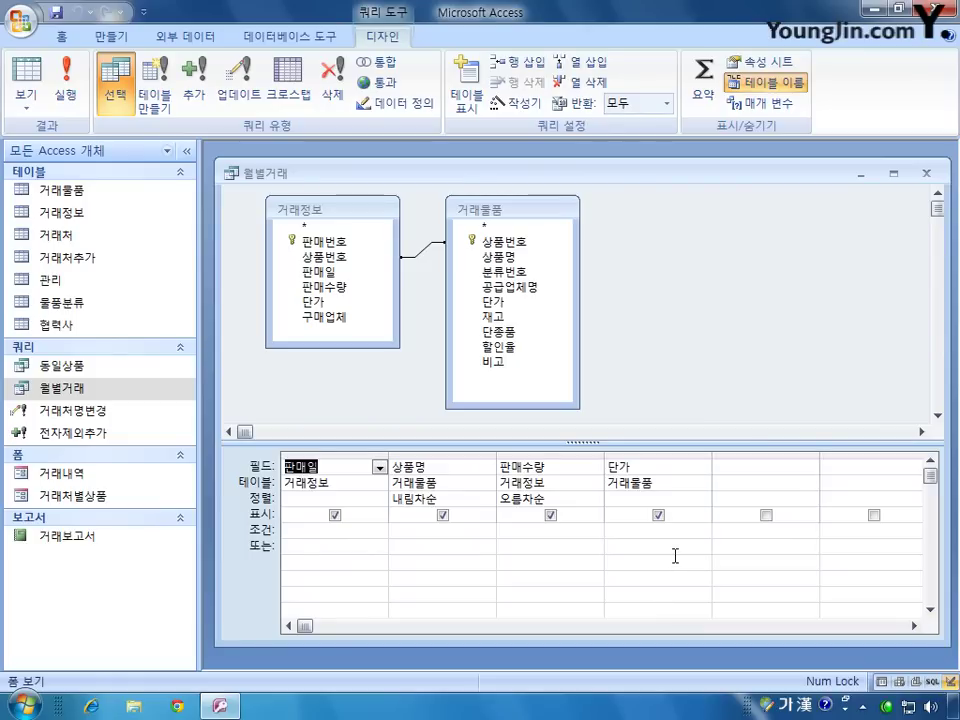
pyautogui.click(741, 465)
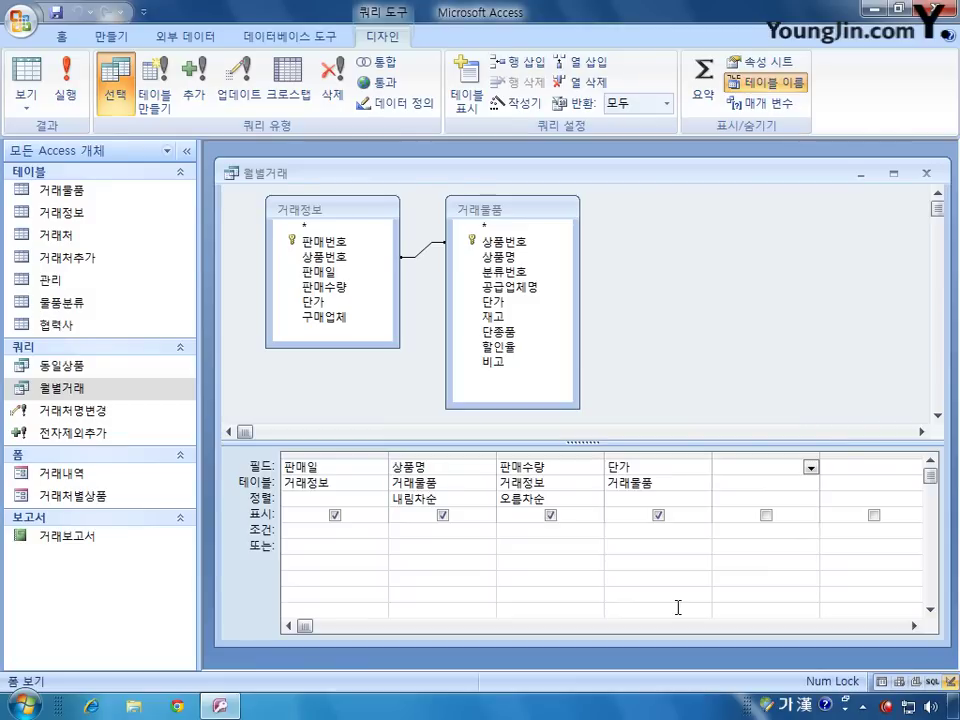
# Step: Add a Month([판매일]) calculated field to 월별거래 with the criterion 9
pyautogui.press('Hangul')
pyautogui.write('month(')
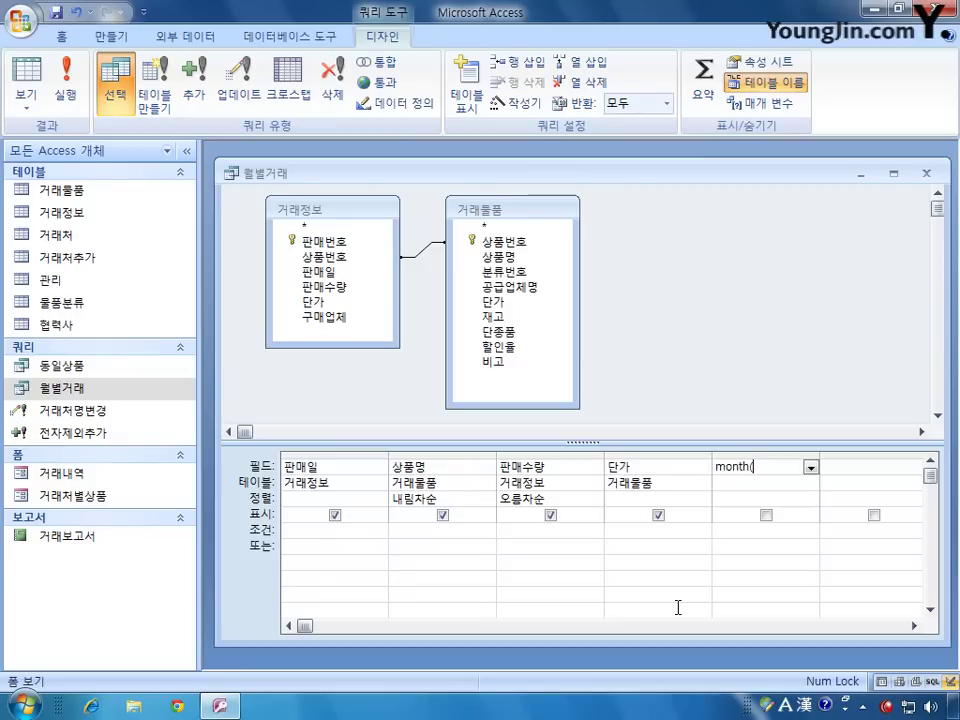
pyautogui.write('[')
pyautogui.press('BackSpace')
pyautogui.press('BackSpace')
pyautogui.press('Hangul')
pyautogui.write('판매일')
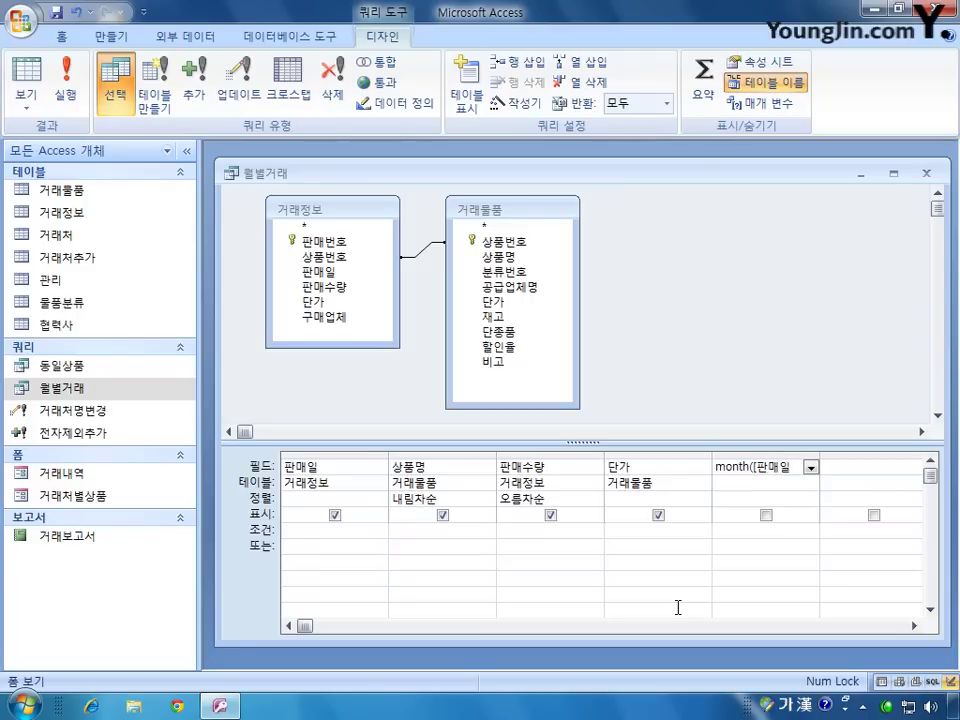
pyautogui.write('])')
pyautogui.click(750, 530)
pyautogui.write('9')
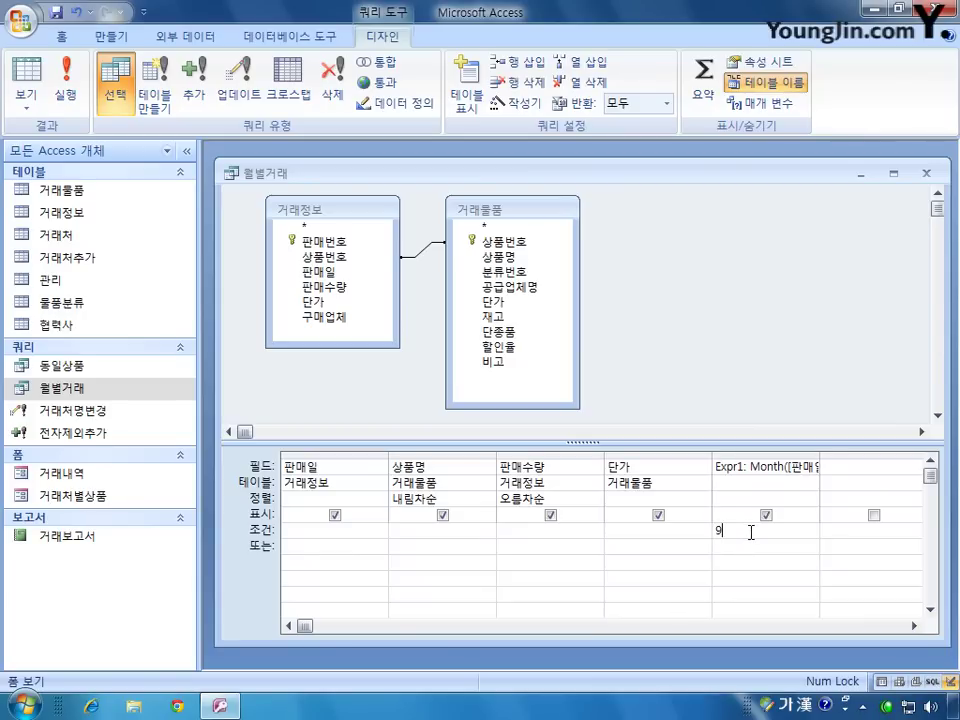
# Step: Hide the Expr1 month column and run the query, leaving four September records
pyautogui.doubleClick(820, 454)
pyautogui.click(743, 466)
pyautogui.doubleClick(743, 466)
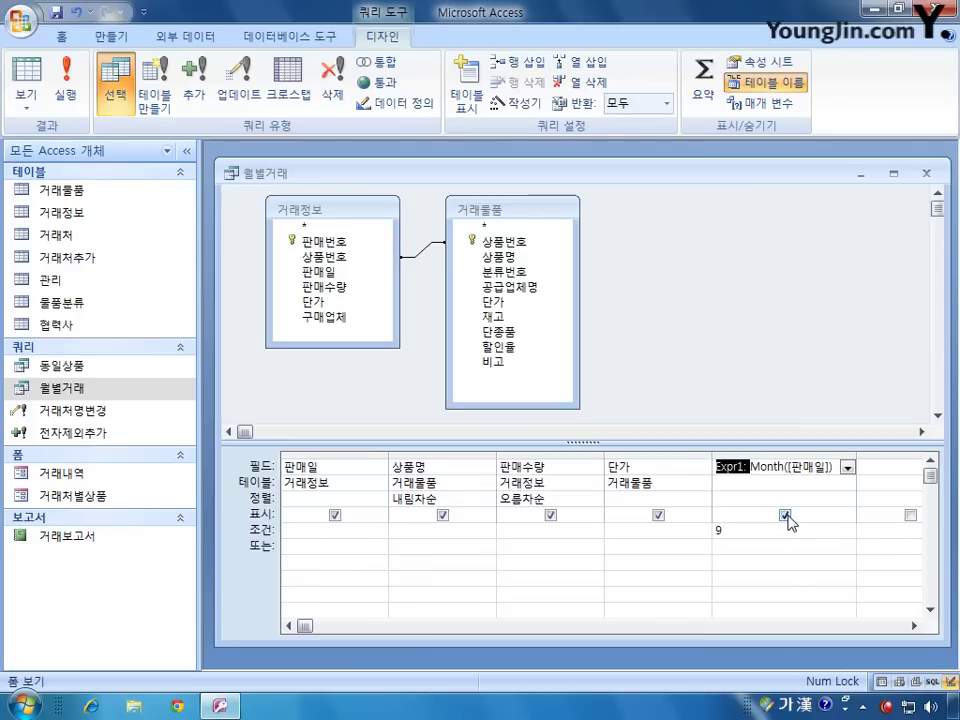
pyautogui.click(786, 516)
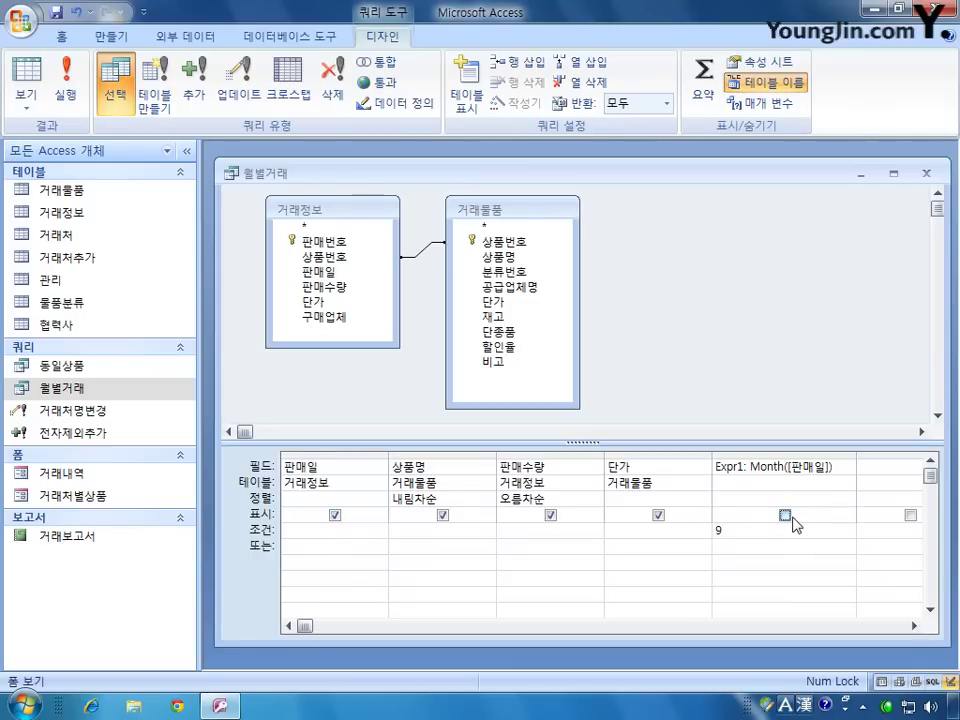
pyautogui.click(66, 85)
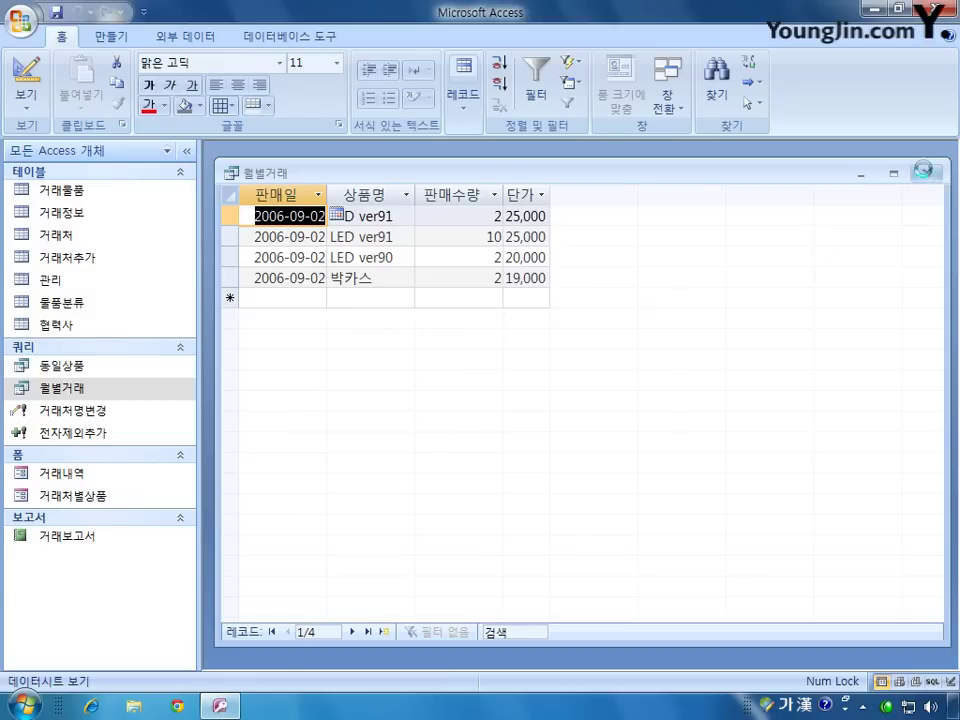
# Step: Save the changes to 월별거래 when closing it, then view the 거래정보 table's 20 sales records
pyautogui.click(926, 172)
pyautogui.click(437, 405)
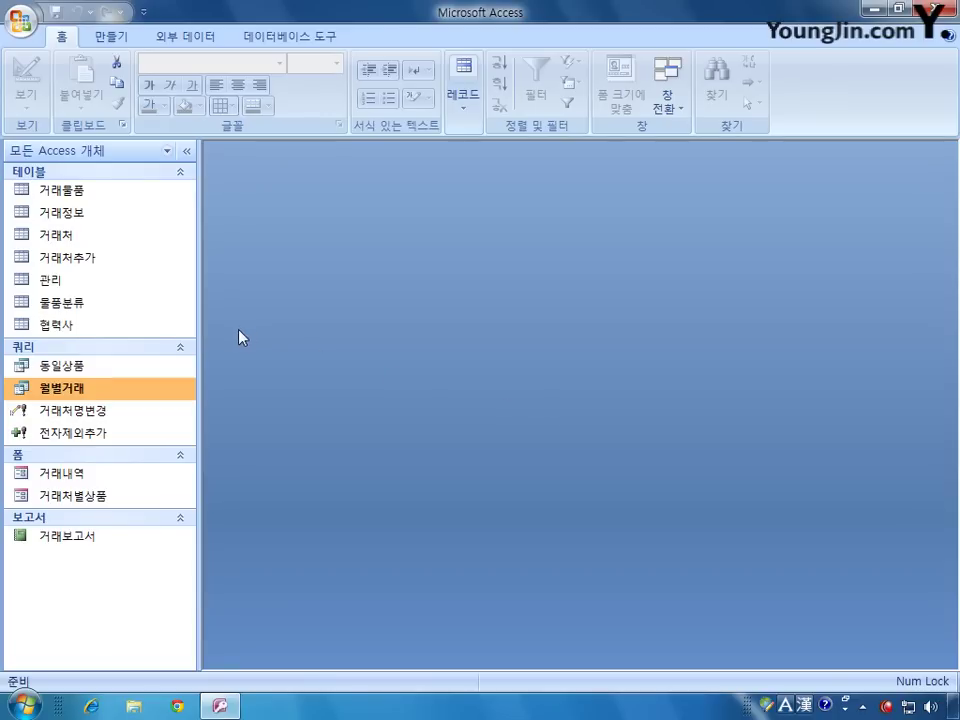
pyautogui.doubleClick(86, 213)
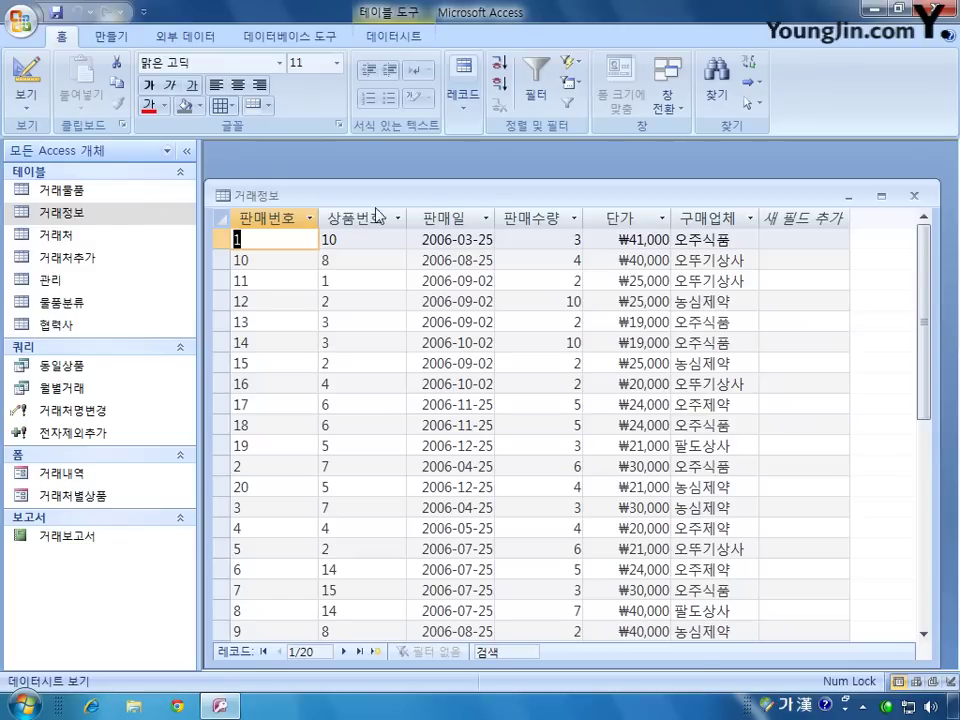
pyautogui.moveTo(438, 204); pyautogui.dragTo(441, 190)
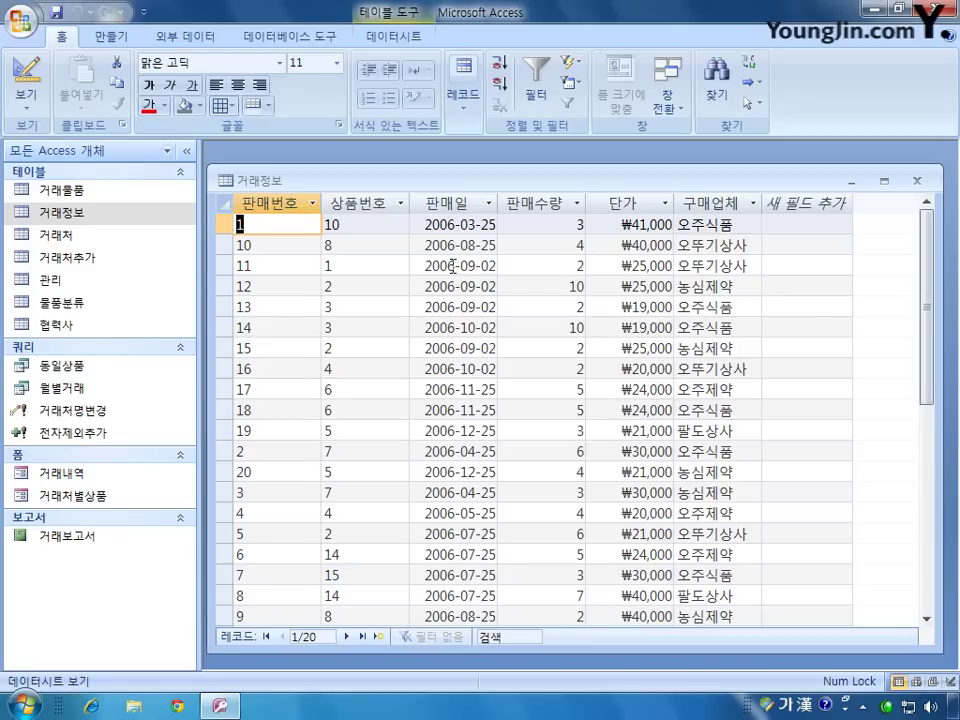
# Step: Close the 거래정보 datasheet and start a new query in Design view
pyautogui.click(915, 183)
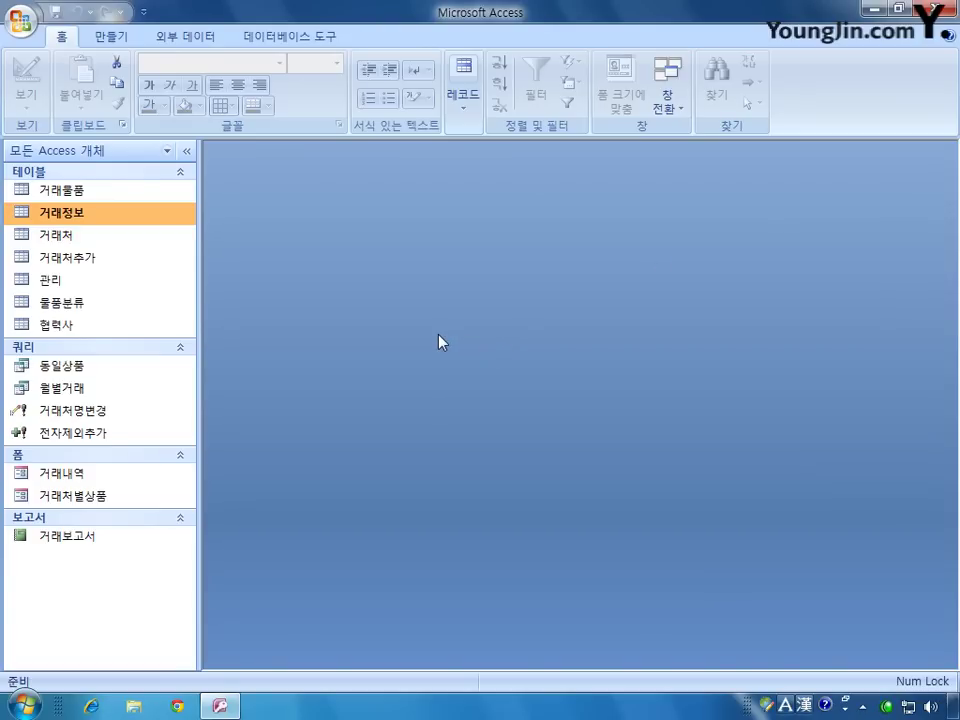
pyautogui.click(110, 35)
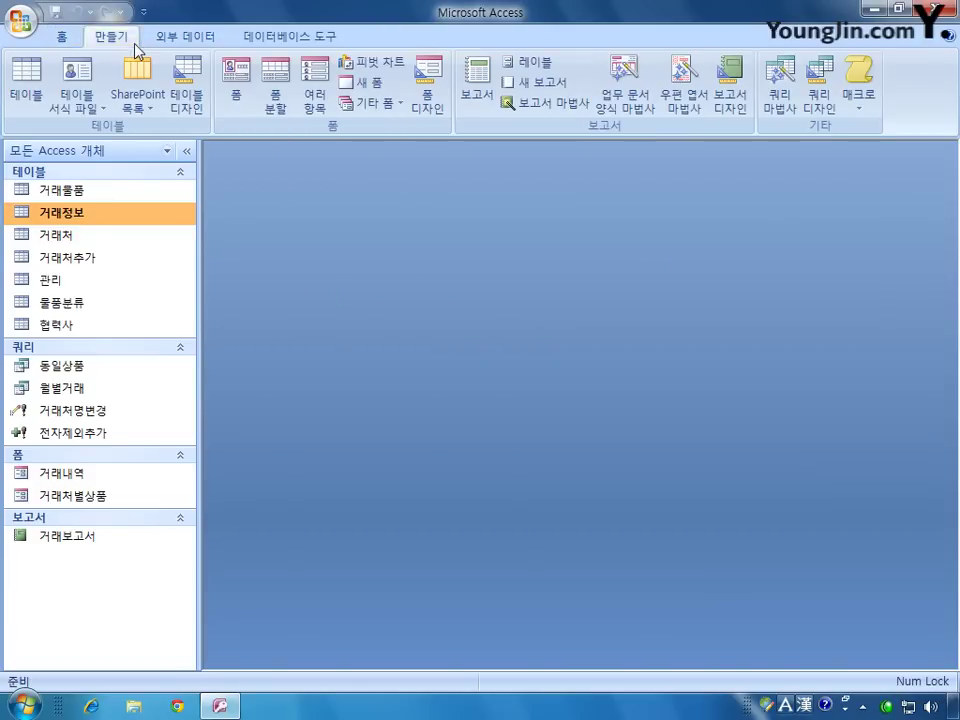
pyautogui.click(818, 95)
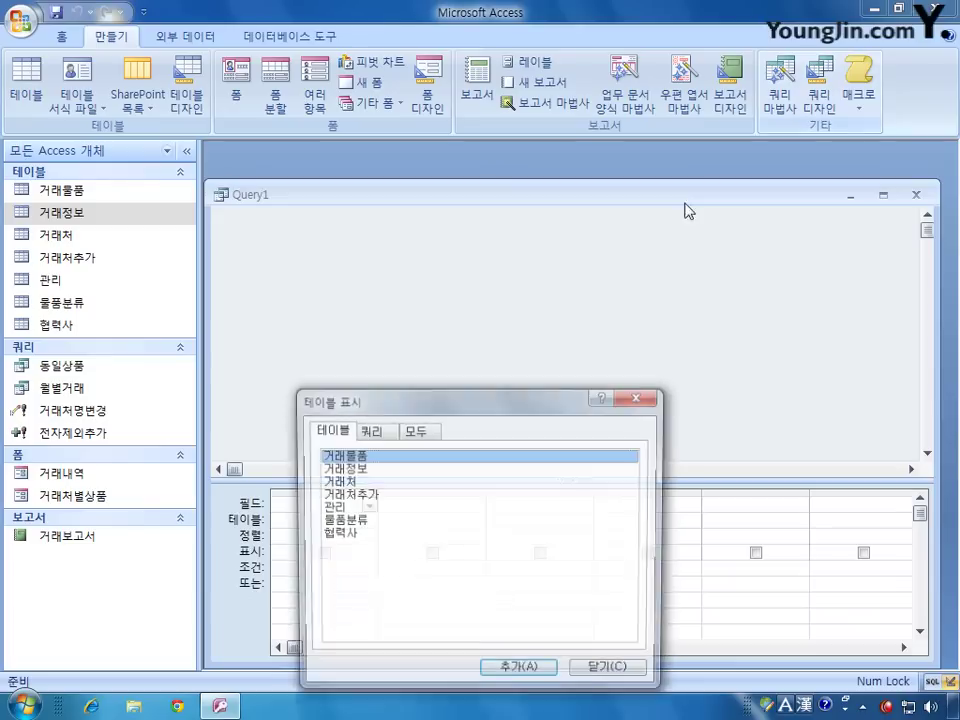
# Step: Add the 거래정보 table to the query and make its field list taller
pyautogui.moveTo(506, 400); pyautogui.dragTo(540, 272)
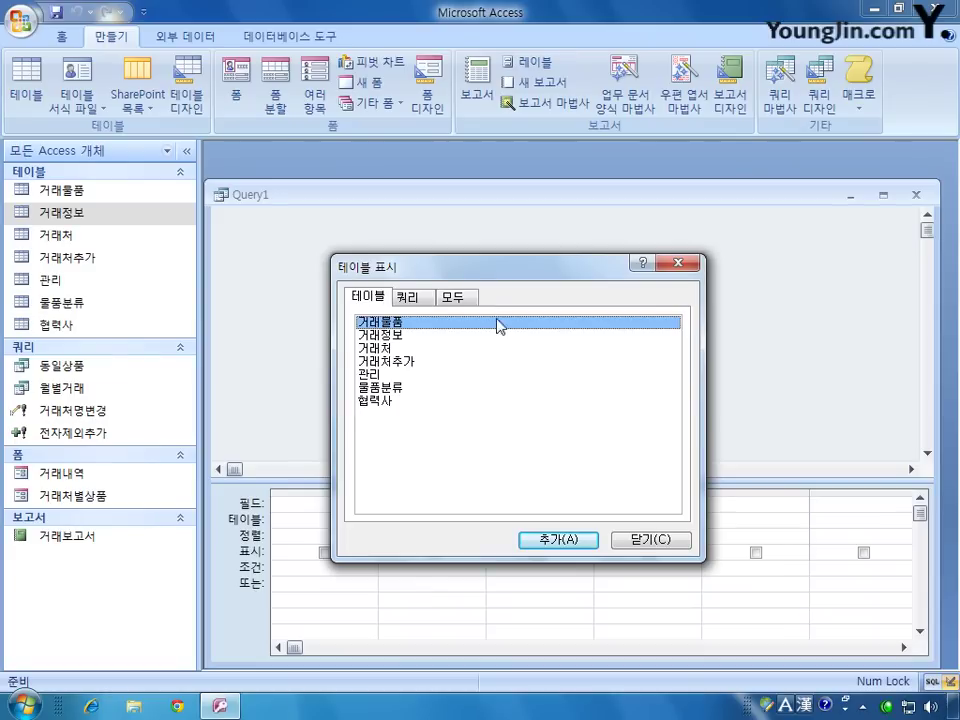
pyautogui.doubleClick(371, 335)
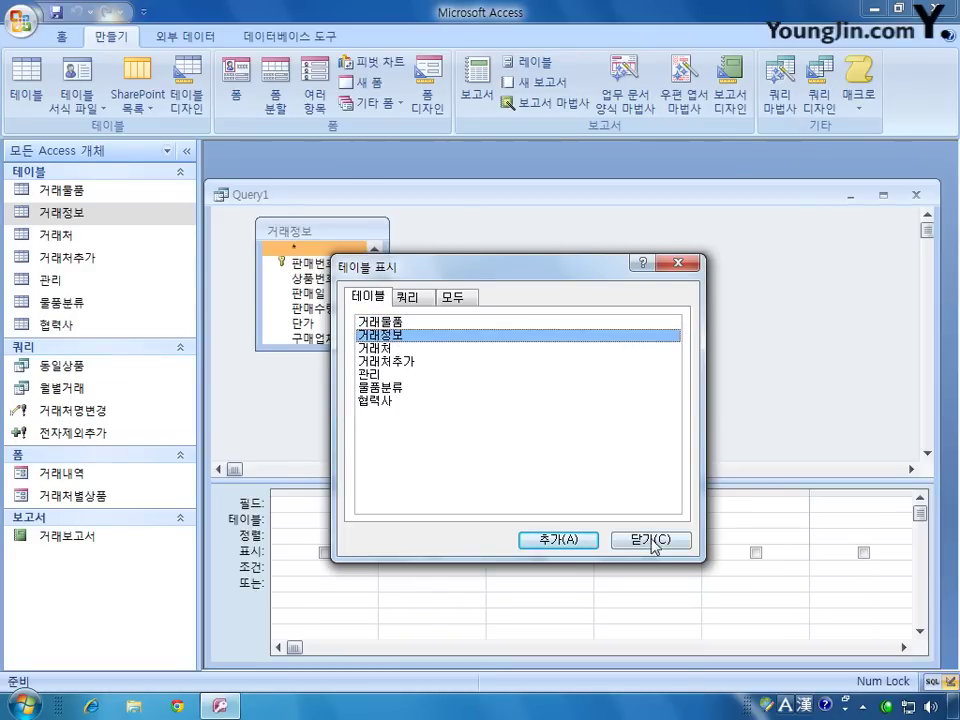
pyautogui.click(652, 540)
pyautogui.moveTo(352, 349); pyautogui.dragTo(350, 378)
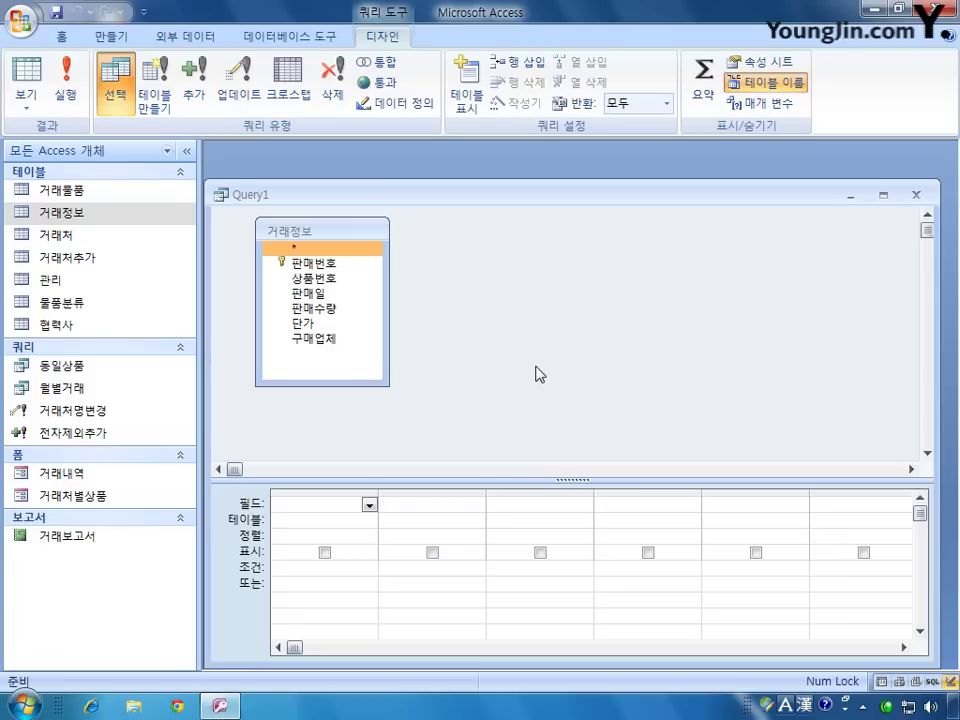
# Step: Change Query1's type to Crosstab Query so Total and Crosstab rows appear
pyautogui.rightClick(462, 284)
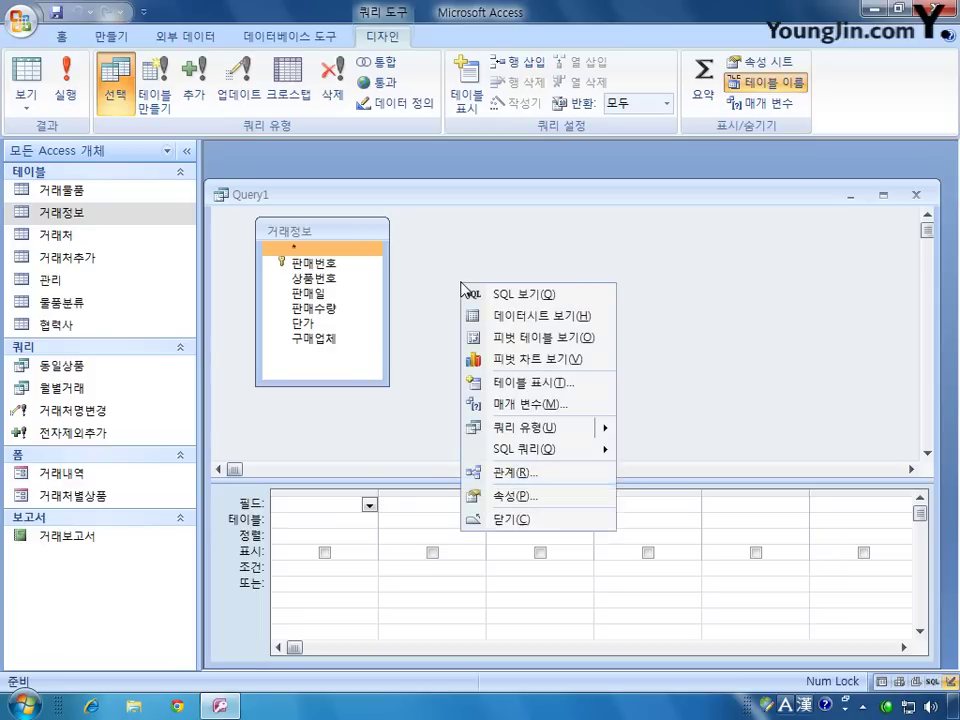
pyautogui.moveTo(607, 432)
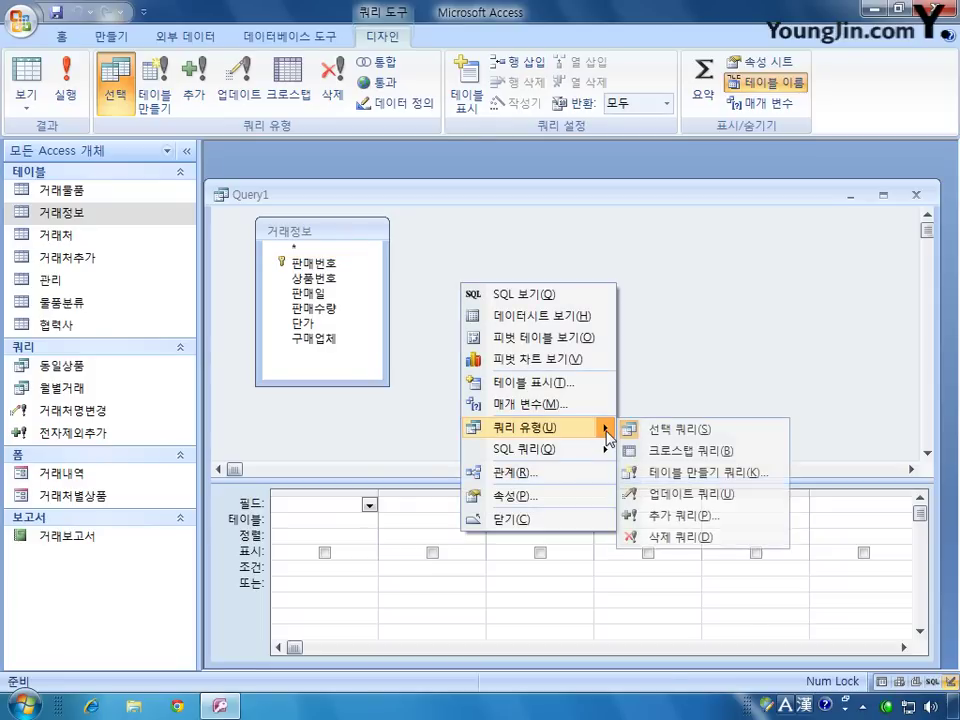
pyautogui.click(682, 452)
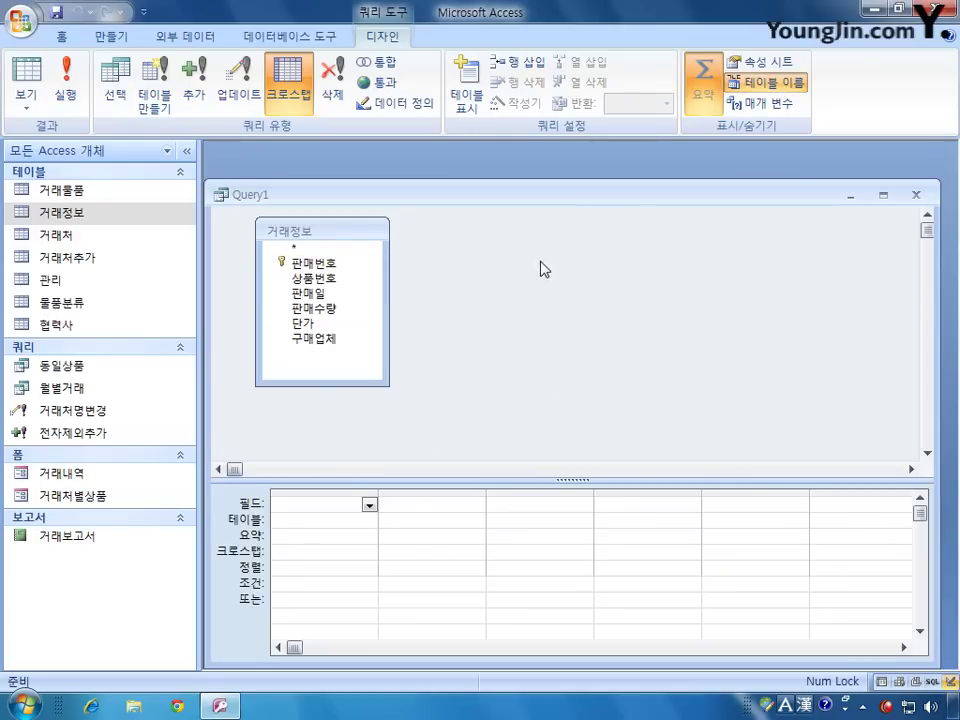
pyautogui.rightClick(506, 303)
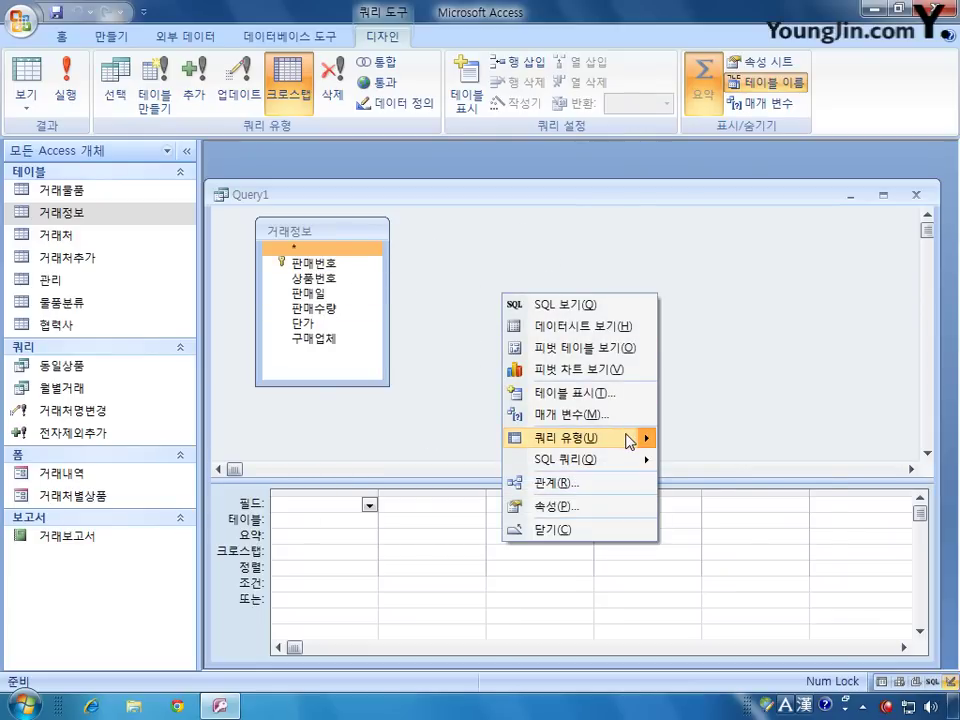
pyautogui.moveTo(628, 437)
pyautogui.click(566, 268)
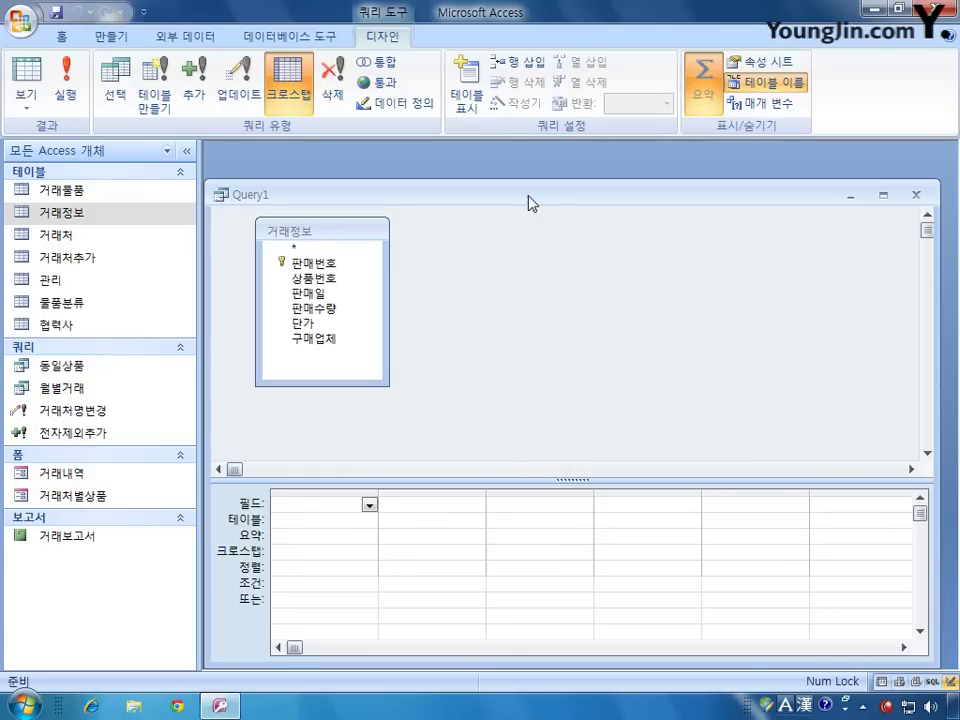
pyautogui.moveTo(530, 202); pyautogui.dragTo(533, 182)
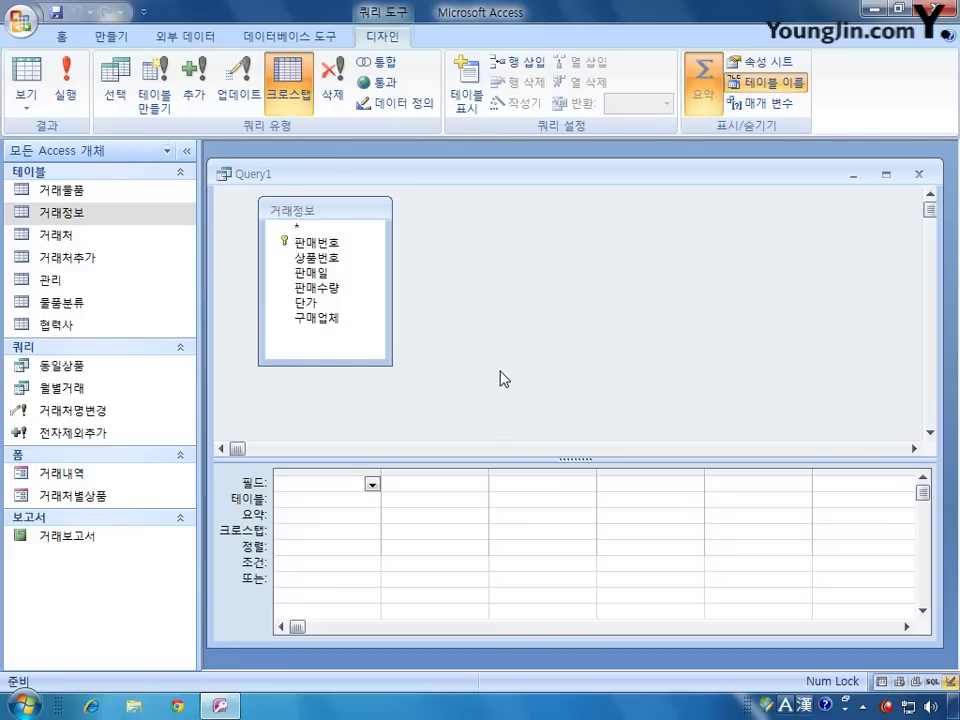
# Step: Add 구매업체 as a grouped Row Heading column, then add 판매수량 as the second column
pyautogui.click(348, 308)
pyautogui.doubleClick(343, 318)
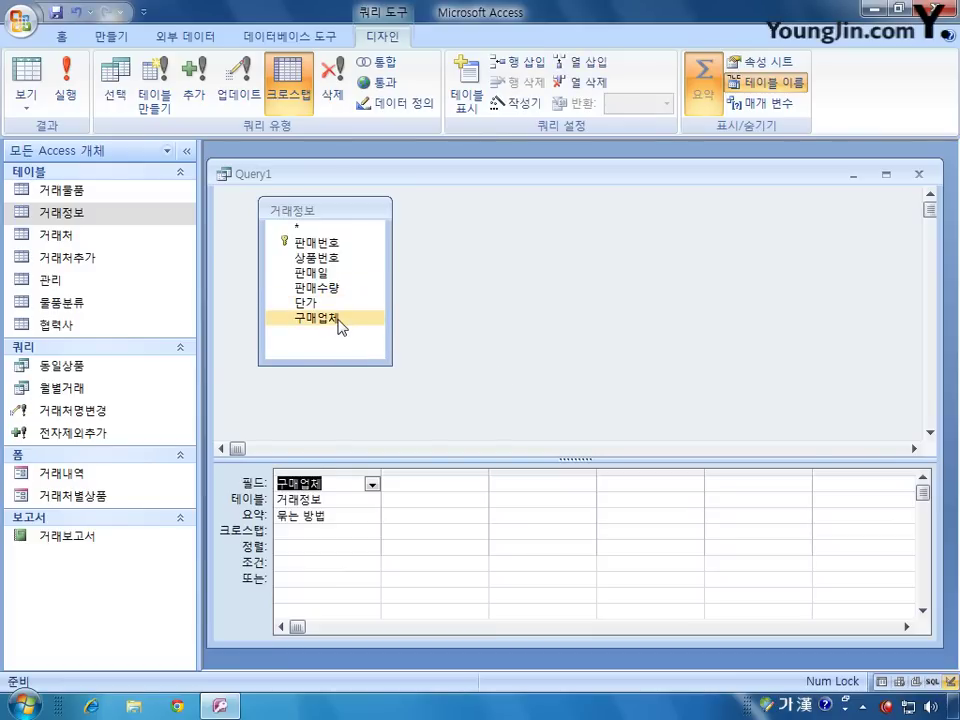
pyautogui.click(375, 516)
pyautogui.click(372, 516)
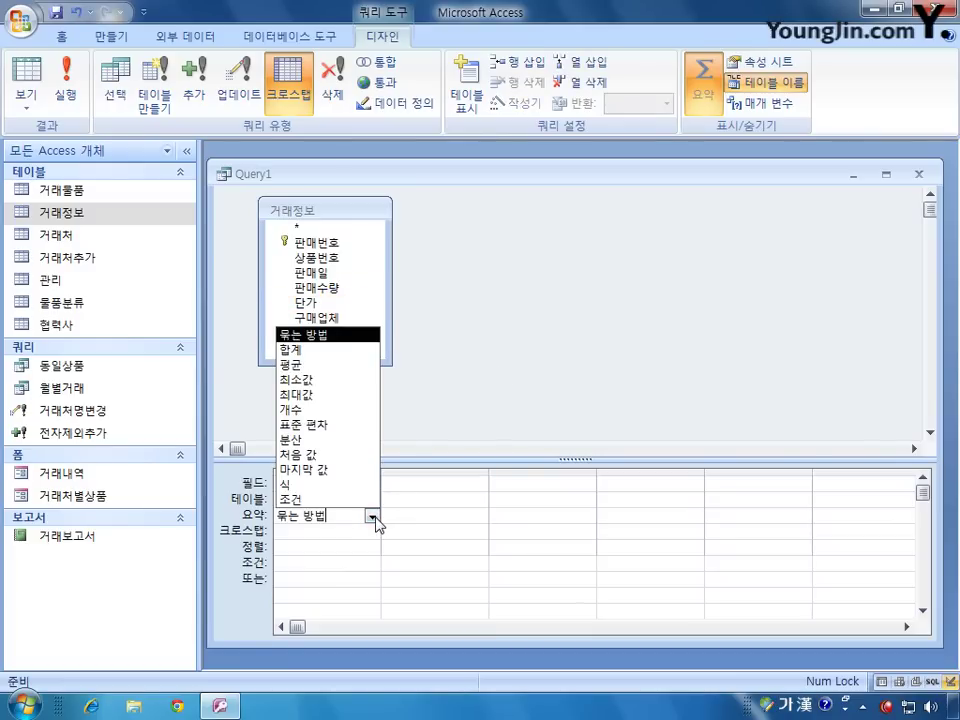
pyautogui.click(372, 516)
pyautogui.click(362, 531)
pyautogui.click(374, 532)
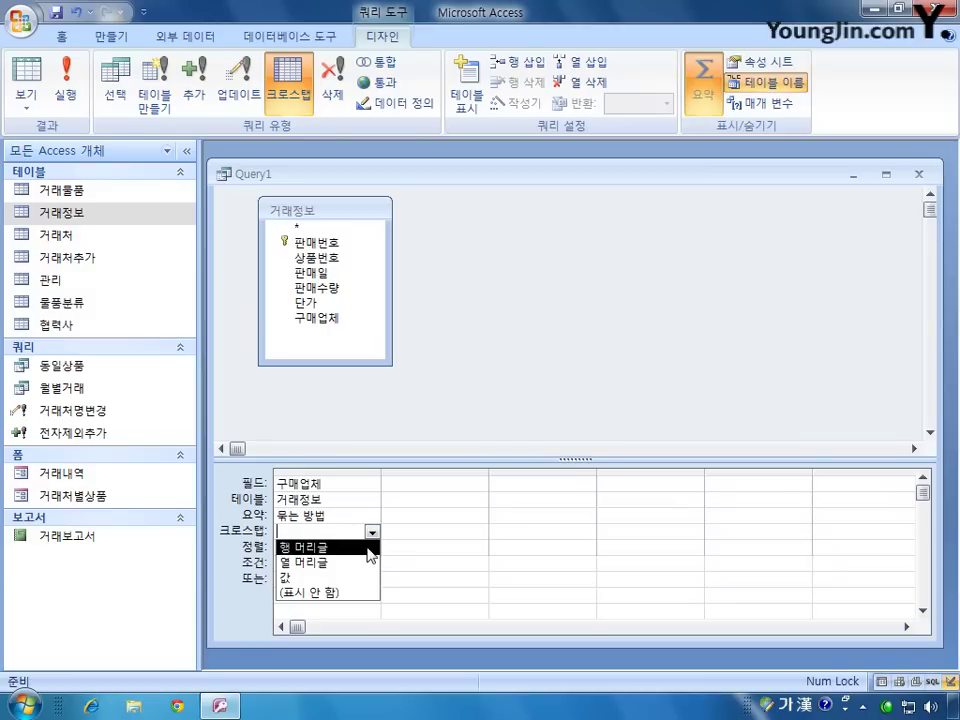
pyautogui.click(368, 548)
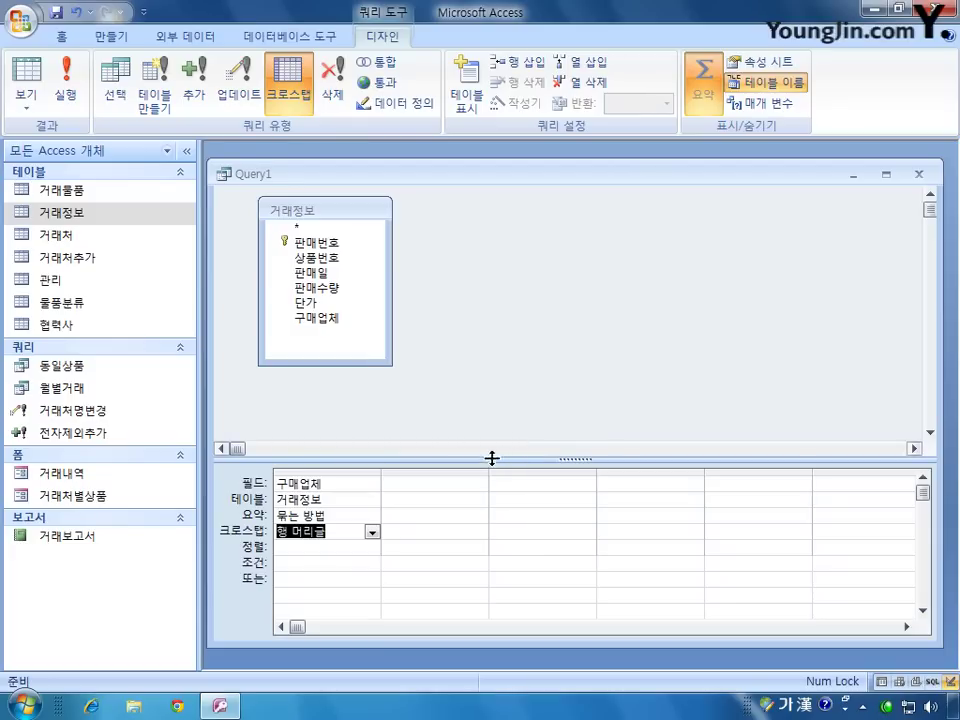
pyautogui.doubleClick(322, 288)
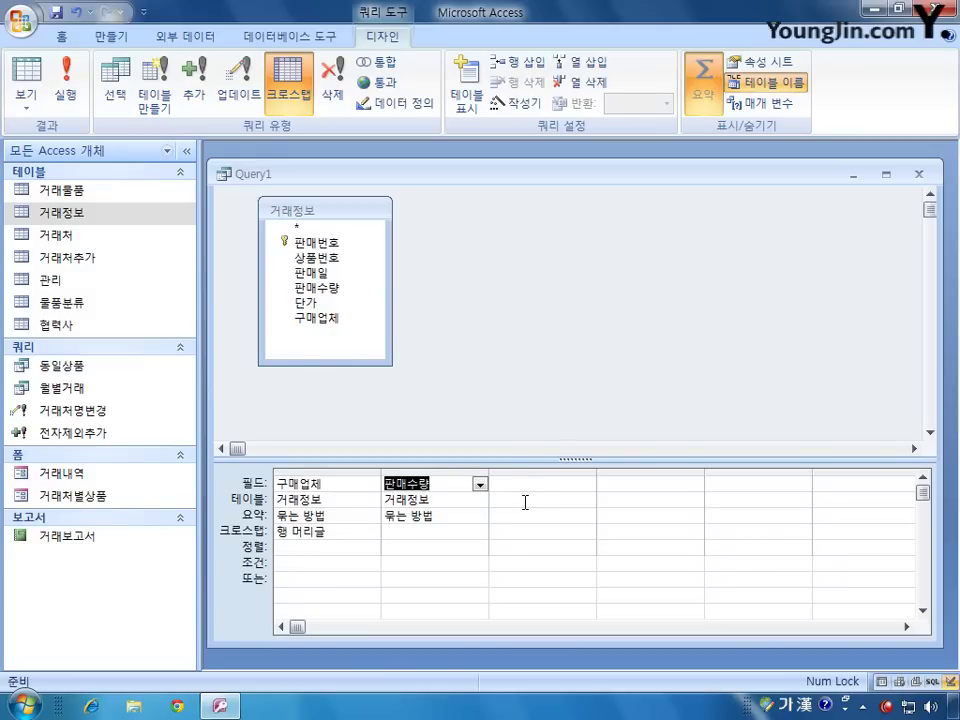
# Step: Set 판매수량's Total to 합계 (Sum) and its Crosstab role to Value
pyautogui.click(465, 517)
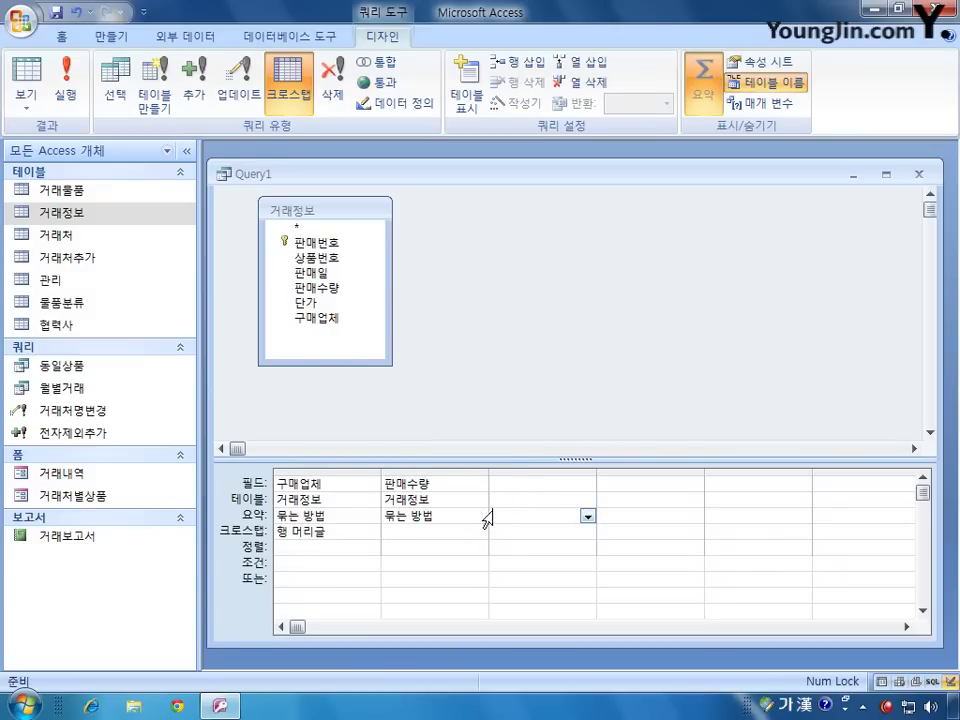
pyautogui.click(481, 516)
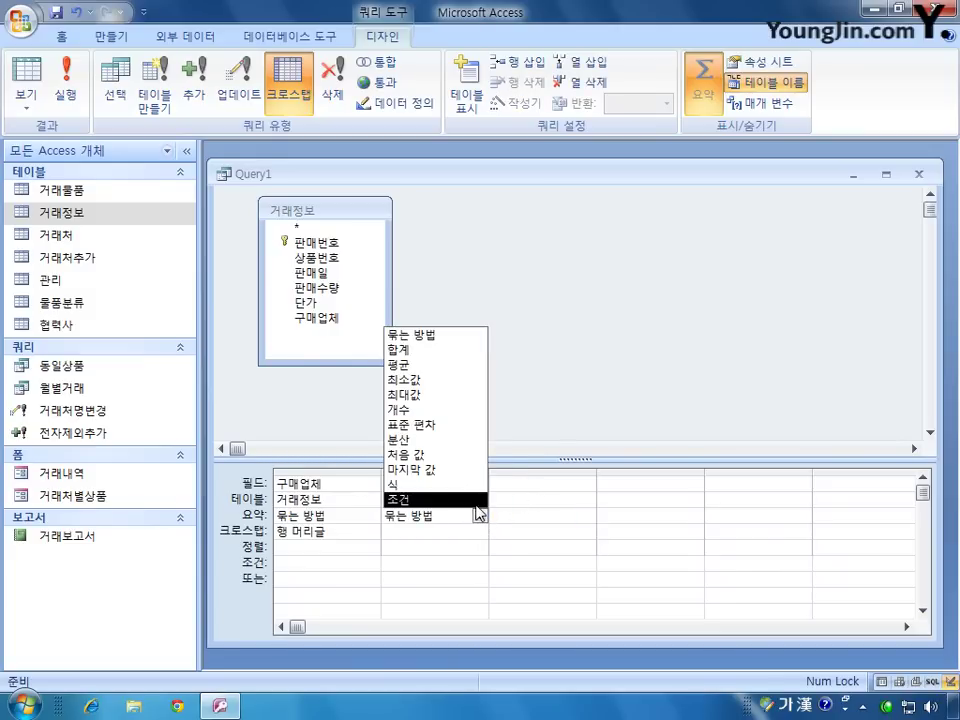
pyautogui.click(480, 516)
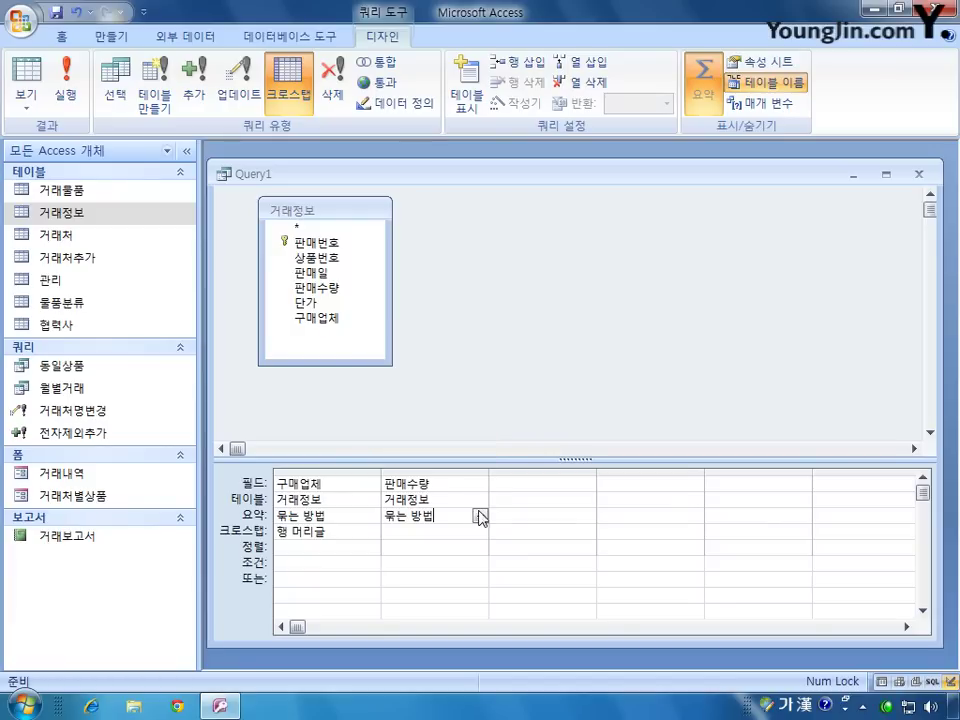
pyautogui.click(439, 499)
pyautogui.click(478, 500)
pyautogui.click(479, 486)
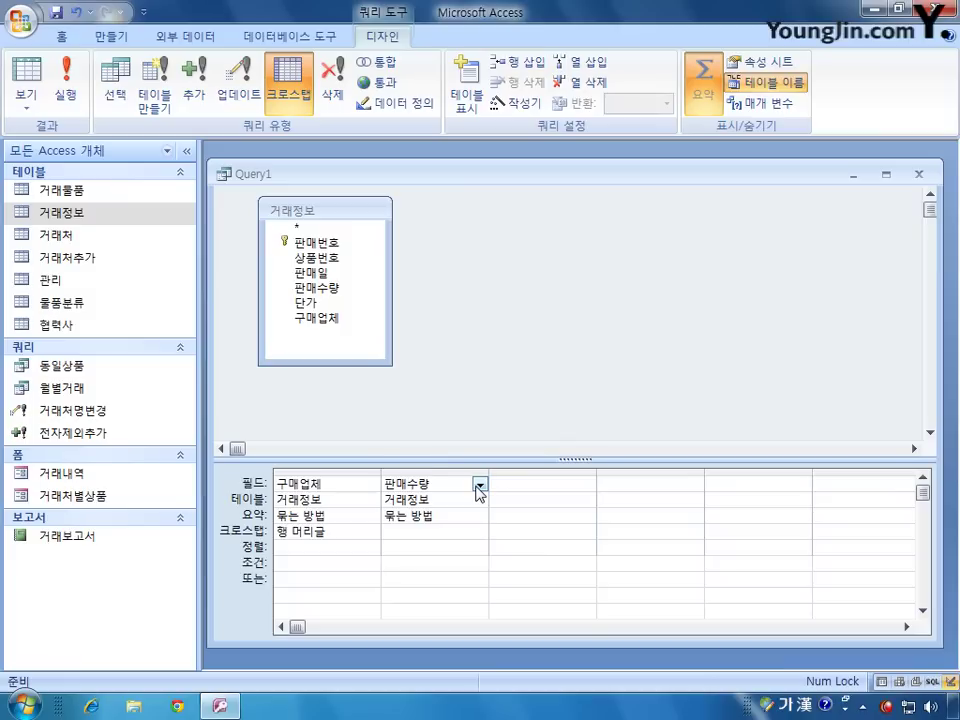
pyautogui.click(458, 515)
pyautogui.click(480, 515)
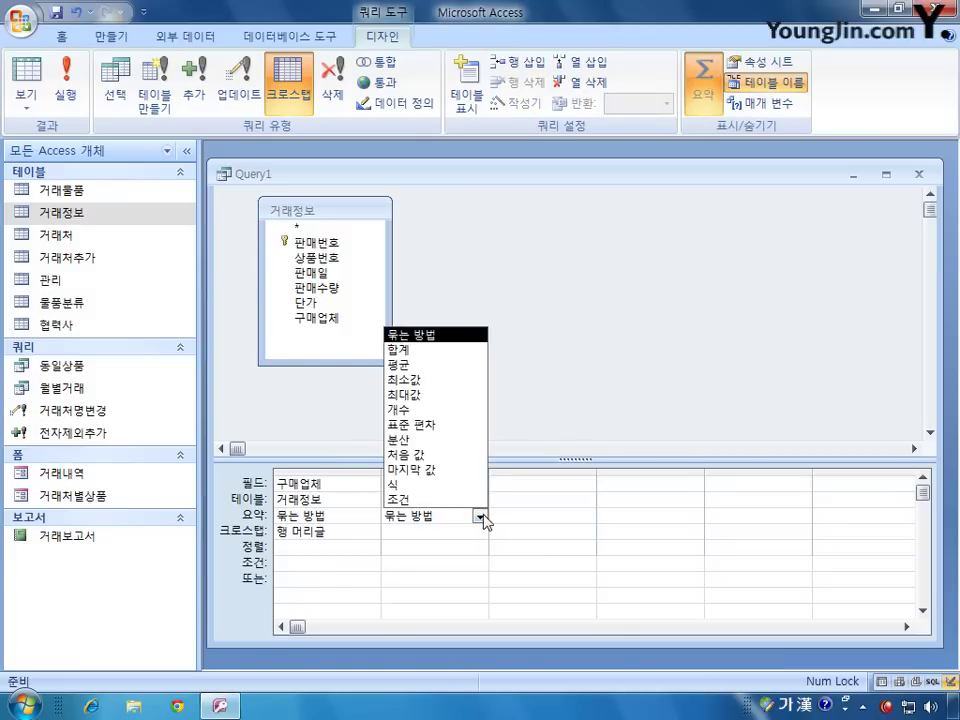
pyautogui.click(460, 350)
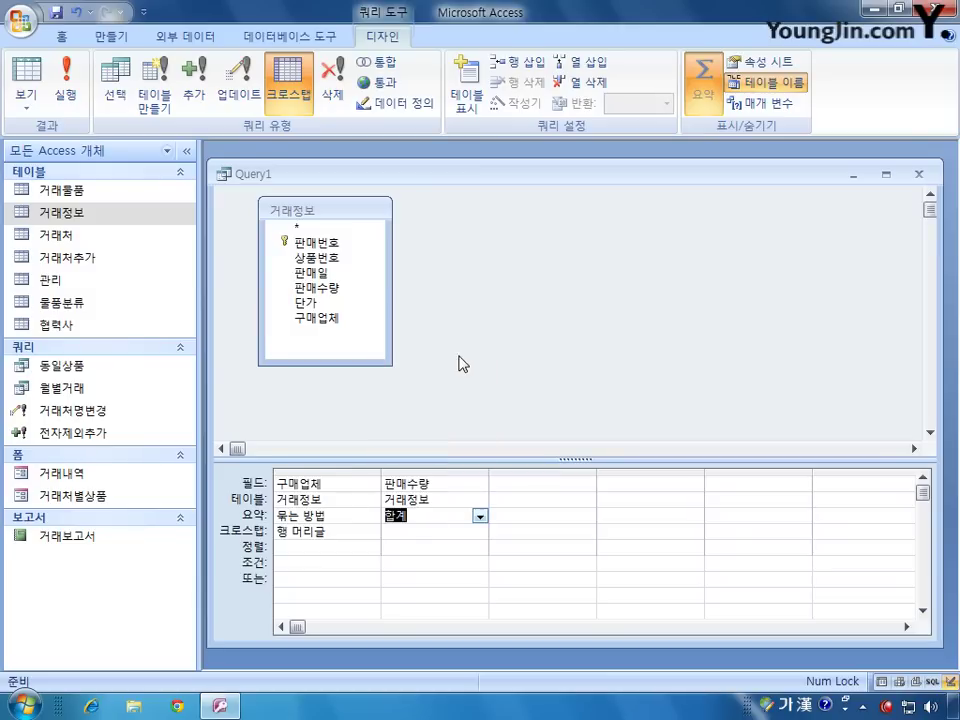
pyautogui.click(429, 530)
pyautogui.click(481, 544)
pyautogui.click(481, 546)
pyautogui.click(481, 533)
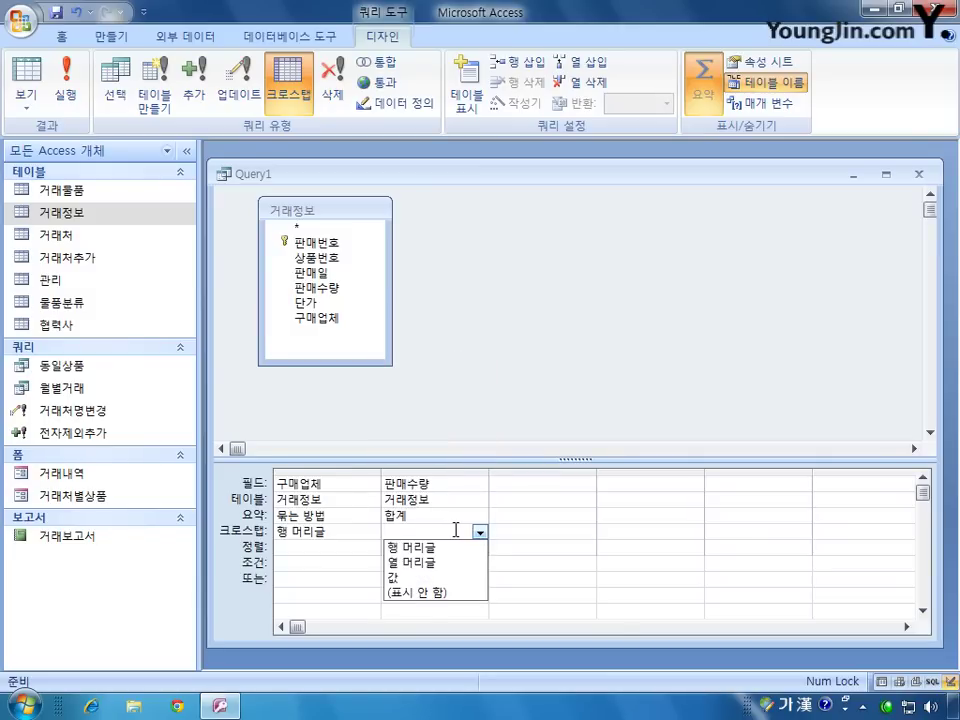
pyautogui.click(425, 578)
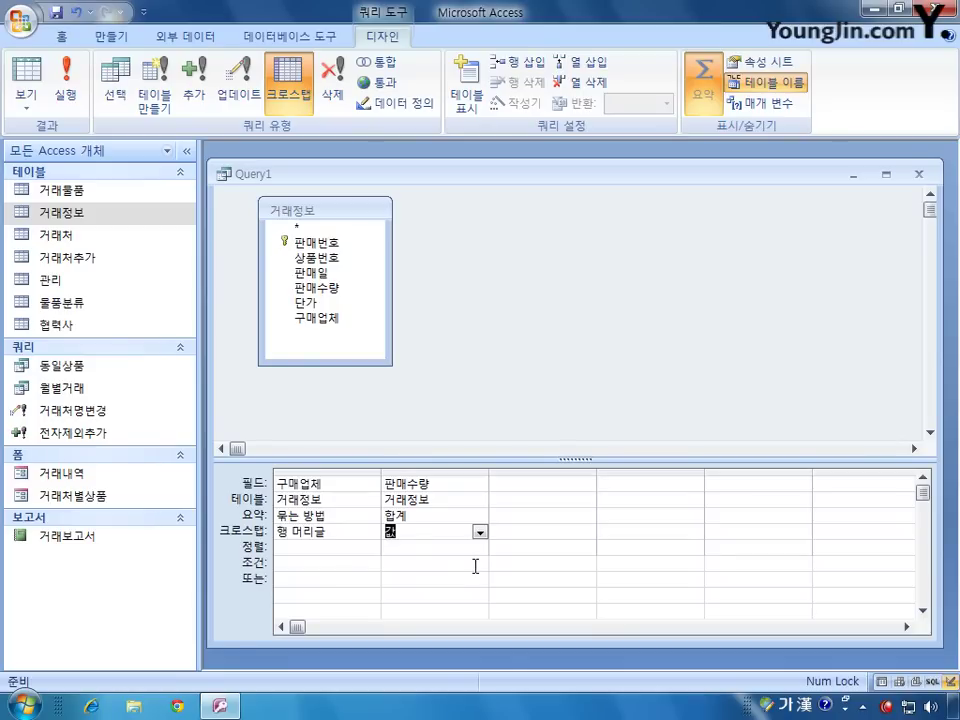
# Step: Make the empty third column the crosstab Column Heading
pyautogui.click(500, 483)
pyautogui.click(583, 531)
pyautogui.click(587, 532)
pyautogui.click(558, 562)
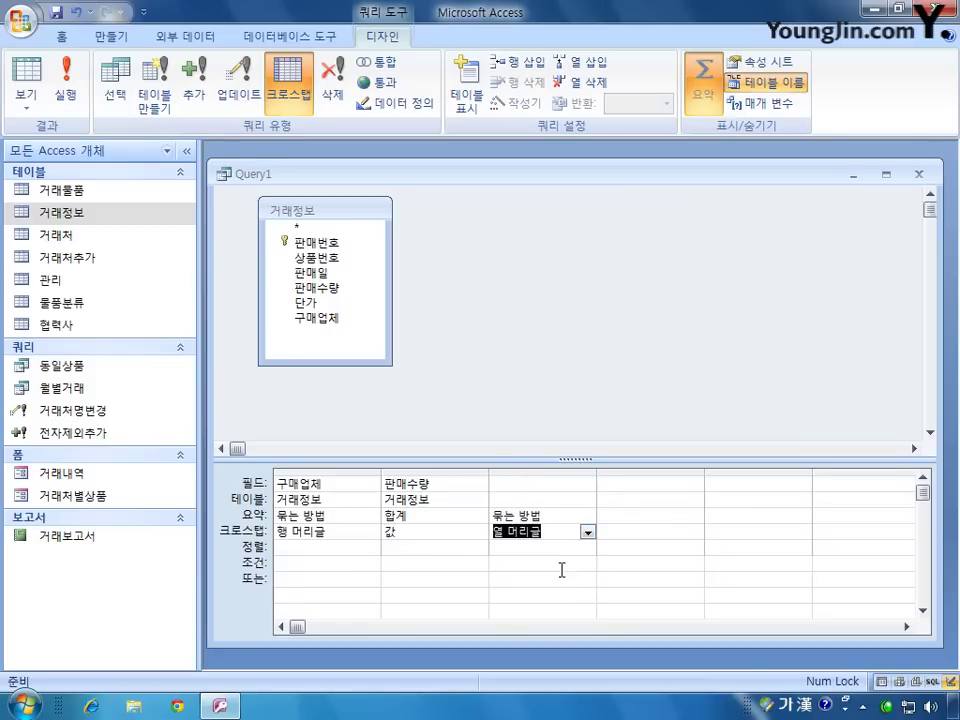
pyautogui.click(521, 484)
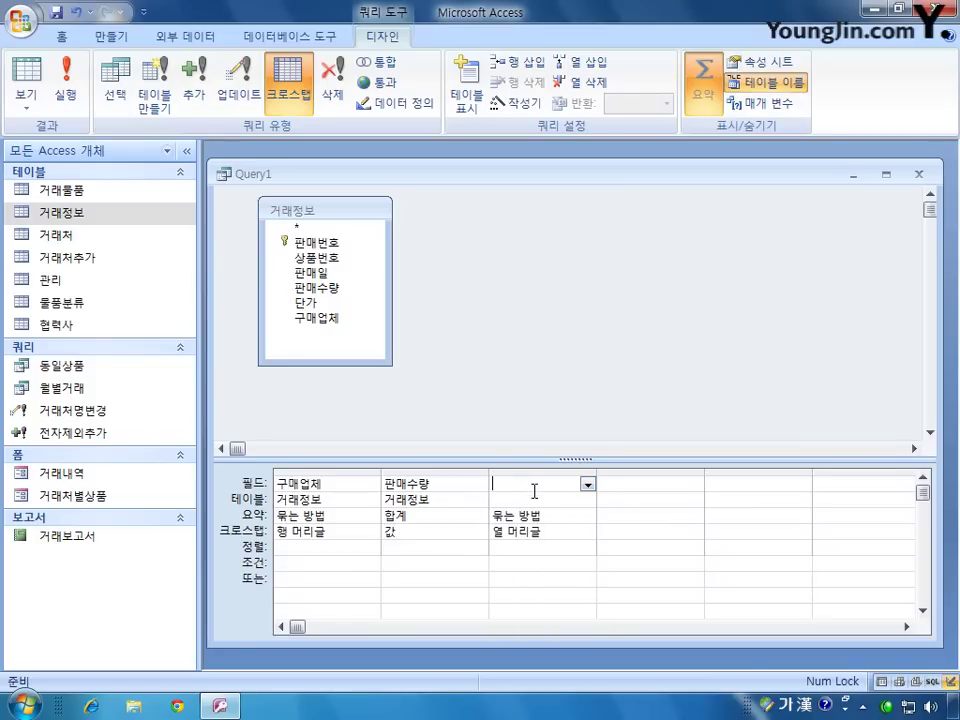
# Step: Autofit the 구매업체 and 판매수량 columns and widen the third column
pyautogui.doubleClick(380, 478)
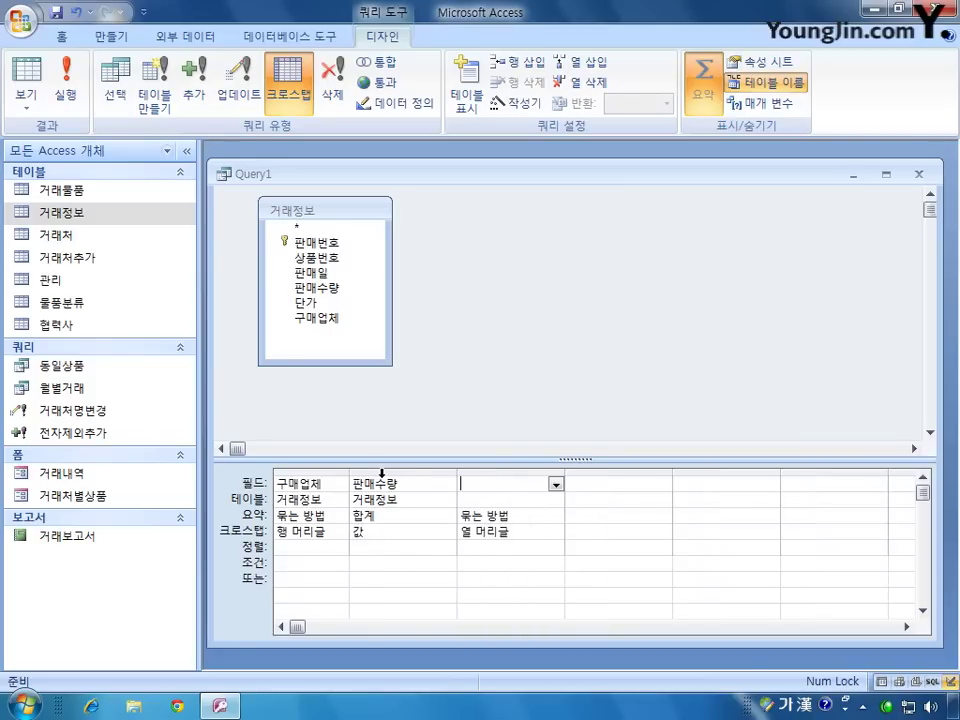
pyautogui.doubleClick(456, 468)
pyautogui.moveTo(529, 471); pyautogui.dragTo(825, 469)
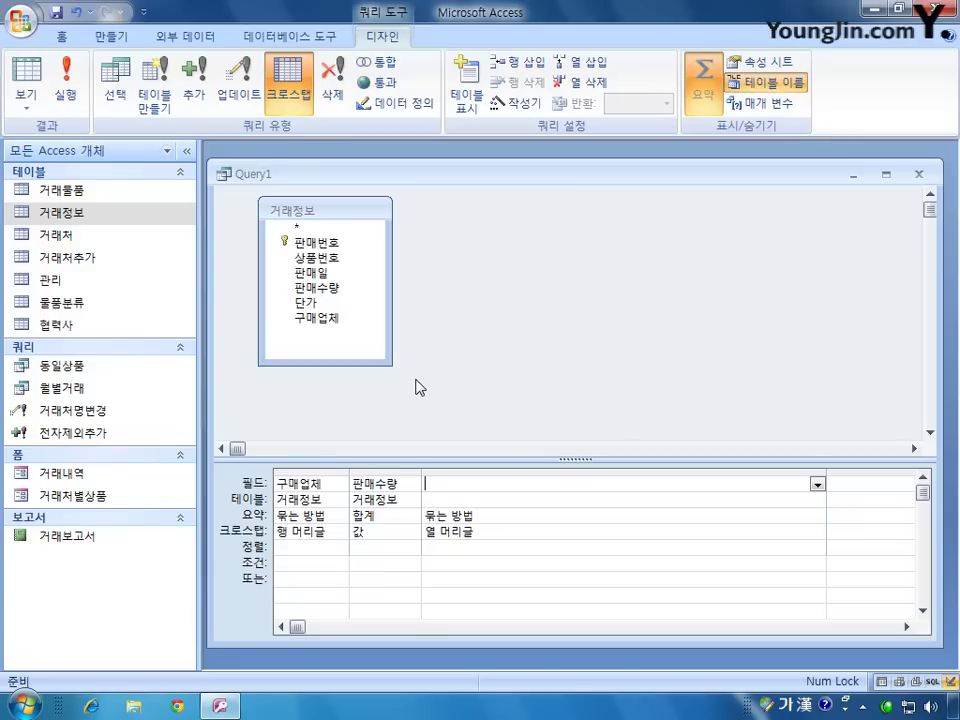
# Step: Enter iif(month([판매일])<=3,참,거짓) in the third column's Field cell
pyautogui.press('Hangul')
pyautogui.write('iif')
pyautogui.write('(wh')
pyautogui.press('BackSpace')
pyautogui.press('BackSpace')
pyautogui.press('Hangul')
pyautogui.write('조건식,참,거지')
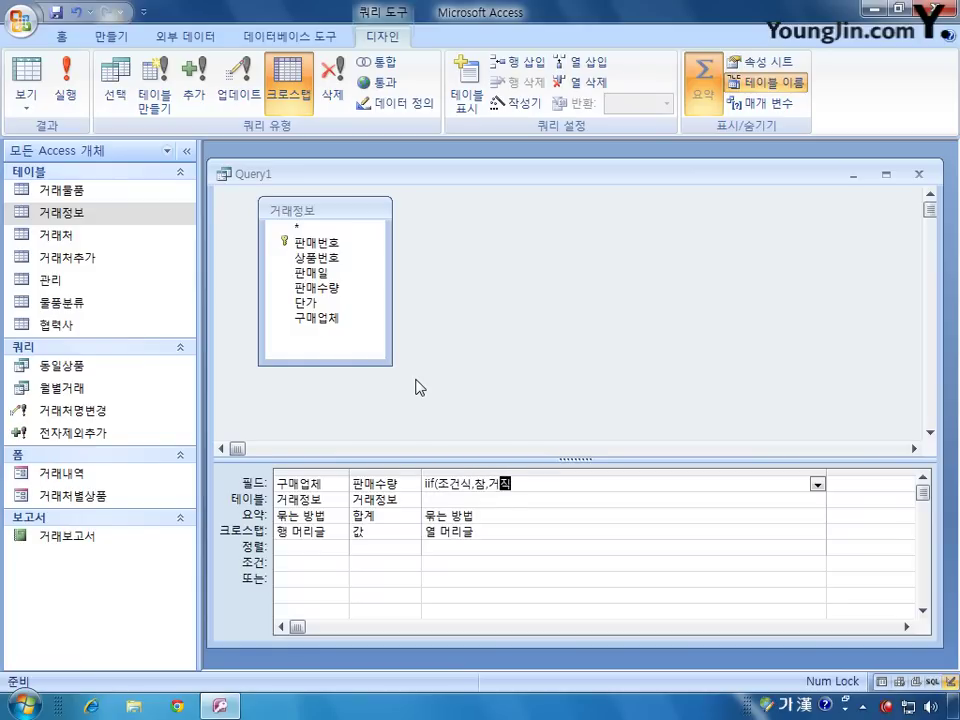
pyautogui.write('ㅅ)')
pyautogui.press('Left')
pyautogui.press('Left')
pyautogui.press('Left')
pyautogui.press('Left')
pyautogui.press('Left')
pyautogui.press('Left')
pyautogui.hotkey('shift', 'Left')
pyautogui.hotkey('shift', 'Left')
pyautogui.hotkey('shift', 'Left')
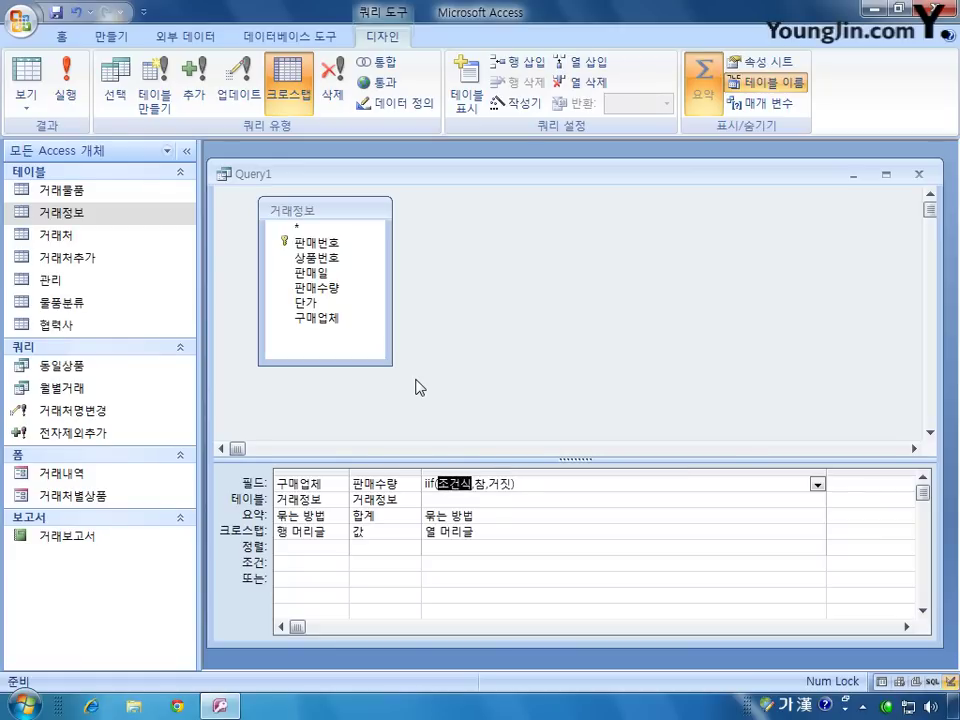
pyautogui.press('Hangul')
pyautogui.write('month')
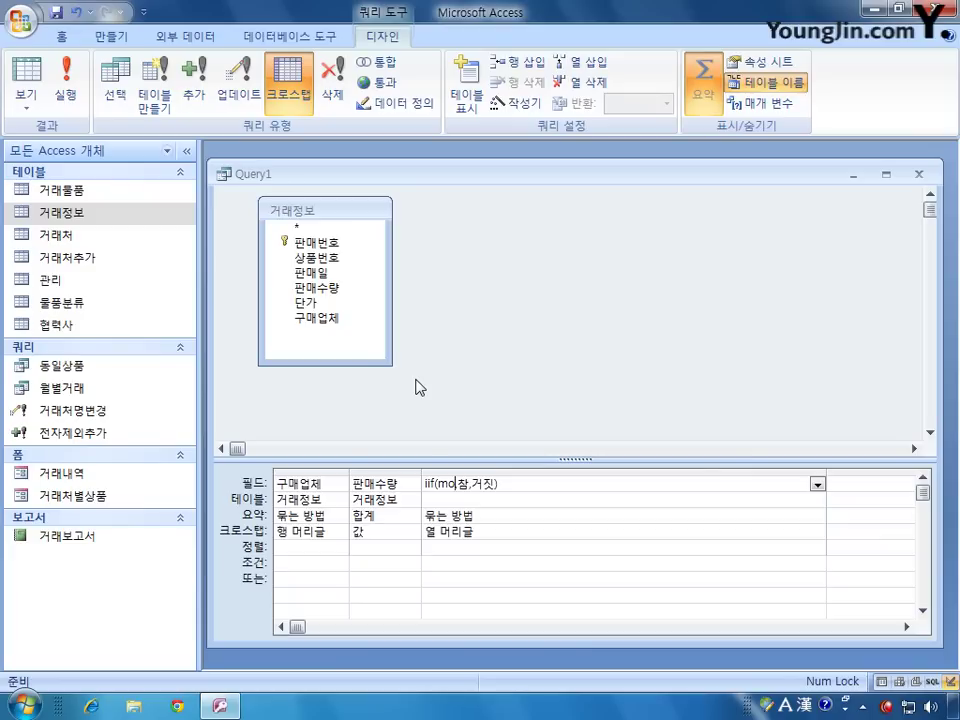
pyautogui.write('([')
pyautogui.press('Hangul')
pyautogui.write('판')
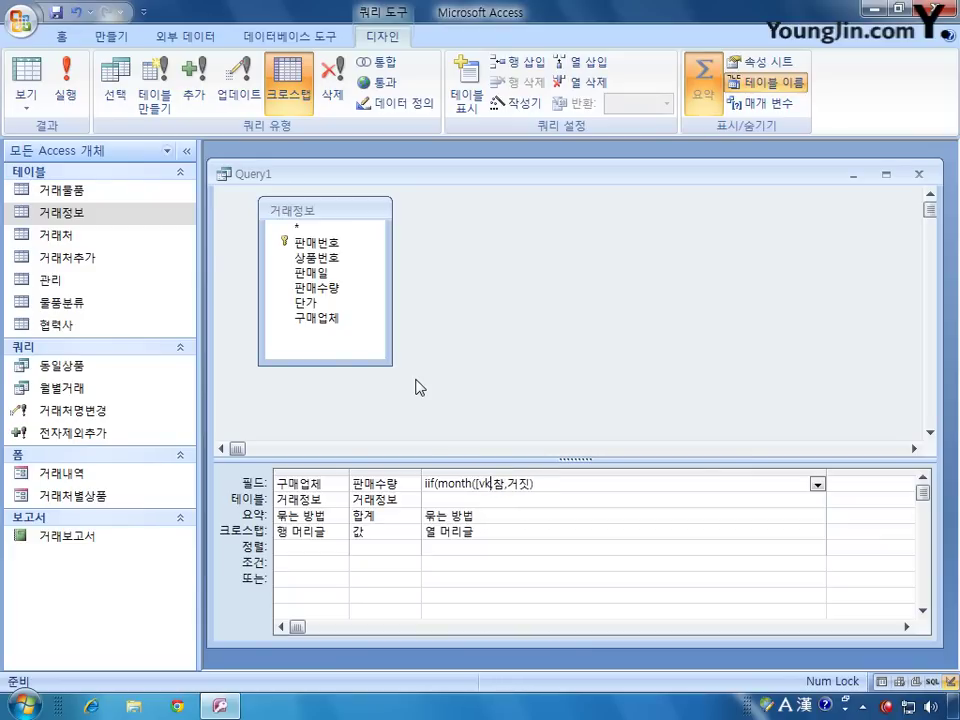
pyautogui.write('매일])')
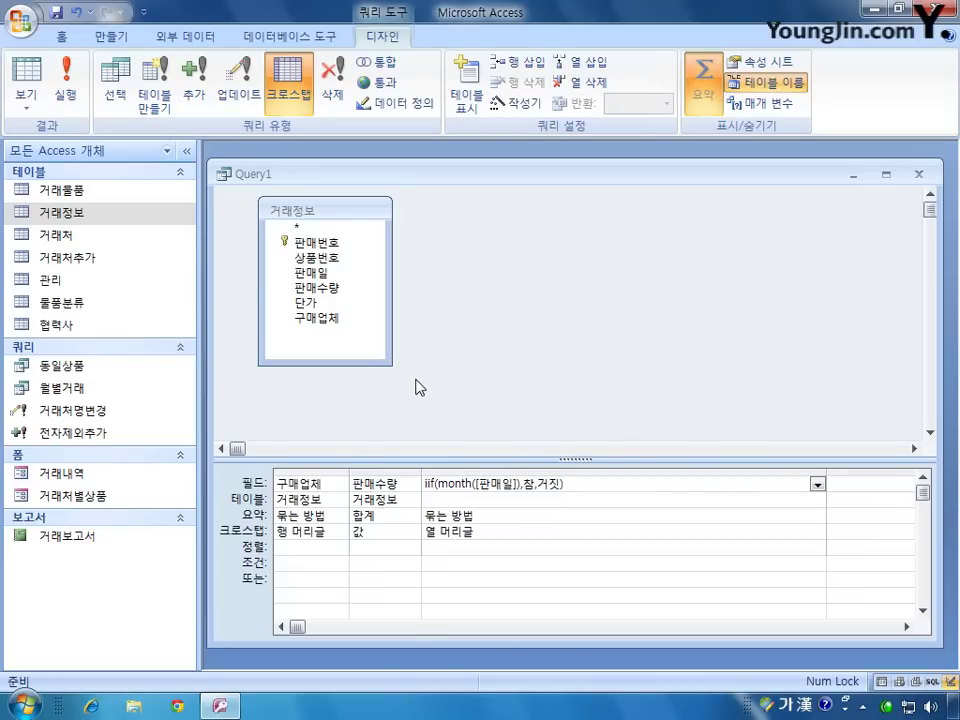
pyautogui.write('<=3')
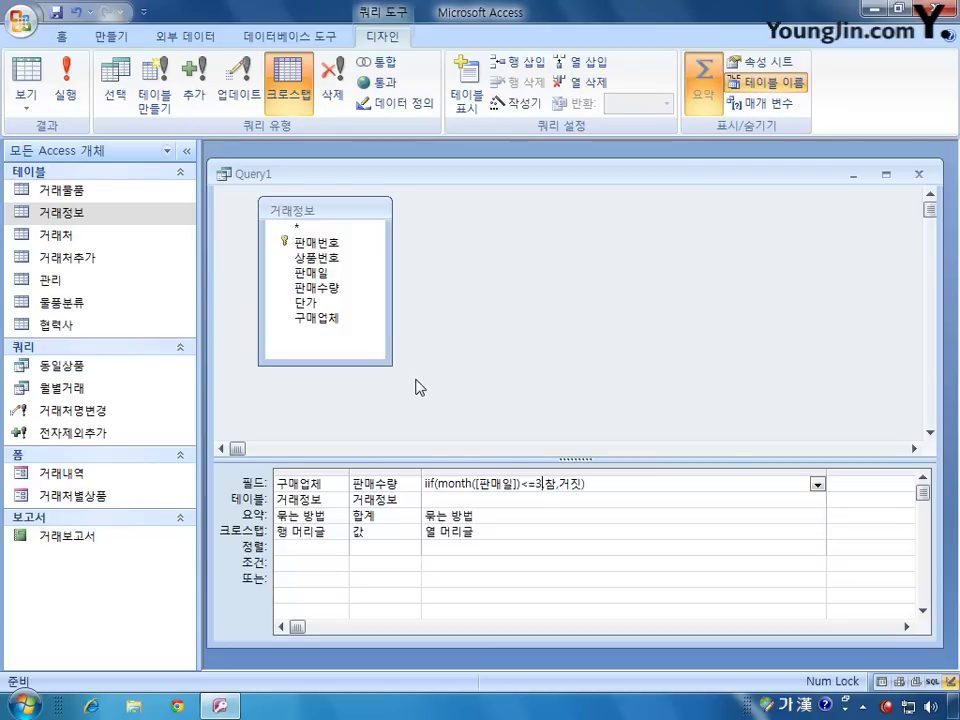
# Step: Replace the 참 placeholder with "1 분기" and select the 거짓 placeholder
pyautogui.press('Left')
pyautogui.press('Left')
pyautogui.press('Left')
pyautogui.press('Left')
pyautogui.hotkey('shift', 'Left')
pyautogui.hotkey('shift', 'Left')
pyautogui.hotkey('shift', 'Left')
pyautogui.hotkey('shift', 'Left')
pyautogui.hotkey('shift', 'Left')
pyautogui.hotkey('shift', 'Left')
pyautogui.hotkey('shift', 'Left')
pyautogui.hotkey('shift', 'Left')
pyautogui.hotkey('shift', 'Left')
pyautogui.hotkey('shift', 'Left')
pyautogui.hotkey('shift', 'Left')
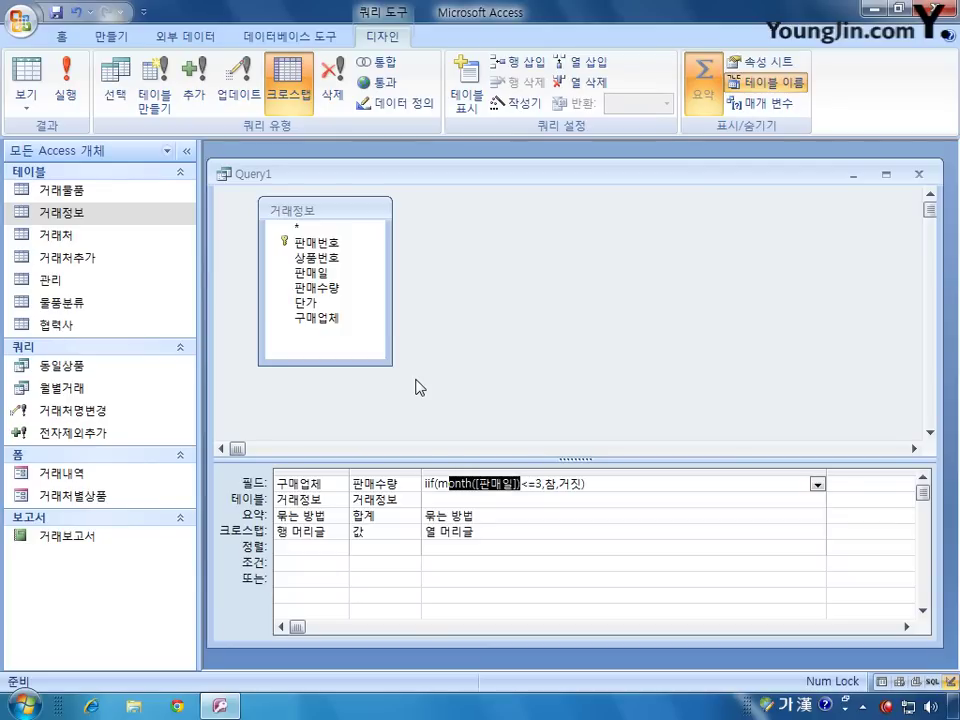
pyautogui.press('Right')
pyautogui.press('Left')
pyautogui.press('Left')
pyautogui.press('Left')
pyautogui.press('Right')
pyautogui.press('Right')
pyautogui.press('Right')
pyautogui.press('Right')
pyautogui.press('Right')
pyautogui.press('Right')
pyautogui.press('Right')
pyautogui.press('Right')
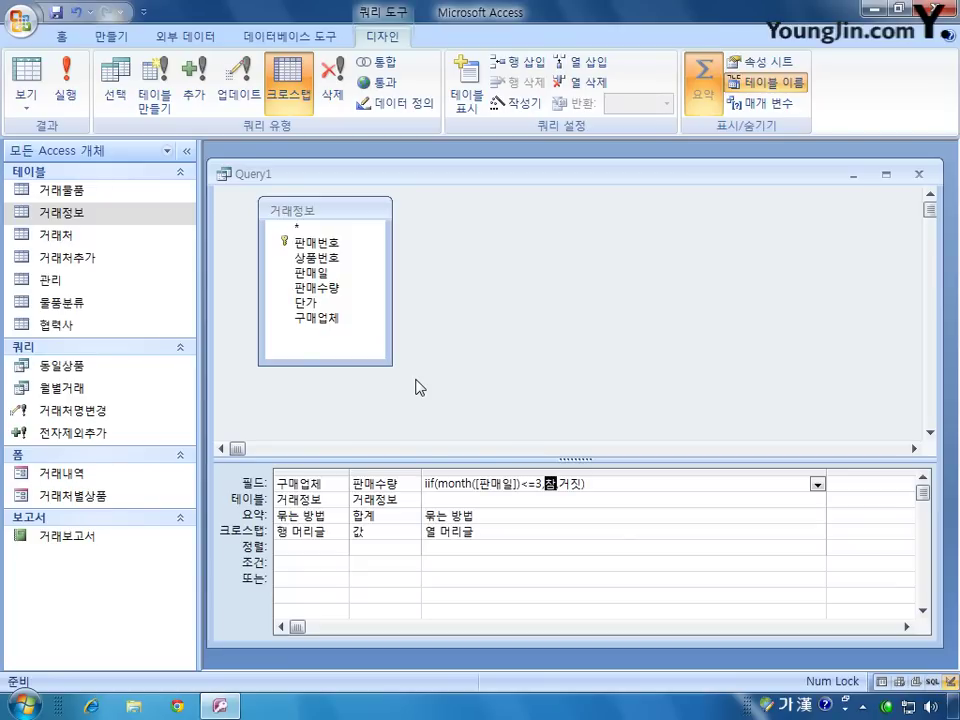
pyautogui.write('"')
pyautogui.press('Delete')
pyautogui.write('1')
pyautogui.write(',')
pyautogui.write('분기"')
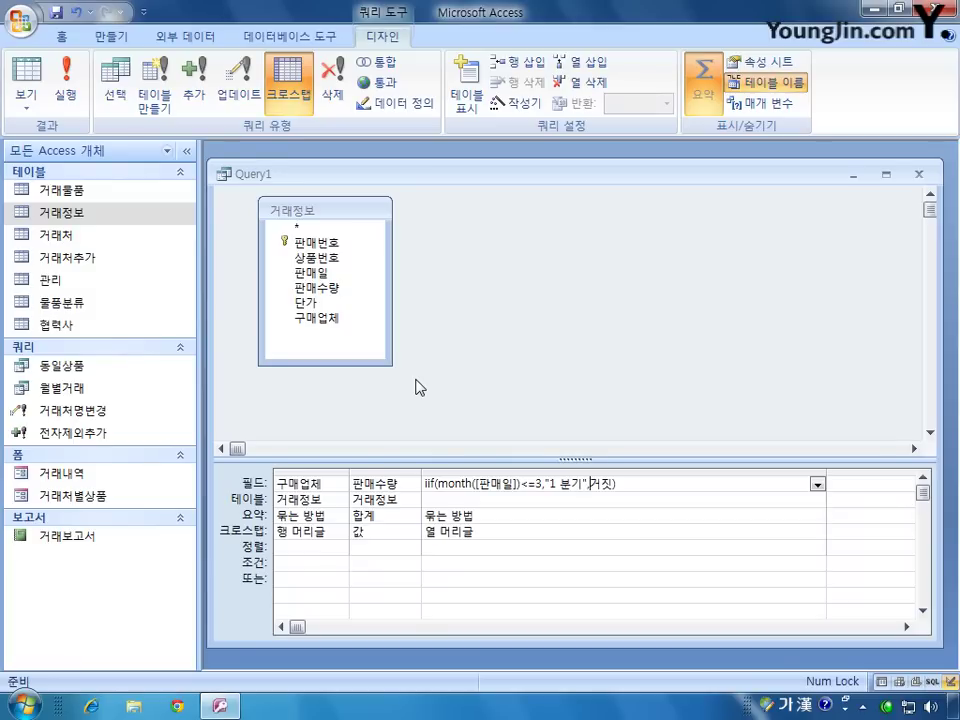
pyautogui.hotkey('shift', 'Left')
pyautogui.hotkey('shift', 'Left')
pyautogui.press('Hangul')
# Step: Nest iif(month([판매일])<=6,"2 분기",…) as the false branch
pyautogui.write('iif()')
pyautogui.press('Hangul')
pyautogui.write('조건시ㄱ,참,거짓')
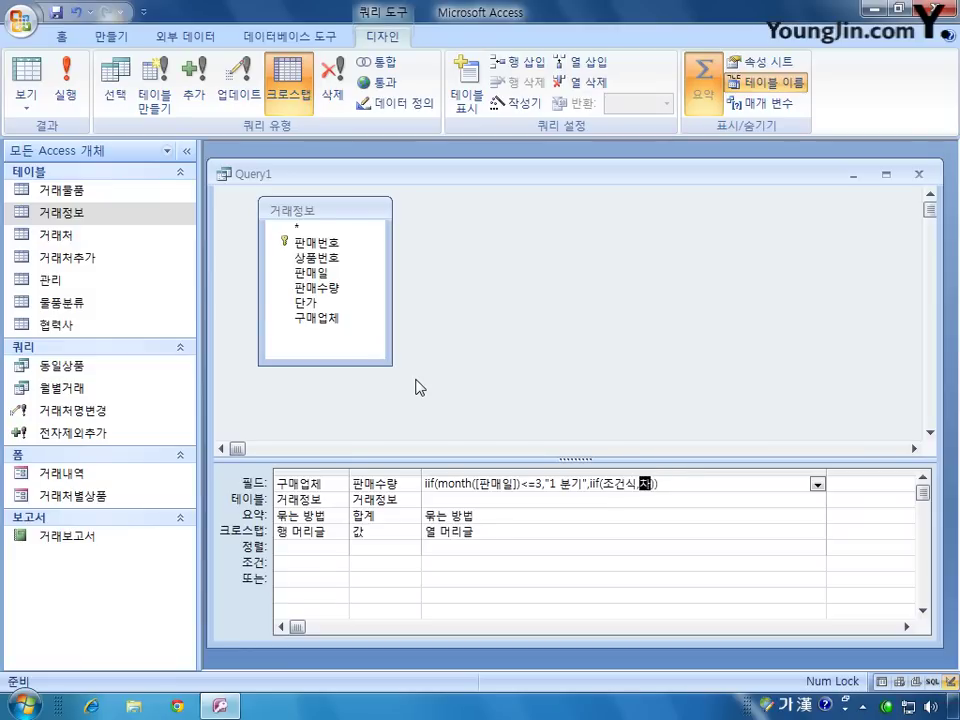
pyautogui.press('Left')
pyautogui.press('Left')
pyautogui.press('Left')
pyautogui.press('Left')
pyautogui.press('Left')
pyautogui.press('Left')
pyautogui.press('Left')
pyautogui.hotkey('shift', 'Left')
pyautogui.hotkey('shift', 'Left')
pyautogui.hotkey('shift', 'Left')
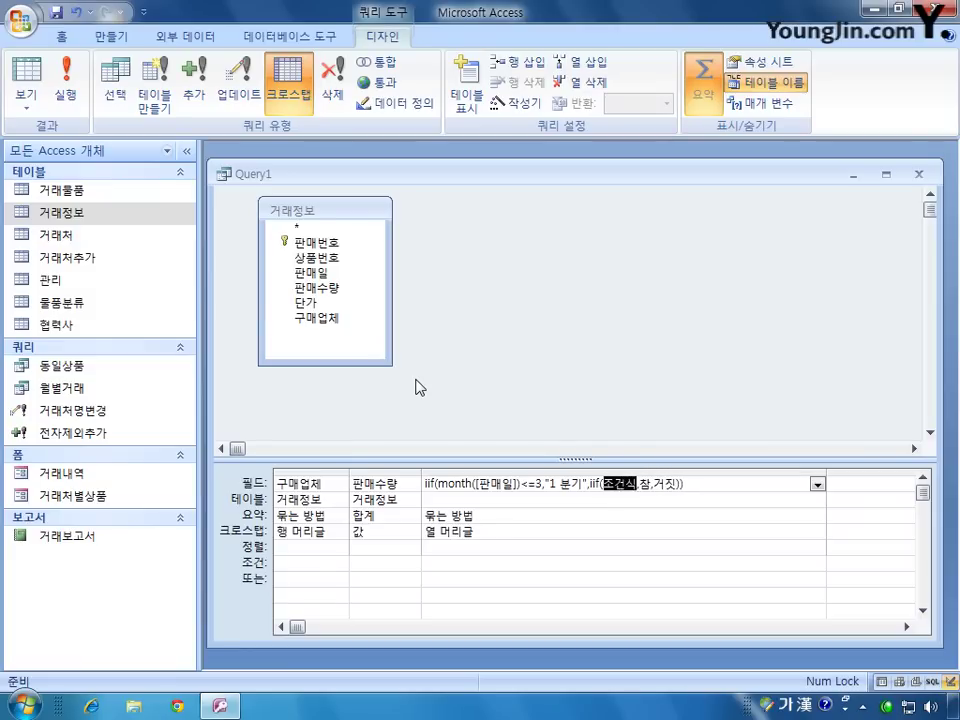
pyautogui.write('month([판매일])')
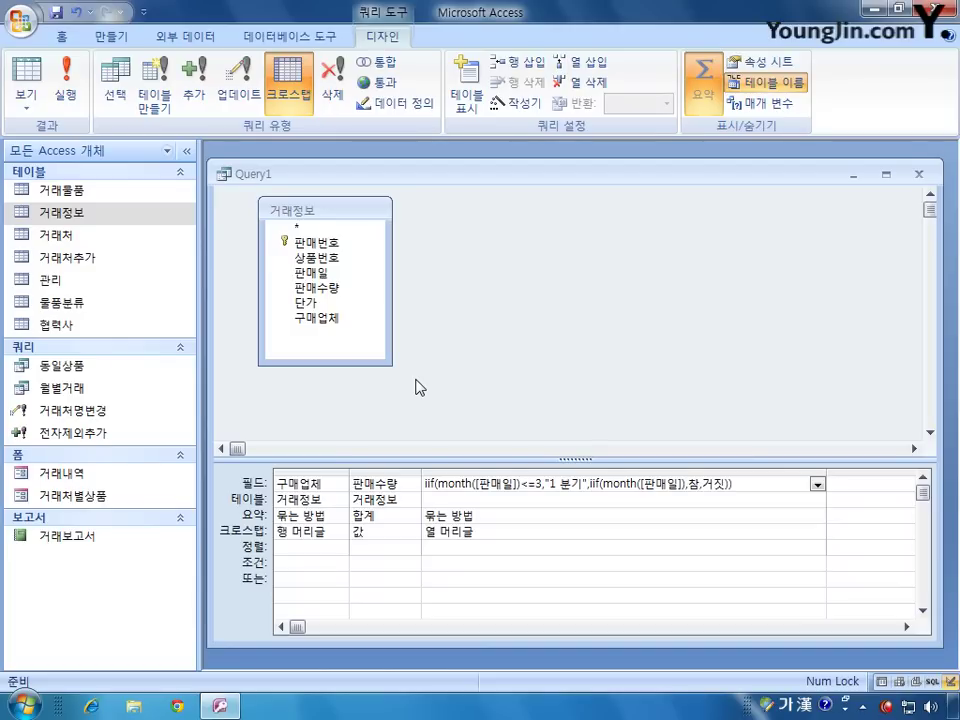
pyautogui.write('<=6')
pyautogui.press('Right')
pyautogui.hotkey('shift', 'Right')
pyautogui.write('"2 분')
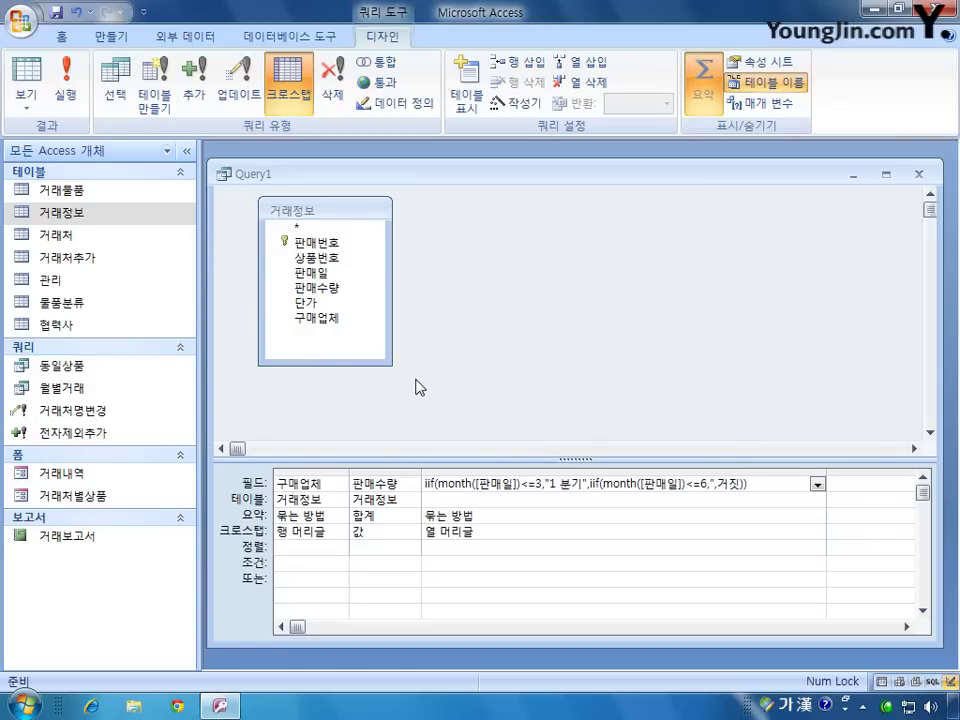
pyautogui.write('기",')
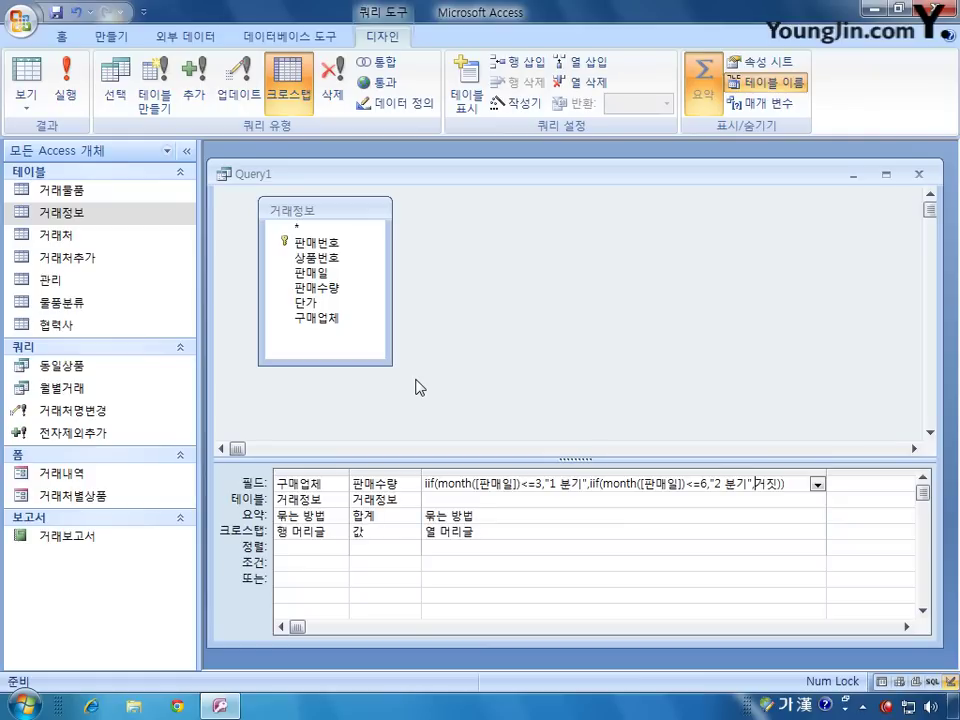
# Step: Nest iif(month([판매일])<=9,"3 분기","4 분기") as the innermost false branch
pyautogui.hotkey('shift', 'Right')
pyautogui.hotkey('shift', 'Right')
pyautogui.write('ㅑ')
pyautogui.press('BackSpace')
pyautogui.press('Hangul')
pyautogui.write('iif')
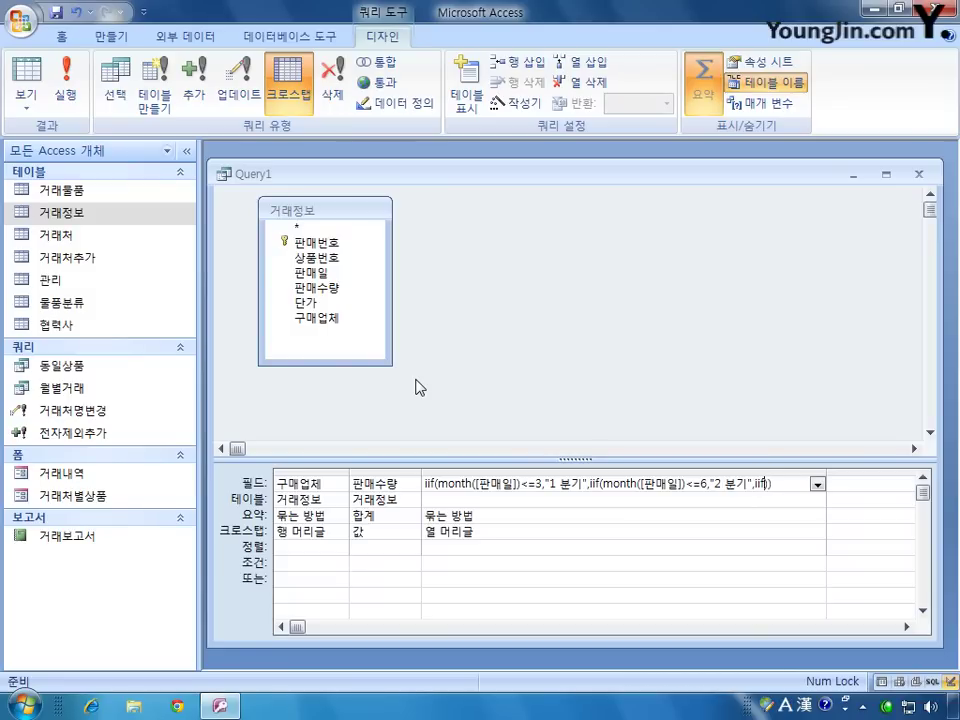
pyautogui.write('()')
pyautogui.write('month([판매일])')
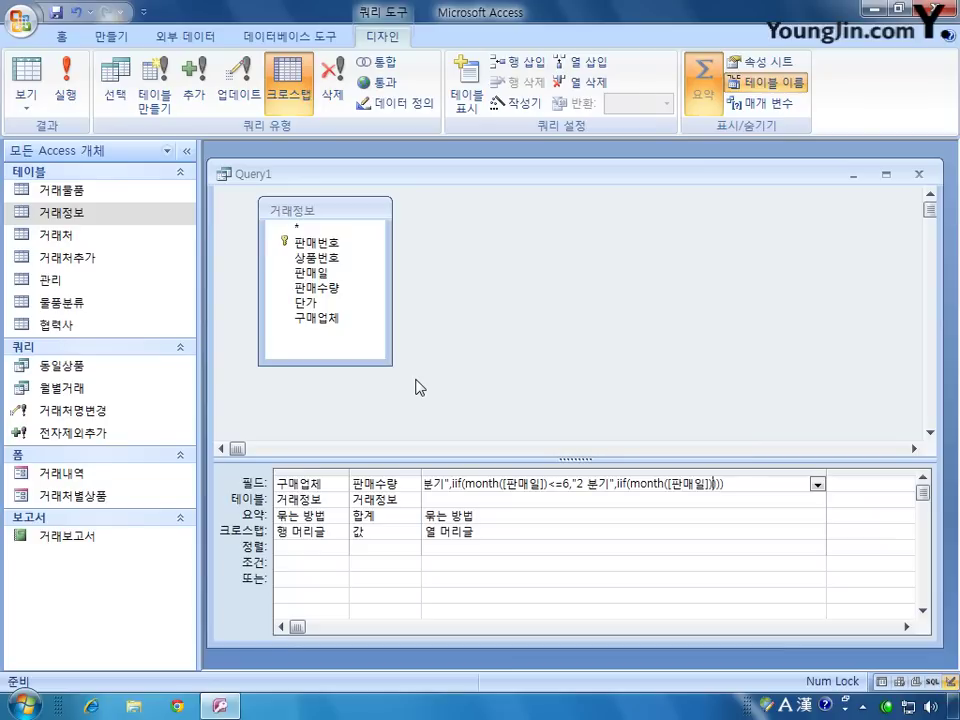
pyautogui.write('<=9')
pyautogui.write(',')
pyautogui.write('"3 qns')
pyautogui.press('BackSpace')
pyautogui.press('BackSpace')
pyautogui.press('BackSpace')
pyautogui.press('Hangul')
pyautogui.write('ㅂ기",""')
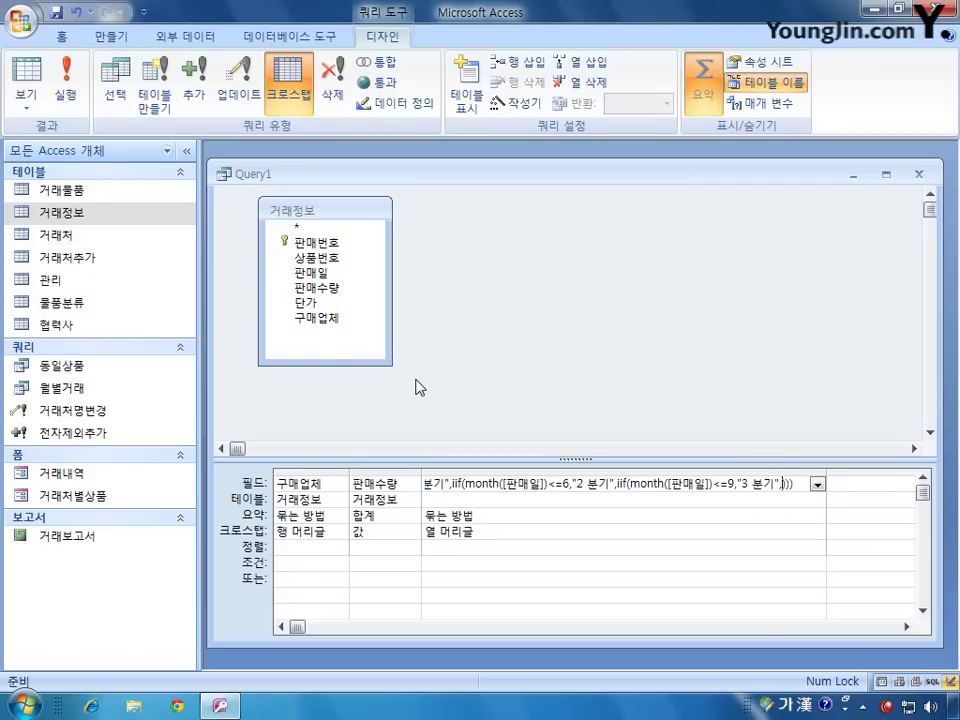
pyautogui.write('4 분기')
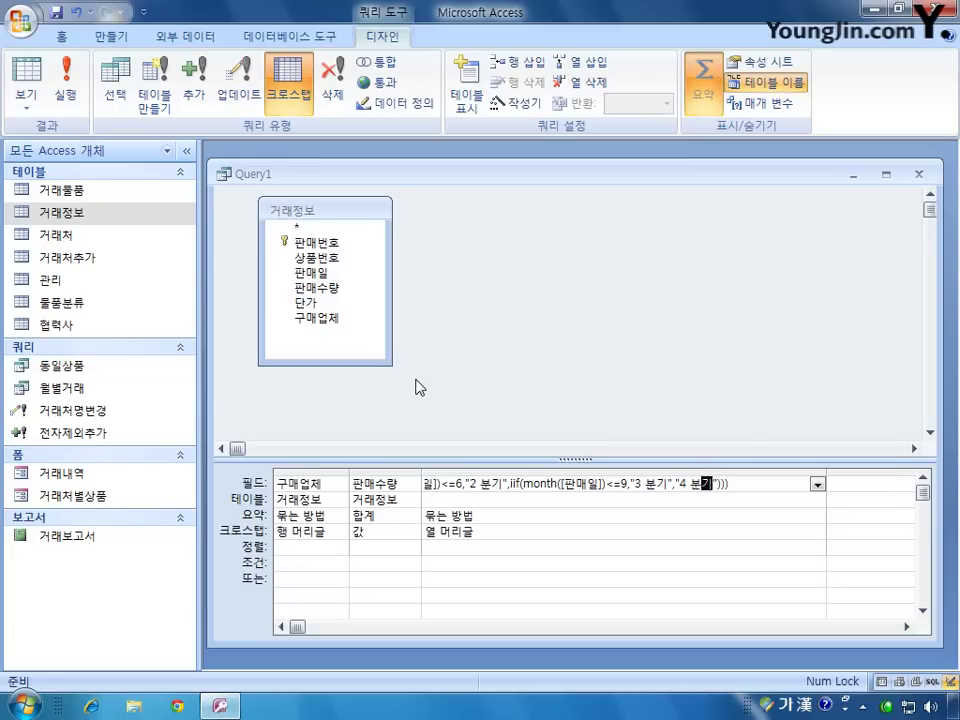
# Step: Close the query design and save the crosstab query as Q_거래내역
pyautogui.click(507, 531)
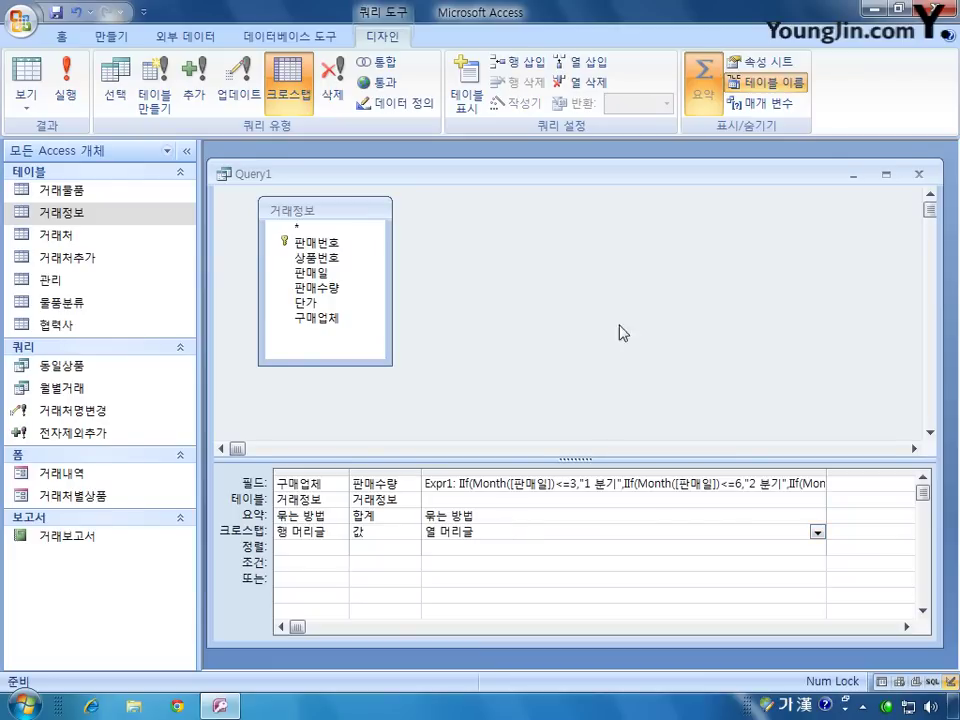
pyautogui.click(918, 174)
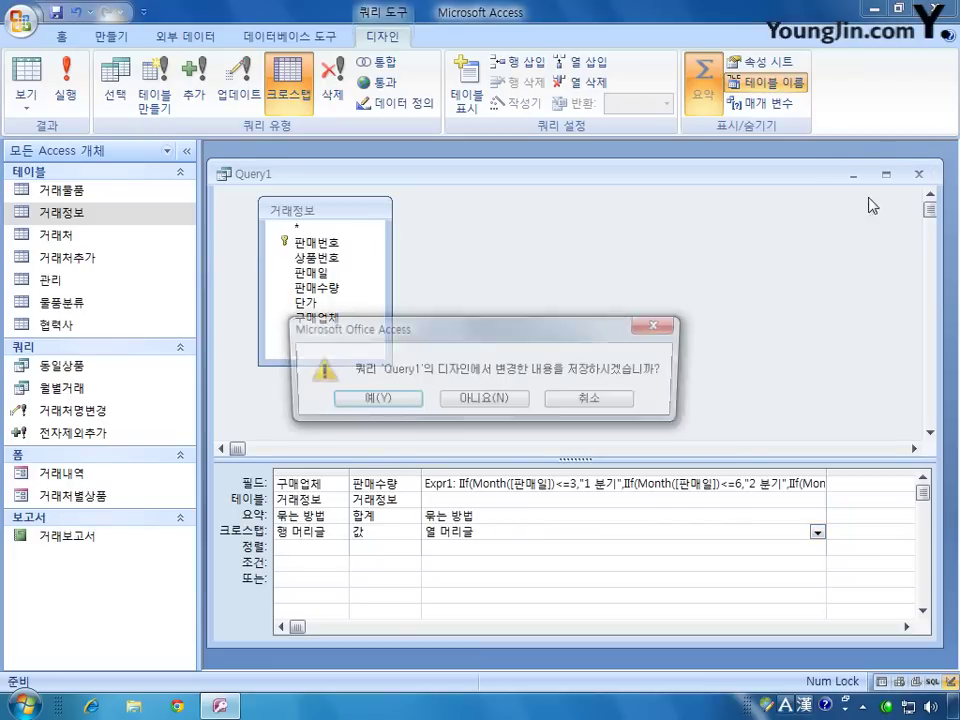
pyautogui.click(372, 399)
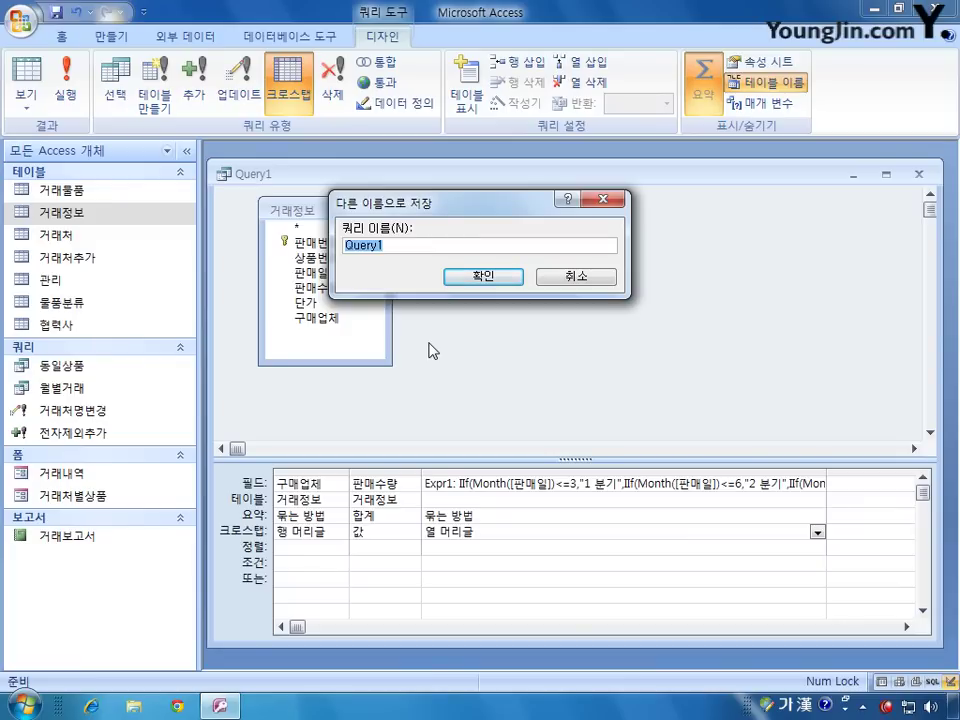
pyautogui.write('이_거래처별')
pyautogui.press('Return')
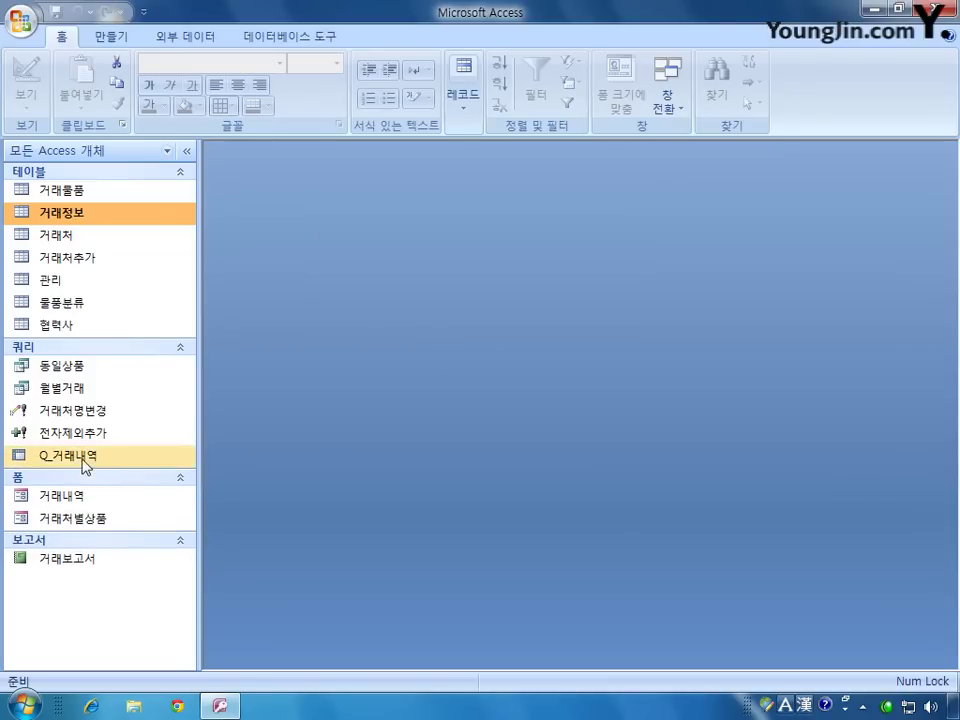
# Step: Open Q_거래내역 to review buyers' quarterly 판매수량, then return to Design view
pyautogui.doubleClick(86, 456)
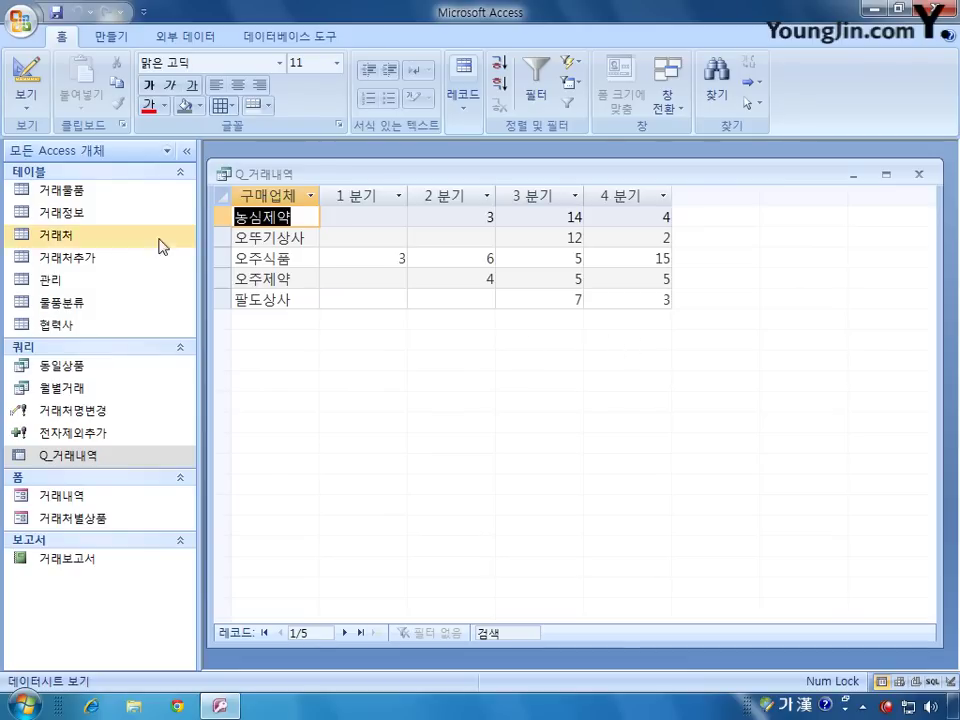
pyautogui.click(33, 68)
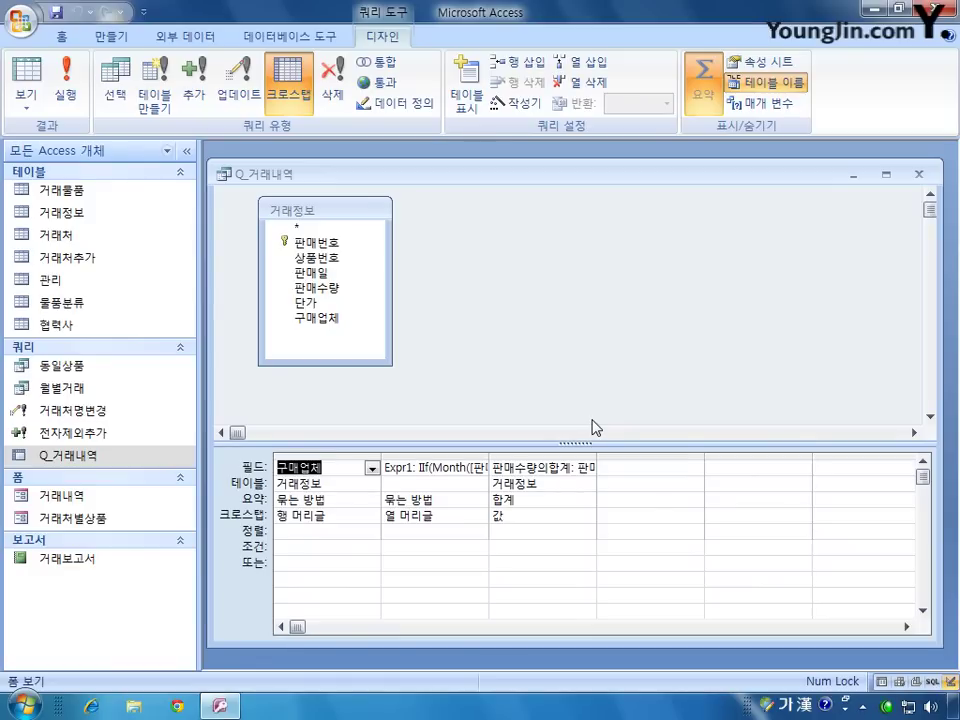
# Step: Add another 판매수량 field set to 합계 as a Row Heading
pyautogui.doubleClick(323, 289)
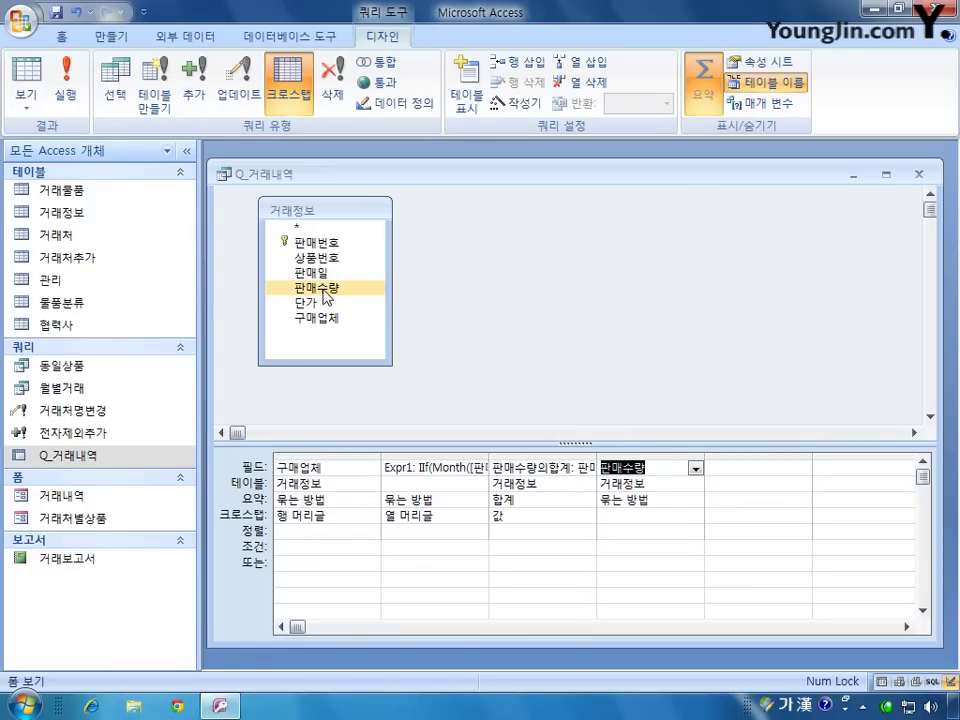
pyautogui.click(668, 500)
pyautogui.click(694, 500)
pyautogui.click(672, 530)
pyautogui.click(666, 514)
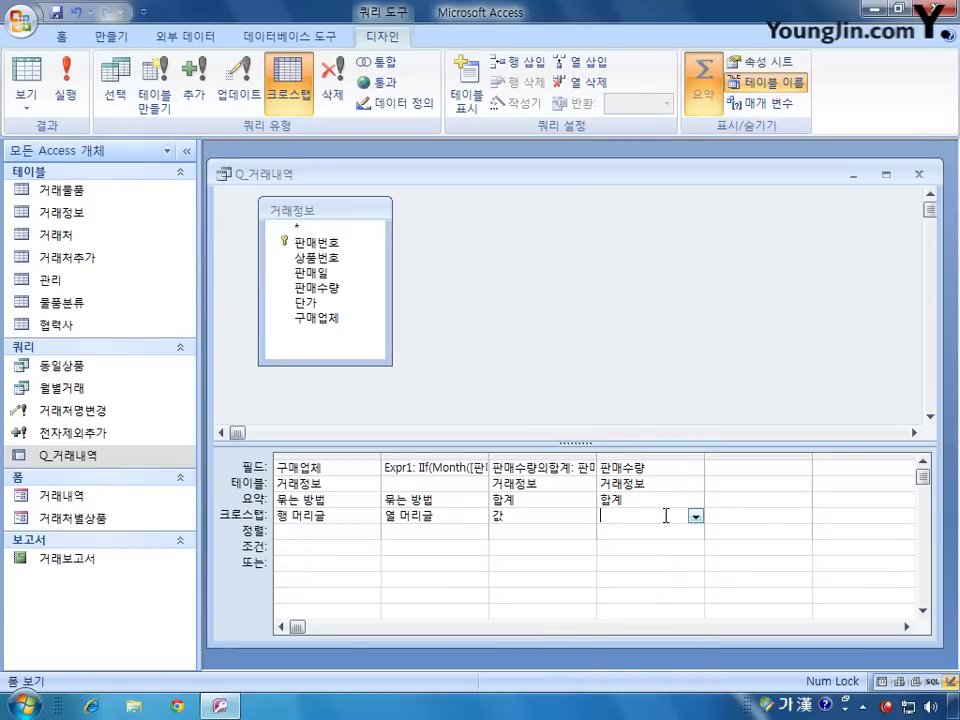
pyautogui.click(694, 515)
pyautogui.click(689, 535)
# Step: Save Q_거래내역, reopen its datasheet, and autofit the new total column
pyautogui.click(919, 174)
pyautogui.click(360, 400)
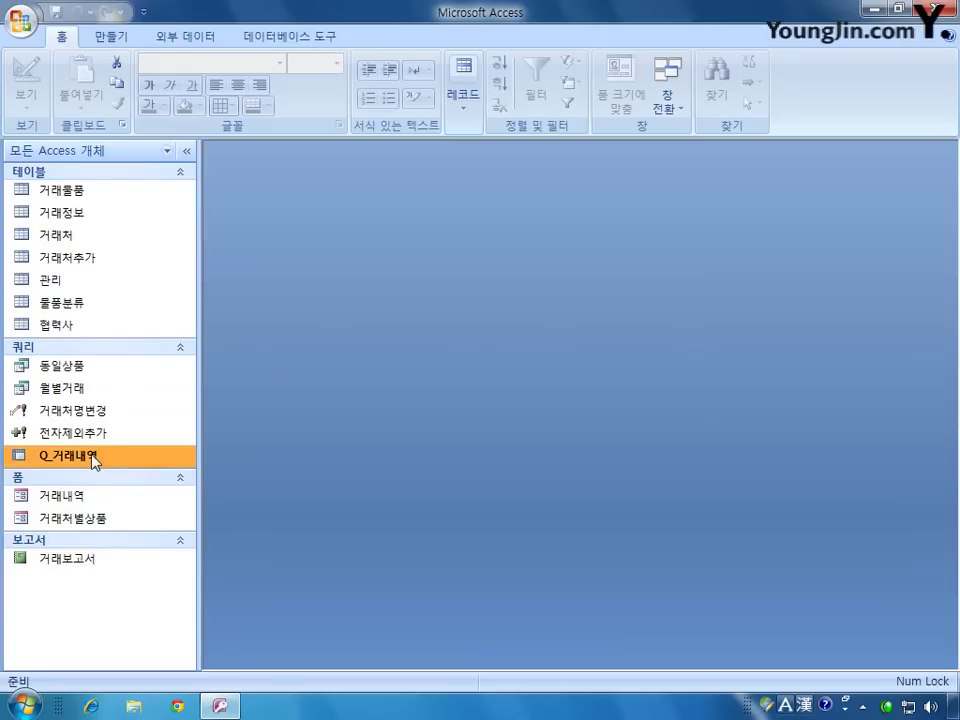
pyautogui.doubleClick(94, 455)
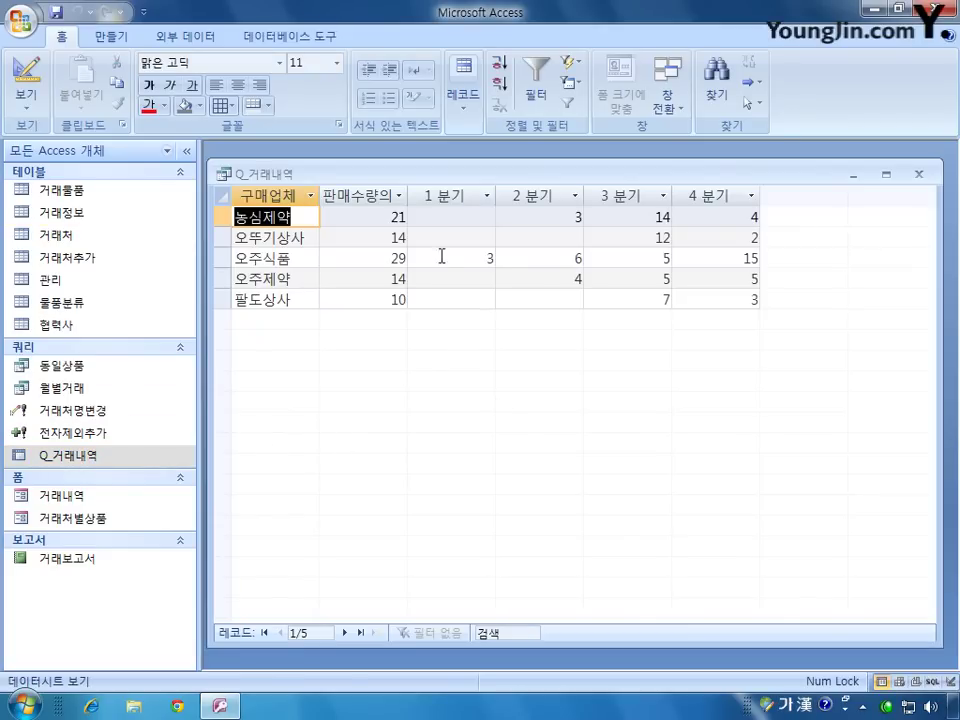
pyautogui.doubleClick(407, 191)
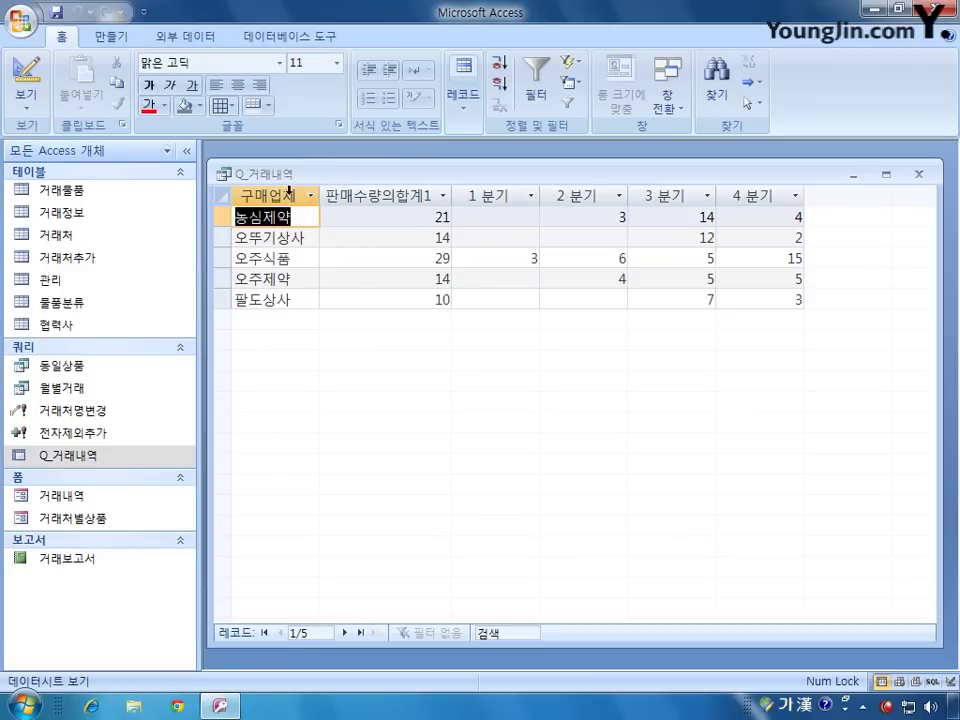
# Step: Rename the total field from 판매수량의합계1 to 연 판매수량, run it, then save and close
pyautogui.click(26, 72)
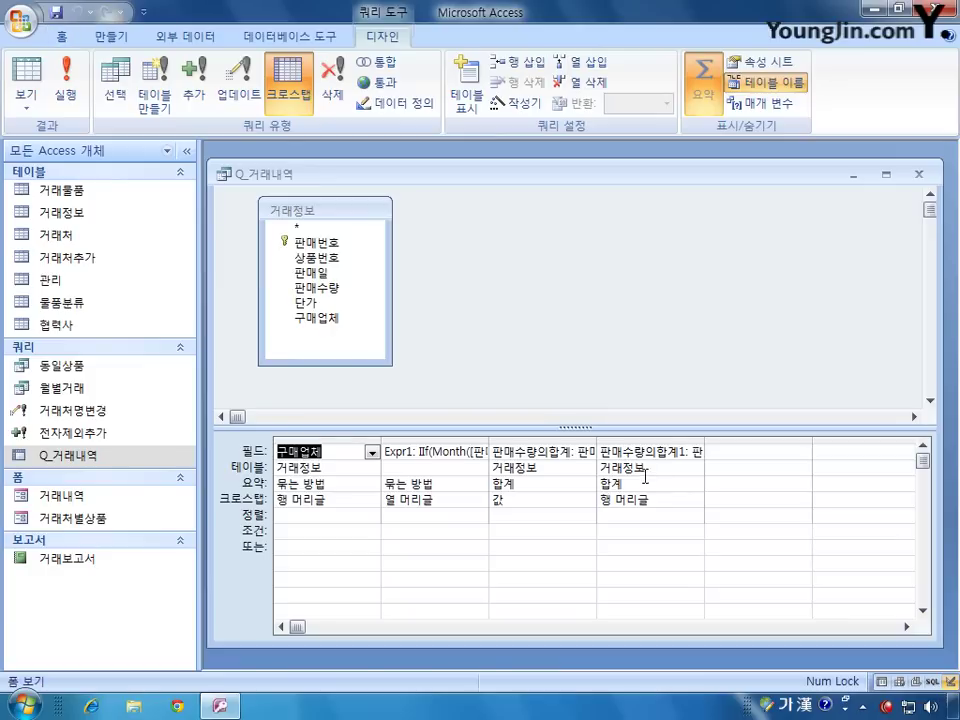
pyautogui.click(683, 456)
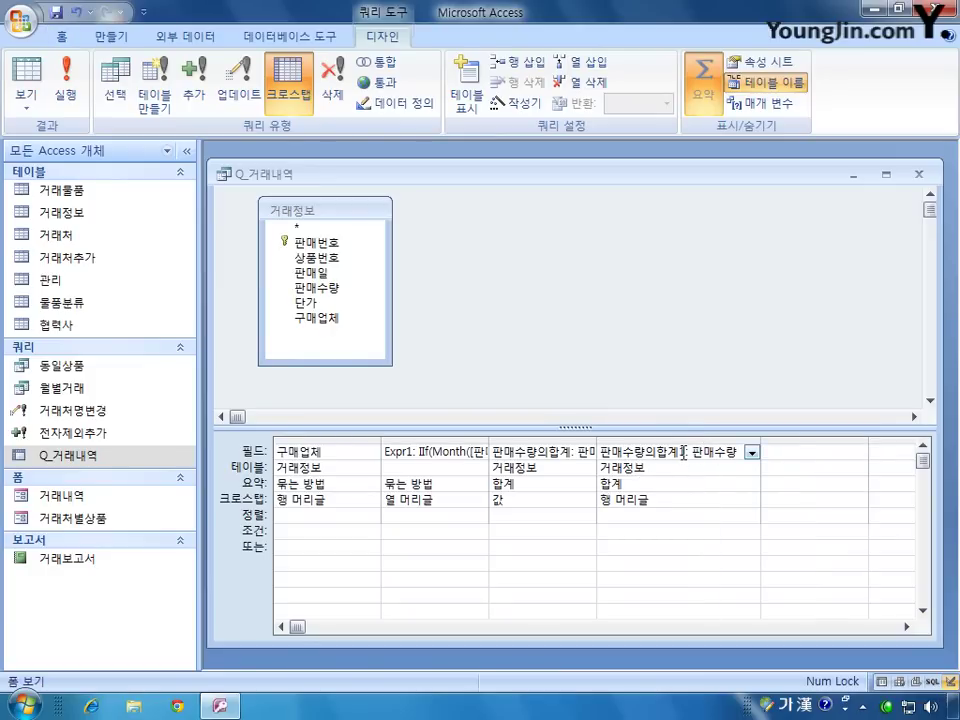
pyautogui.moveTo(686, 452); pyautogui.dragTo(598, 452)
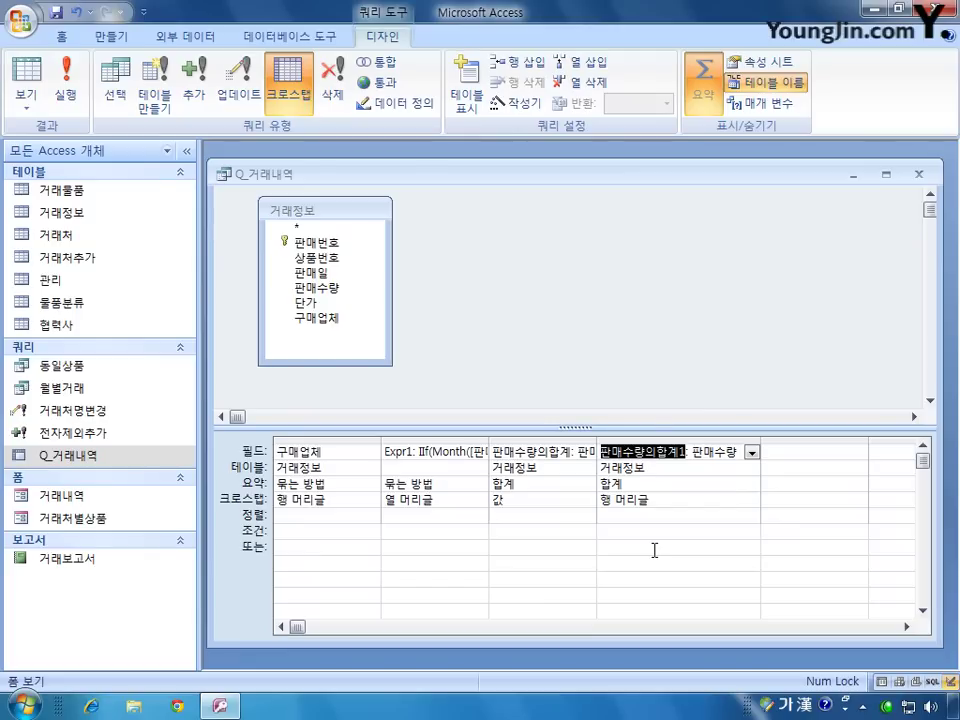
pyautogui.write('연 판매수량')
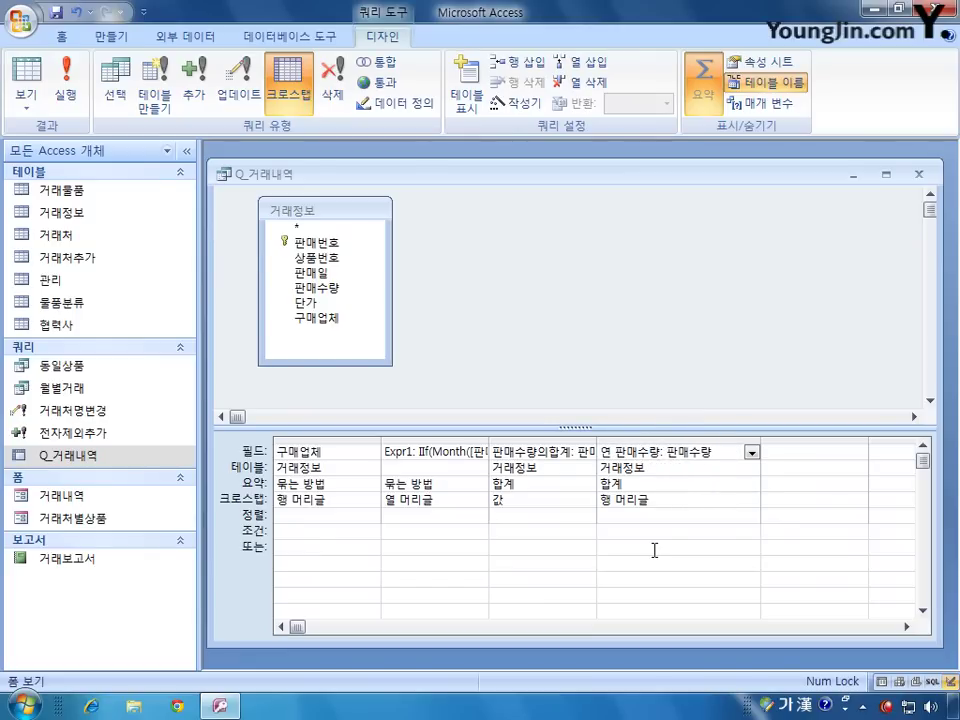
pyautogui.click(65, 88)
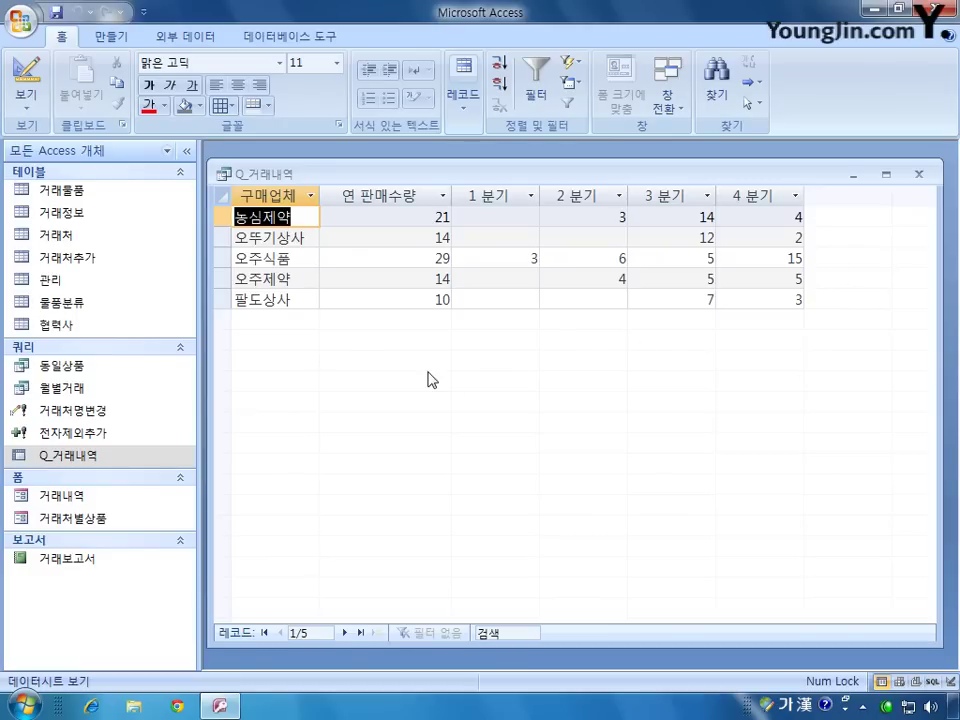
pyautogui.click(920, 176)
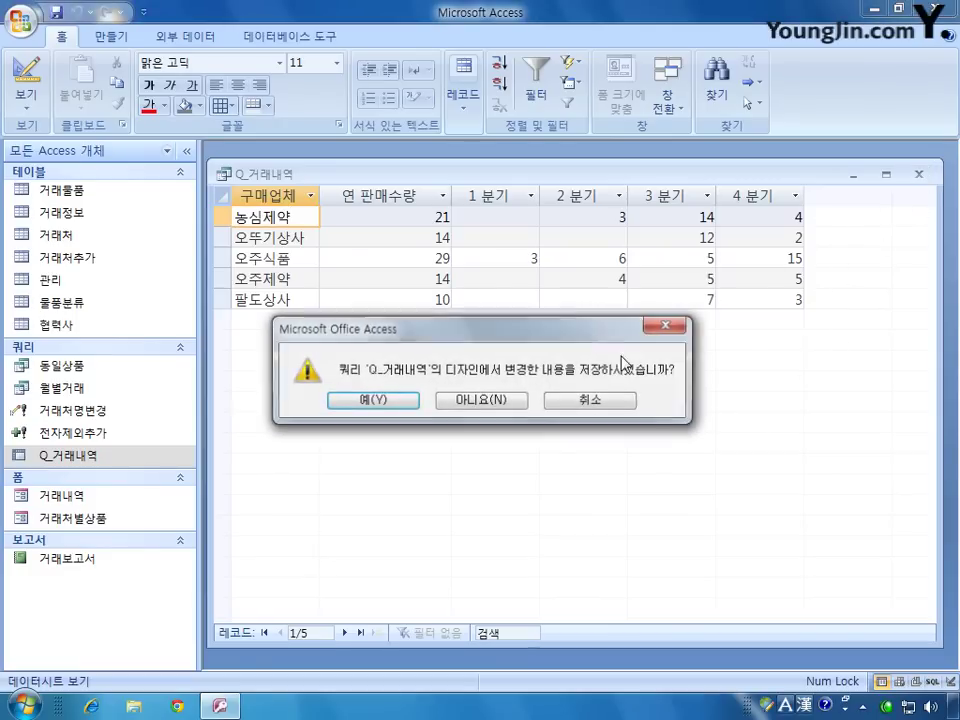
pyautogui.click(373, 401)
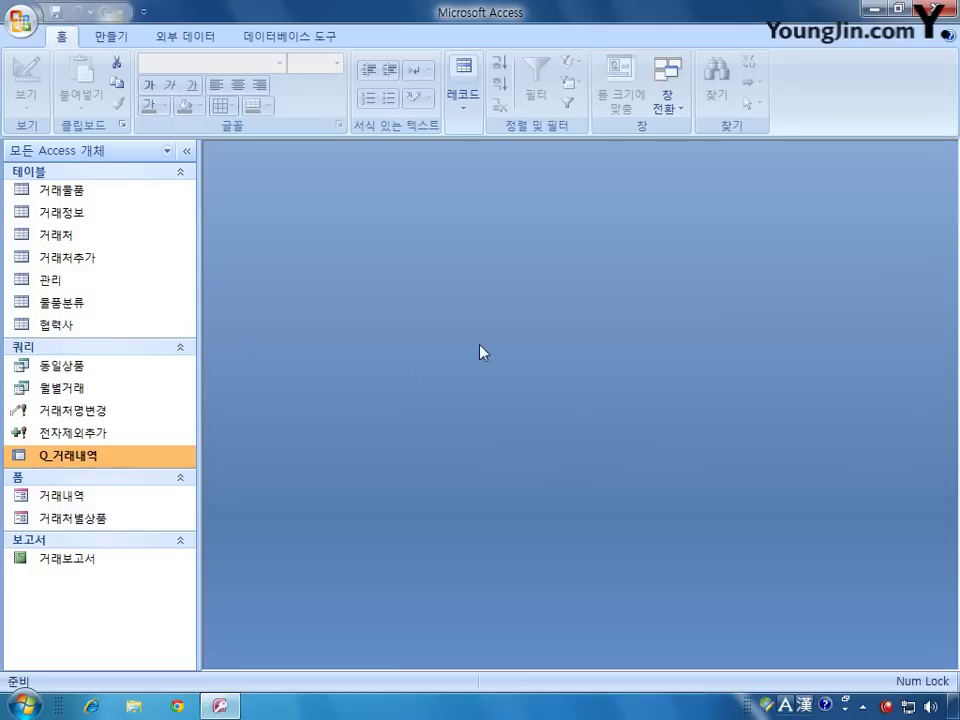